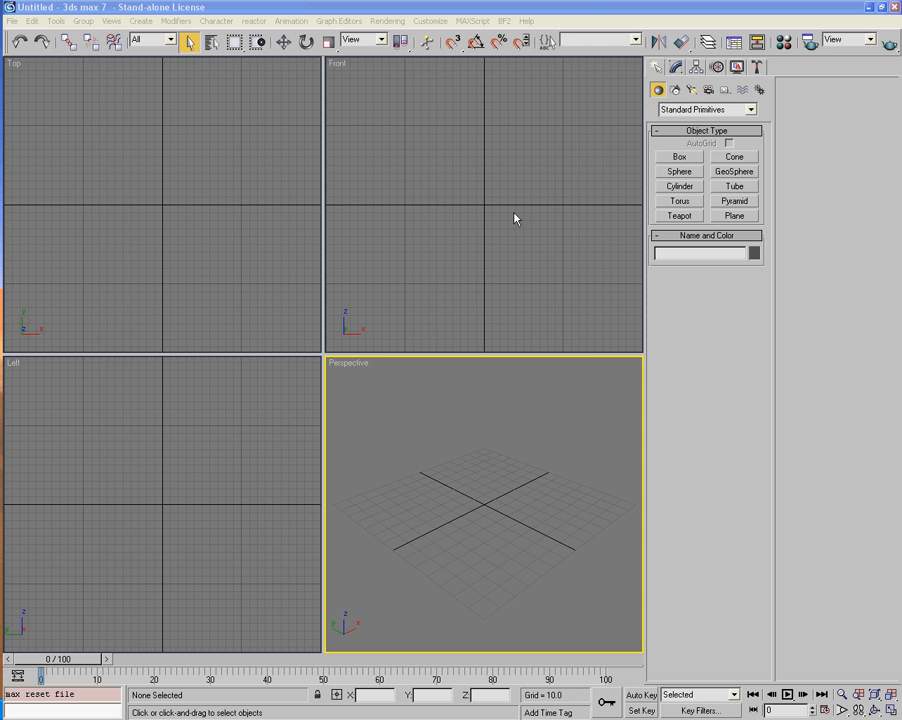
Maximize the Perspective viewport.
key("alt+w")
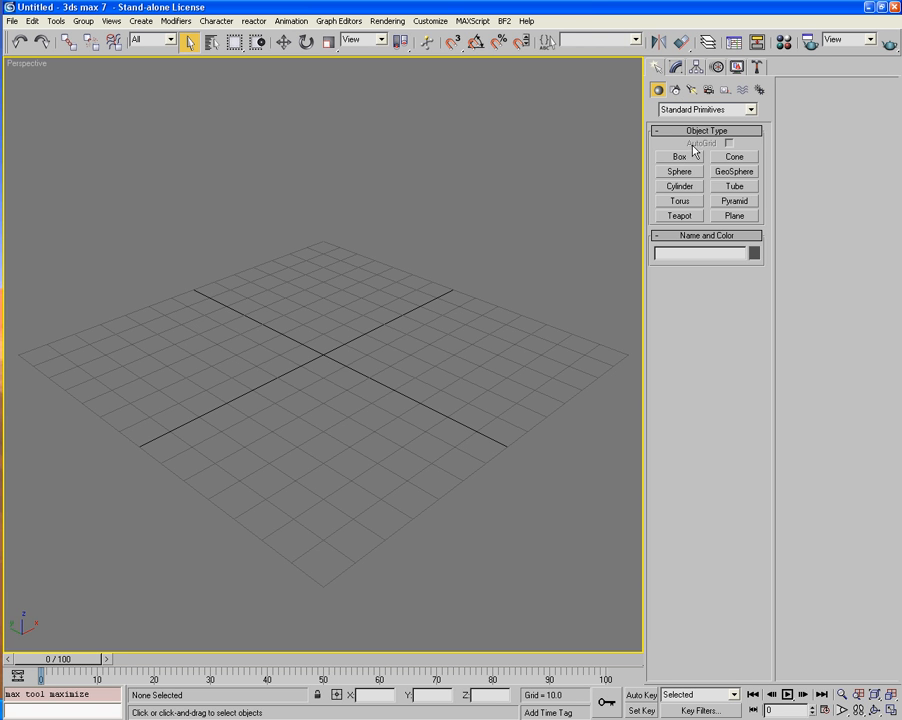
left_click(434, 22)
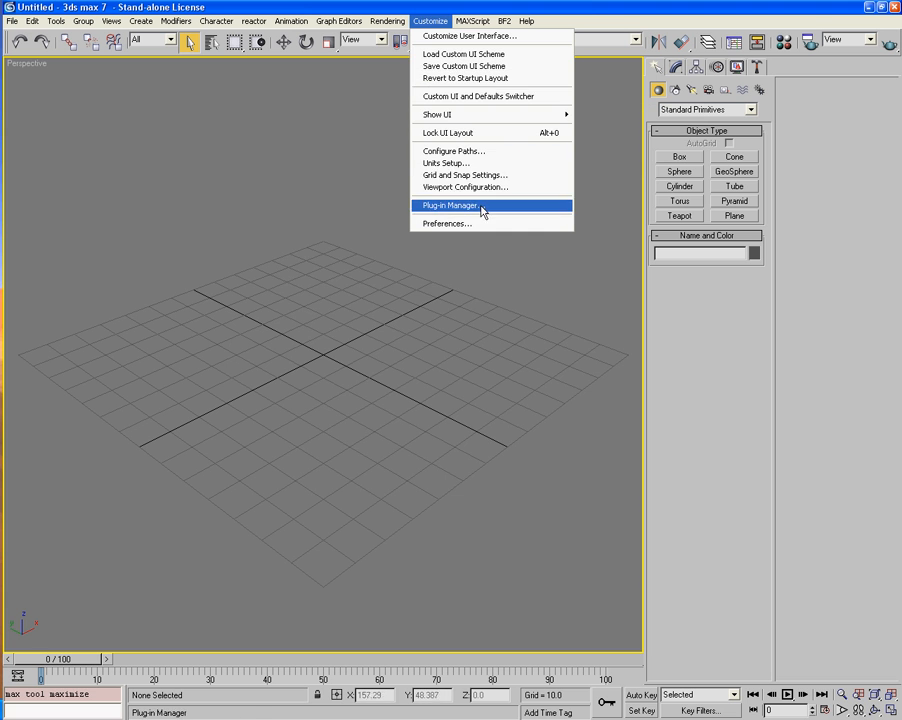
left_click(478, 151)
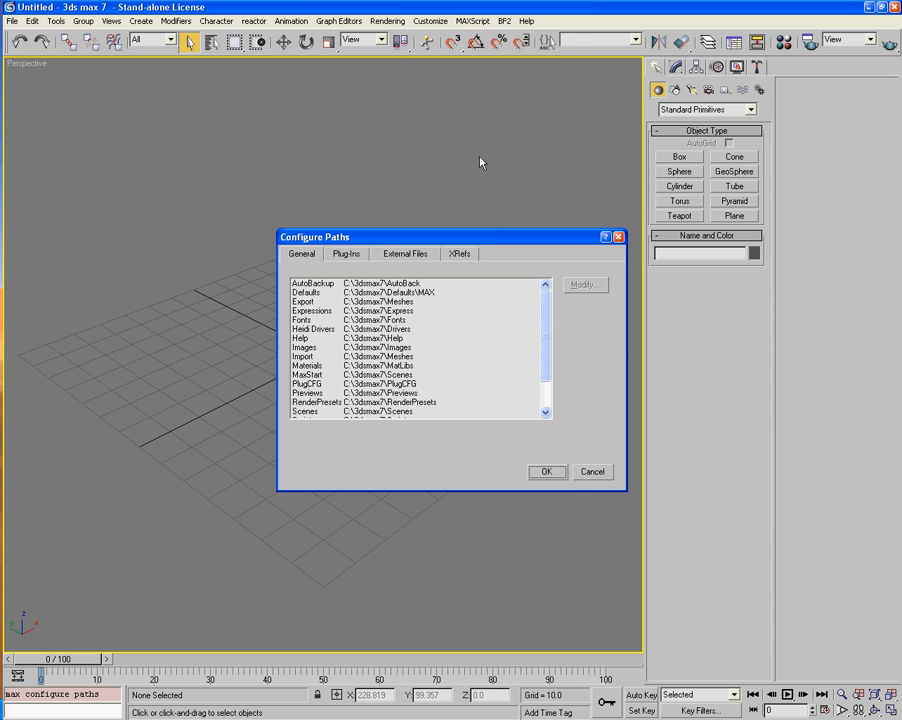
left_click(596, 471)
Set the display unit scale to metric with metres.
left_click(430, 22)
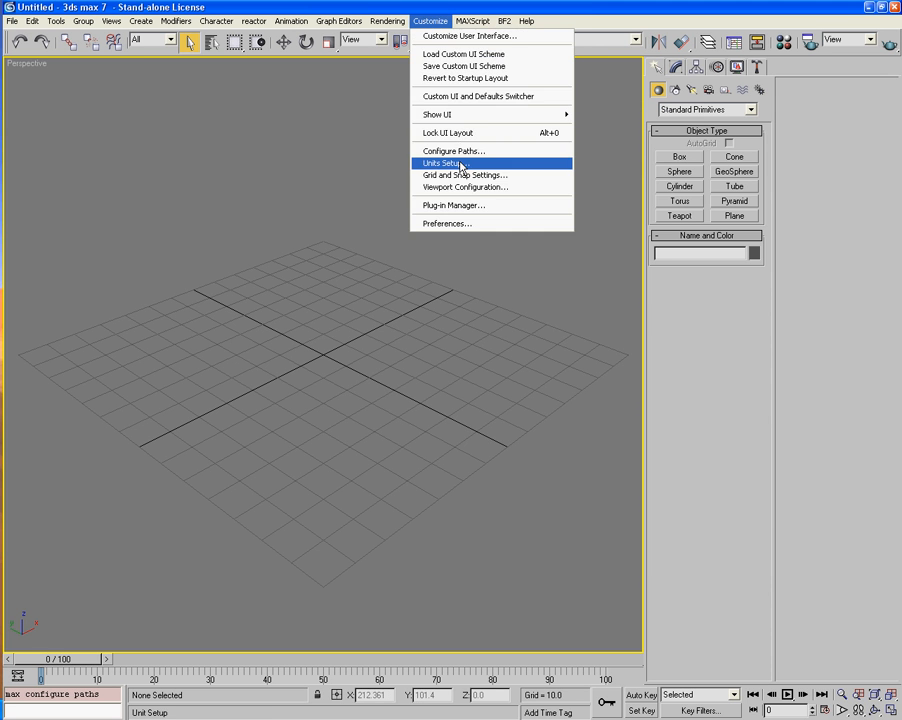
left_click(462, 163)
left_click(366, 300)
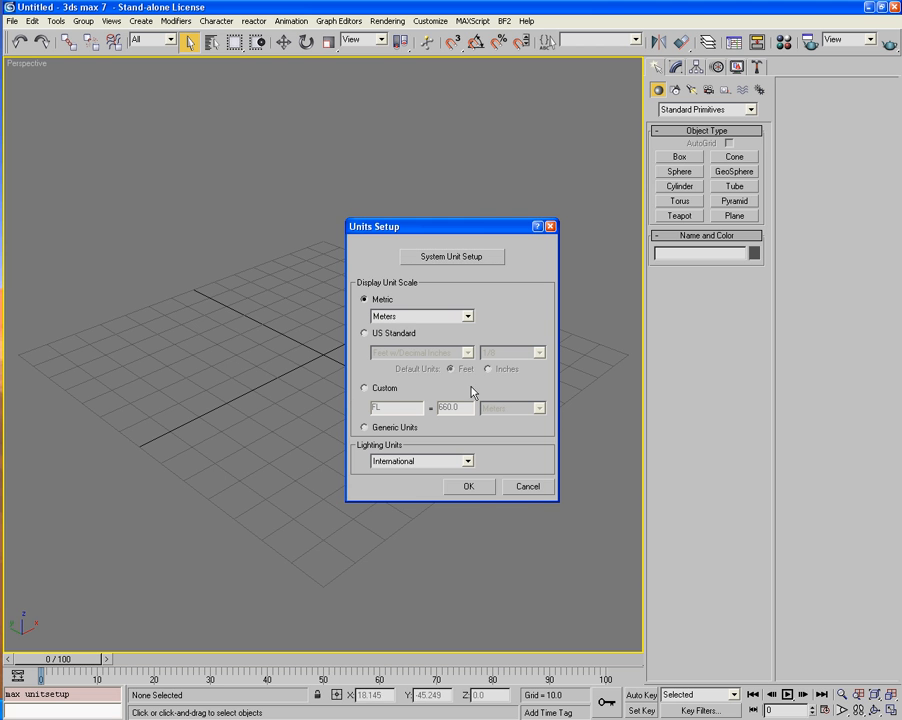
left_click(468, 487)
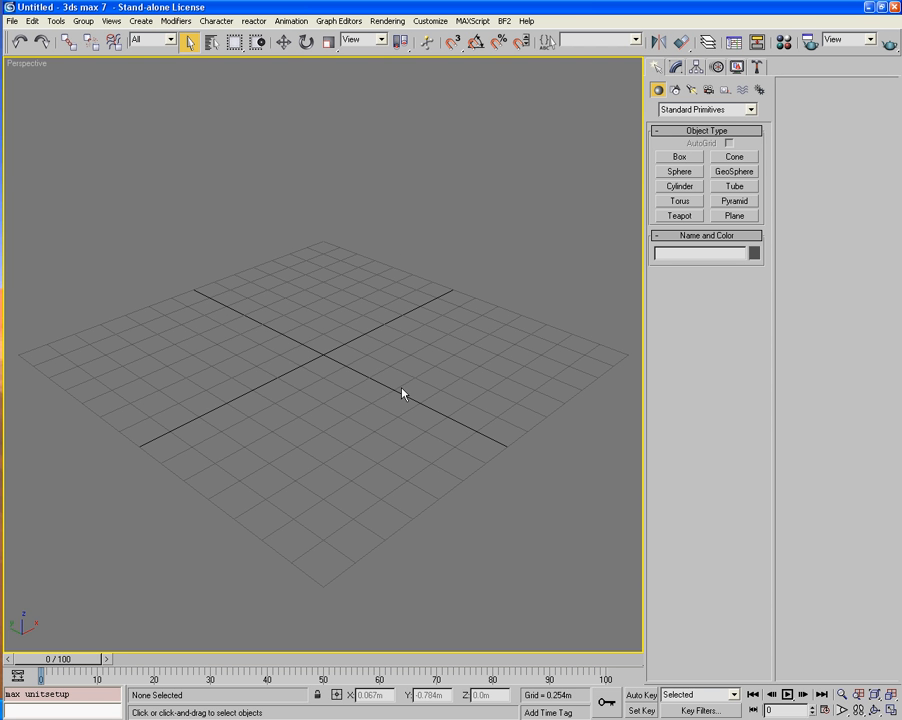
Create a grid-snapped box about 1.02 m long, 3.05 m wide and 1.02 m high across the ground grid, and turn snapping off.
left_click(679, 157)
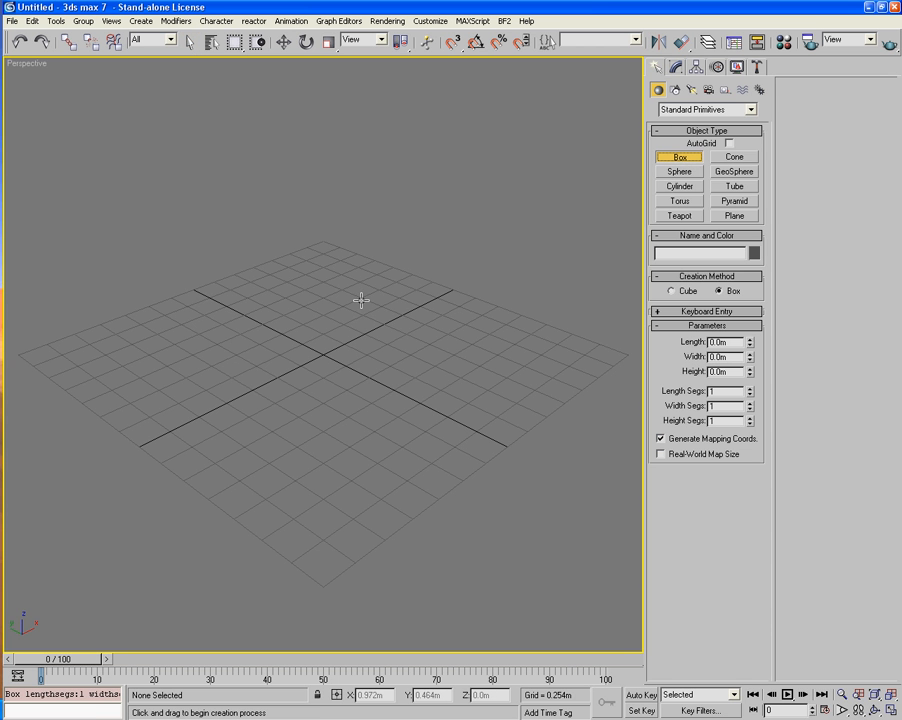
key("s")
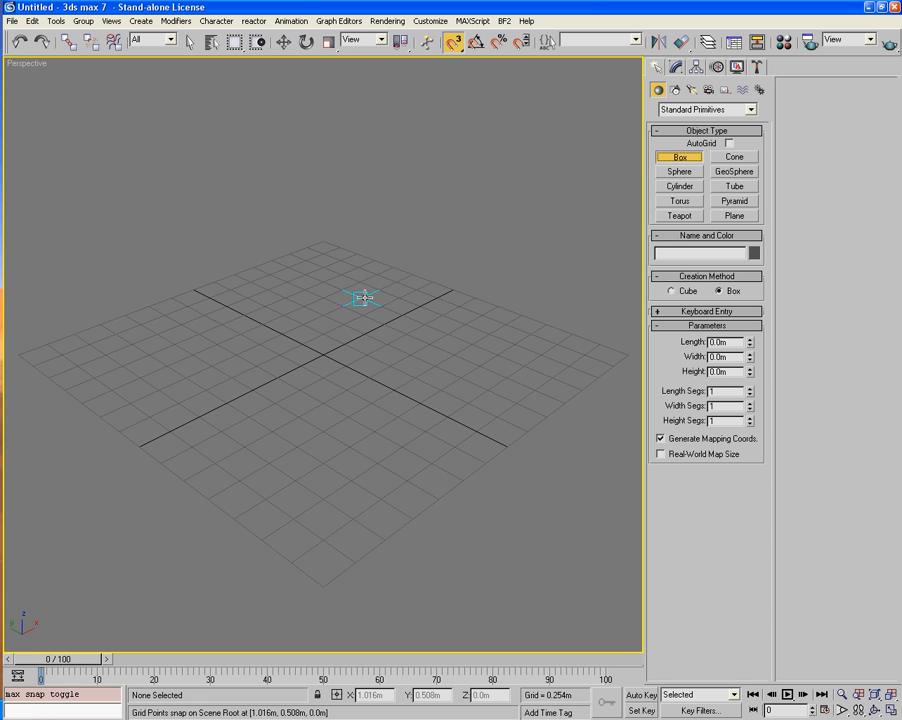
left_click_drag(359, 297, 148, 505)
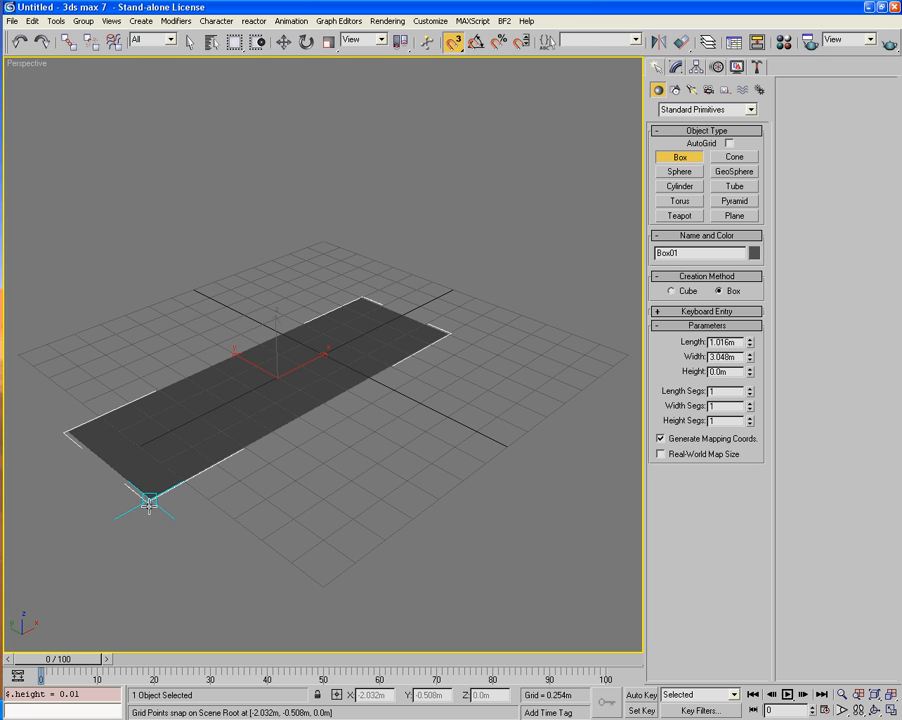
mouse_move(148, 505)
left_mouse_down()
mouse_move(181, 479)
mouse_move(150, 494)
left_mouse_up()
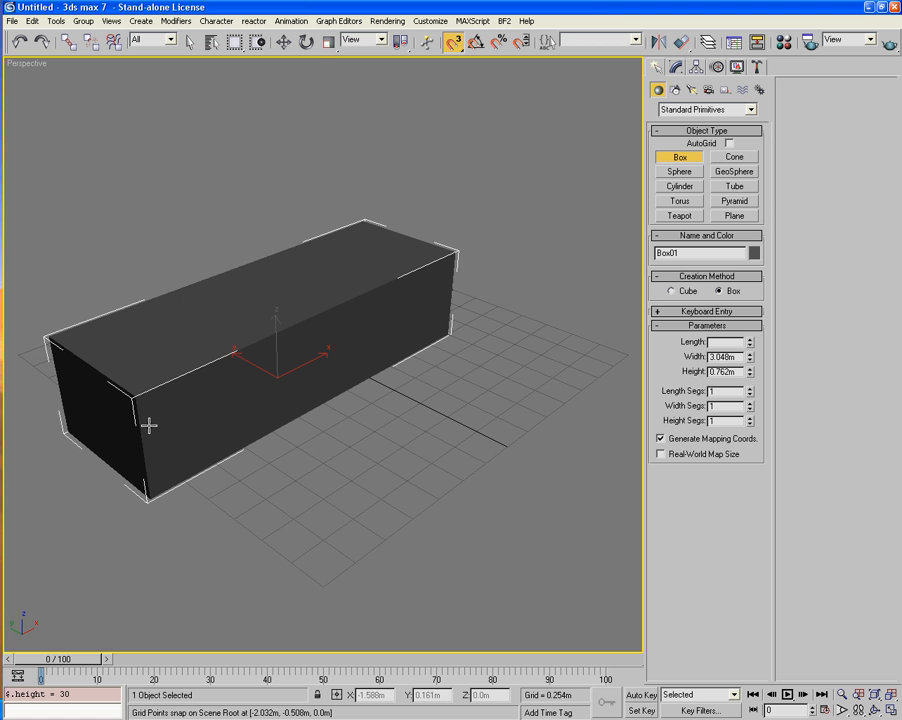
left_click(152, 390)
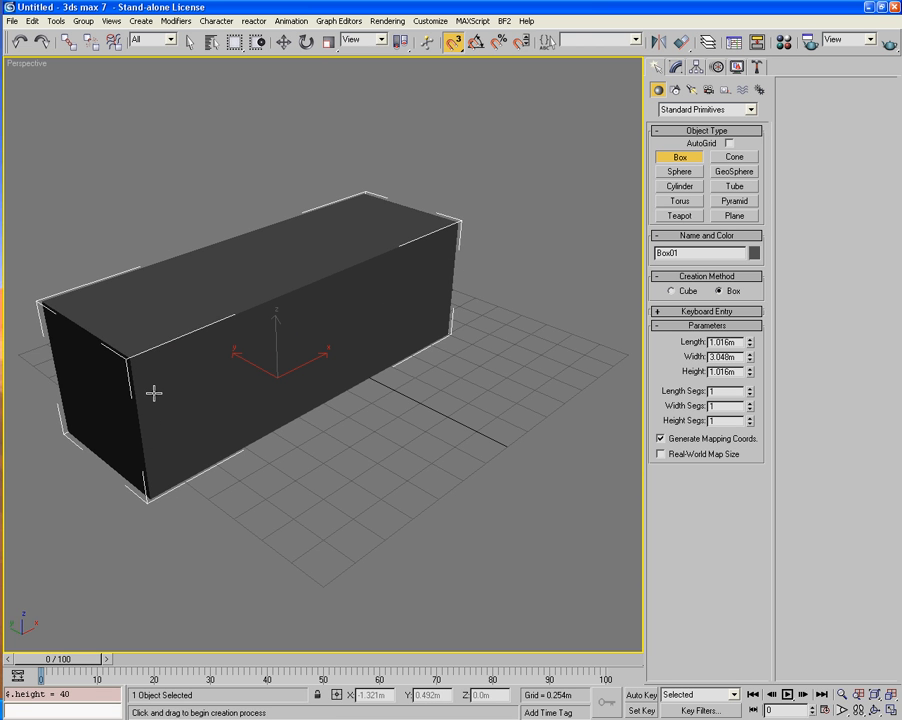
middle_click_drag(154, 393, 339, 446, "alt")
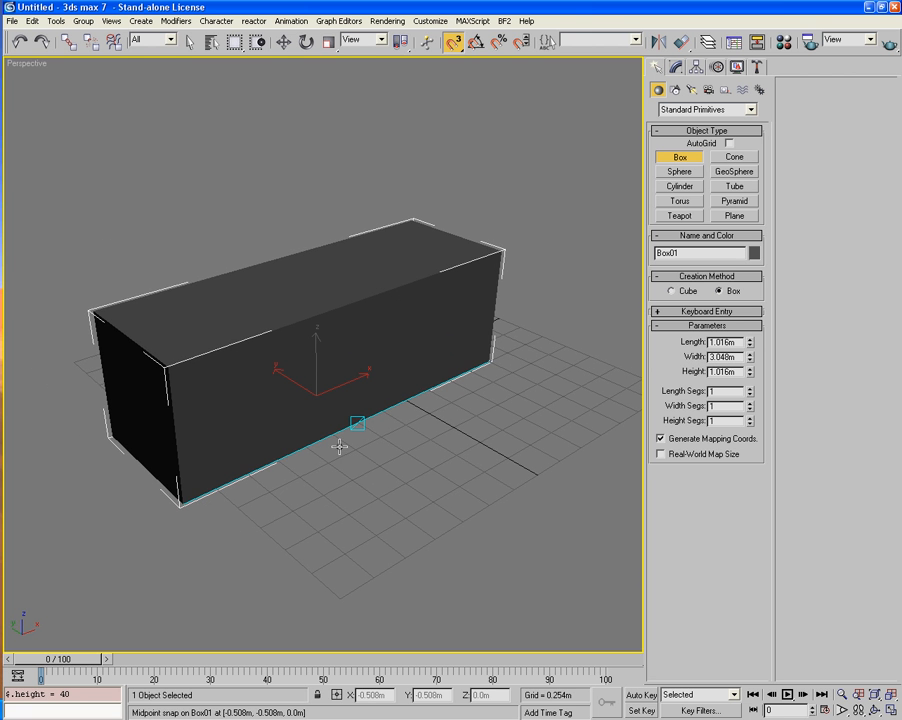
key("s")
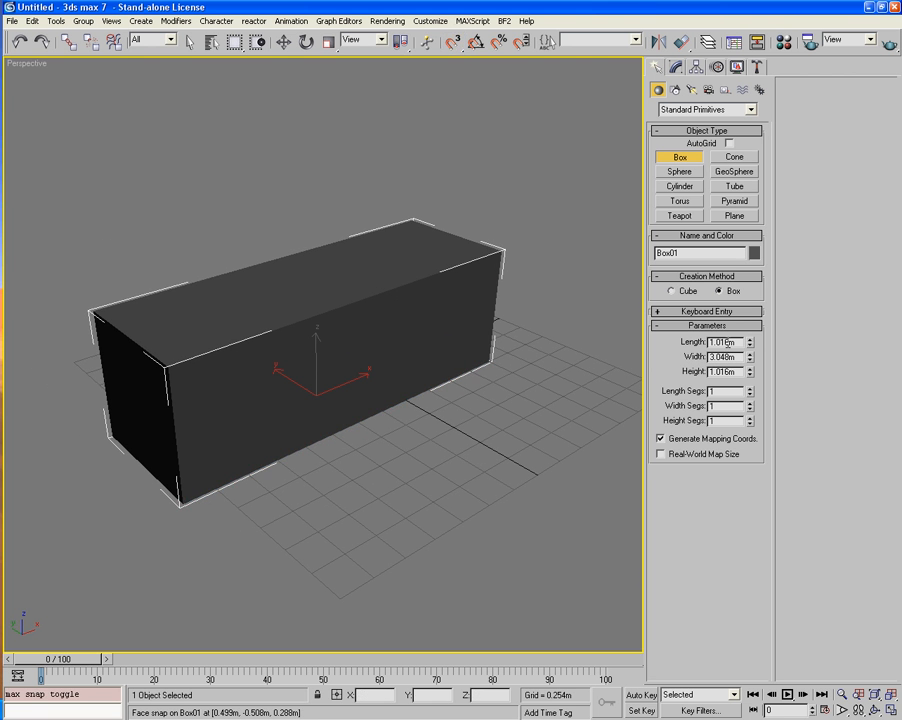
Set the box's length to 2.5 m, width to 7.5 m and height to 2.5 m, and finish creating it.
double_click(727, 343)
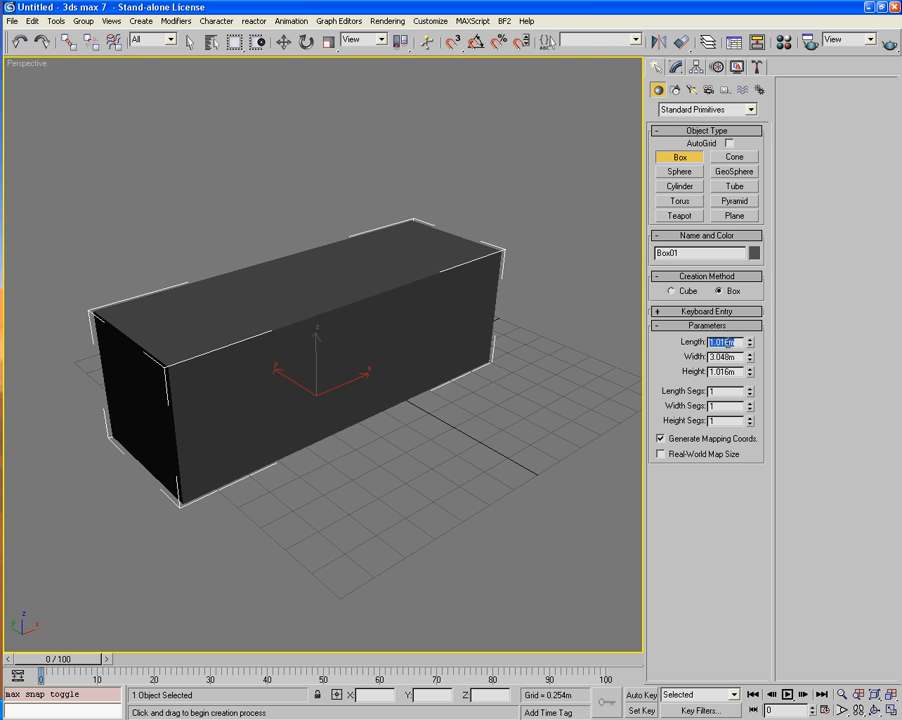
type("2.5")
key("Tab")
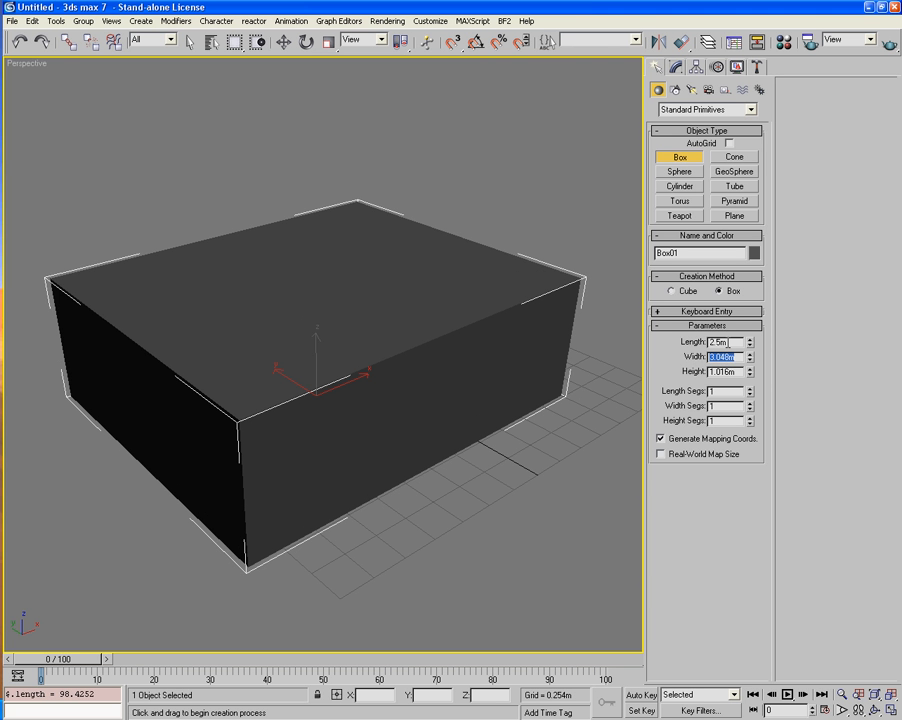
type("7.5")
key("Tab")
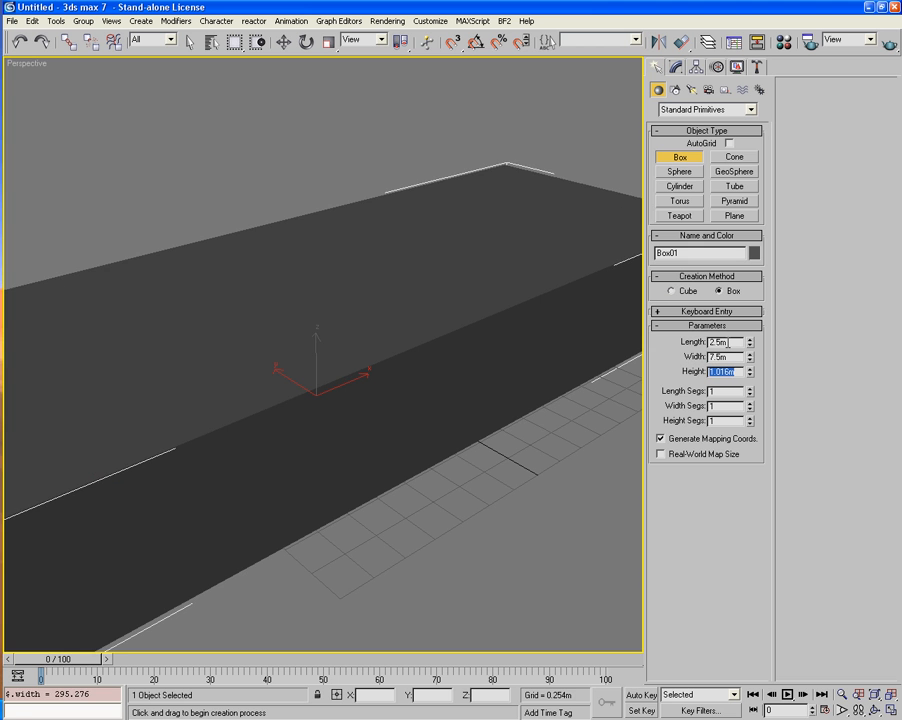
type("2.5")
key("Tab")
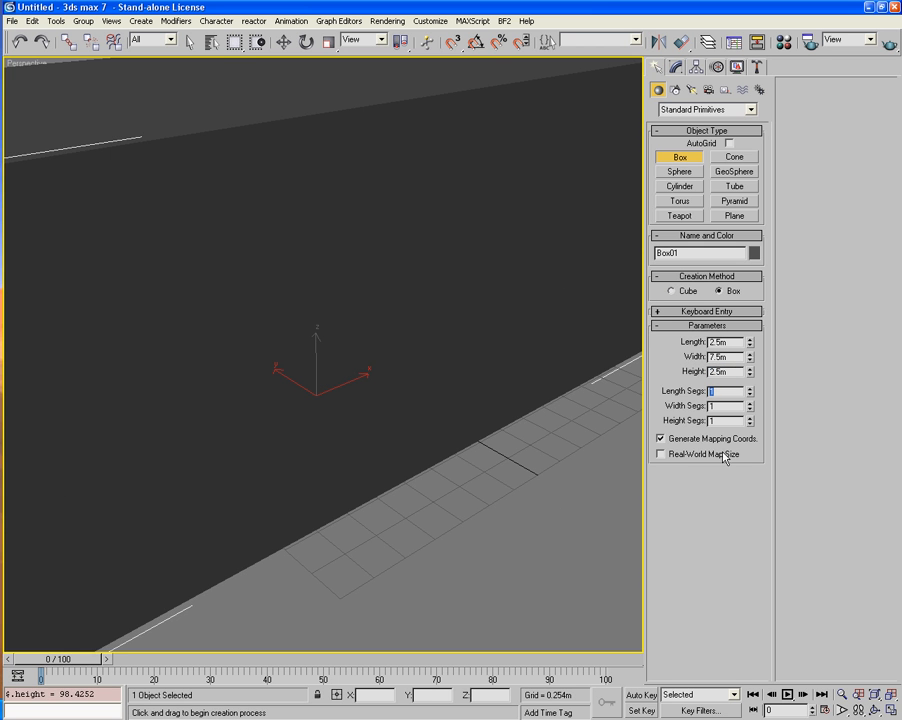
left_click(548, 508)
key("z")
mouse_move(421, 455)
middle_mouse_down("alt")
mouse_move(334, 425)
mouse_move(435, 455)
mouse_move(511, 449)
mouse_move(435, 419)
mouse_move(417, 457)
middle_mouse_up("alt")
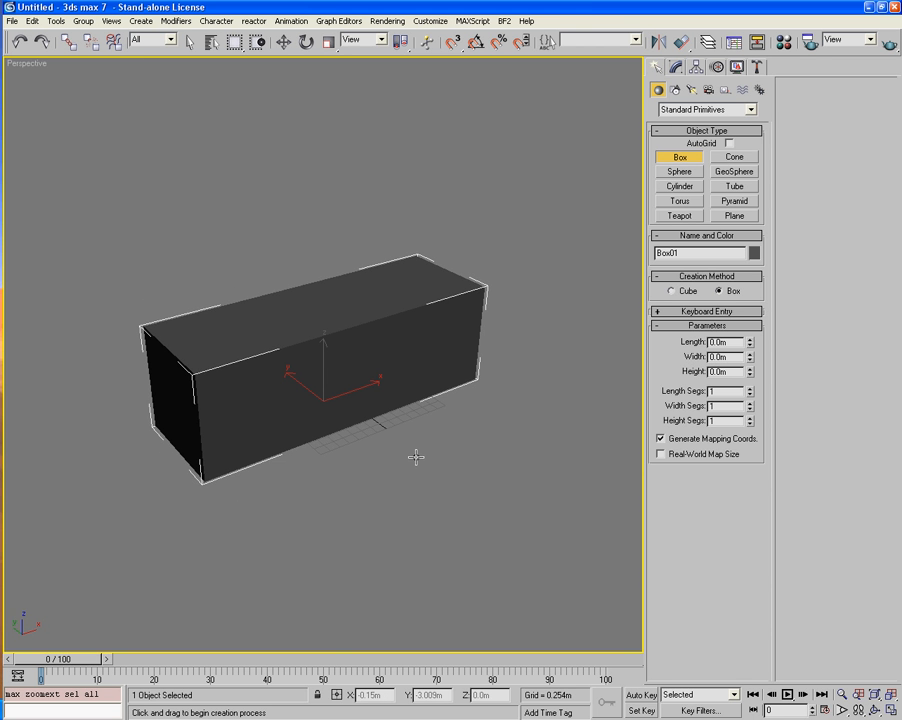
middle_click_drag(411, 368, 368, 352, "alt")
right_click(366, 356)
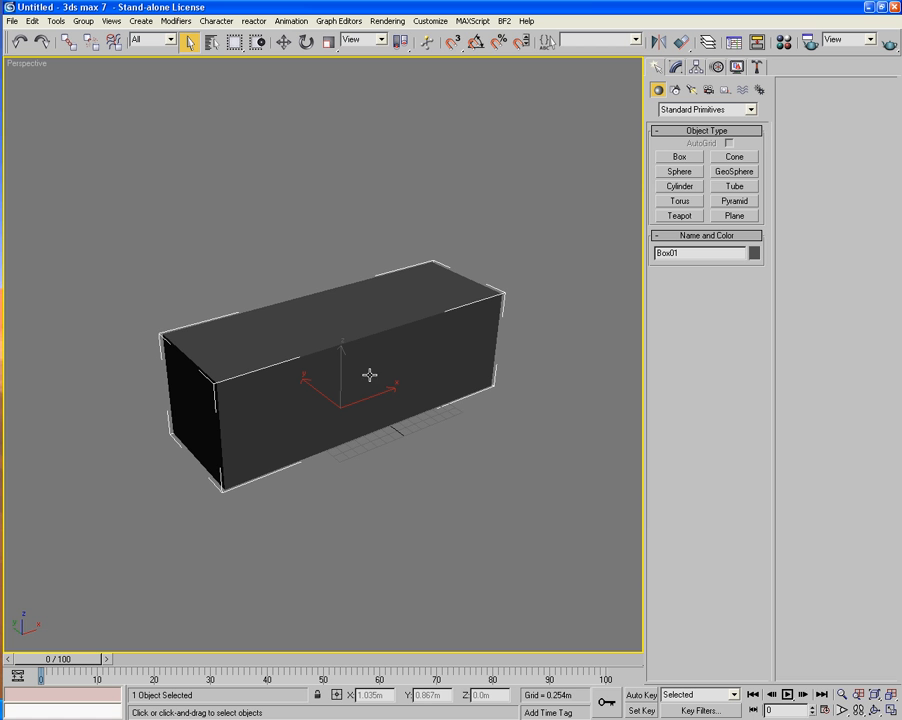
Convert the box to an Editable Poly and hide the viewport grid.
right_click(369, 374)
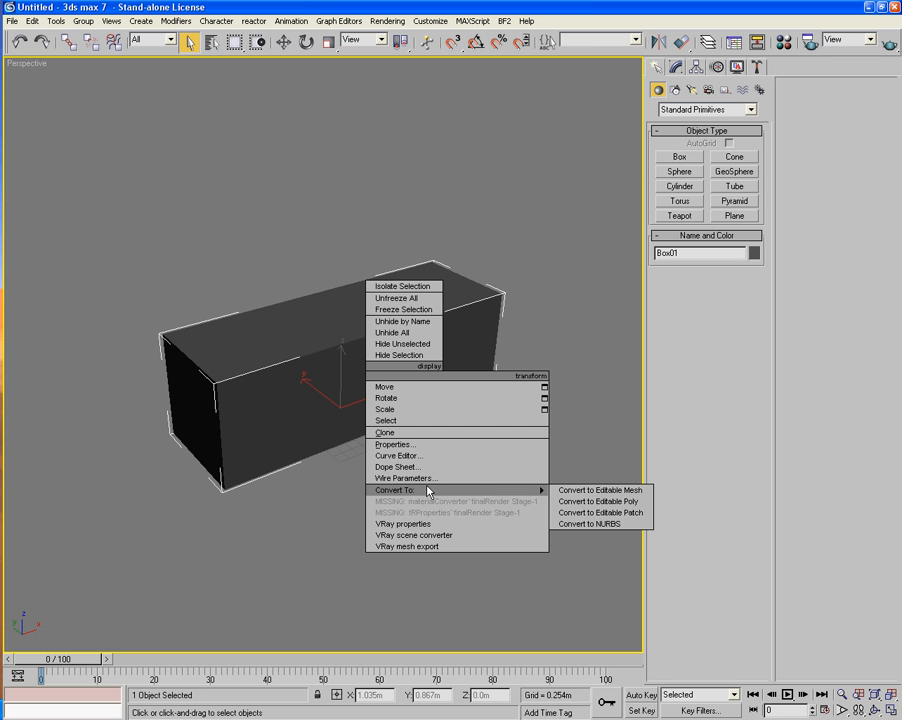
left_click(598, 501)
key("g")
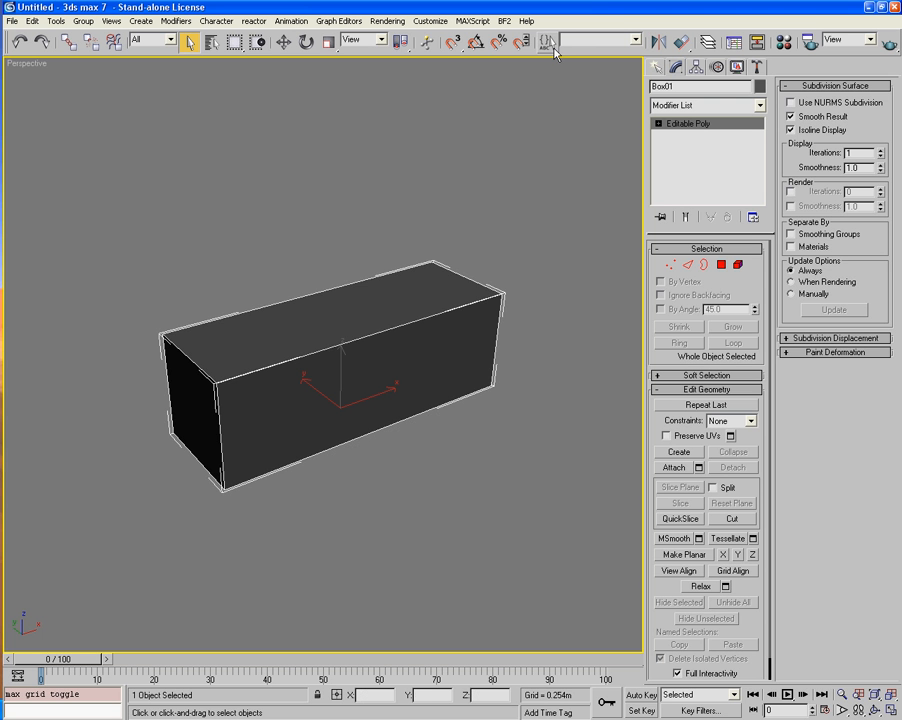
middle_click_drag(332, 261, 298, 316, "alt")
Rename the box as IND_ESCAPE_UNIT.
left_click(698, 86)
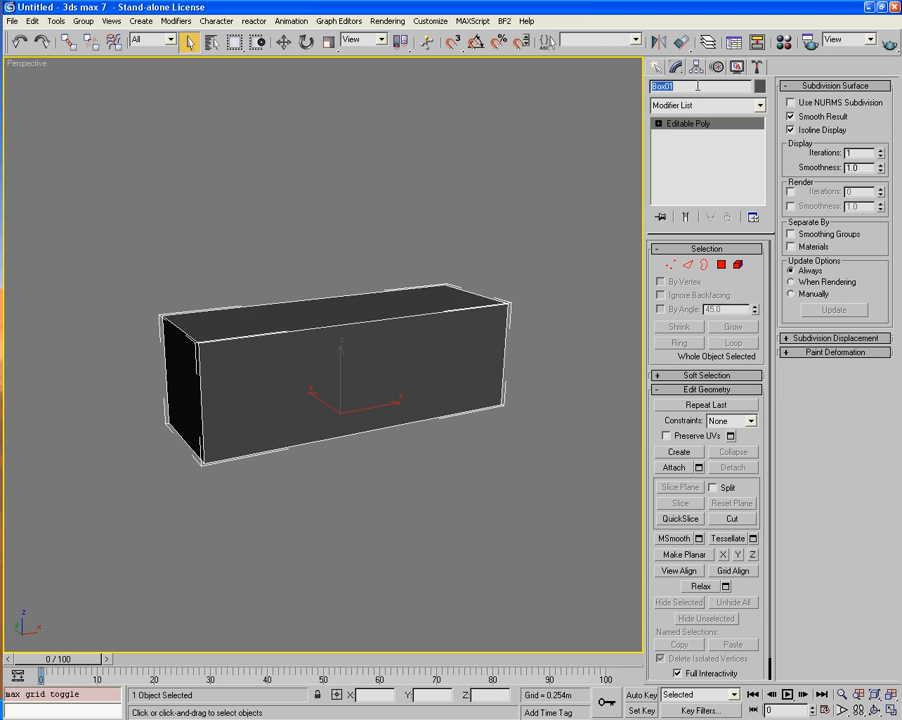
type("IND_ESCAPE_UNIT")
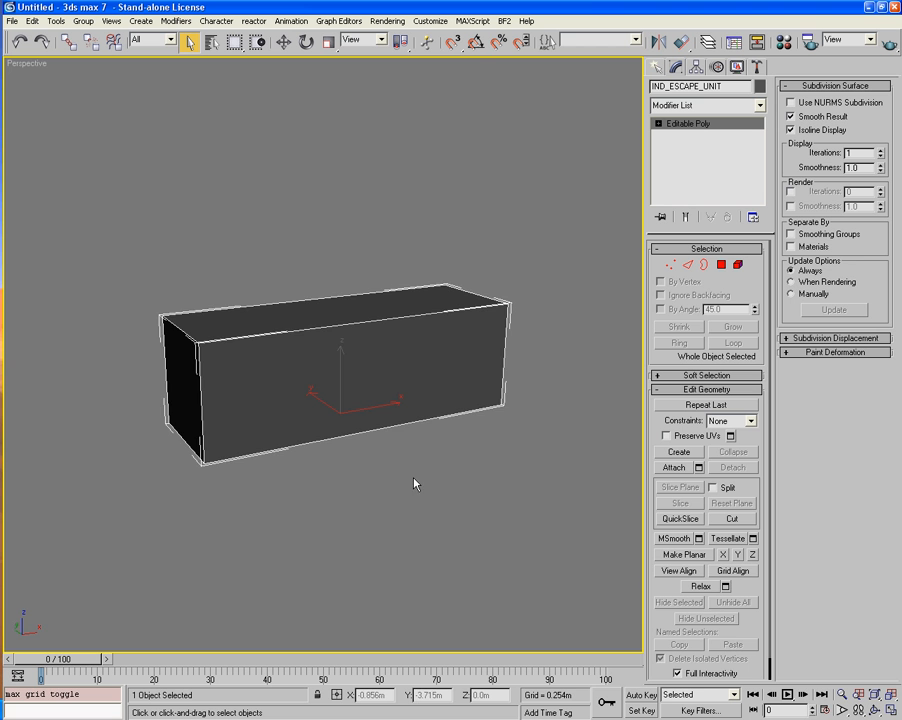
middle_click_drag(416, 484, 397, 479, "alt")
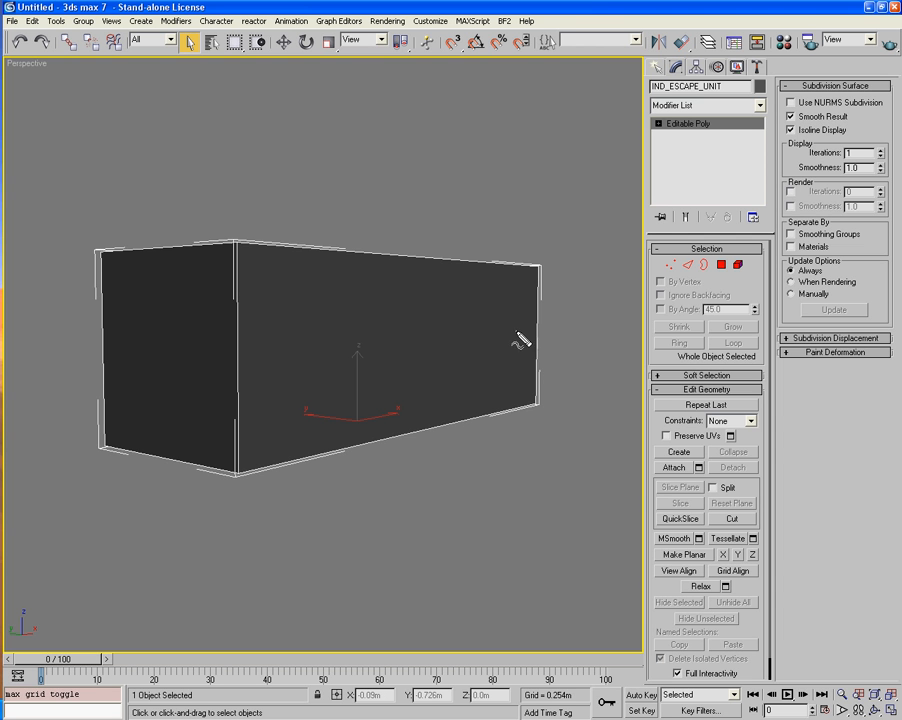
mouse_move(525, 326)
left_mouse_down()
mouse_move(475, 392)
mouse_move(522, 320)
left_mouse_up()
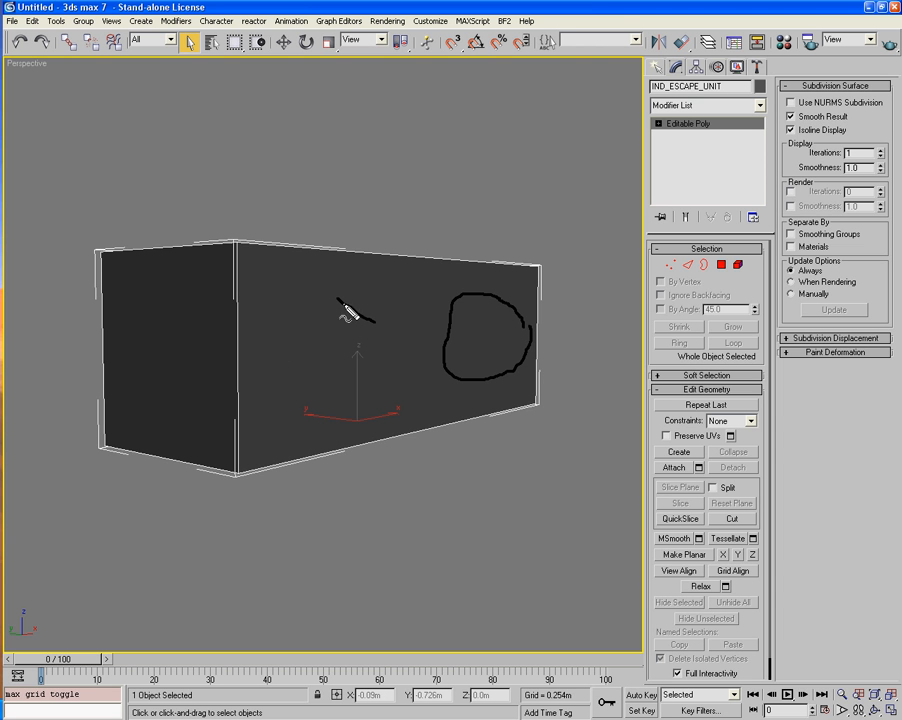
left_click_drag(374, 322, 376, 378)
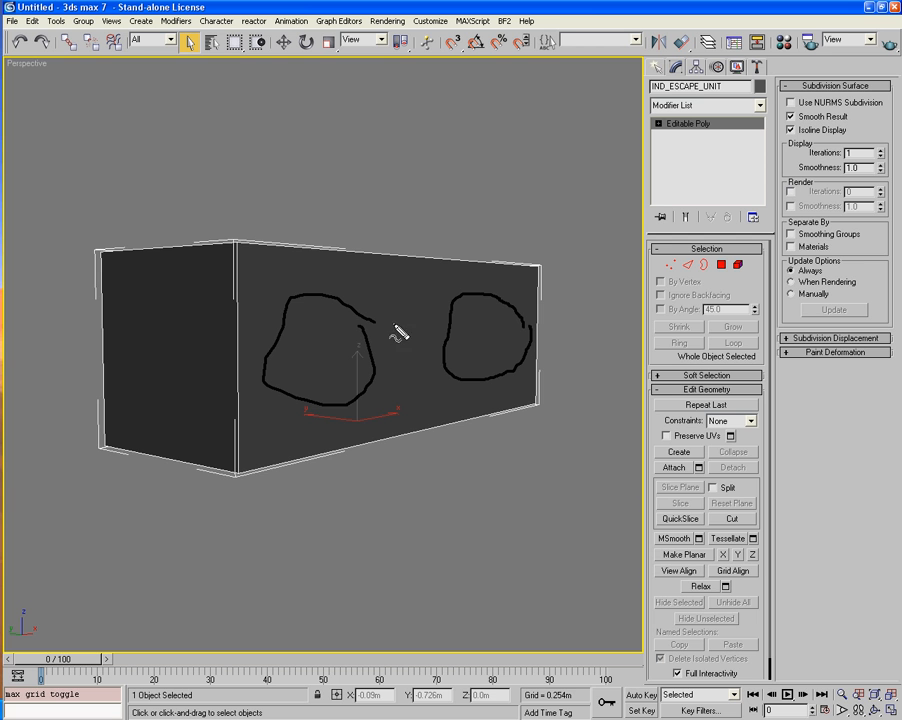
left_click_drag(437, 286, 438, 378)
left_click_drag(391, 288, 379, 448)
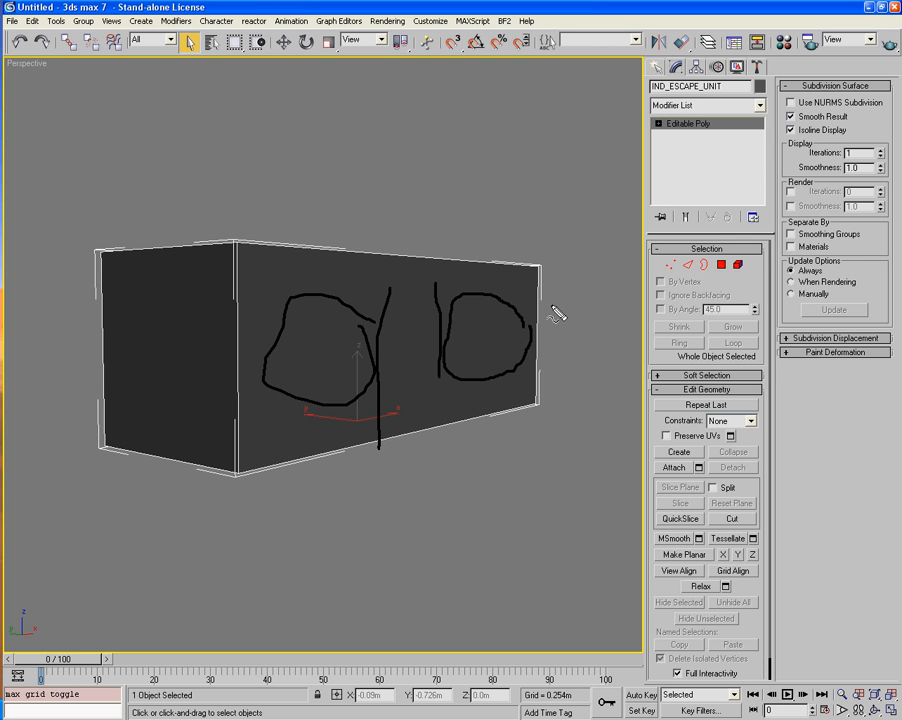
mouse_move(539, 268)
left_mouse_down()
mouse_move(575, 432)
mouse_move(527, 418)
mouse_move(507, 447)
mouse_move(429, 438)
left_mouse_up()
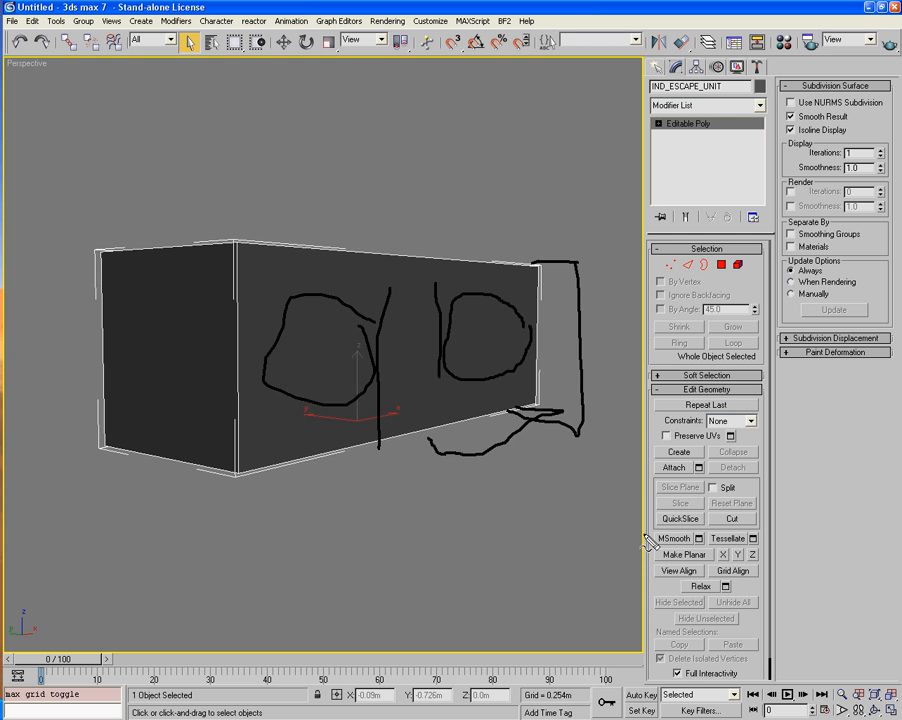
key("Escape")
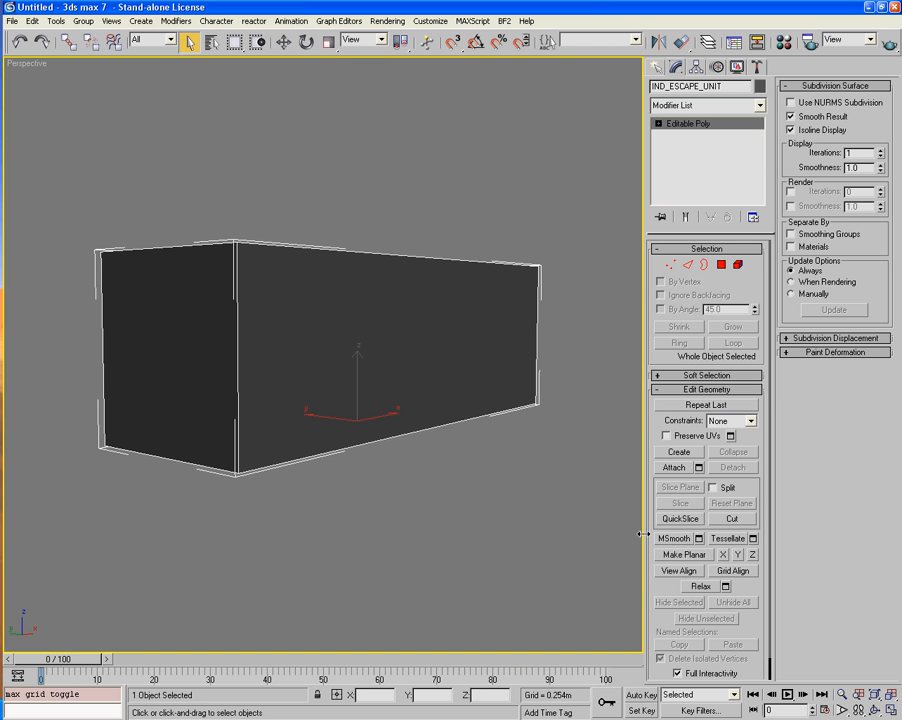
Connect the two vertical edges of the box's long side and lower the new horizontal edge to a height of about 0.104 m.
left_click(688, 265)
left_click(537, 335)
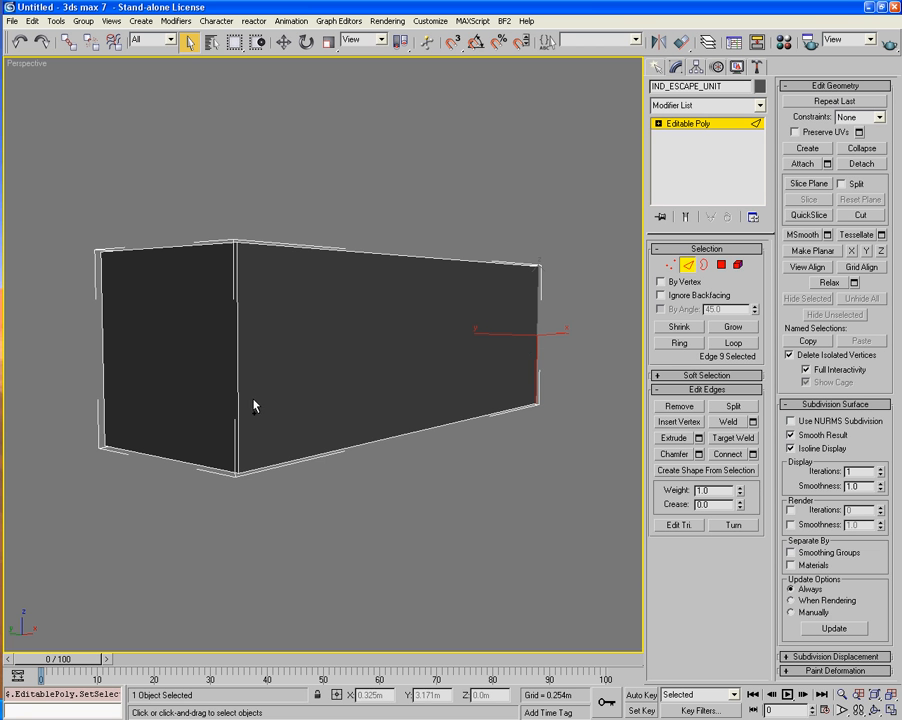
left_click(238, 400, "ctrl")
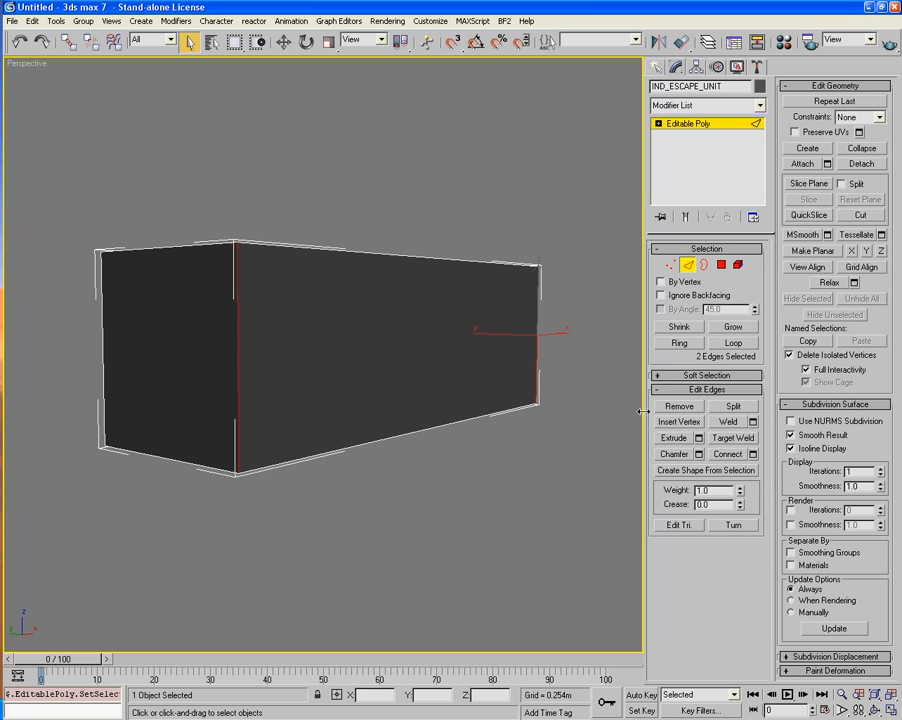
left_click(727, 454)
key("w")
left_click_drag(426, 298, 428, 368)
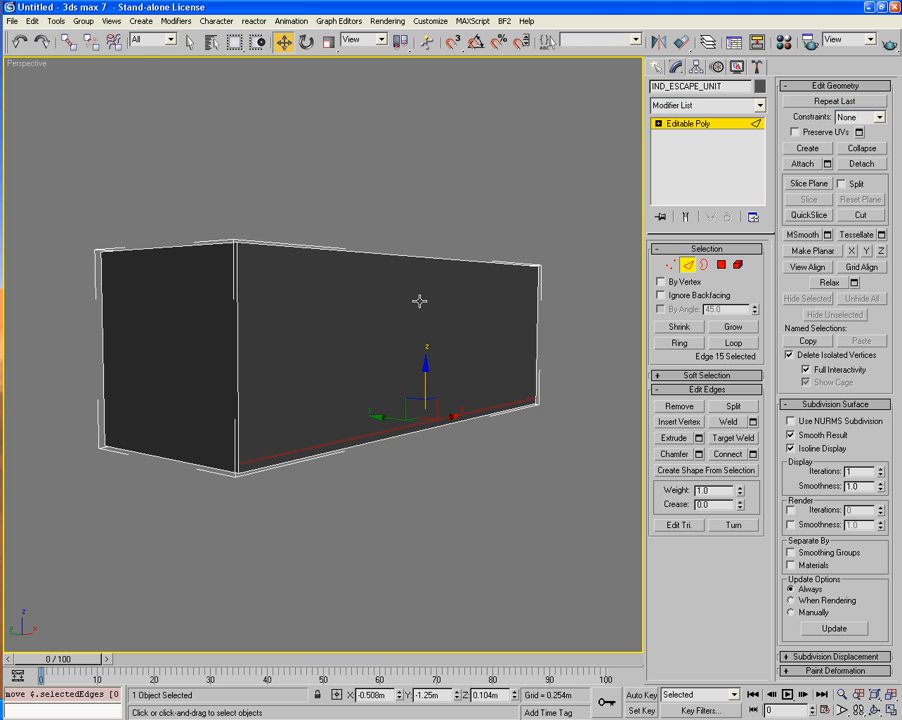
Connect the long side's horizontal edges, including the new lower one, with a vertical division at the middle.
left_click(411, 258)
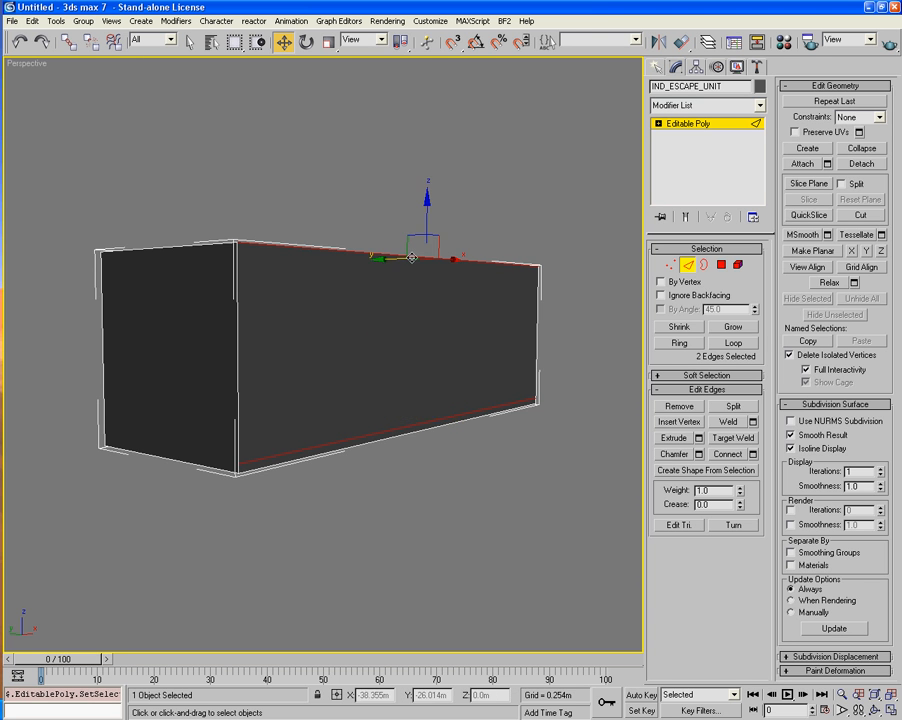
left_click(414, 426, "ctrl")
left_click(730, 455)
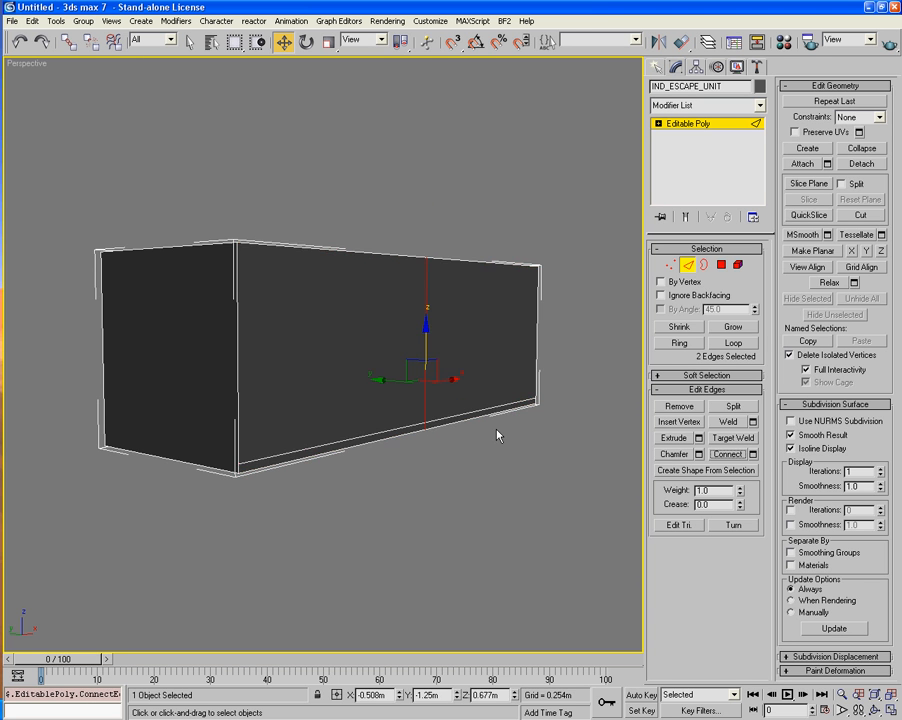
middle_click_drag(377, 478, 388, 403, "alt")
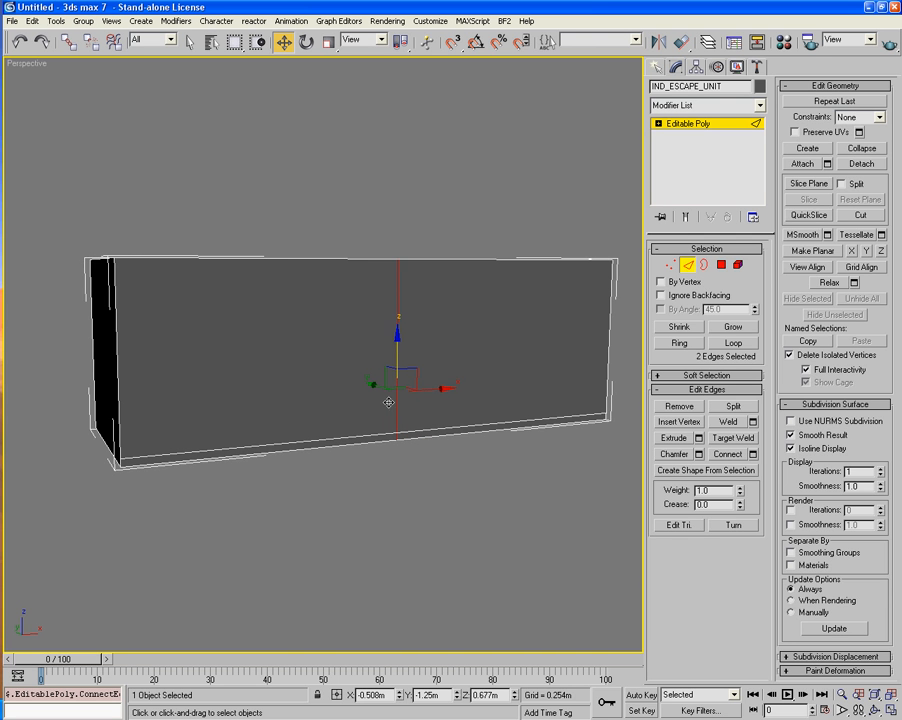
Move the long side's vertical division close to its +X end, then connect a second division and place it at X about 0.238 m.
left_click_drag(446, 390, 645, 398)
left_click(431, 259)
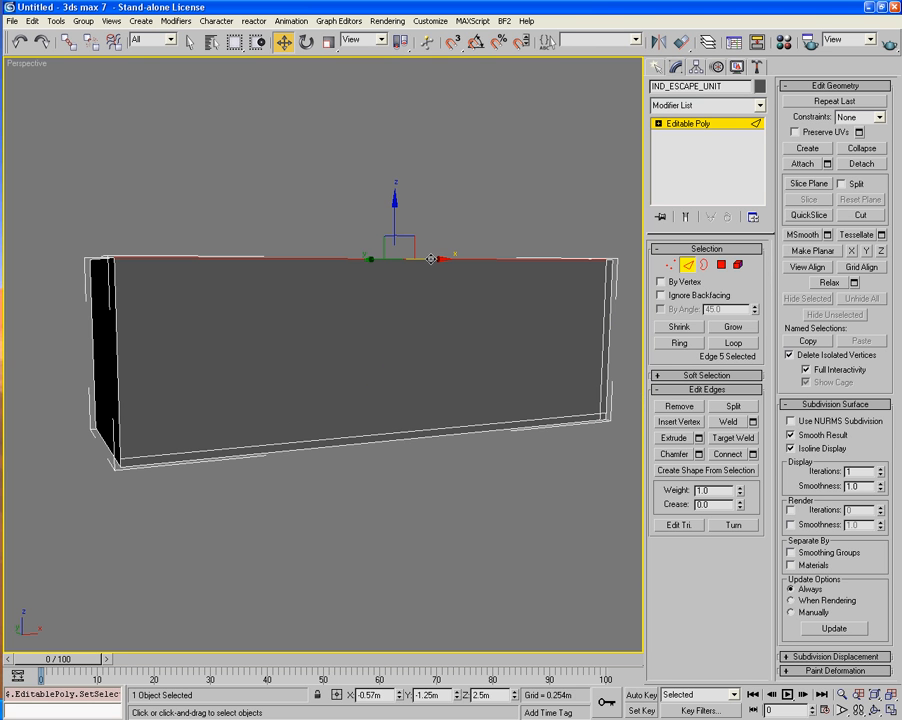
left_click(376, 432, "ctrl")
left_click(378, 440, "ctrl")
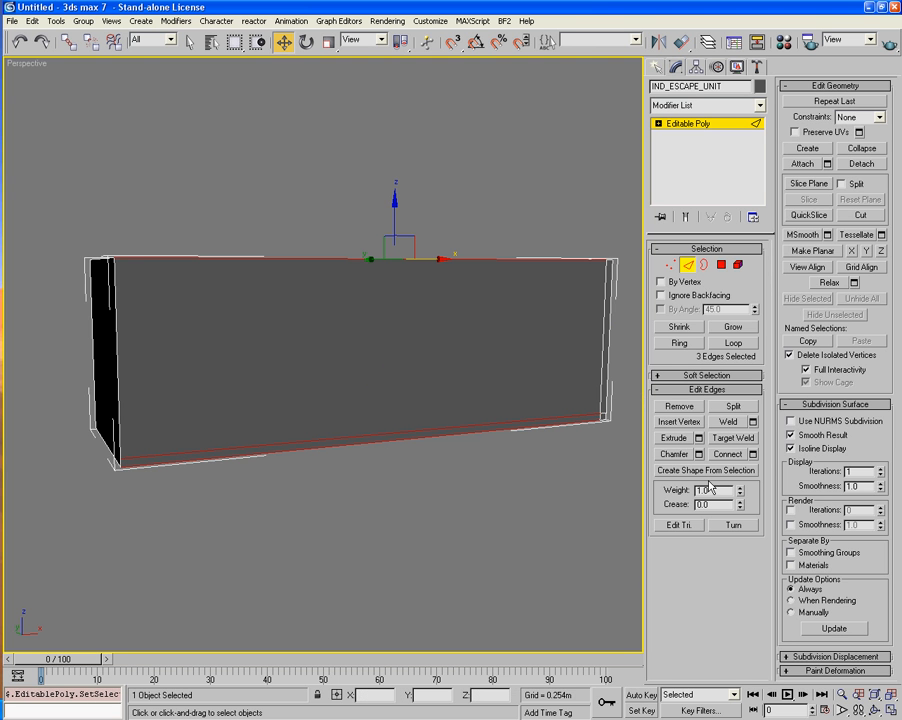
left_click(727, 456)
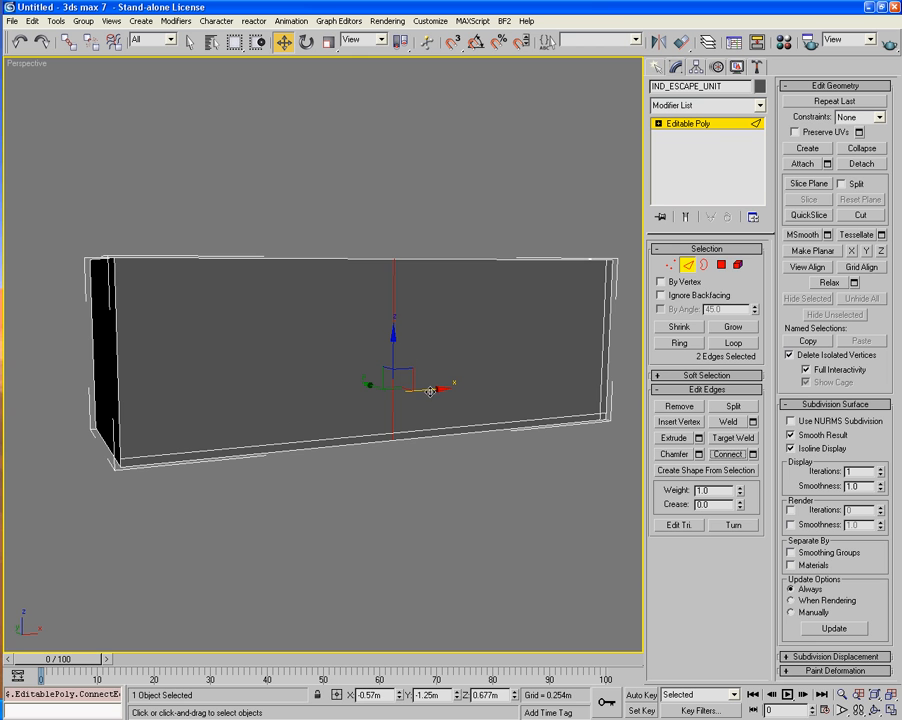
left_click_drag(431, 391, 552, 432)
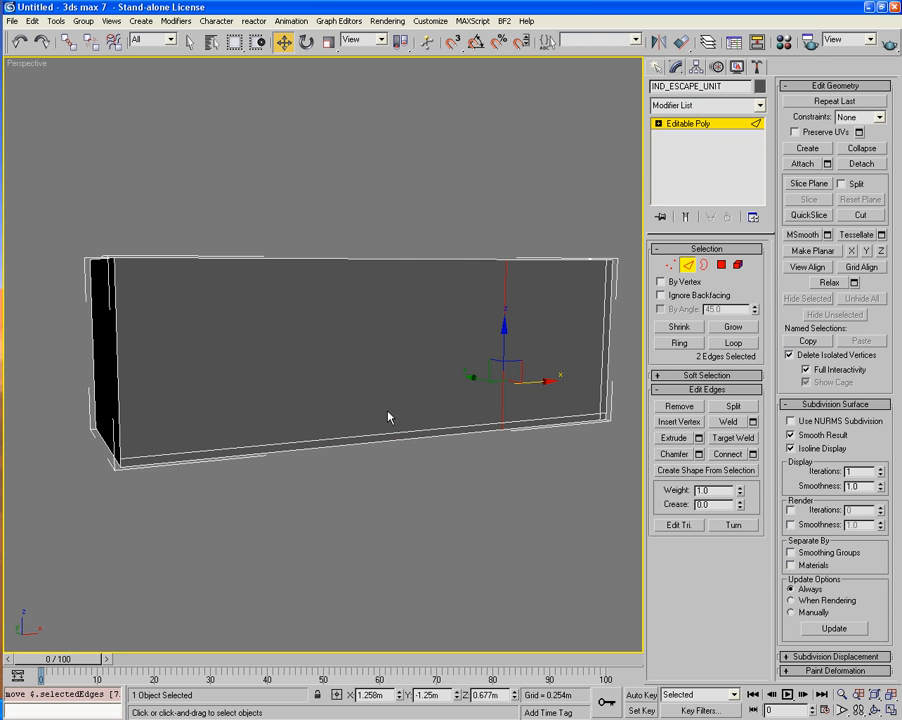
middle_click_drag(388, 417, 432, 430, "alt")
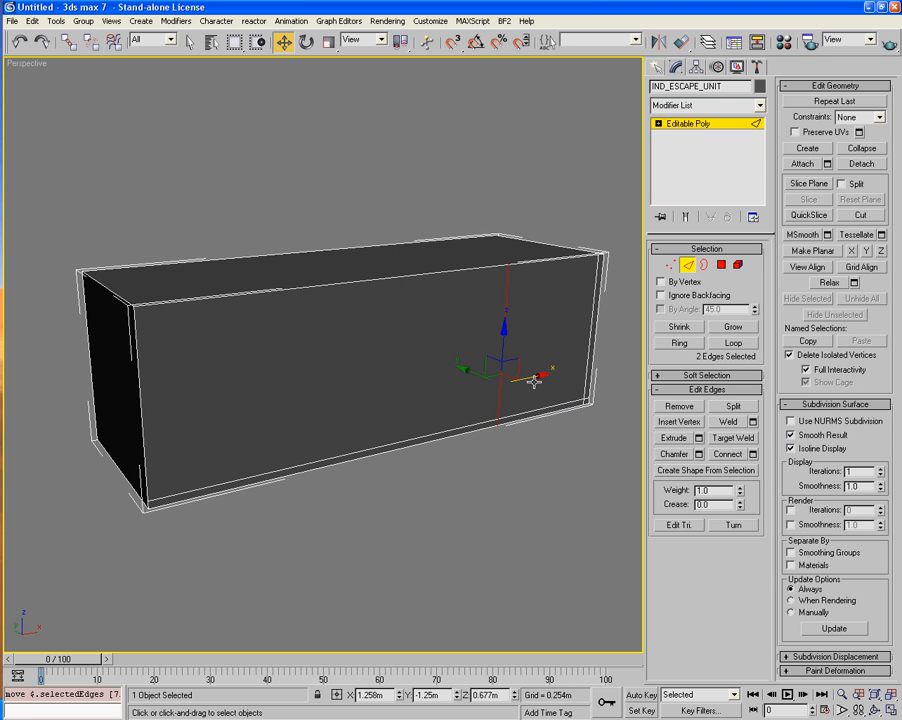
left_click_drag(534, 377, 483, 385)
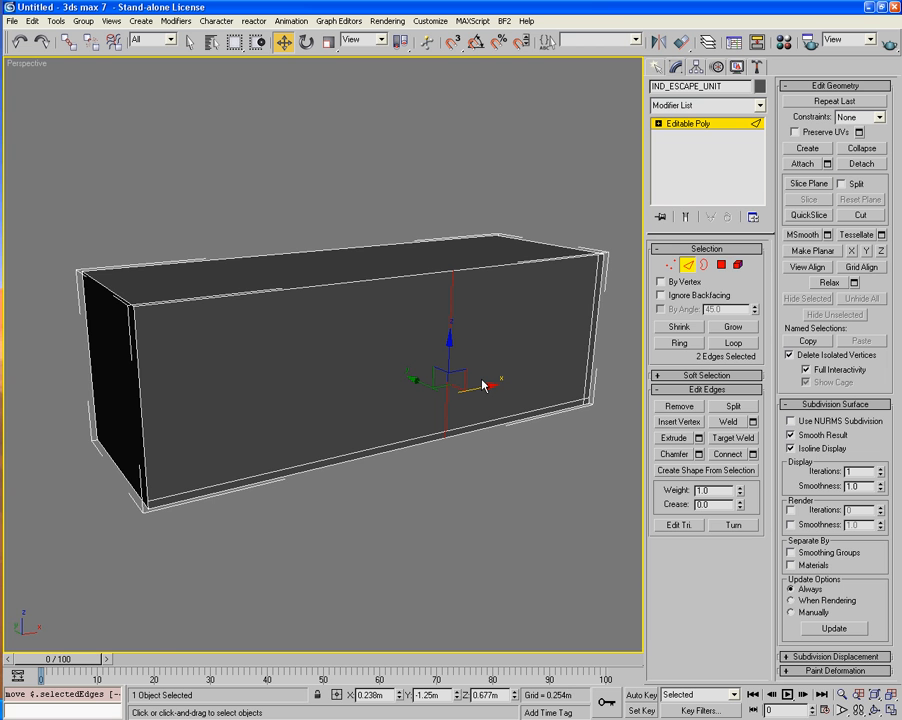
Extrude the two low strip polygons between the second division and the +X end outward as a group by 1 m.
middle_click_drag(517, 477, 497, 450)
scroll(498, 450, "up", 4)
scroll(480, 505, "down", 4)
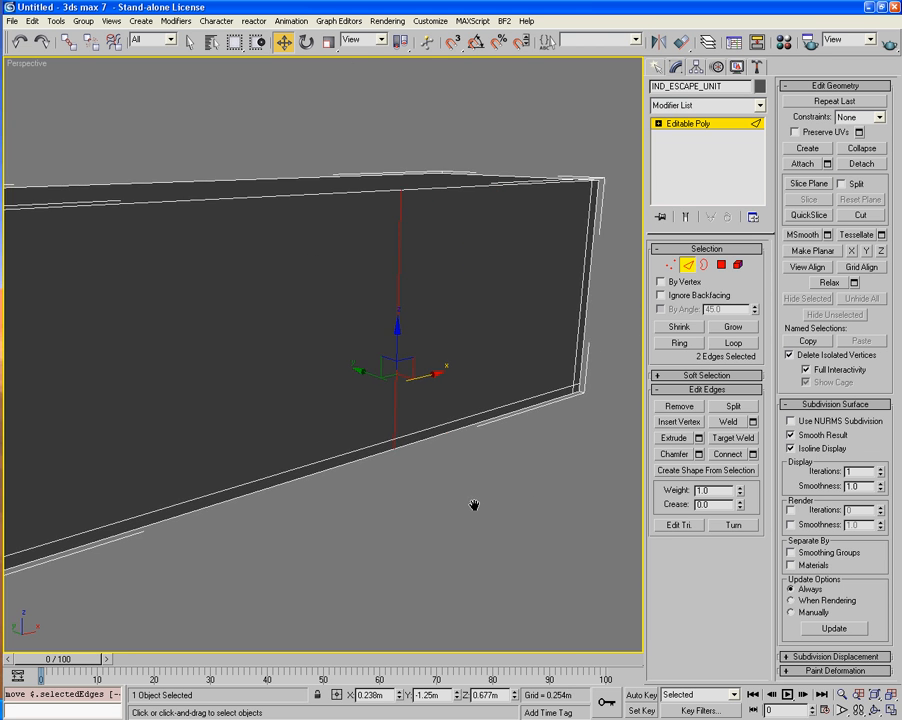
key("4")
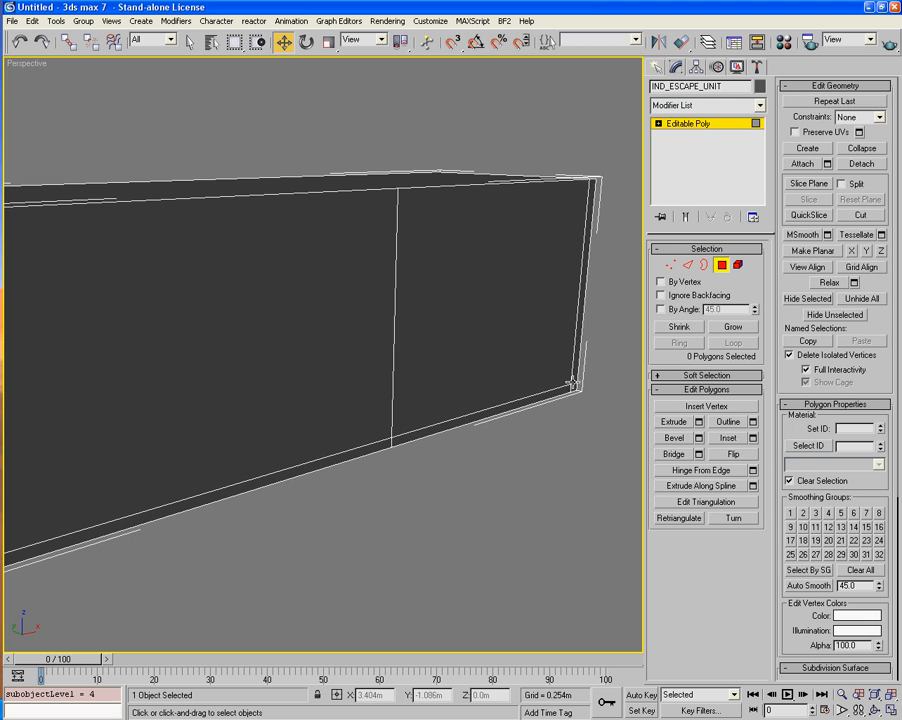
left_click(573, 384)
left_click(534, 399, "ctrl")
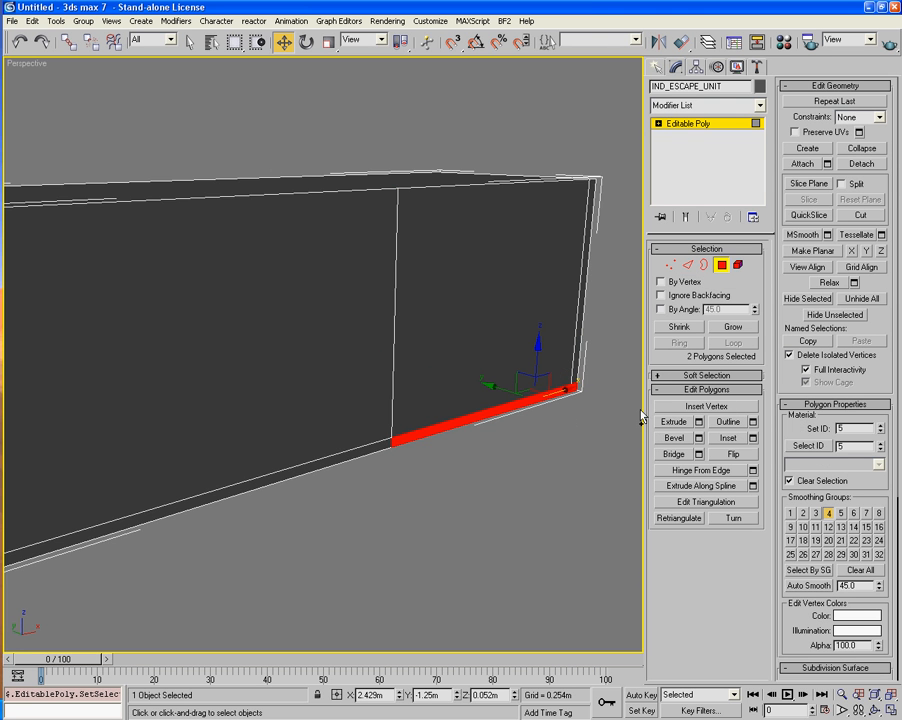
left_click(699, 422)
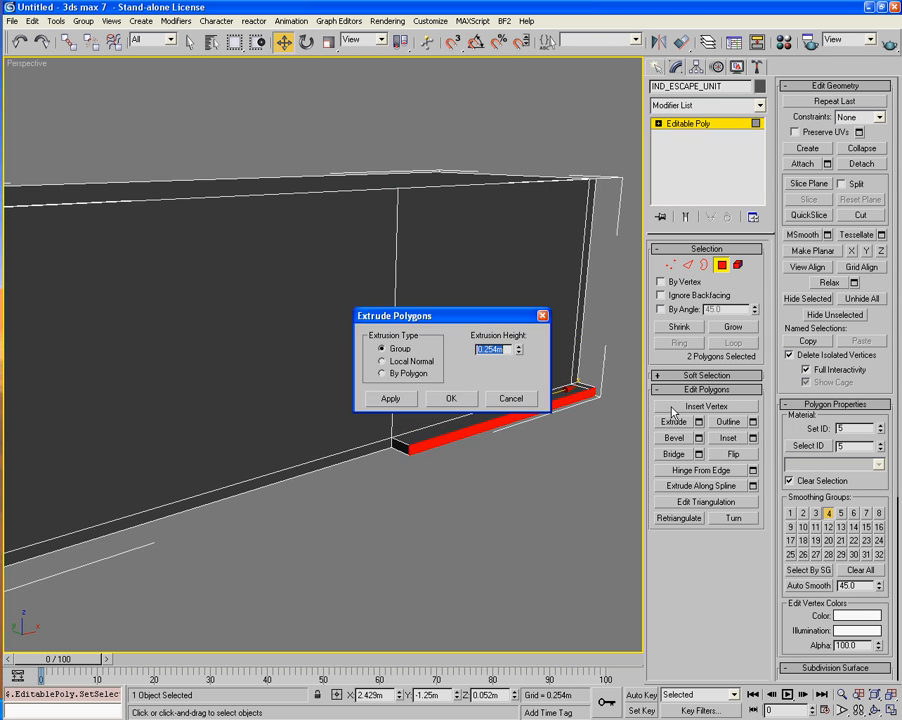
type("1")
key("Return")
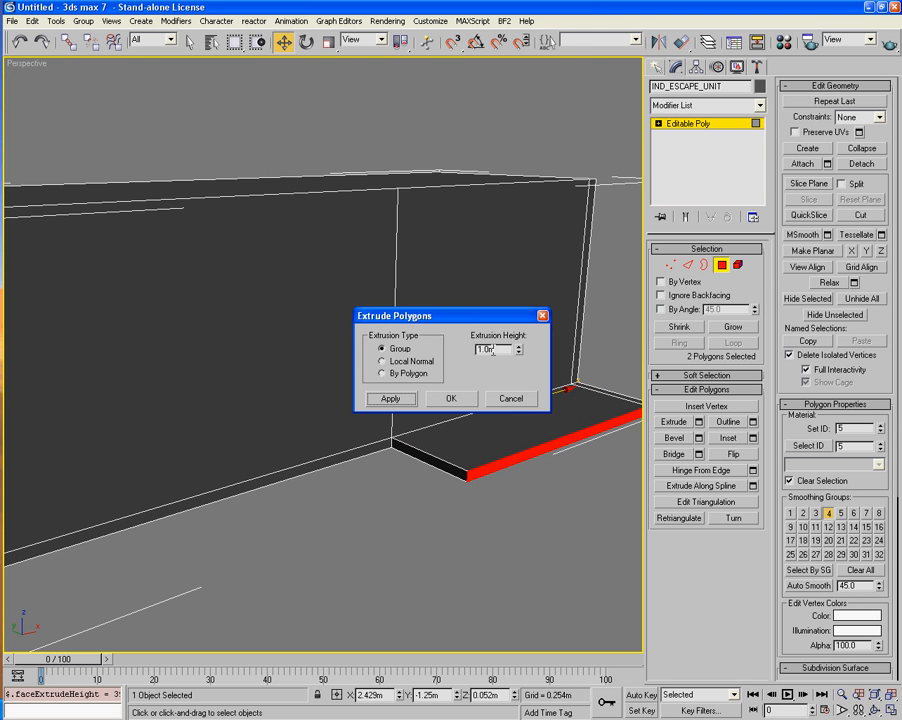
left_click(455, 401)
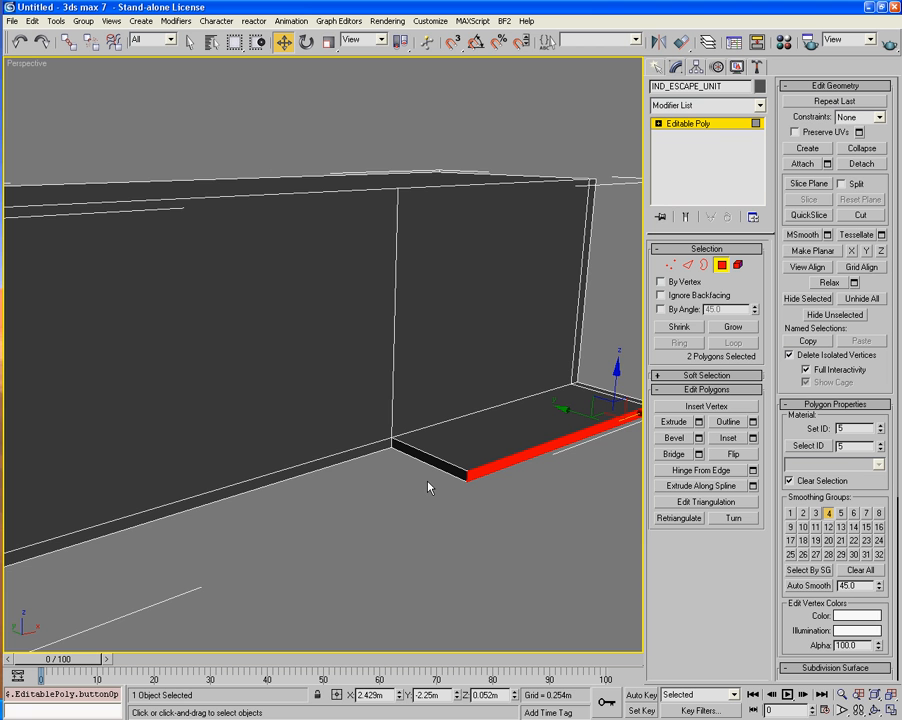
Remove the second division's vertical edge above the extruded platform and its leftover vertex on the upper edge of the long side.
middle_click_drag(428, 487, 462, 382, "alt")
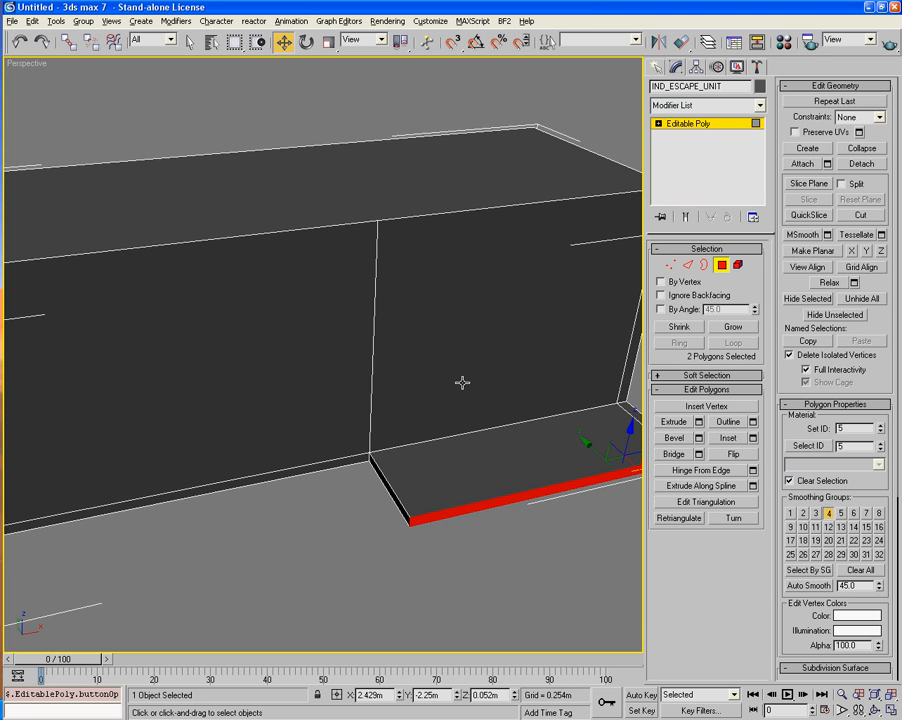
left_click(688, 265)
left_click(373, 352)
key("Delete")
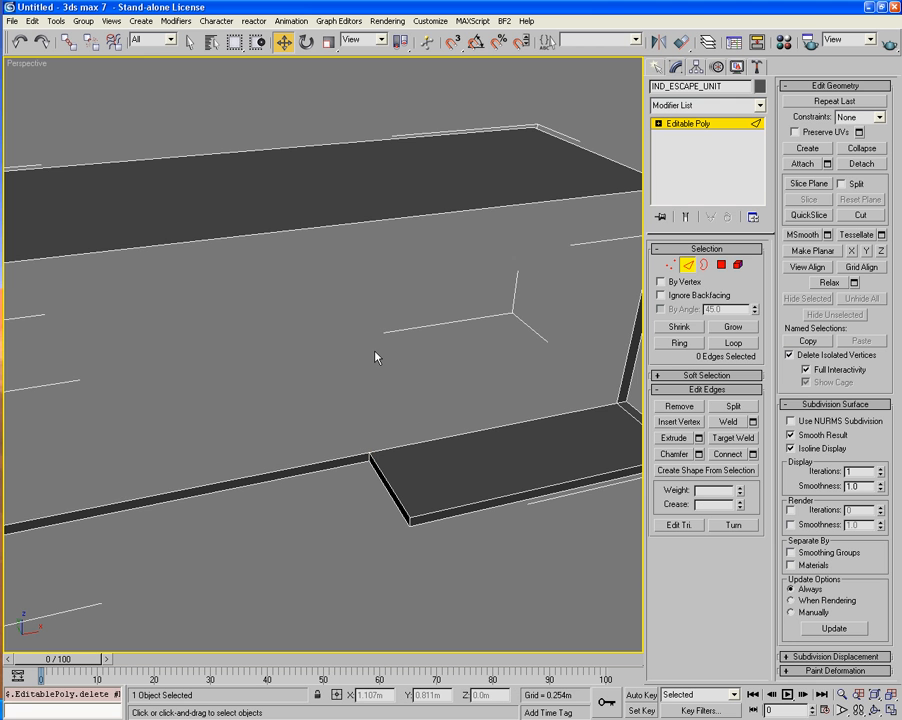
key("ctrl+z")
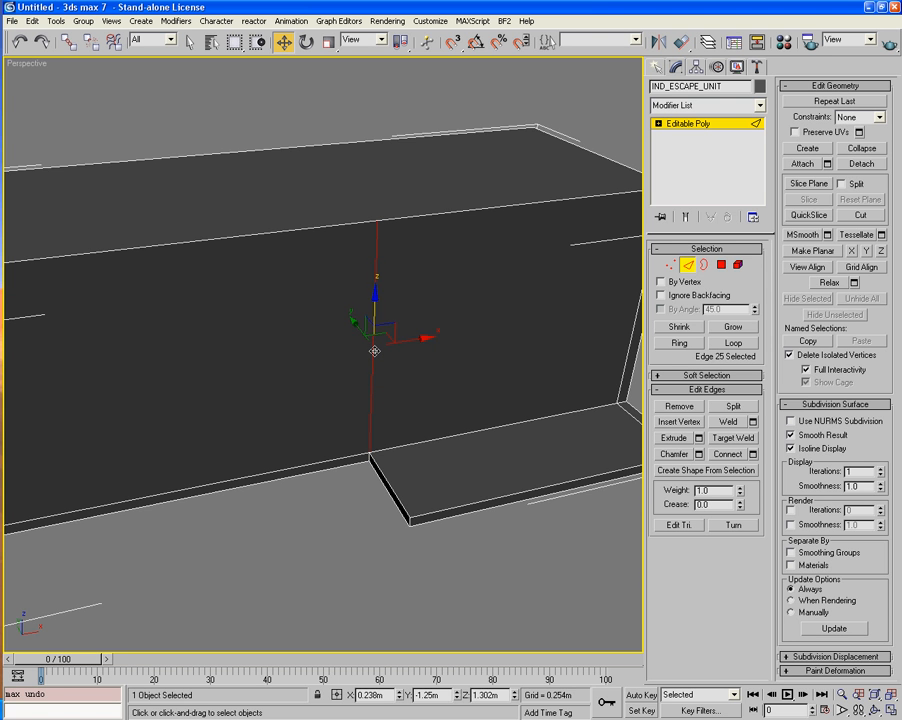
key("BackSpace")
left_click(670, 265)
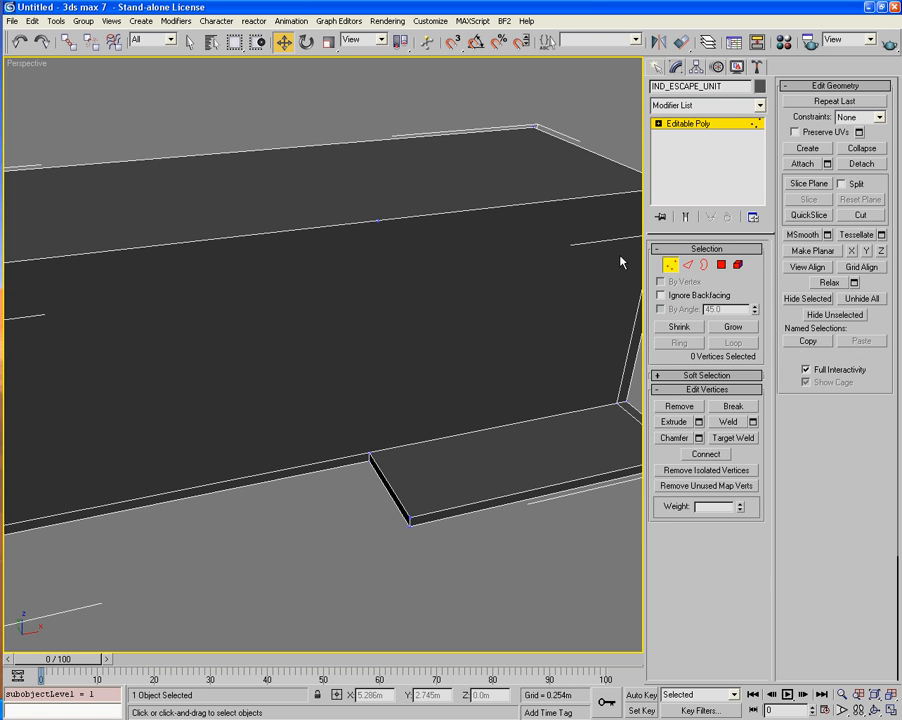
left_click(377, 219)
key("BackSpace")
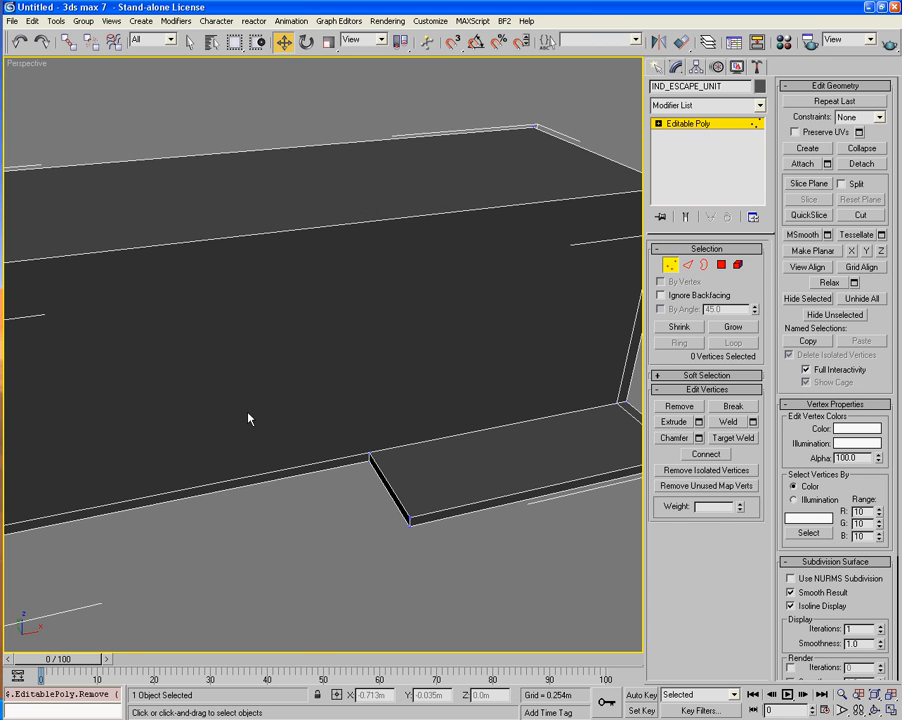
Delete the small top polygon of the platform in front of the narrow vertical strip at the +X end.
middle_click_drag(253, 502, 385, 541, "alt")
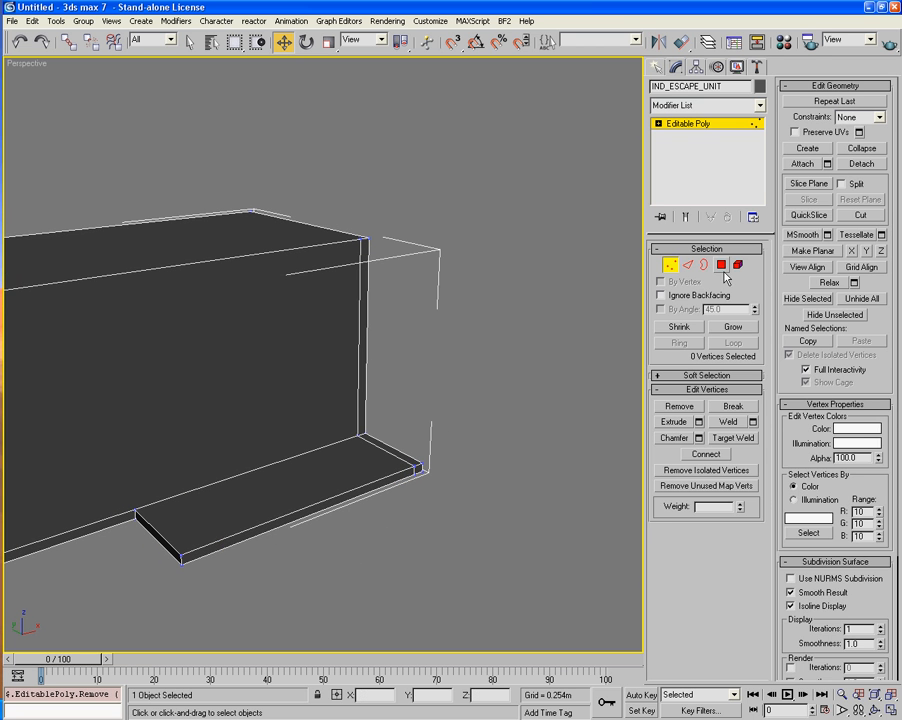
key("4")
left_click(368, 365)
left_click(365, 365)
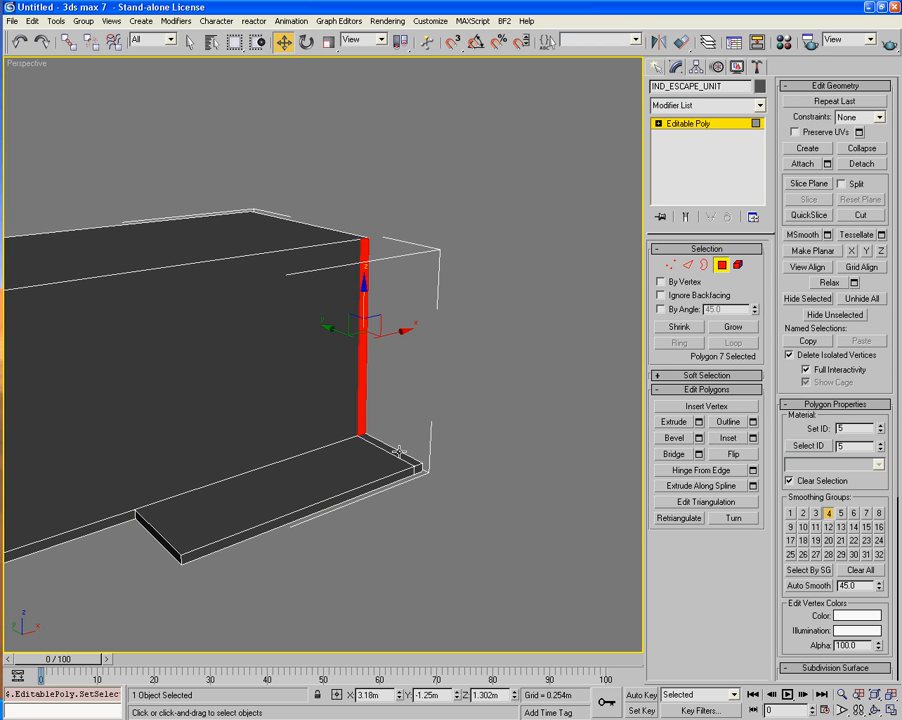
key("Delete")
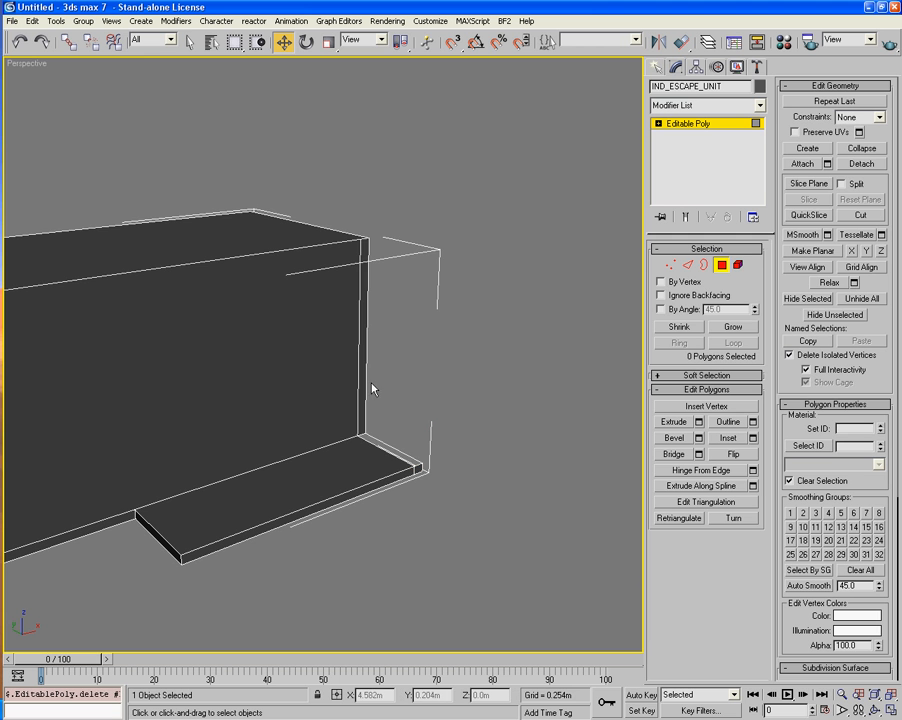
Extrude the narrow vertical strip at the +X end outward by 1 m to form an end wall.
left_click(364, 380)
left_click(699, 422)
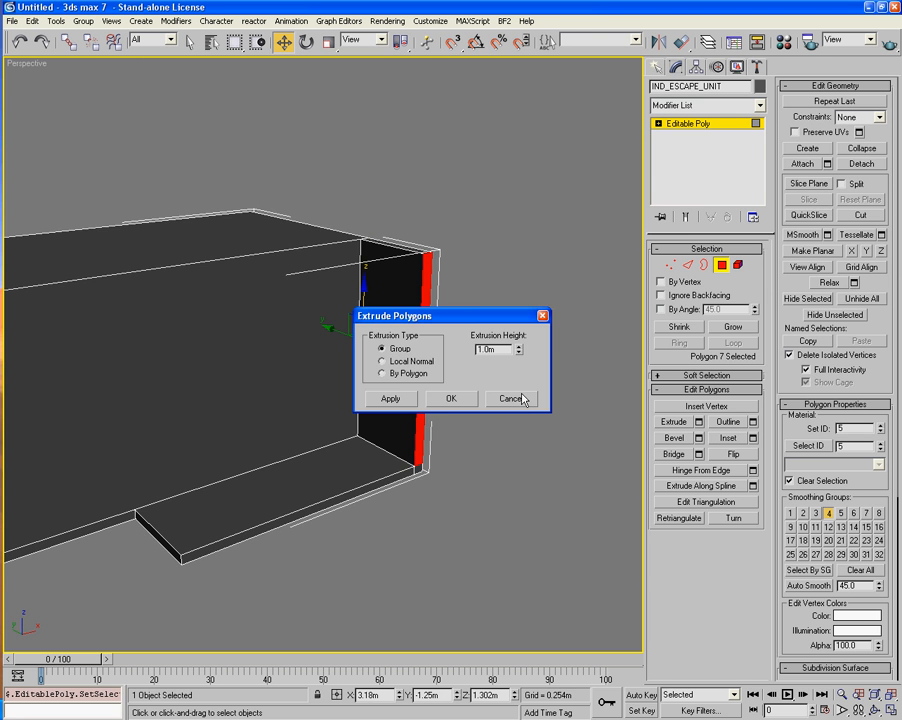
left_click(451, 398)
Delete the hidden bottom polygon of the extruded end wall where it meets the platform, working in wireframe display.
middle_click_drag(430, 460, 392, 410, "alt")
scroll(390, 410, "up", 5)
key("F3")
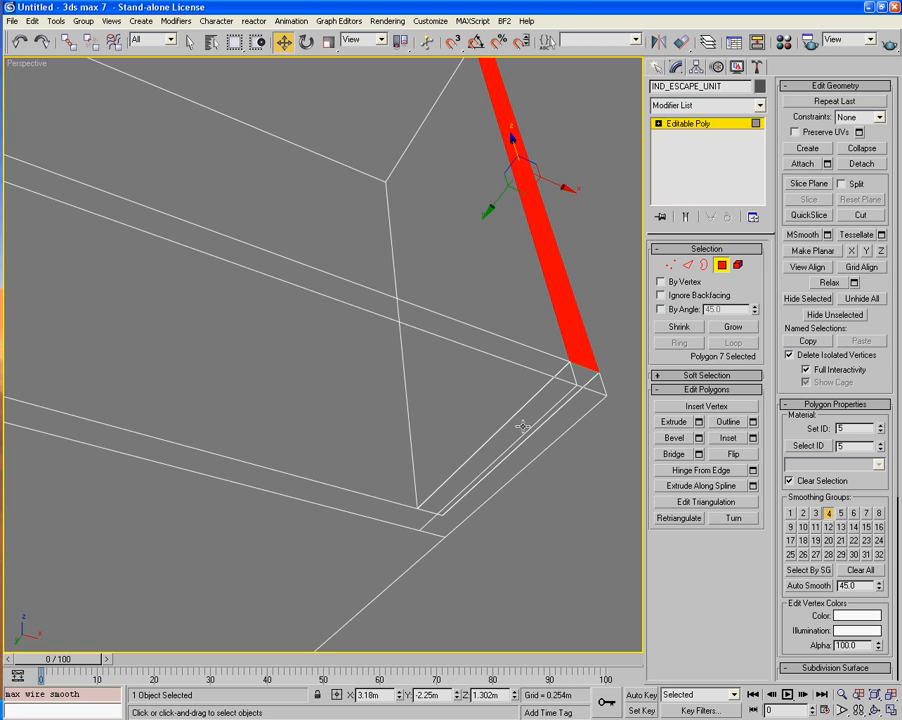
left_click(519, 423)
key("Delete")
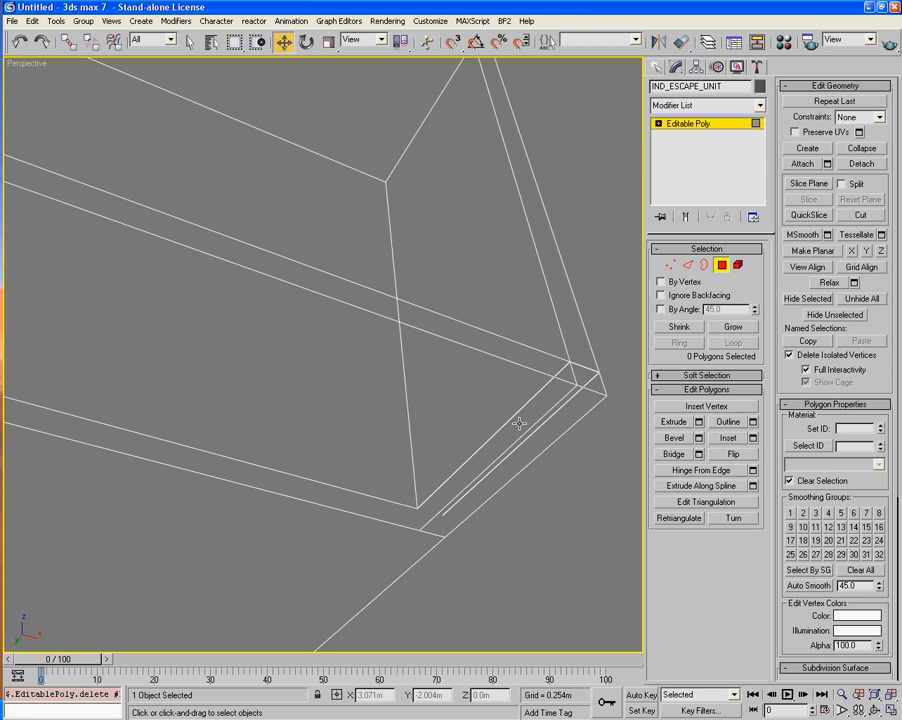
Weld the overlapping vertices along the joint between the end wall and the platform with a 0.003 m threshold.
left_click(670, 264)
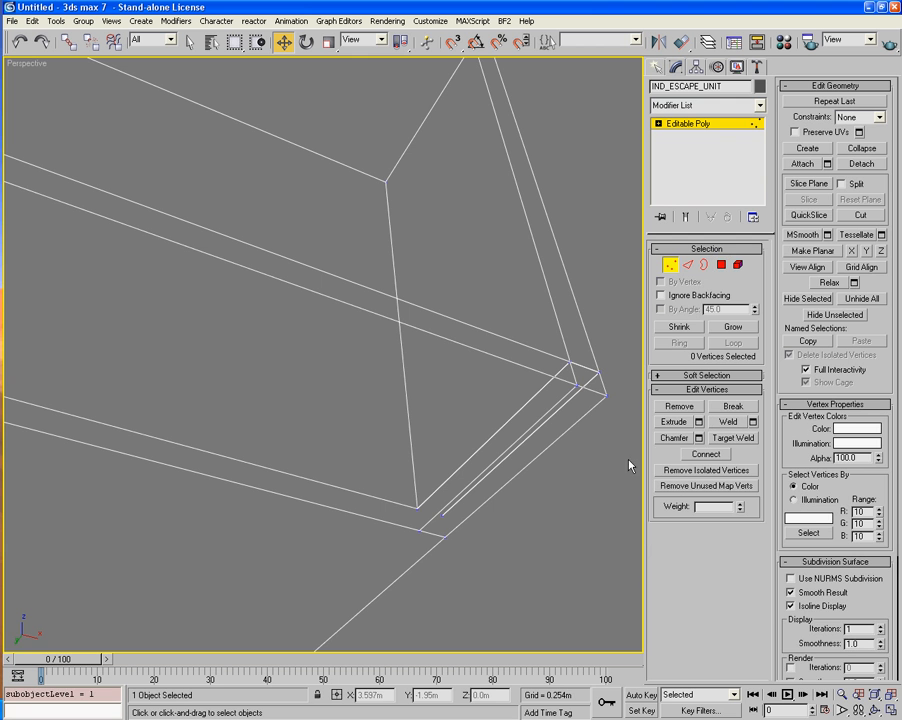
left_click_drag(627, 498, 389, 347)
left_click_drag(503, 589, 392, 493, "ctrl")
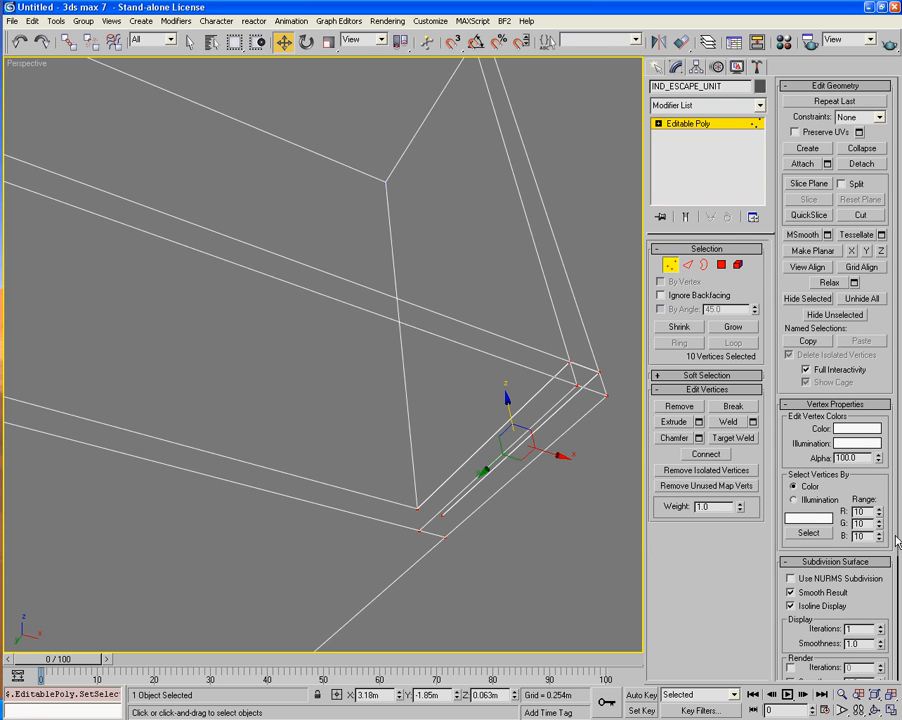
left_click(753, 421)
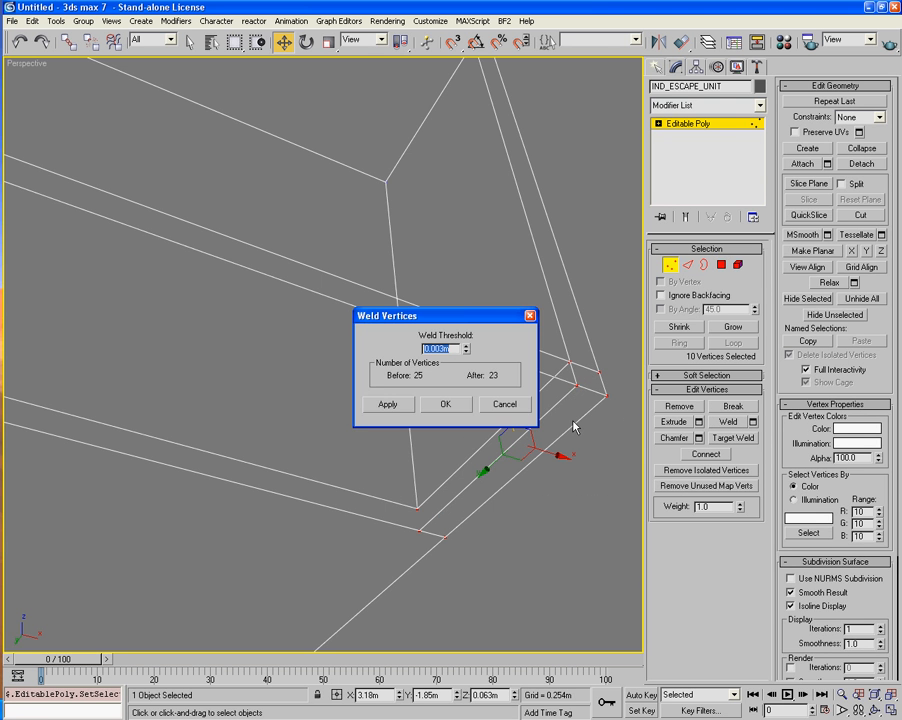
left_click(445, 404)
left_click(666, 265)
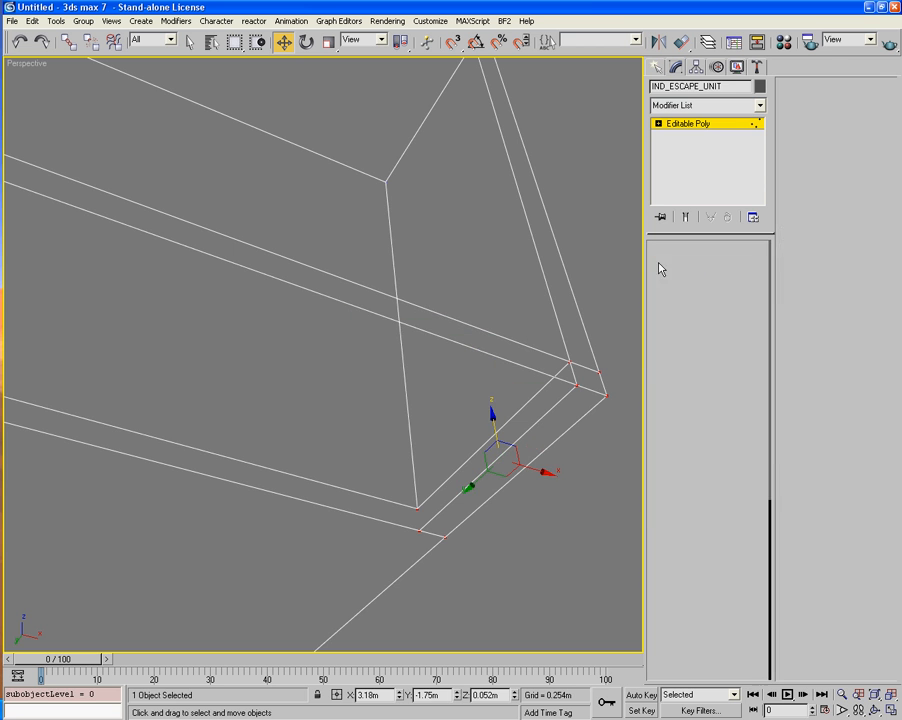
Restore shaded display and connect the top and bottom edges of the end wall's inner face with a vertical edge.
left_click(567, 259)
scroll(567, 259, "down", 3)
mouse_move(567, 259)
middle_mouse_down("alt")
mouse_move(505, 350)
mouse_move(506, 369)
mouse_move(402, 380)
mouse_move(452, 372)
mouse_move(472, 358)
mouse_move(361, 368)
mouse_move(417, 326)
mouse_move(455, 368)
mouse_move(480, 375)
middle_mouse_up("alt")
key("F3")
scroll(480, 372, "up", 3)
middle_click_drag(562, 372, 451, 402, "alt")
left_click(451, 402)
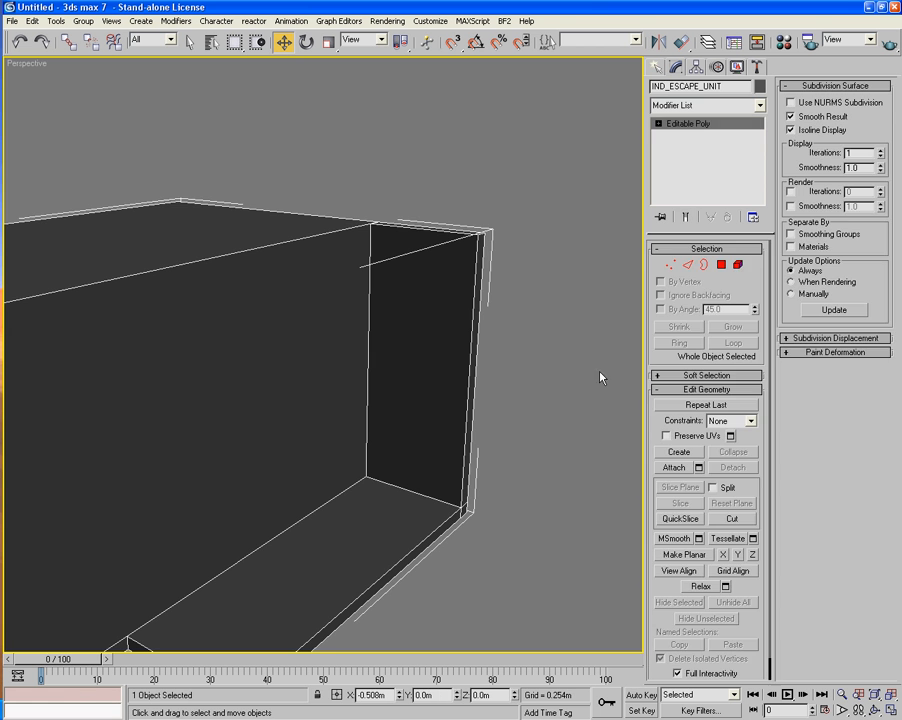
left_click(688, 264)
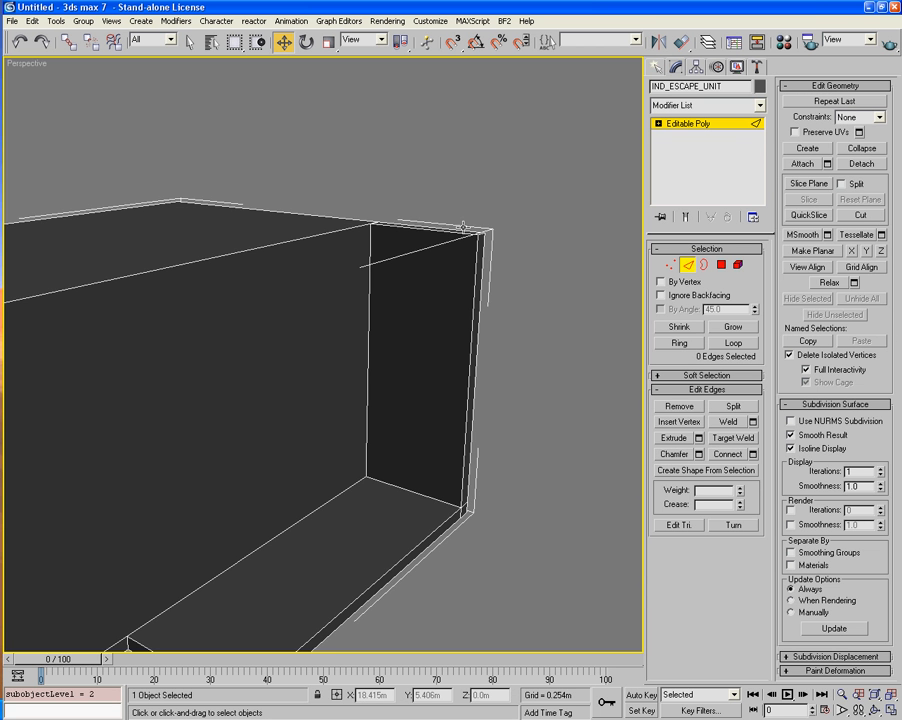
left_click(460, 232)
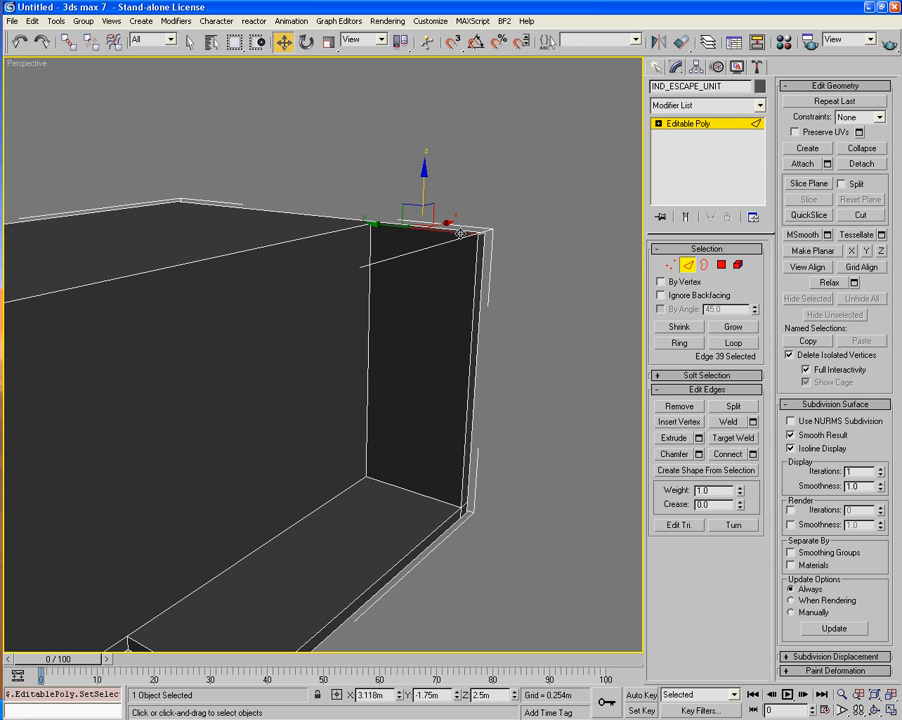
left_click(410, 493, "ctrl")
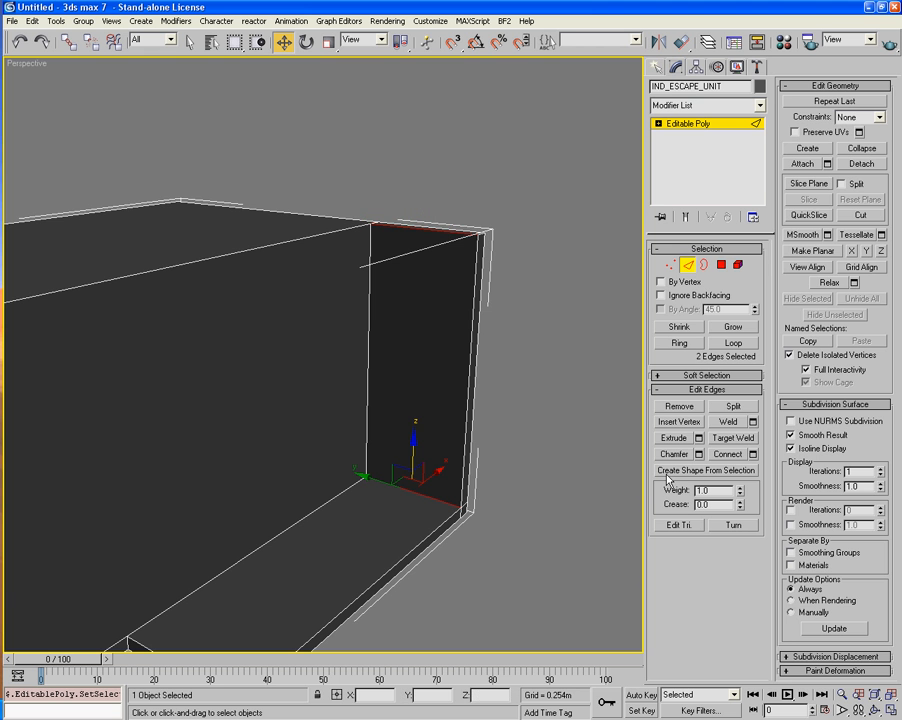
left_click(727, 455)
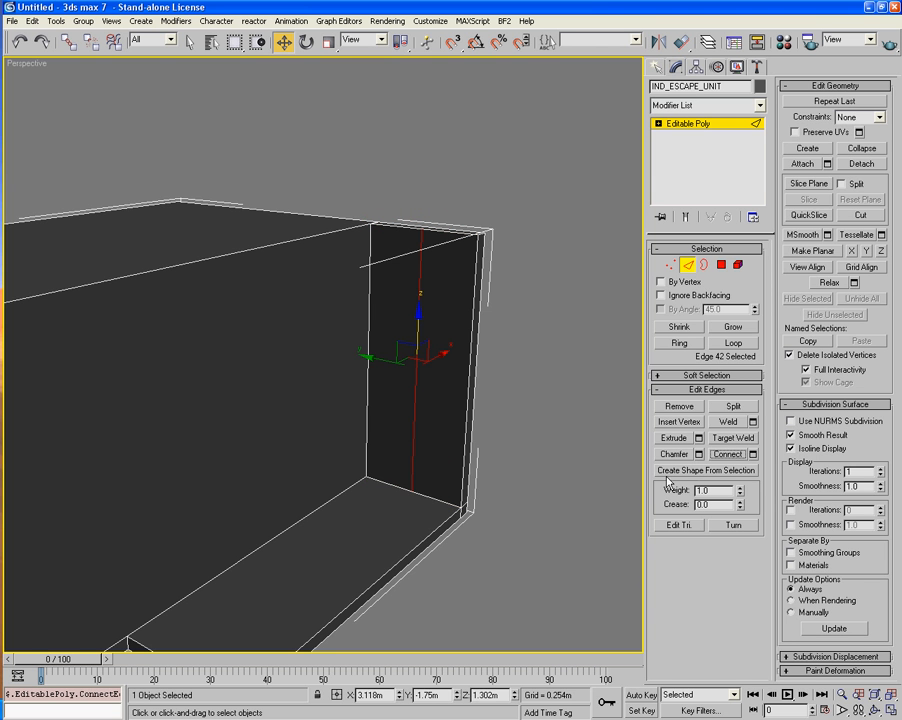
Chamfer the vertical edge on the end wall's inner face into two widely spaced parallel edges.
left_click(674, 454)
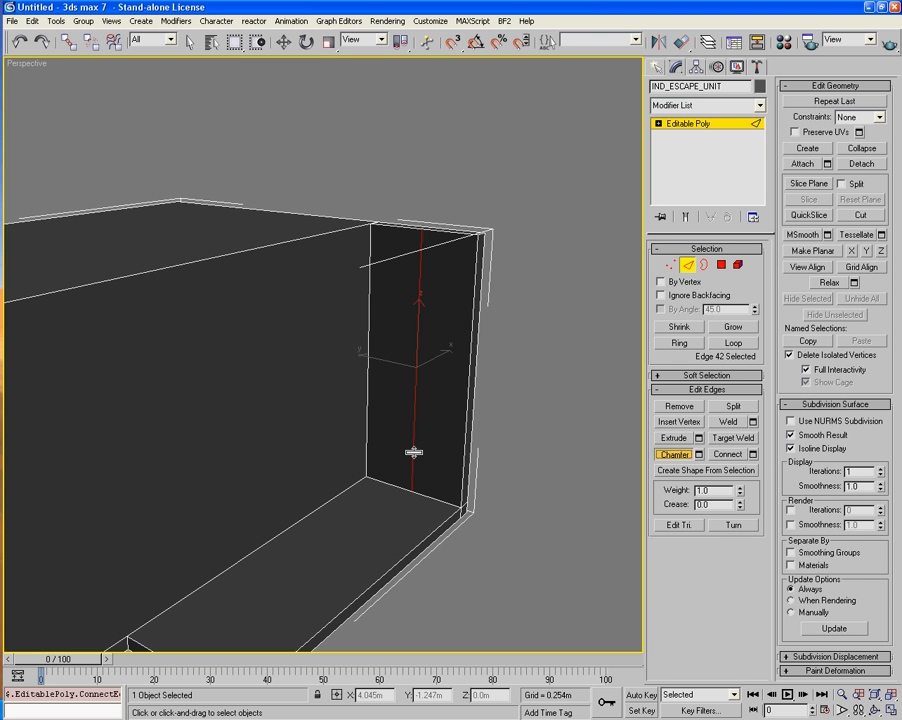
left_click_drag(413, 452, 411, 413)
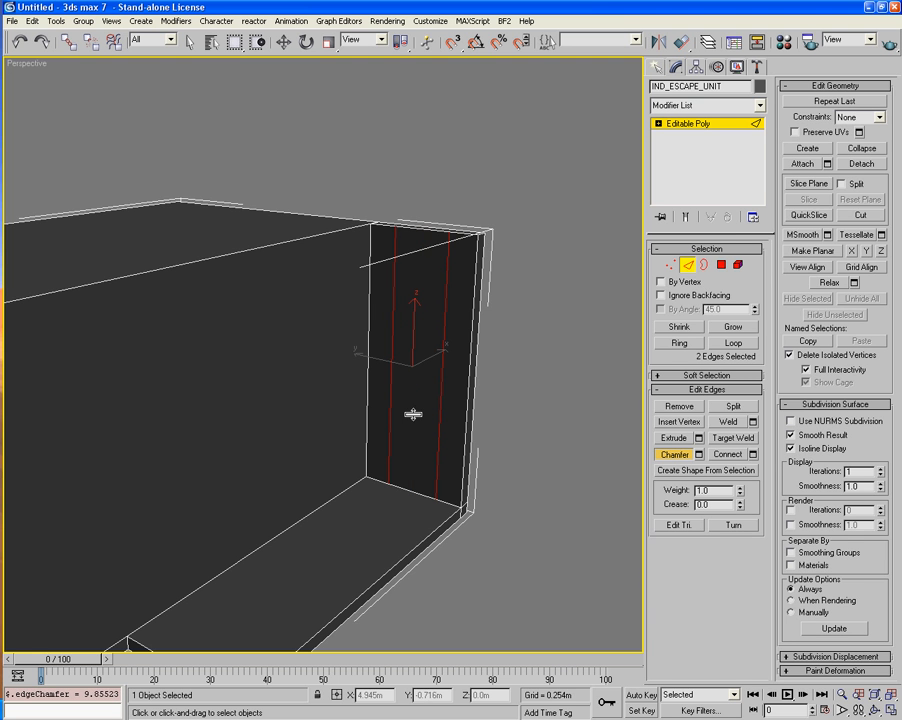
left_click(753, 454)
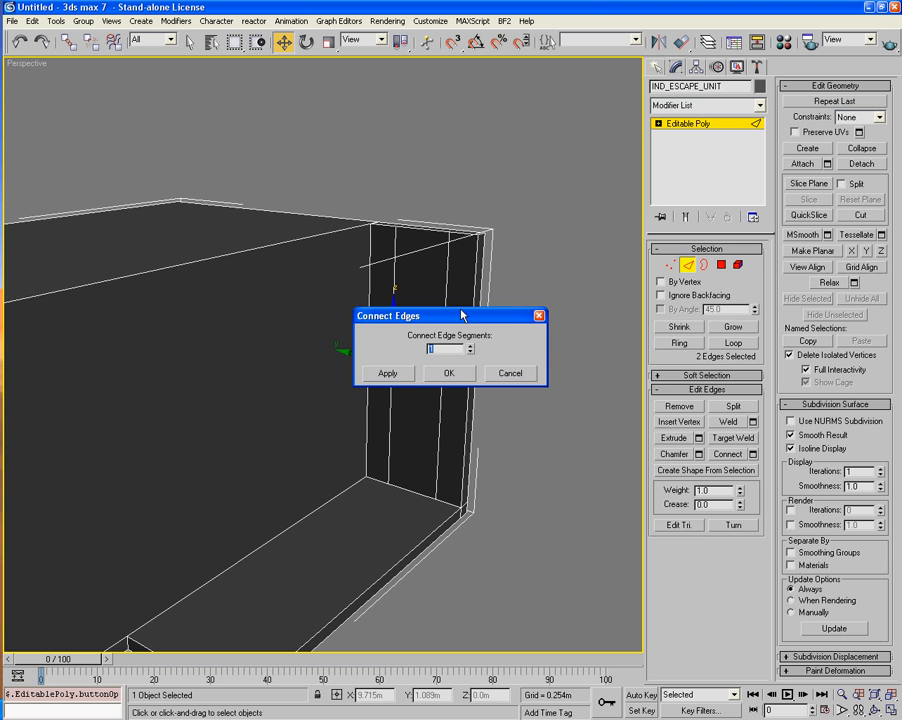
left_click_drag(451, 318, 645, 303)
left_click(662, 328)
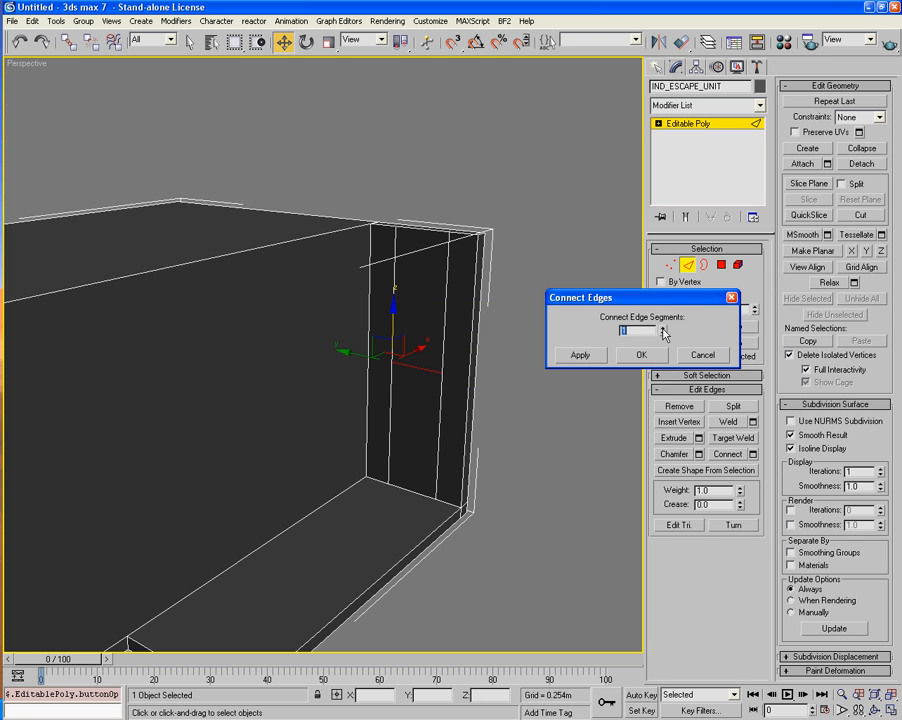
left_click(662, 328)
left_click(662, 328)
left_click(662, 328)
left_click(662, 328)
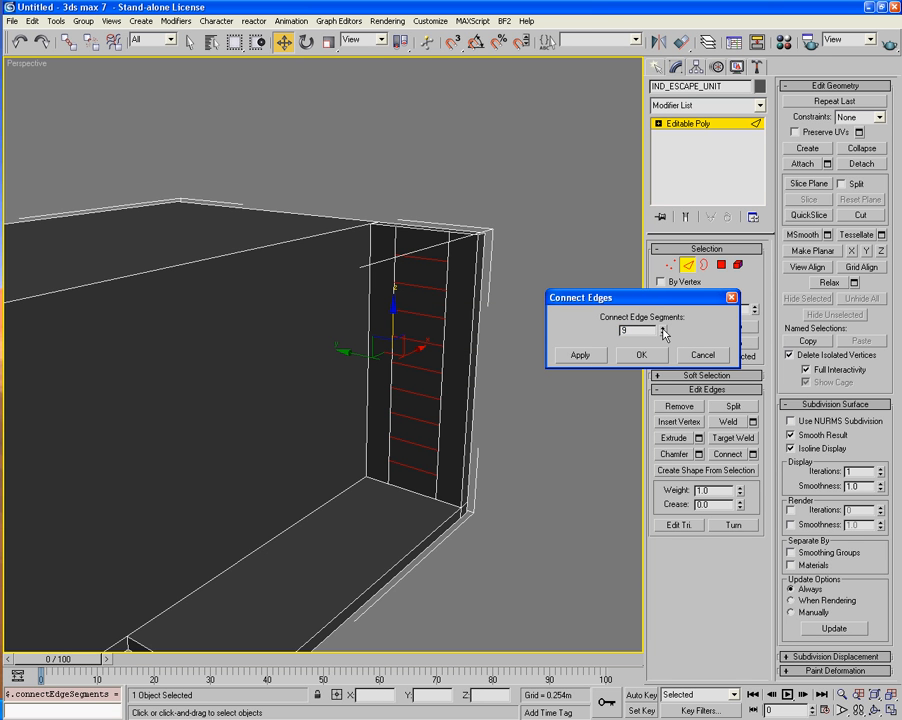
left_click(662, 328)
left_click(702, 355)
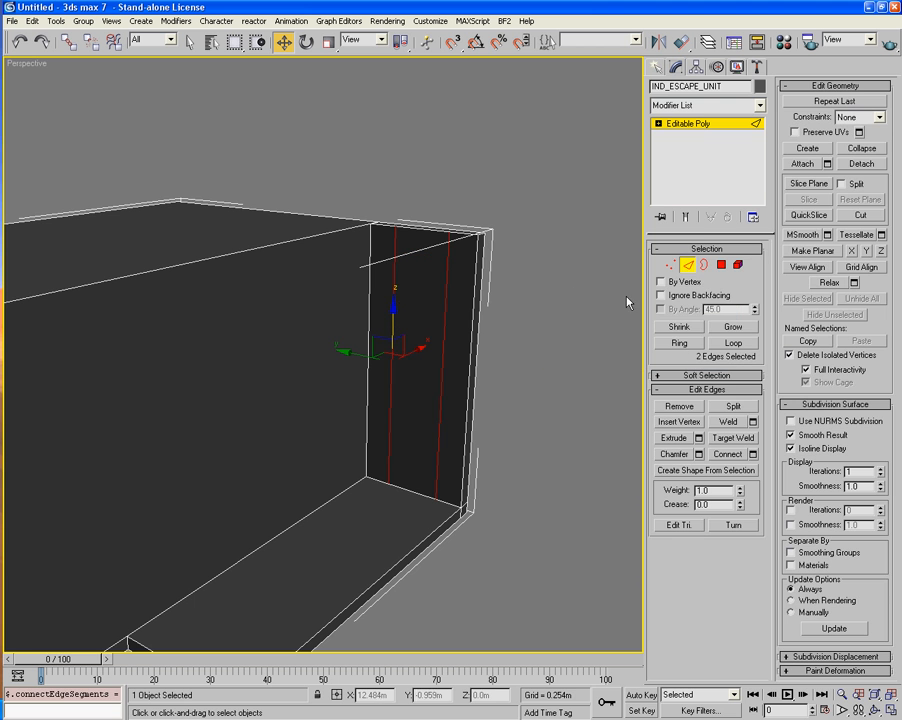
Create a standing biped about 1.6 m tall on the platform near the end wall as a scale reference, with AutoGrid enabled.
left_click(571, 291)
left_click(688, 265)
left_click(656, 66)
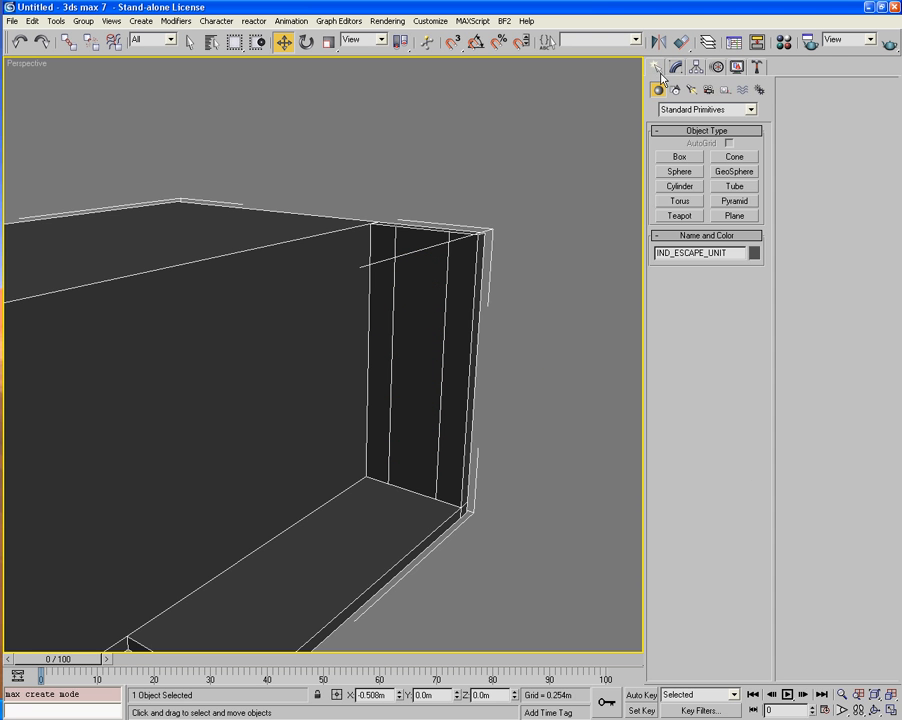
left_click(759, 90)
left_click(682, 186)
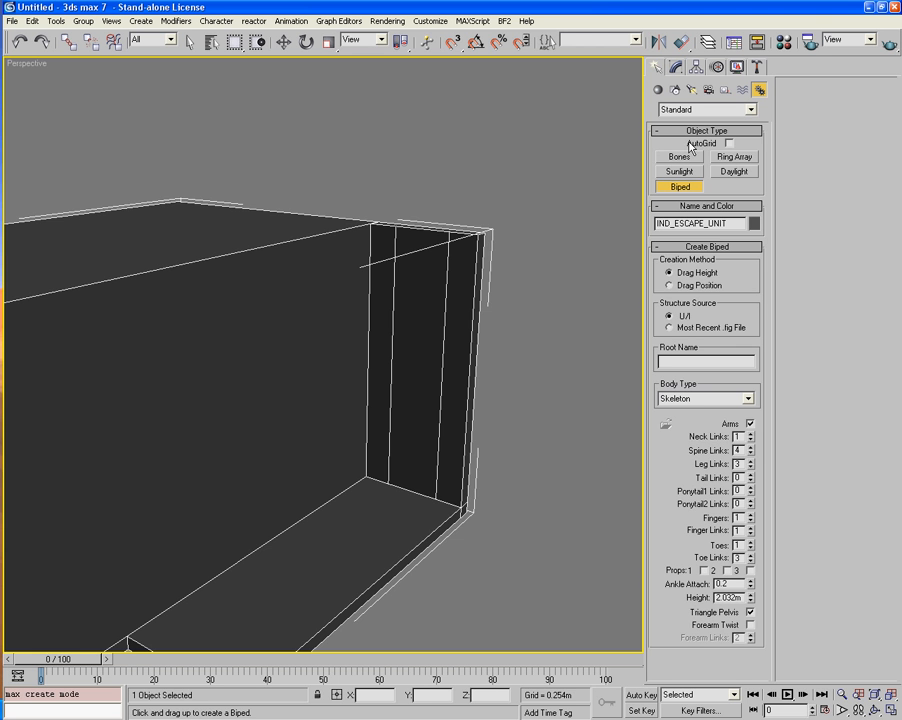
left_click(729, 143)
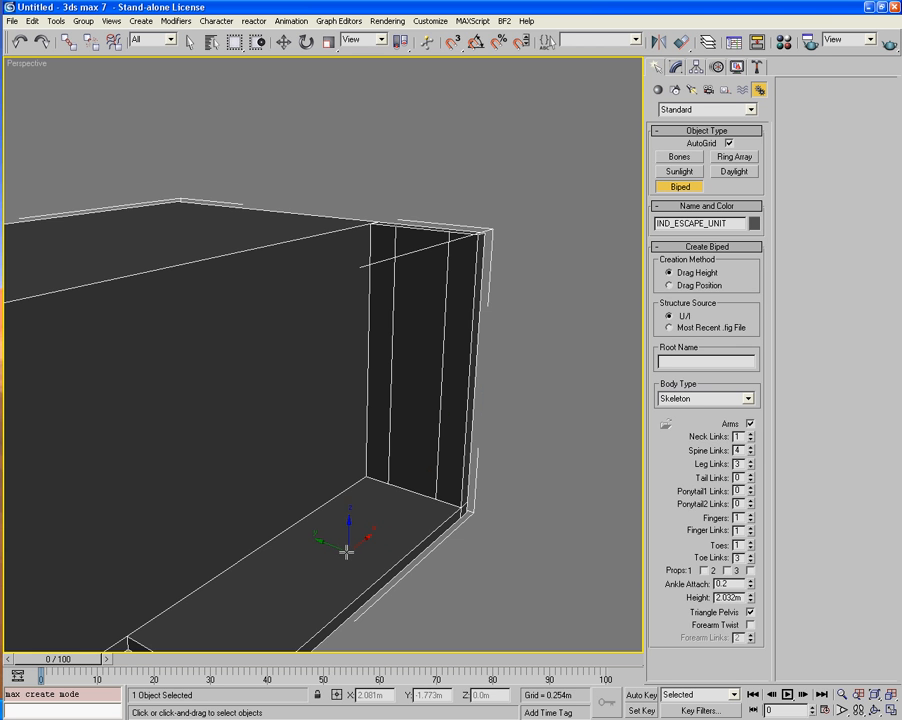
left_click_drag(344, 548, 349, 356)
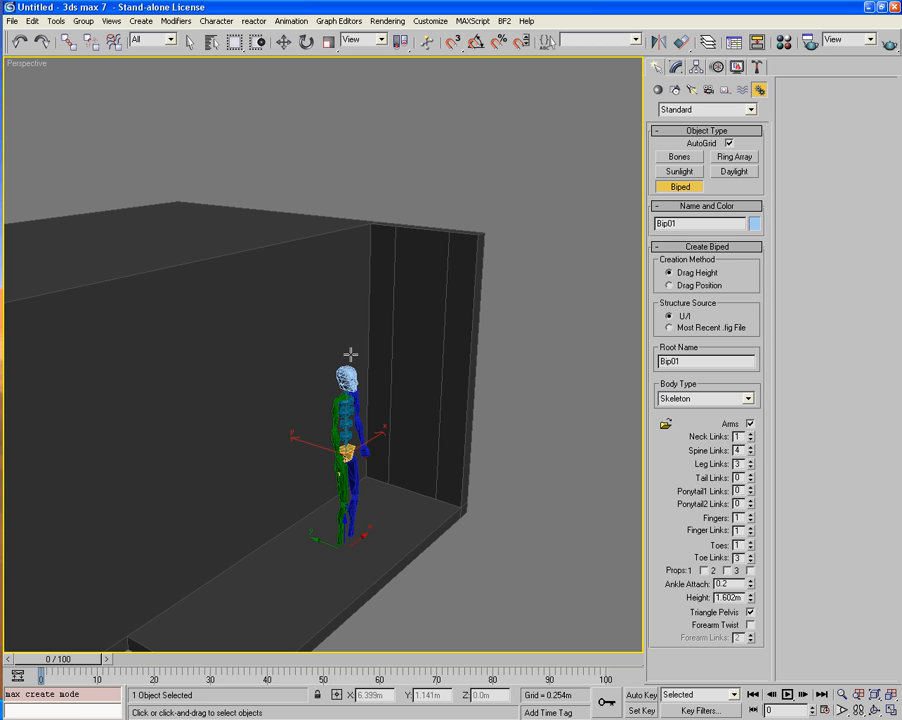
key("w")
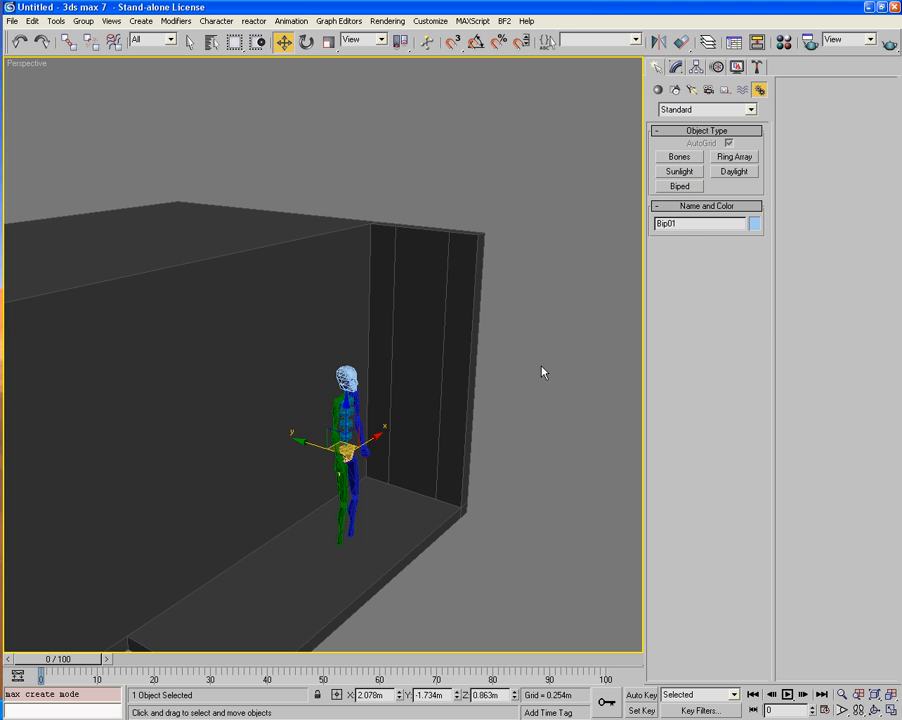
Select the biped's root object Bip01 and raise it so its feet stand on the platform surface.
left_click(543, 372)
left_click(354, 432)
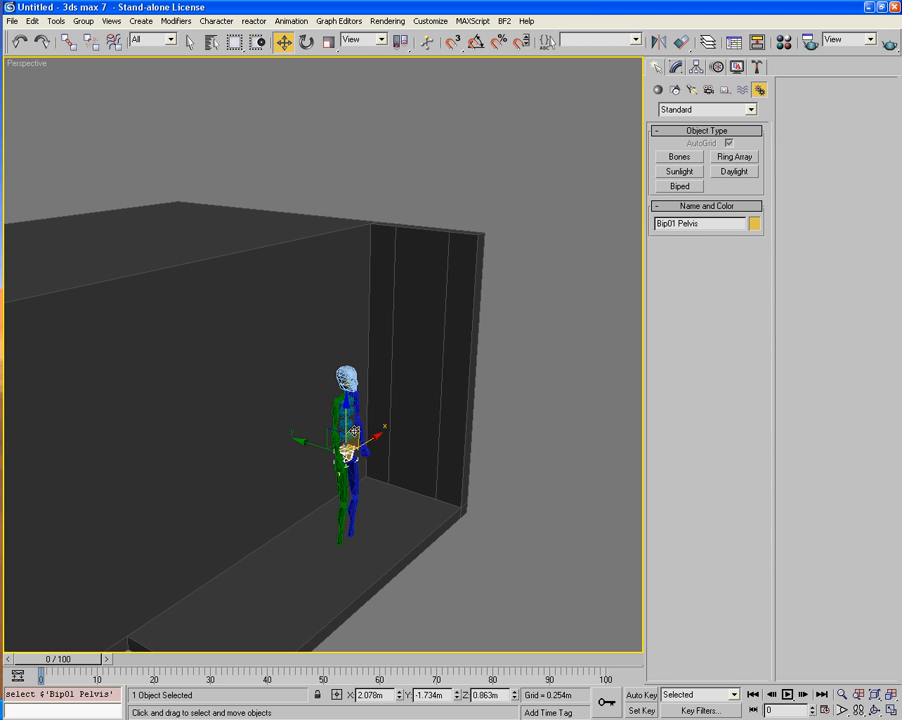
left_click_drag(342, 419, 343, 404)
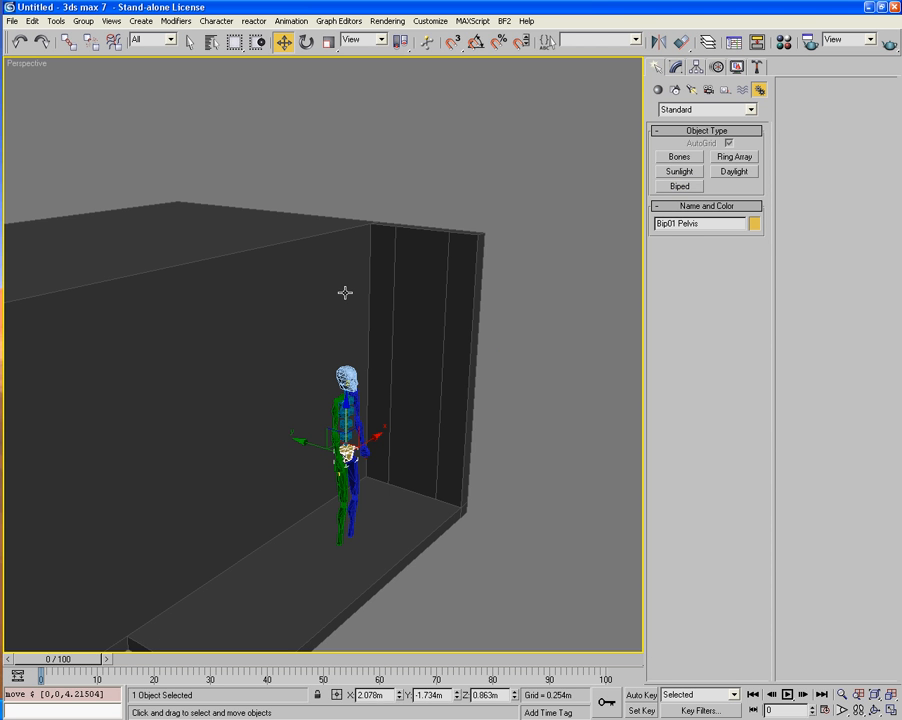
key("h")
double_click(346, 255)
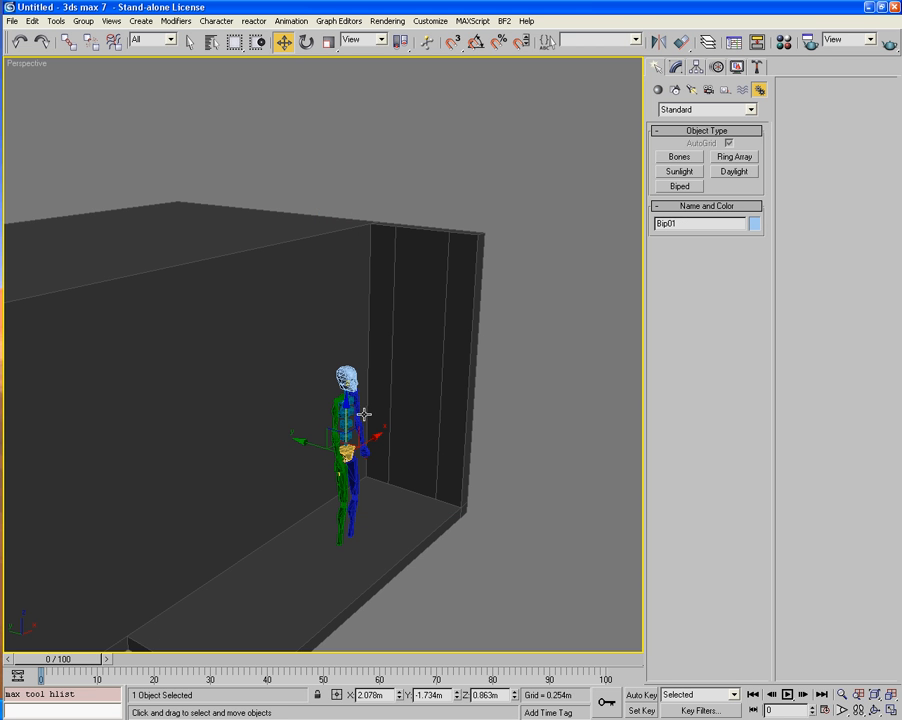
left_click_drag(351, 412, 351, 400)
left_click(539, 371)
Reselect IND_ESCAPE_UNIT, convert it to an editable poly and enter edge editing.
left_click(430, 367)
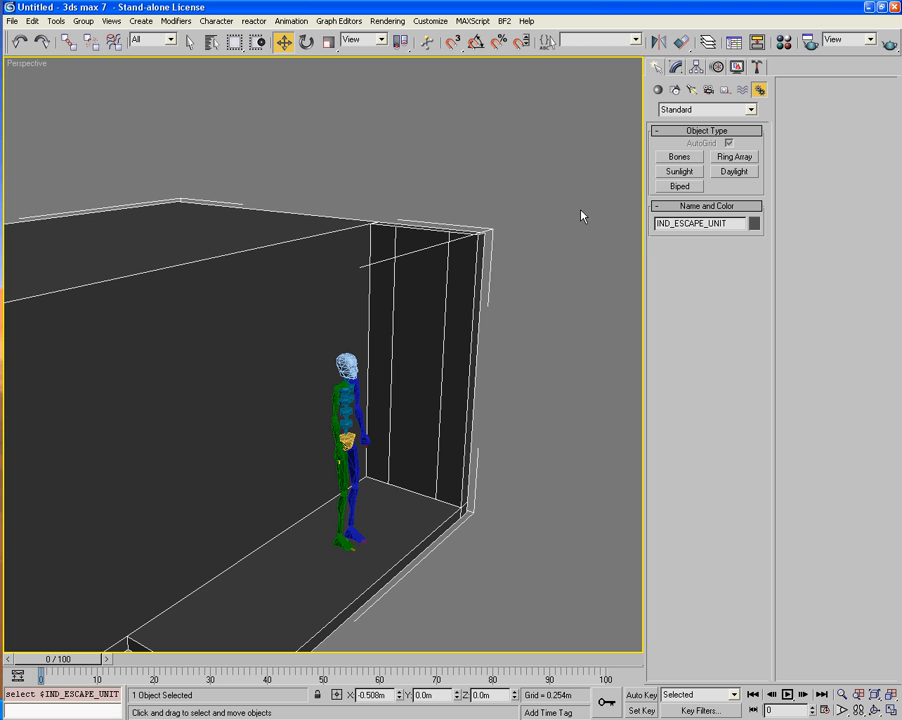
right_click(415, 325)
mouse_move(545, 436)
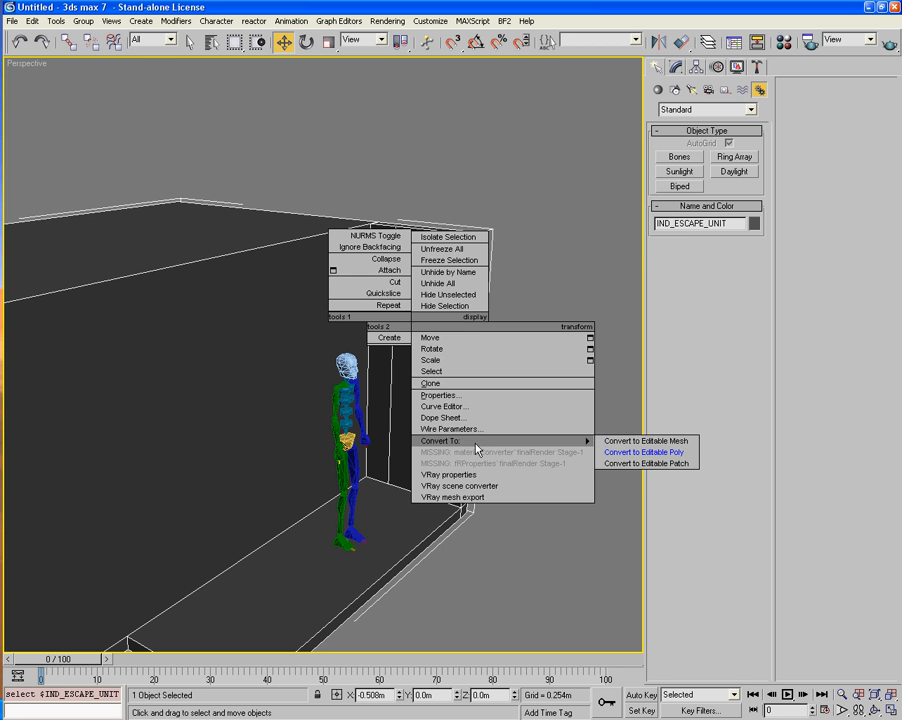
left_click(625, 450)
left_click(688, 265)
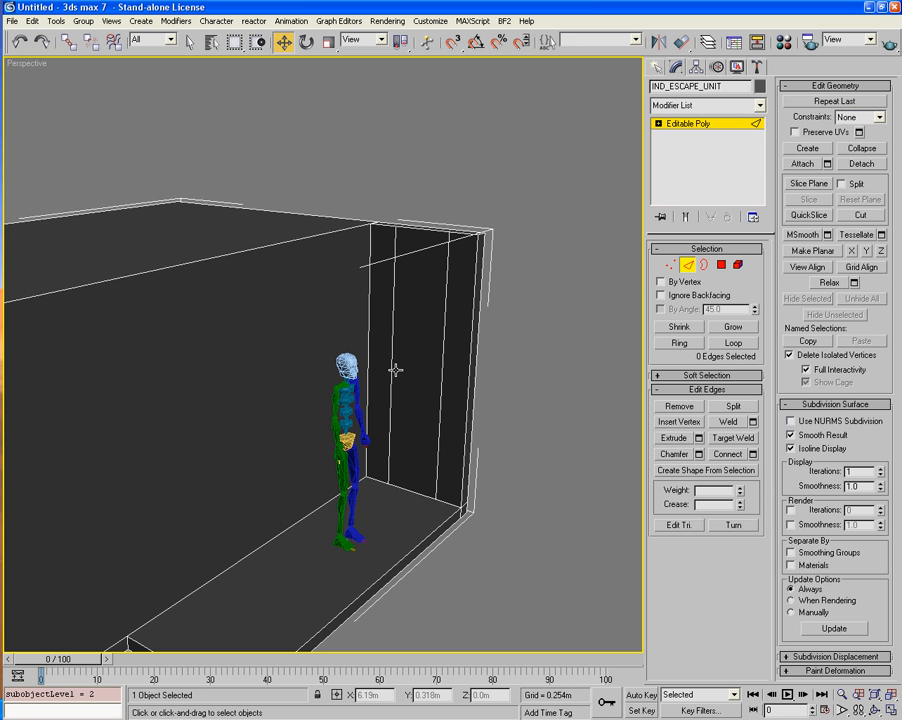
Connect the end wall's two inner vertical edges with 7 segments and chamfer the new horizontal edges into narrow pairs.
left_click(391, 369)
left_click(445, 368, "ctrl")
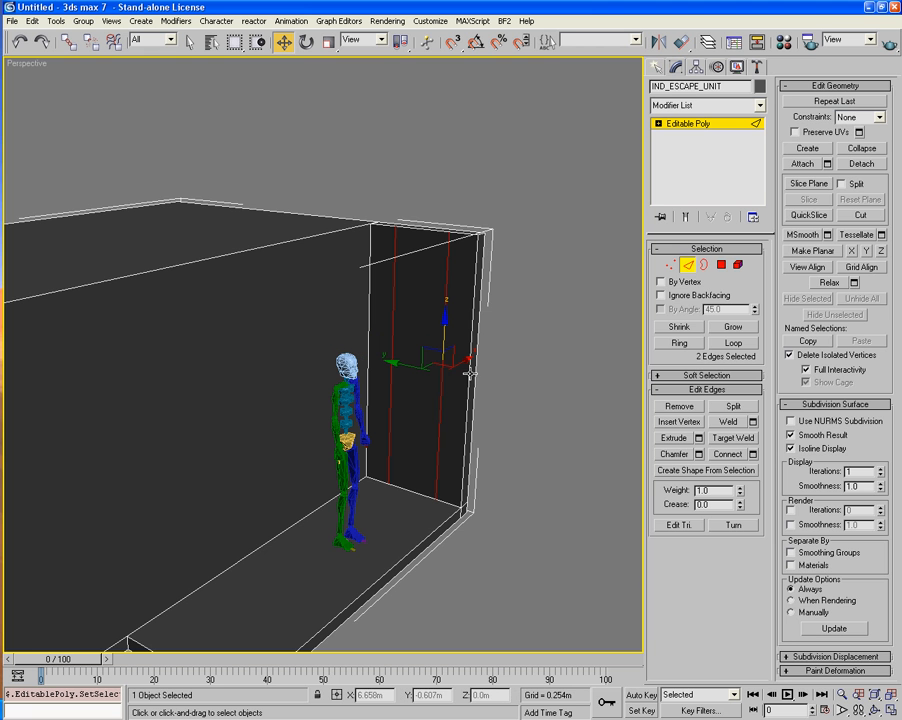
left_click(753, 455)
left_click(662, 335)
left_click(662, 335)
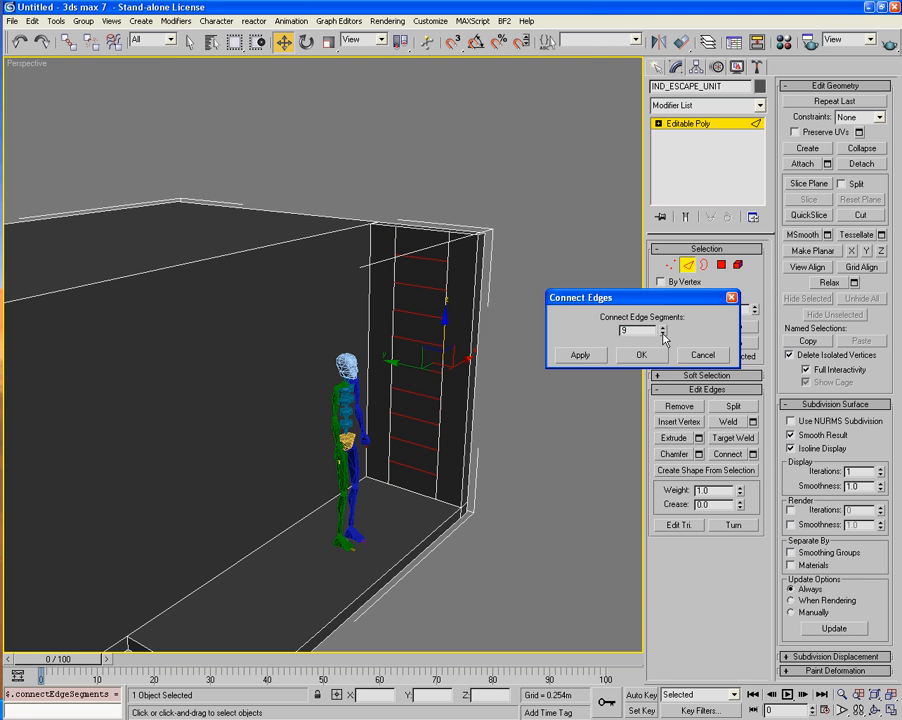
left_click(662, 335)
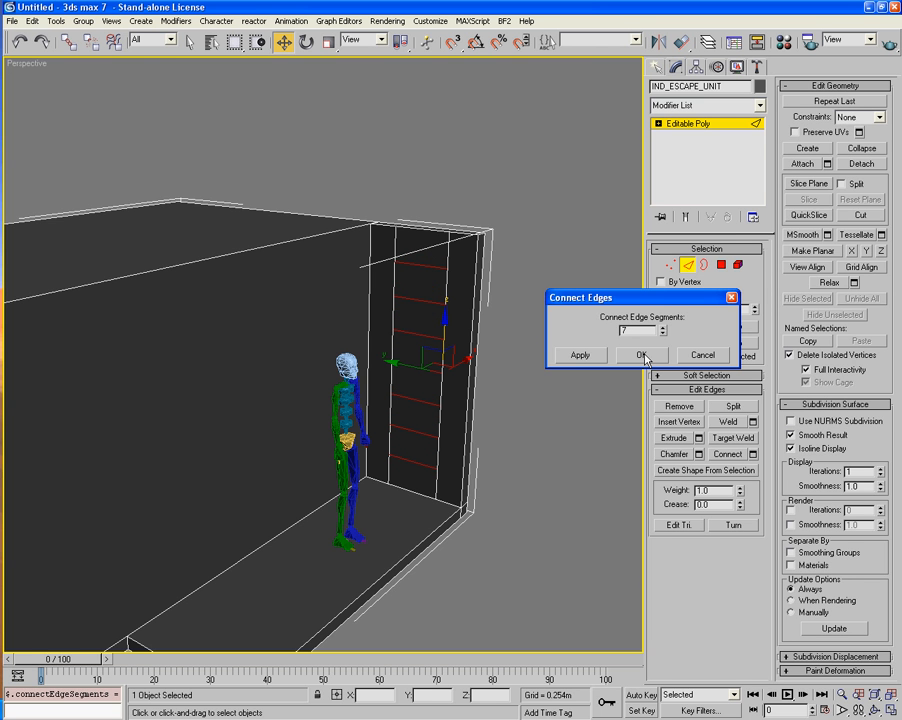
left_click(643, 355)
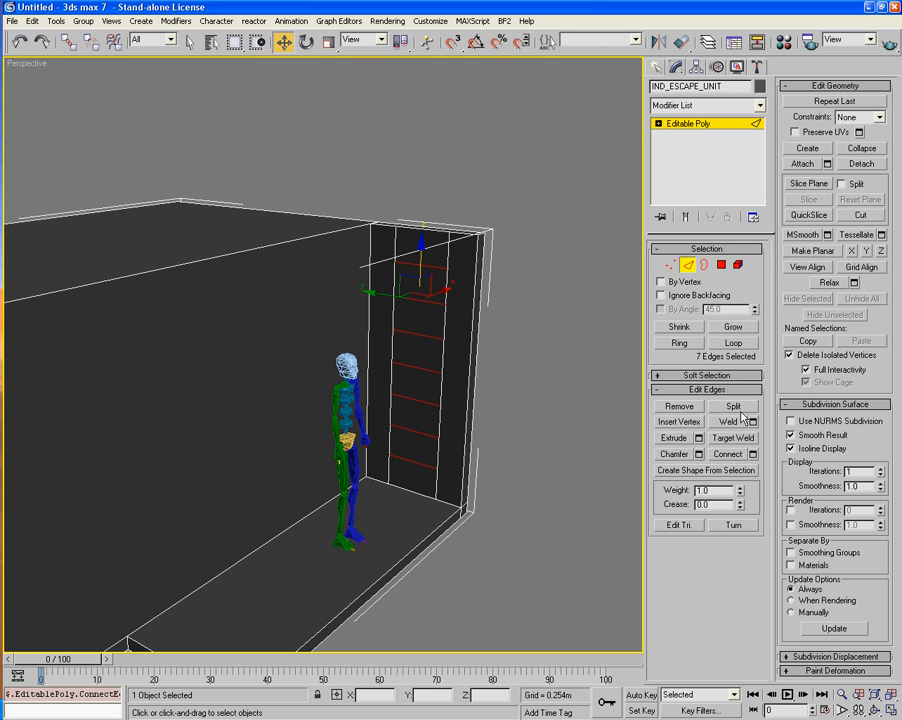
left_click(674, 454)
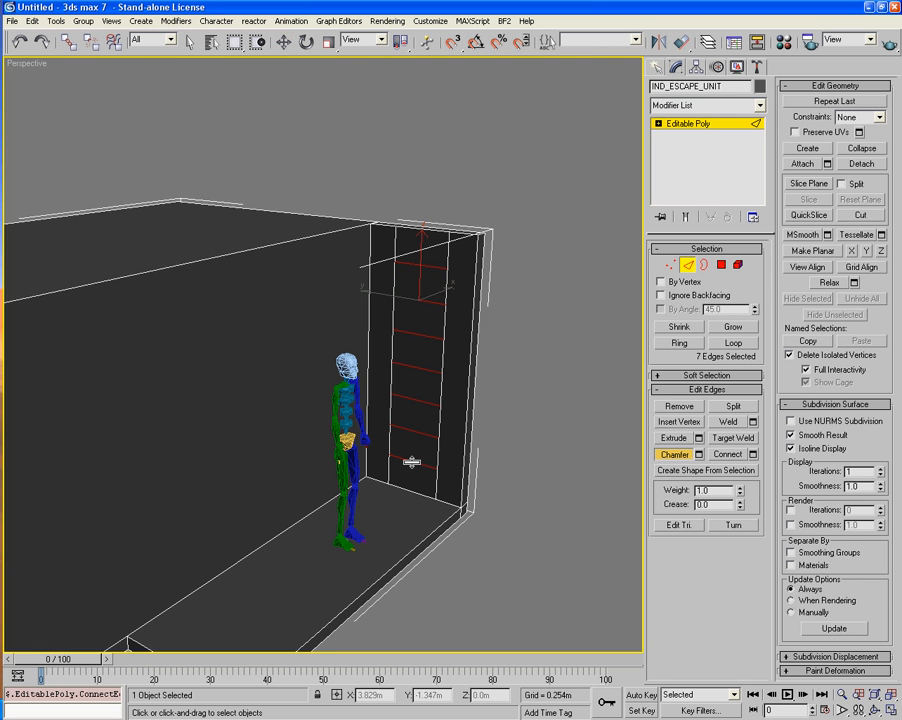
left_click_drag(410, 460, 411, 458)
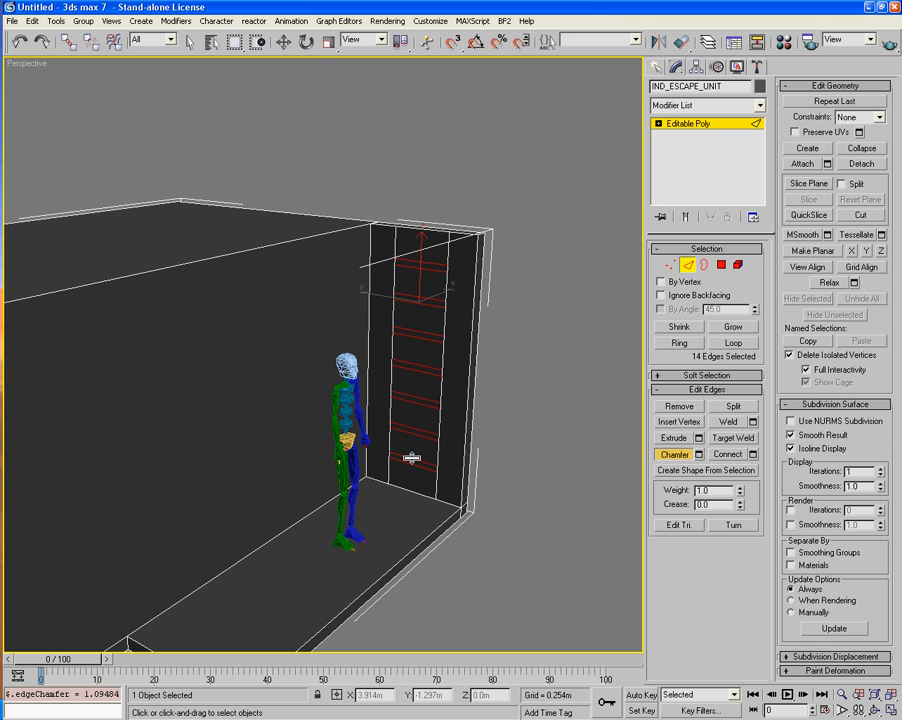
Hinge the tall panel directly above the lowest narrow strip inward about its top edge at -30 degrees with 1 segment.
left_click(721, 264)
middle_click_drag(524, 339, 460, 276)
scroll(514, 385, "up", 3)
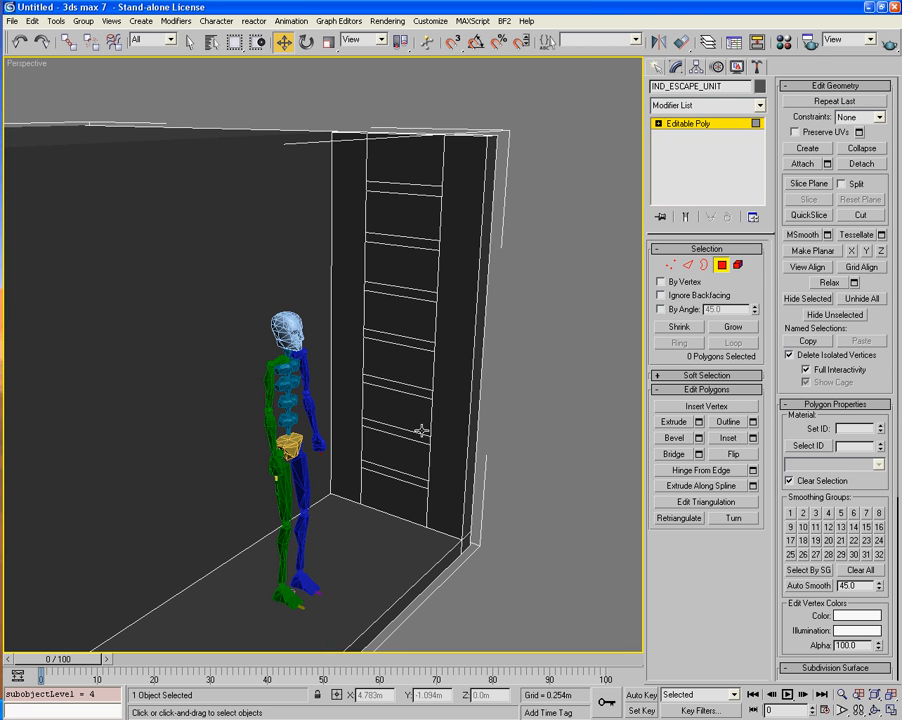
left_click(404, 447)
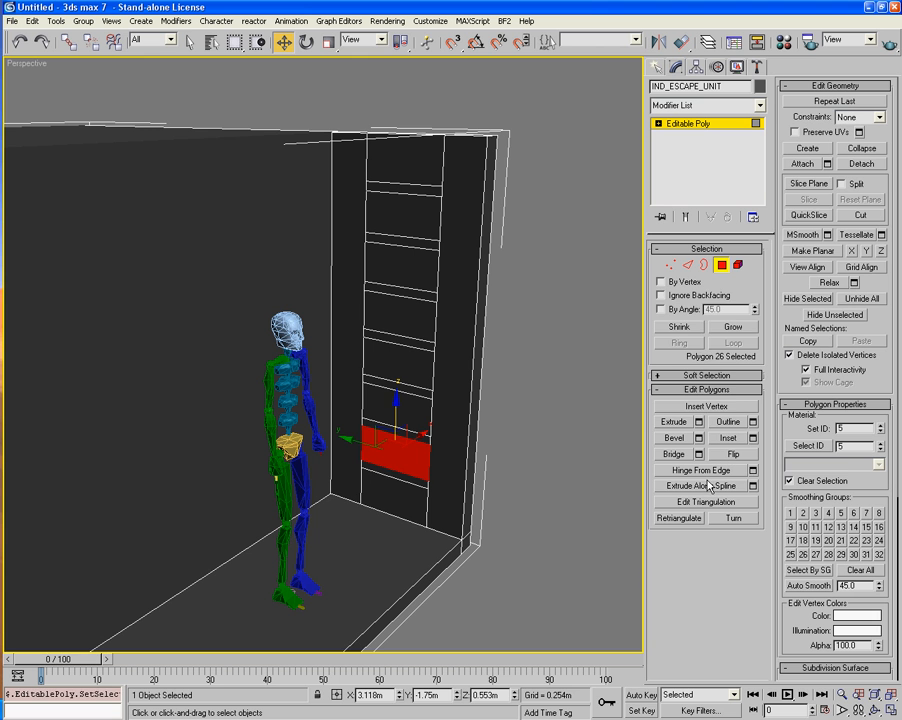
left_click(753, 470)
left_click(656, 385)
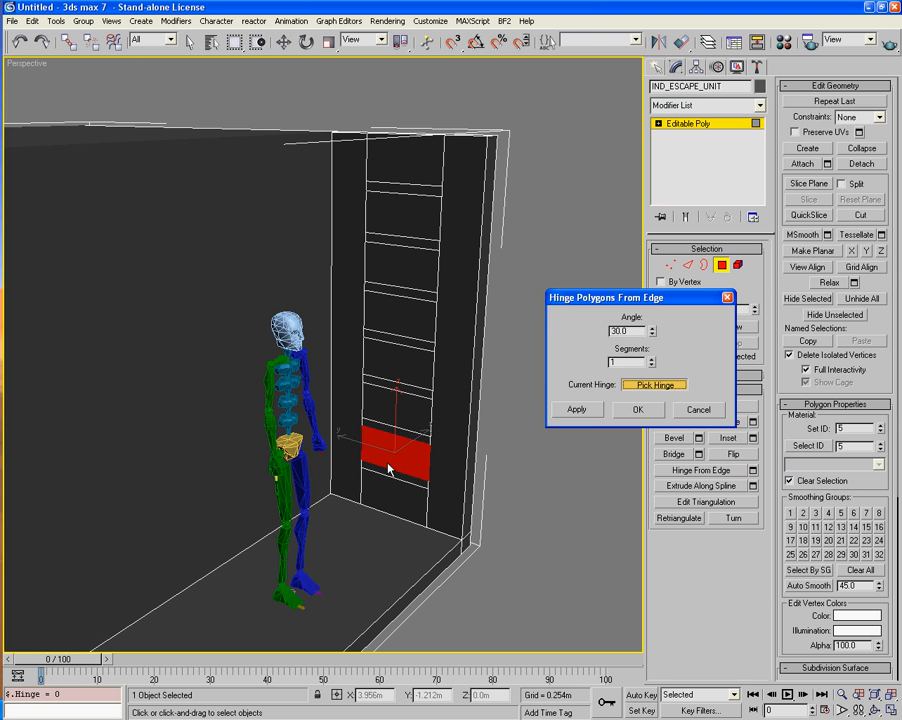
left_click(393, 437)
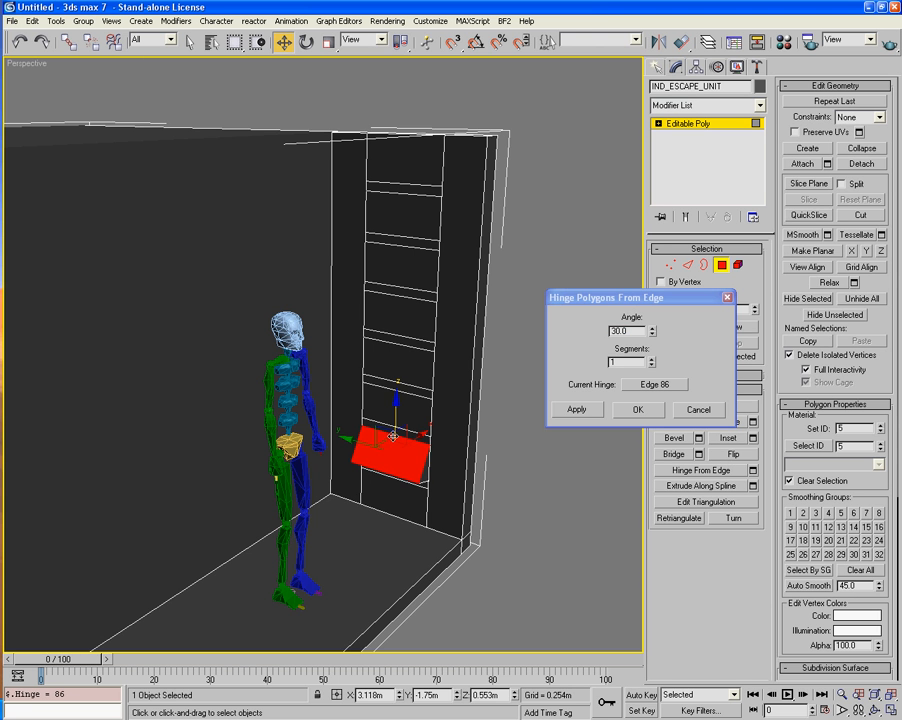
double_click(628, 333)
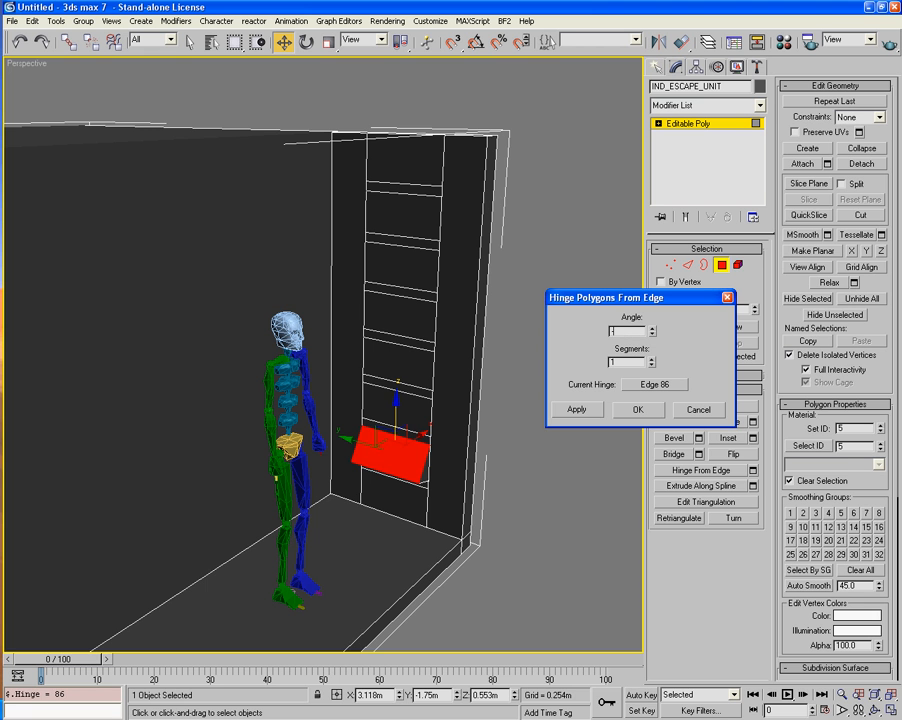
type("-30")
key("Tab")
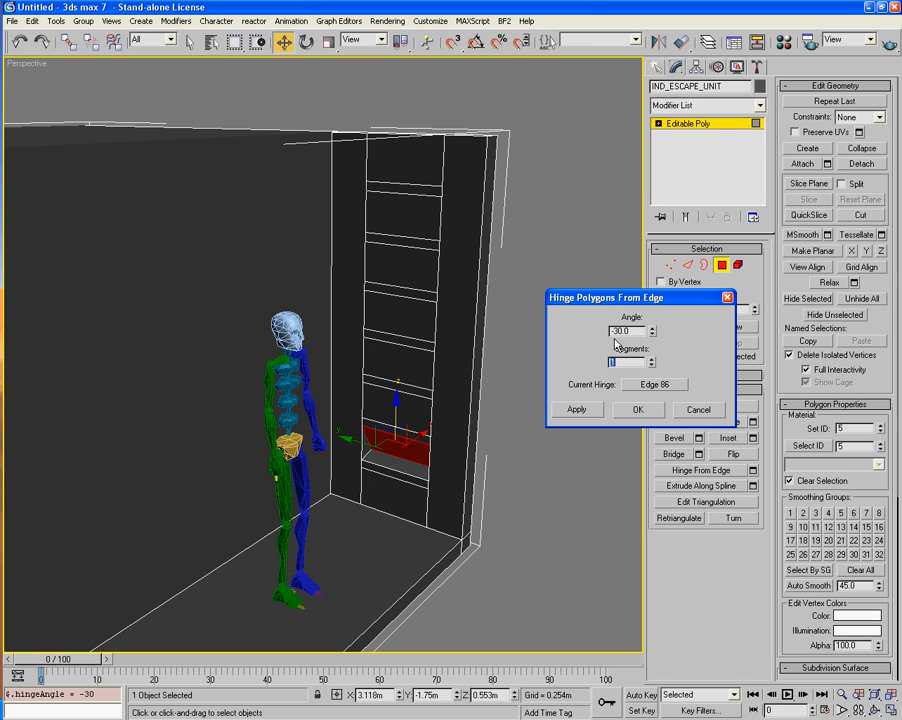
left_click(637, 409)
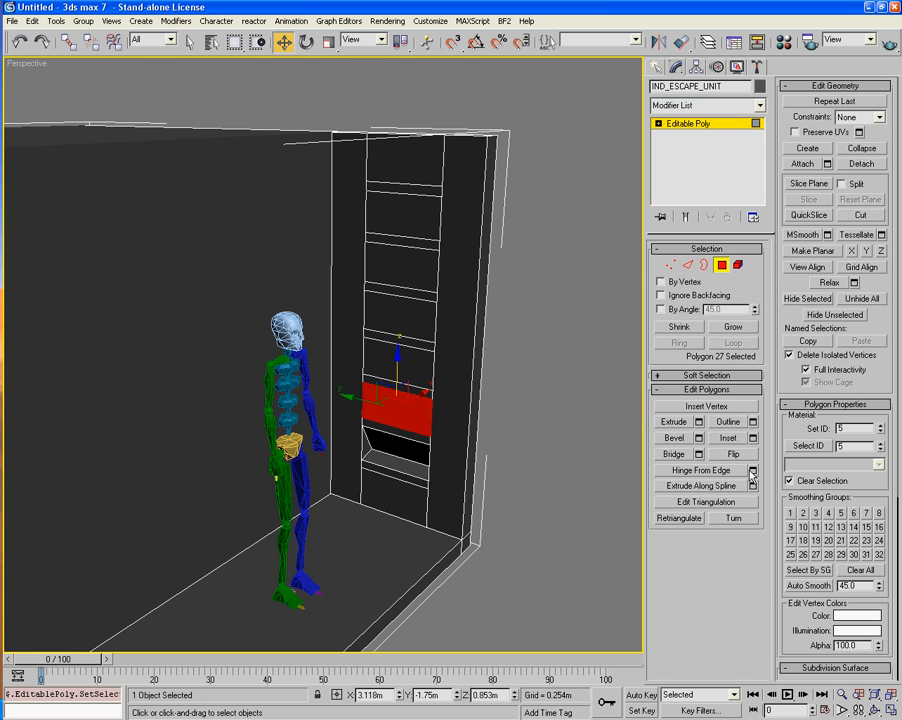
Hinge the next tall panel up the end wall inward about its top edge, also at -30 degrees.
left_click(753, 471)
left_click(655, 385)
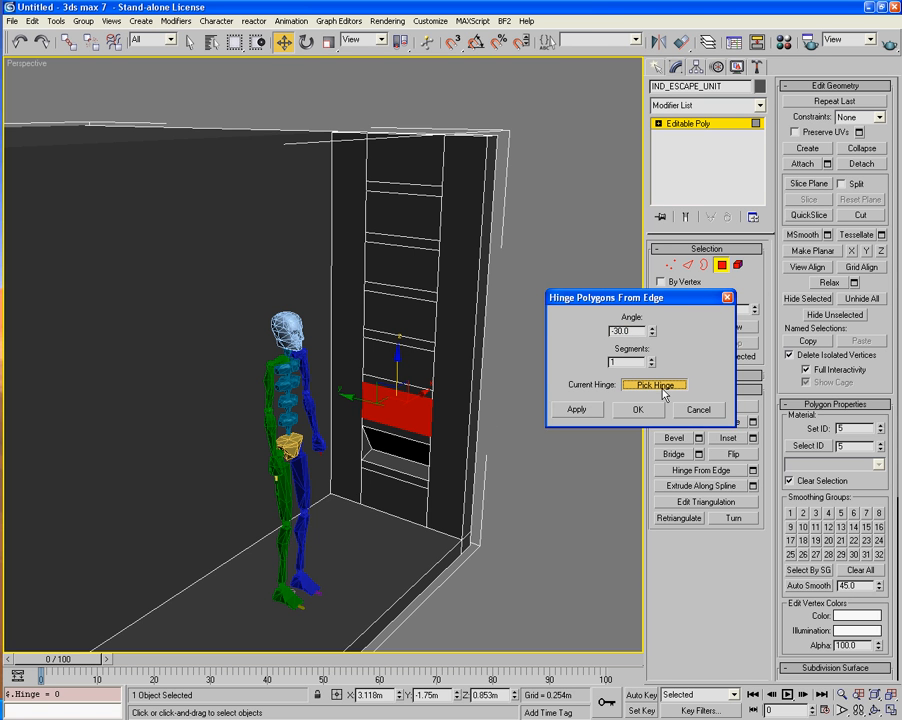
left_click(393, 425)
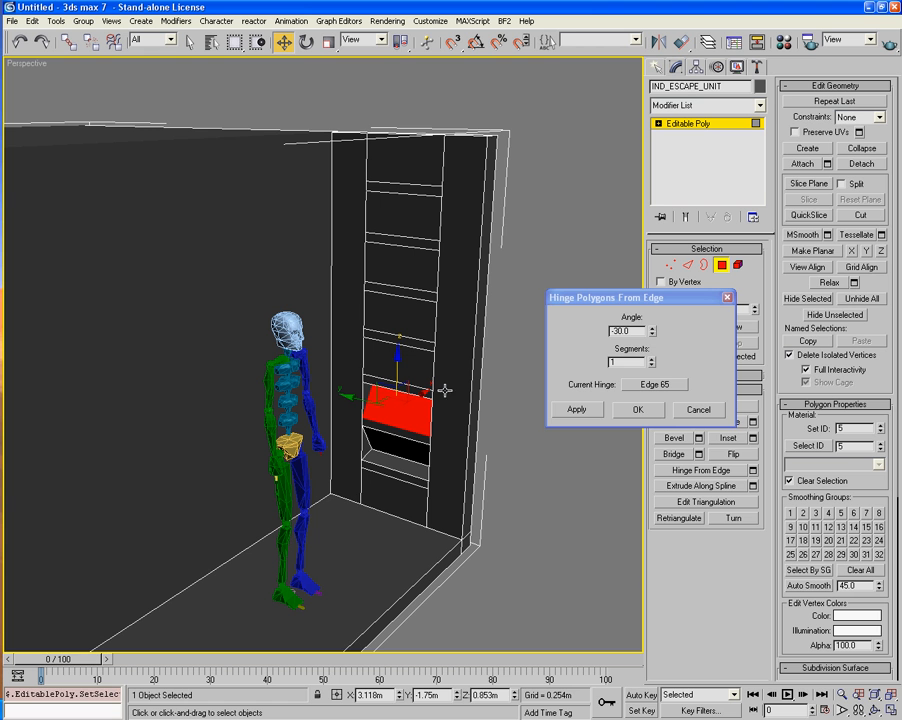
left_click(656, 385)
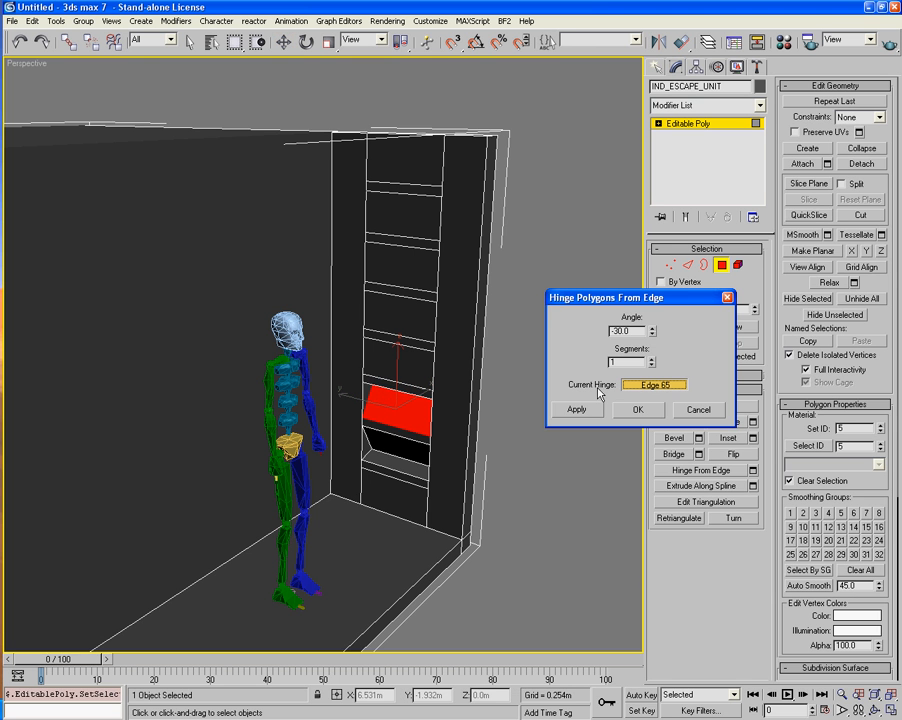
left_click(376, 386)
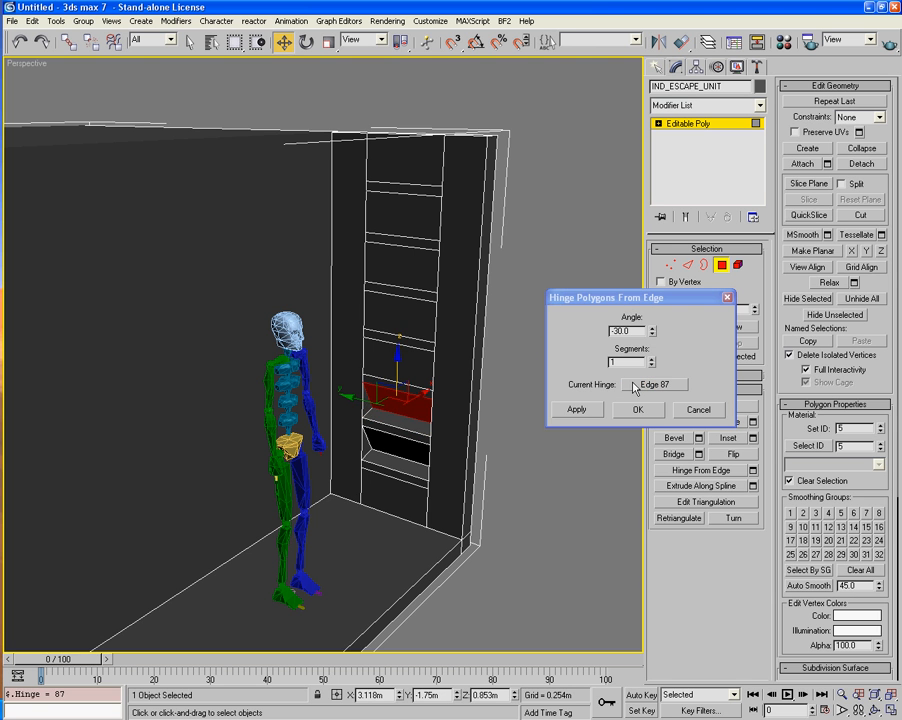
left_click(577, 409)
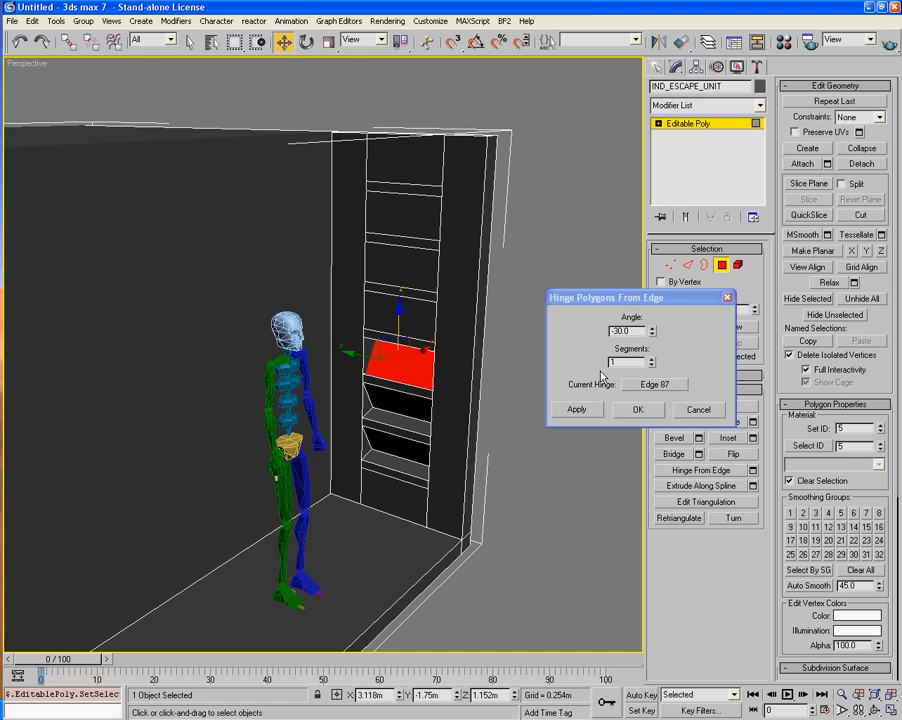
Hinge the third and fourth tall panels up the end wall inward about their top edges at -30 degrees with 1 segment.
left_click(652, 388)
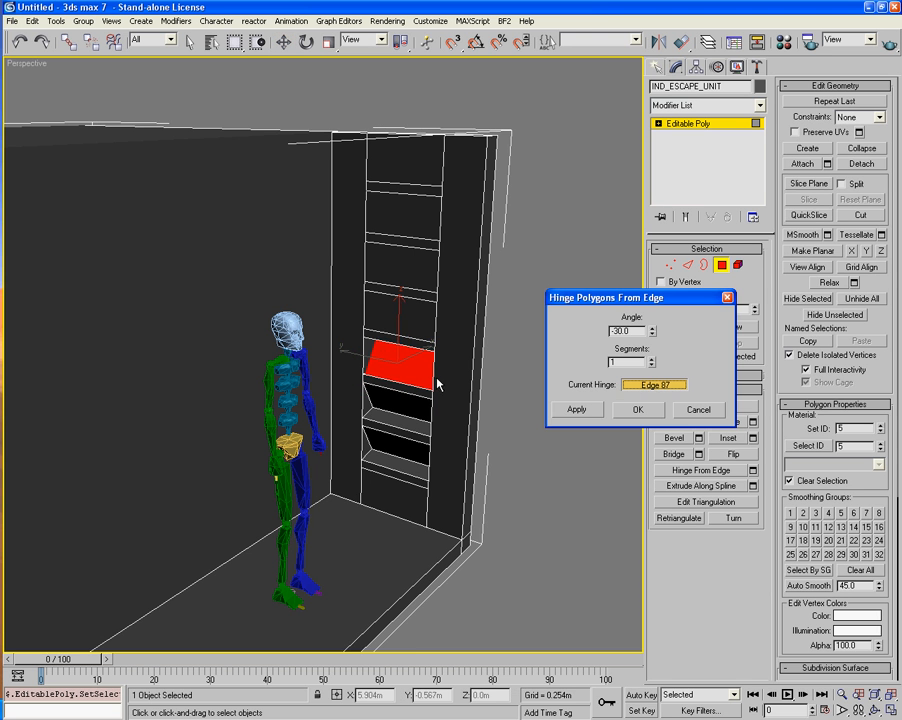
left_click(432, 356)
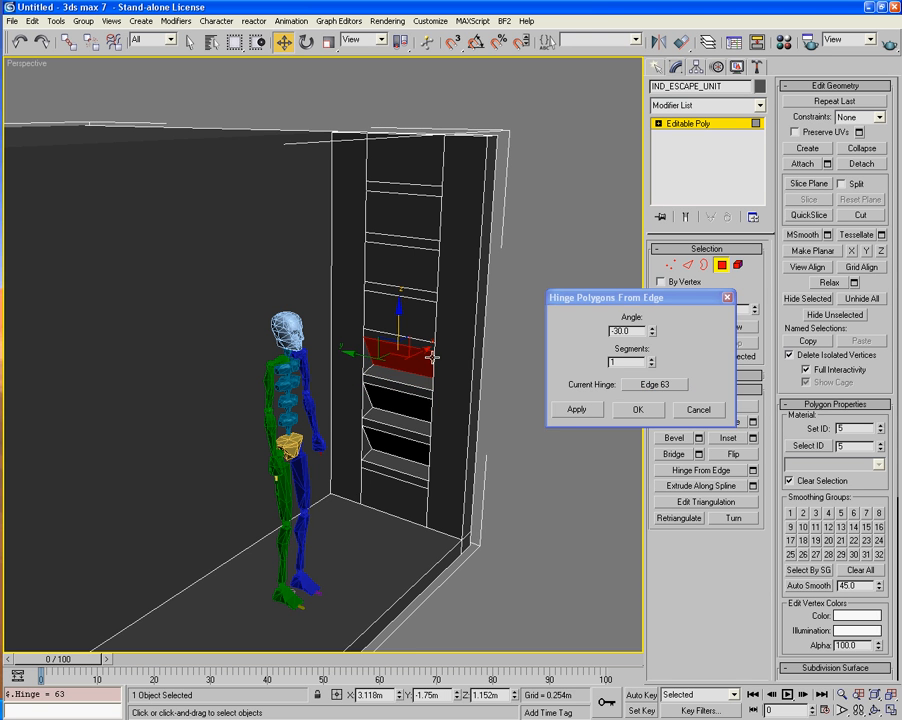
left_click(574, 410)
left_click(636, 386)
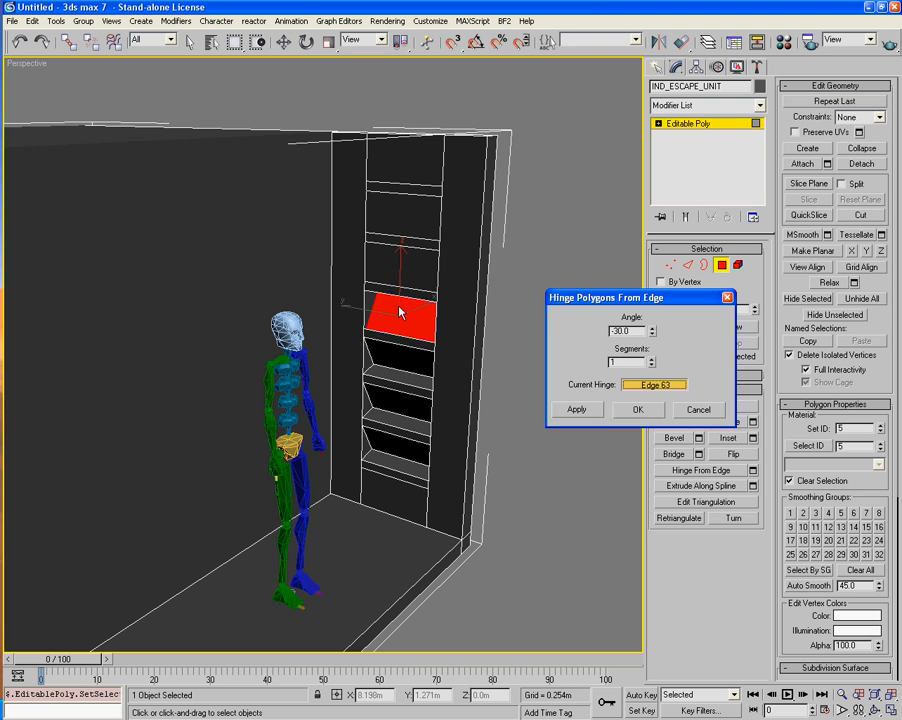
left_click(400, 301)
left_click(578, 412)
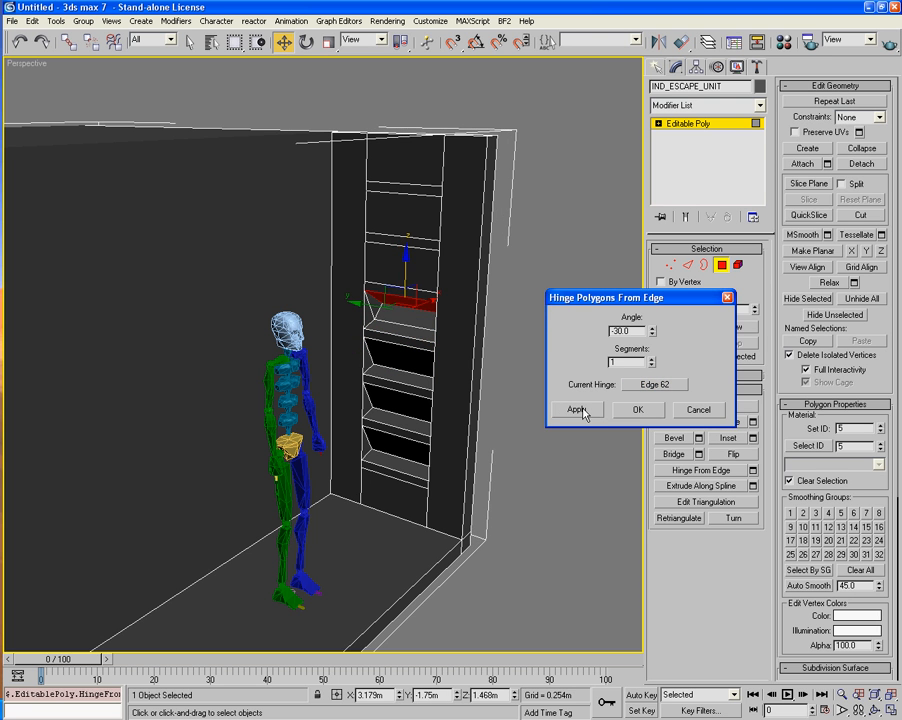
Hinge the fifth and sixth tall panels up the end wall inward about their top edges, again at -30 degrees.
left_click(652, 387)
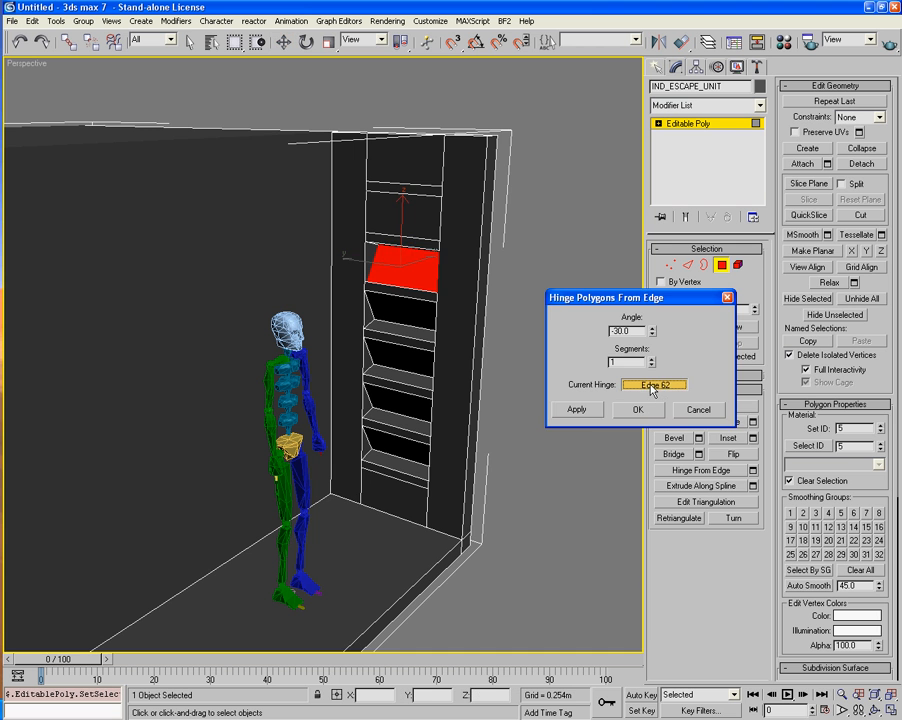
left_click(422, 246)
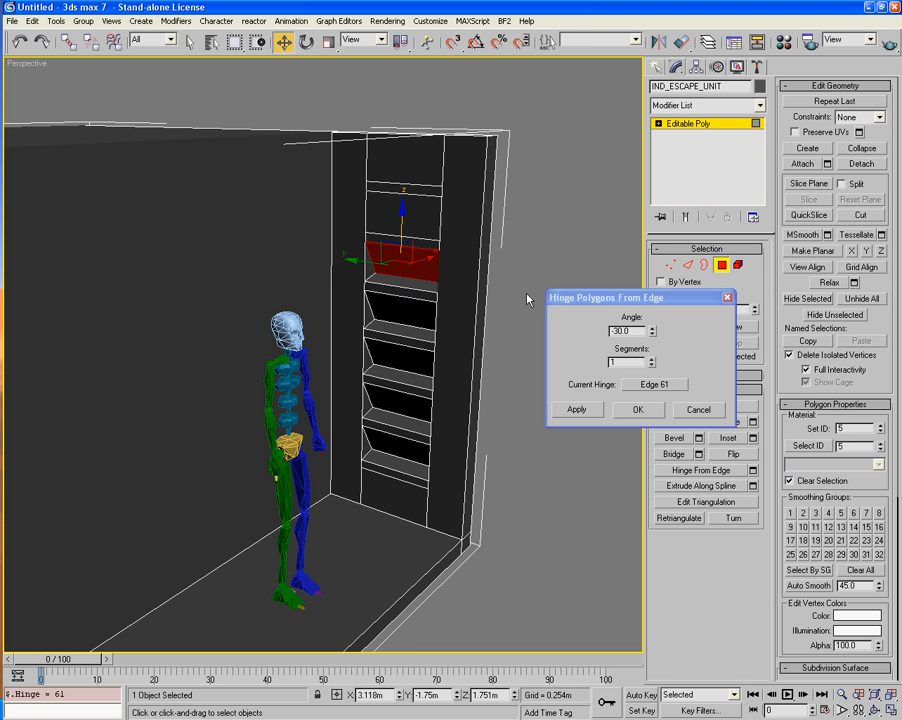
left_click(577, 409)
left_click(444, 229)
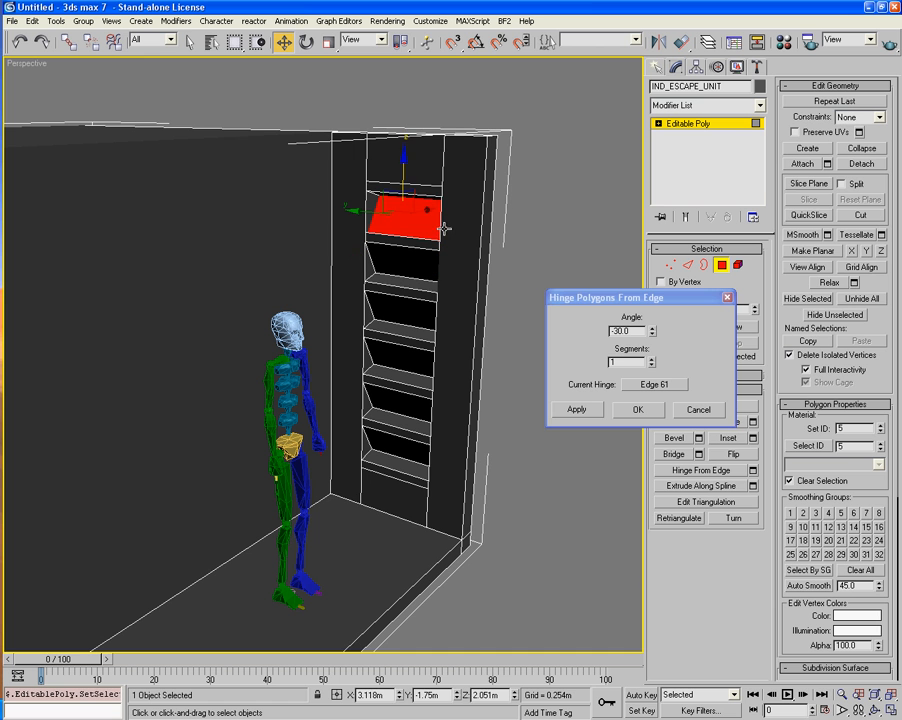
left_click(652, 387)
left_click(406, 196)
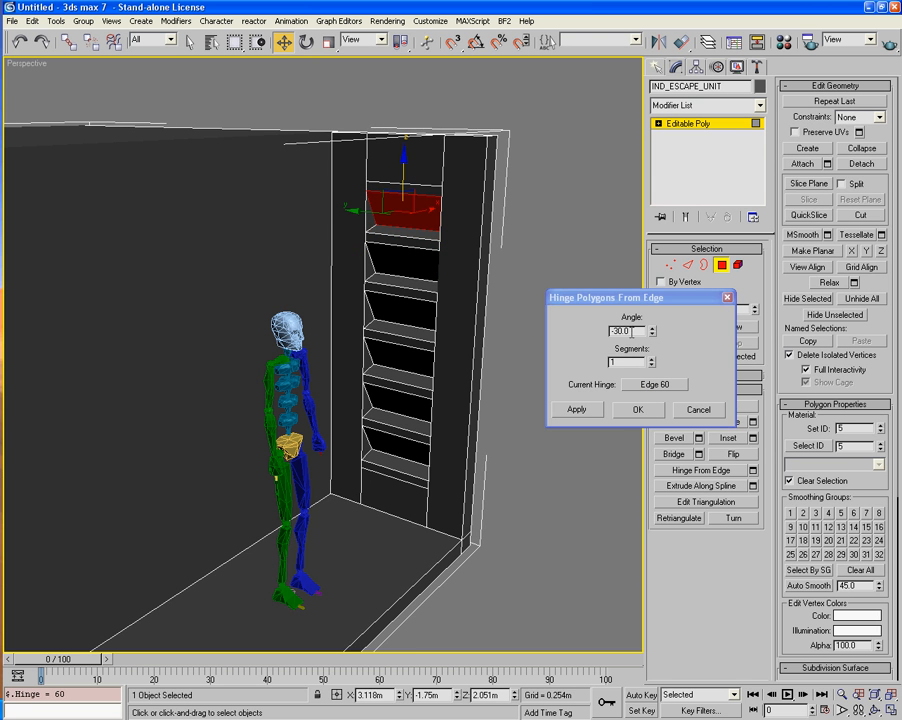
left_click(580, 410)
Try to hinge the topmost panel of the end wall inward about its top edge at -30 degrees, and undo it.
left_click(390, 165)
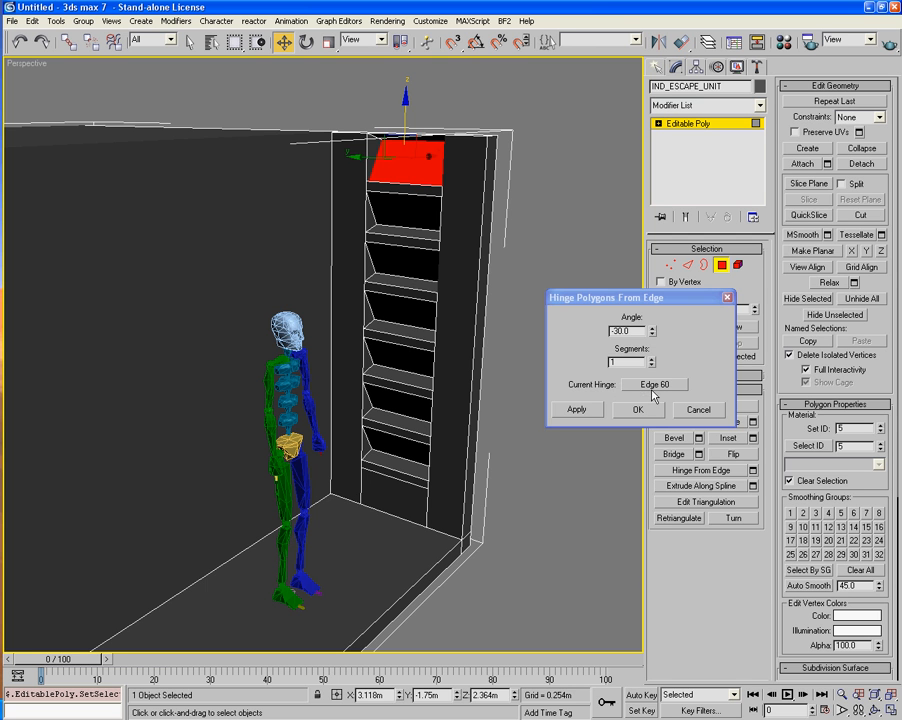
left_click(653, 394)
left_click(398, 141)
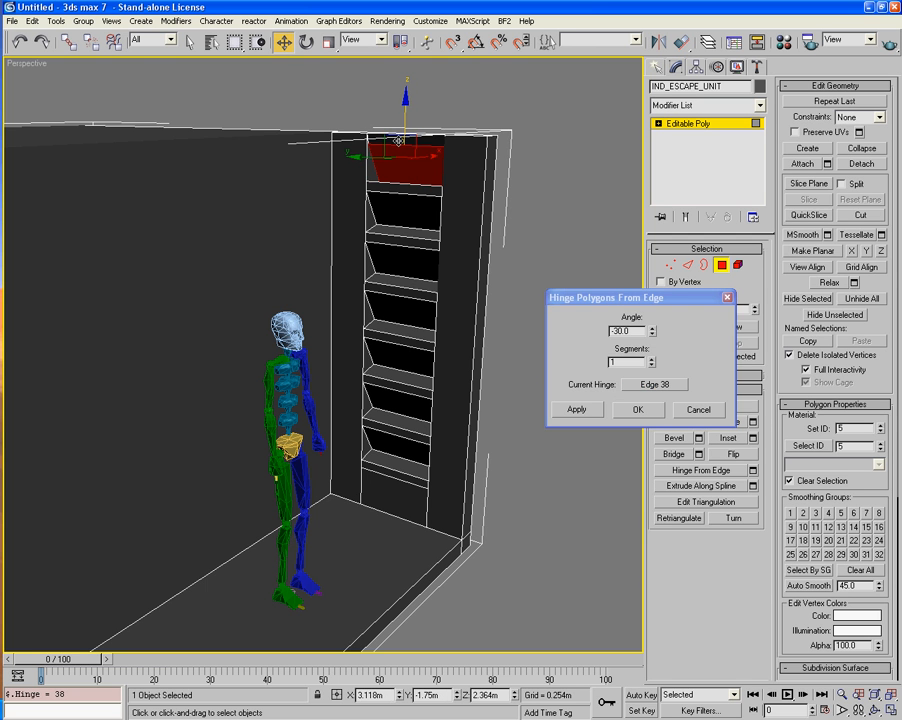
left_click(593, 411)
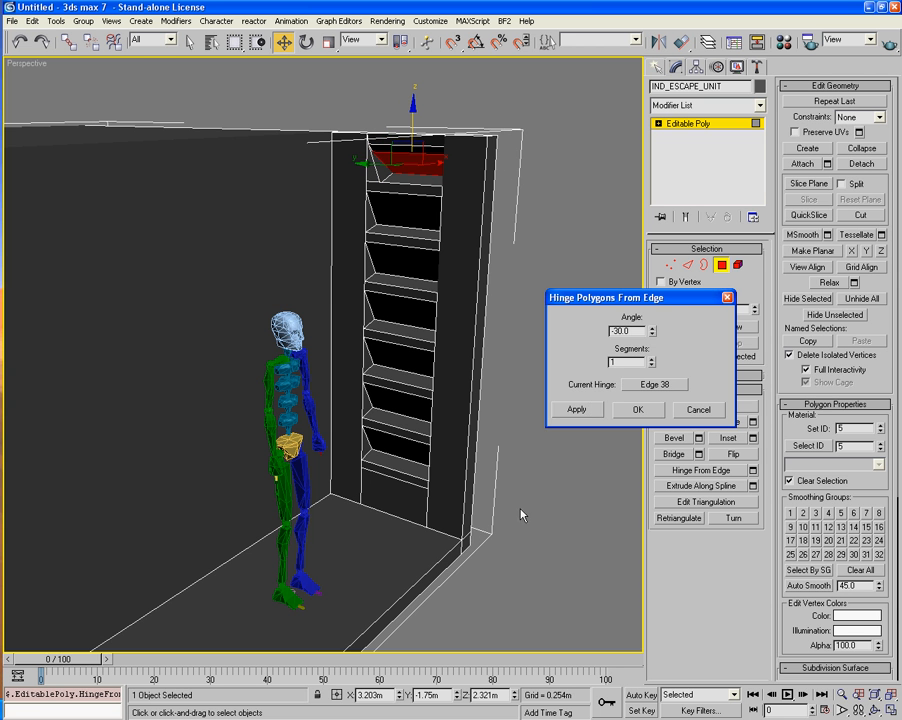
left_click(698, 410)
middle_click_drag(604, 416, 483, 372, "alt")
key("ctrl+z")
left_click(561, 346)
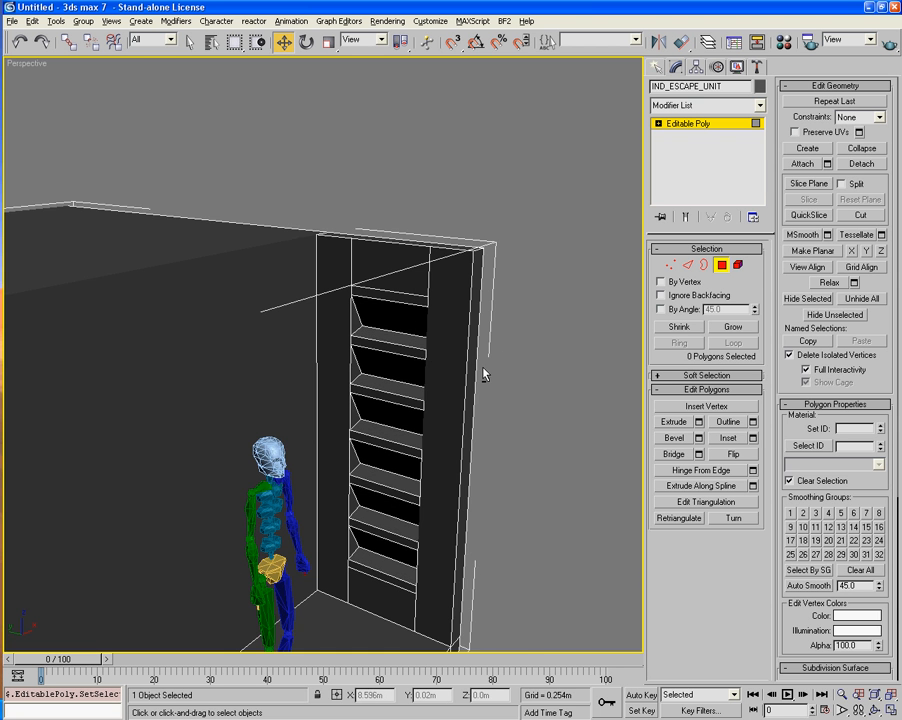
Inset the top and underside polygons of the walkway floor in front of the ladder wall together by a narrow margin.
middle_click_drag(621, 369, 546, 458, "alt")
scroll(352, 256, "down", 2)
middle_click_drag(359, 373, 357, 301)
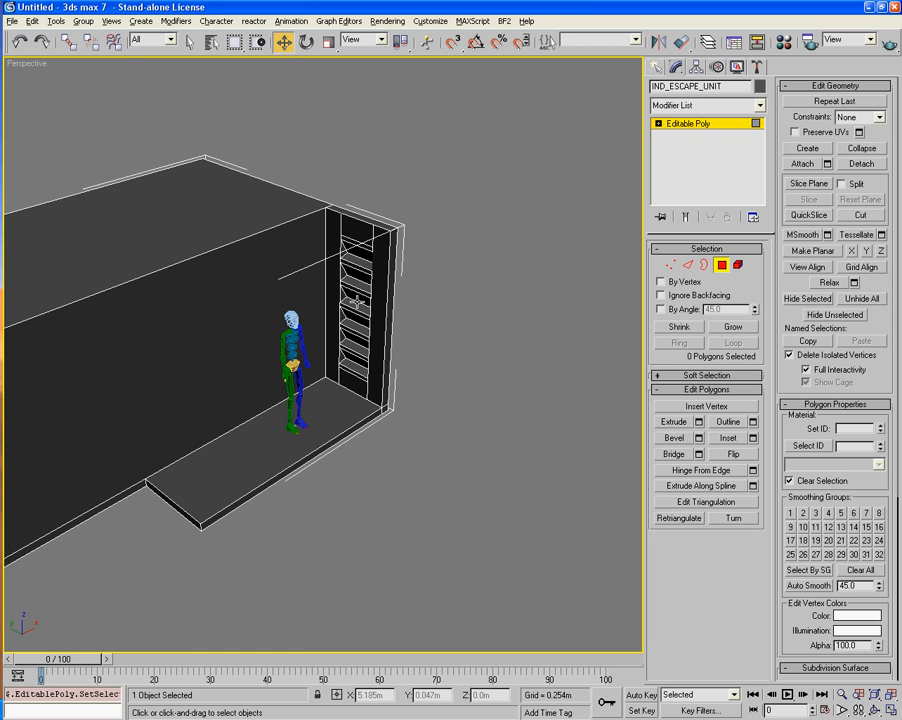
left_click(339, 430)
middle_click_drag(409, 473, 362, 410, "alt")
key("ctrl+z")
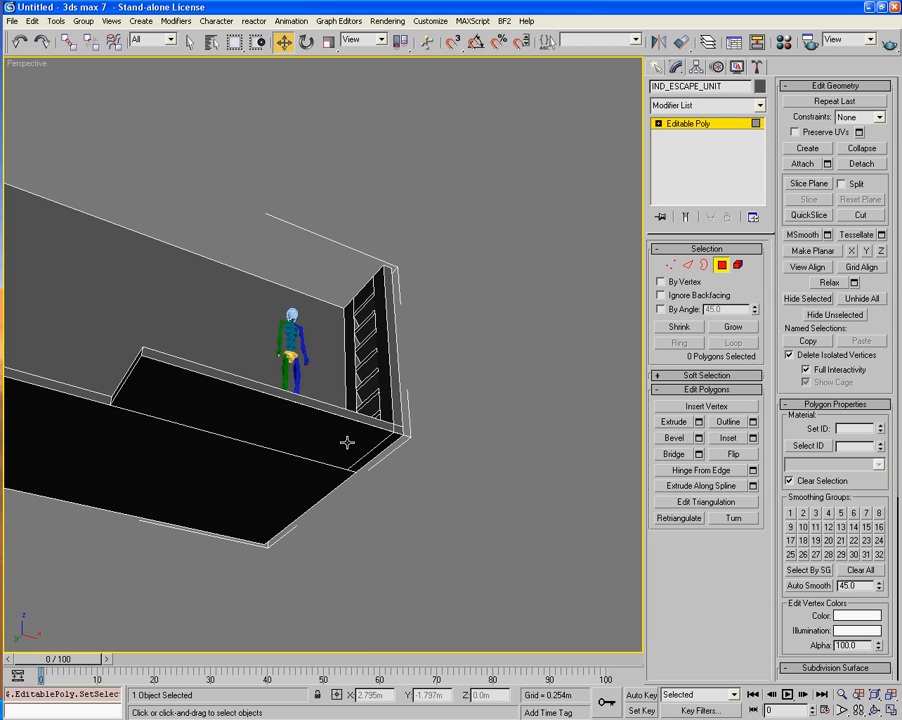
left_click(365, 425)
middle_click_drag(376, 367, 338, 508, "alt")
left_click(332, 451, "ctrl")
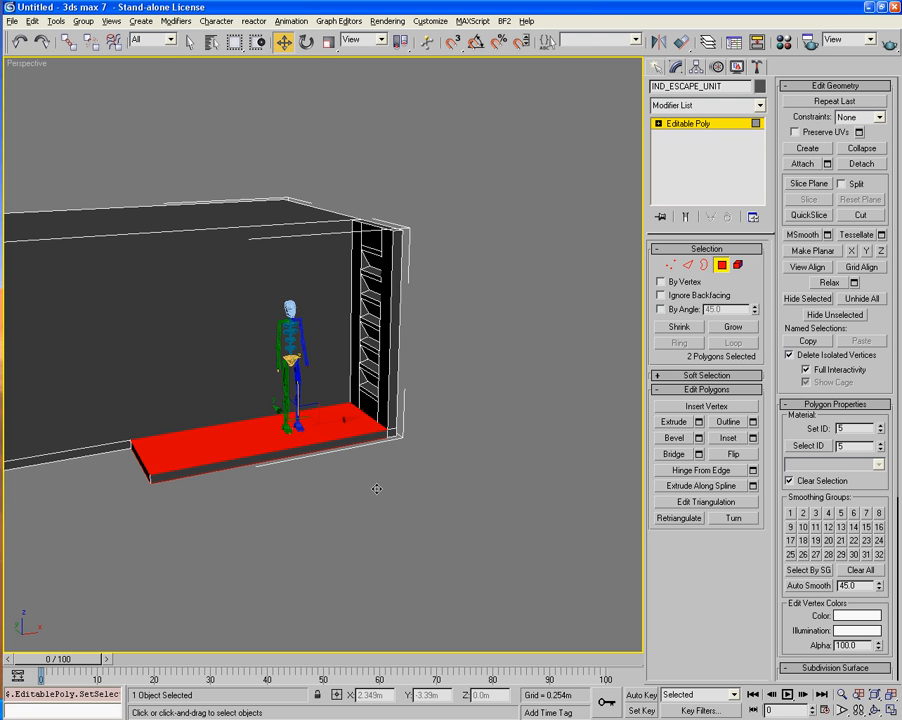
left_click(730, 438)
left_click_drag(356, 428, 356, 413)
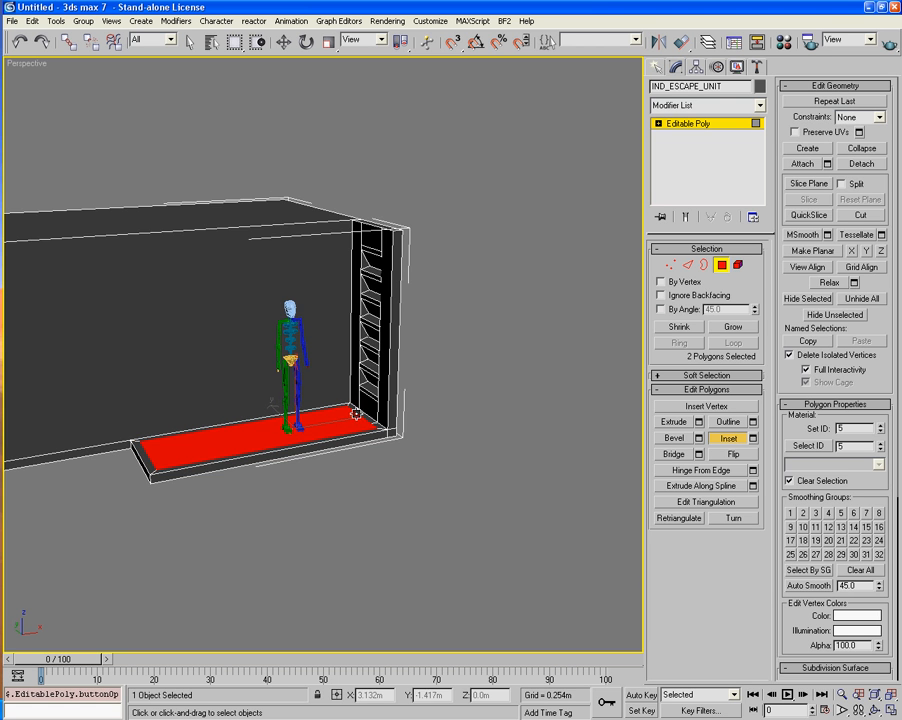
middle_click_drag(316, 289, 318, 397, "alt")
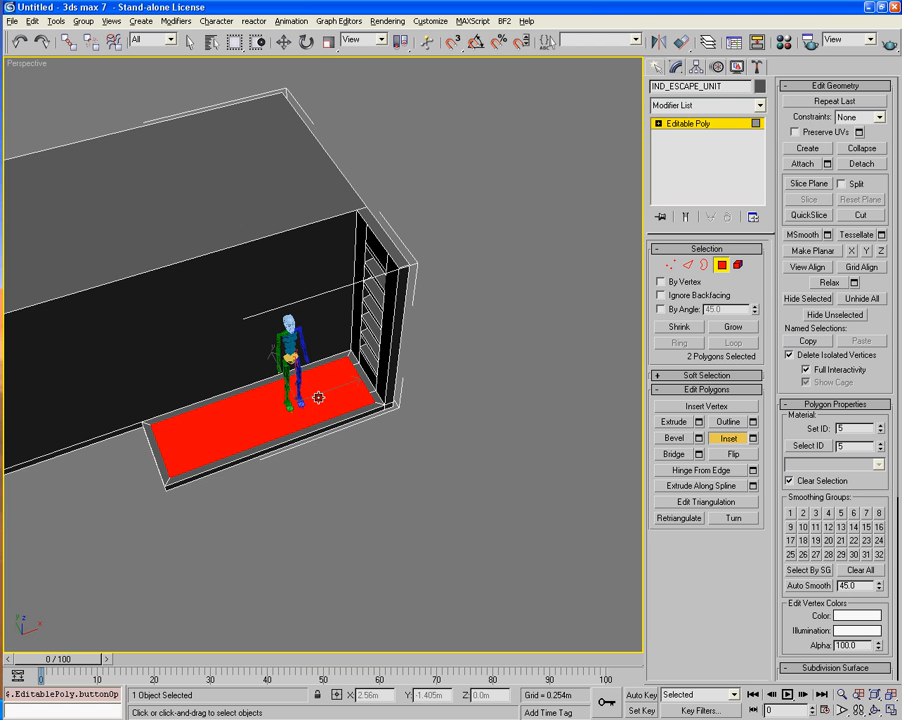
Scale the two inset floor polygons shorter along the X axis and place them at the end of the walkway beside the ladder.
left_click(328, 41)
left_click_drag(233, 426, 390, 380)
left_click(284, 41)
middle_click_drag(294, 427, 283, 405, "alt")
left_click(329, 41)
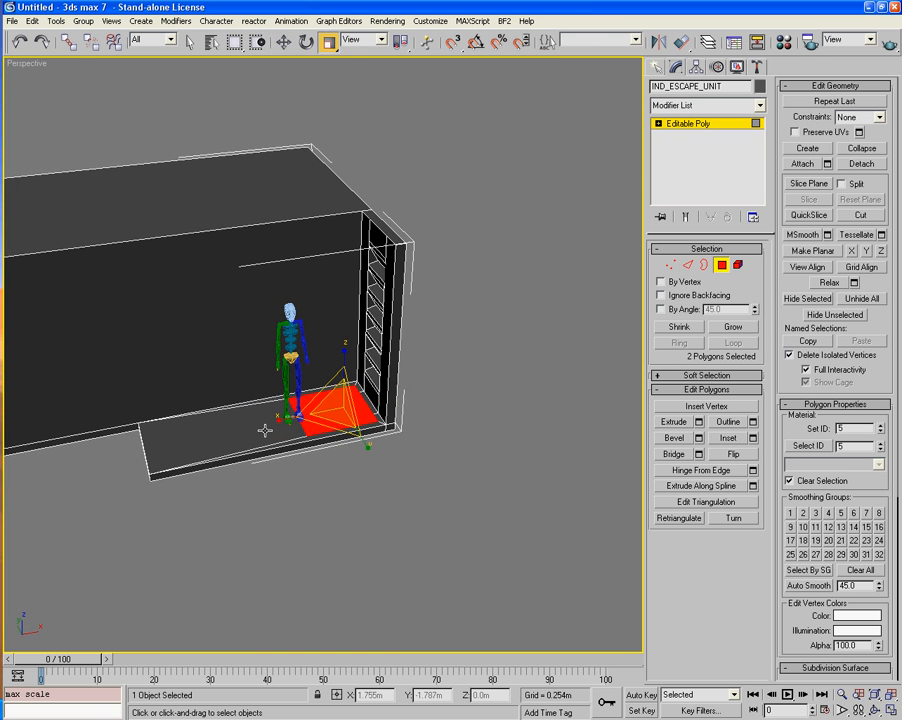
left_click_drag(282, 420, 366, 414)
left_click(283, 45)
Try deleting the shortened inset polygons from the walkway floor and undo the deletion.
mouse_move(320, 450)
middle_mouse_down("alt")
mouse_move(424, 407)
mouse_move(327, 436)
mouse_move(337, 493)
mouse_move(325, 396)
mouse_move(312, 427)
mouse_move(314, 480)
mouse_move(326, 441)
middle_mouse_up("alt")
key("Delete")
scroll(336, 487, "up", 5)
scroll(329, 426, "down", 6)
key("ctrl+z")
Move the underside inset polygon along X to about 2.725 m, towards the ladder end of the walkway.
left_click(326, 411)
left_click(326, 411)
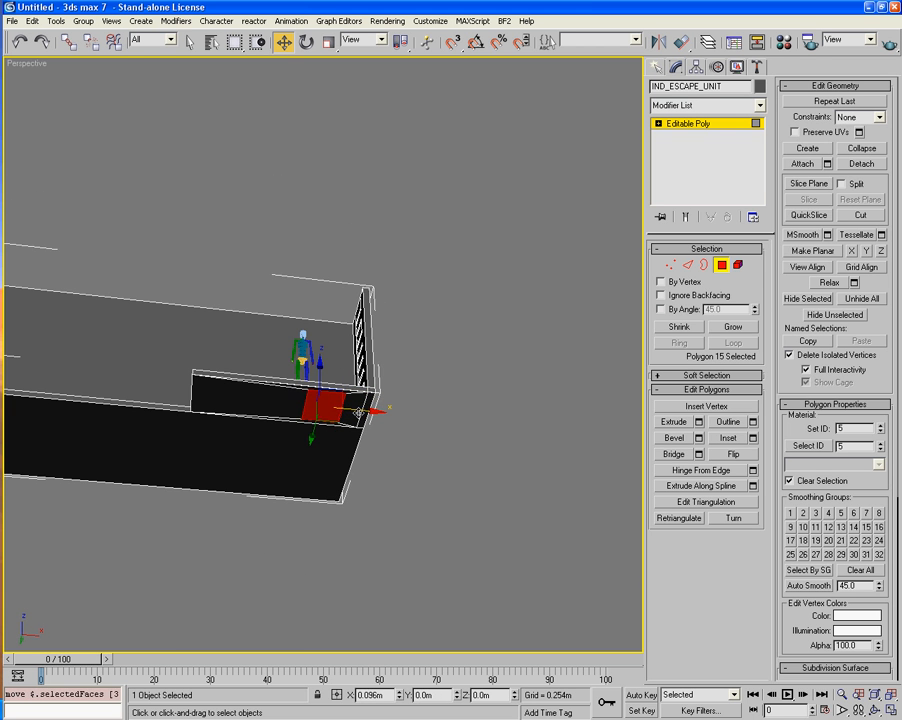
middle_click_drag(393, 421, 370, 447, "alt")
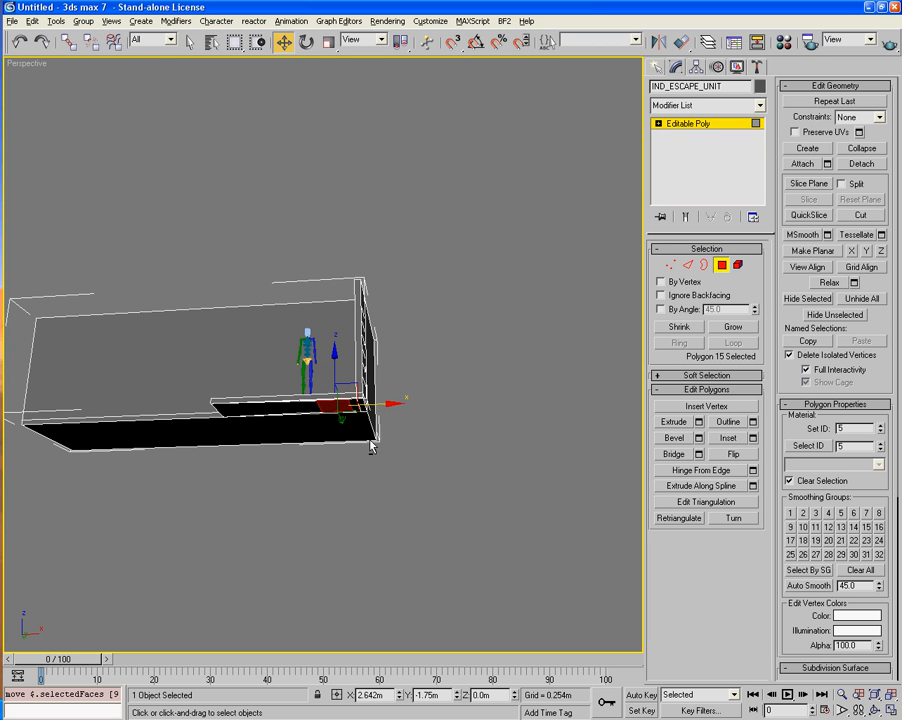
left_click_drag(388, 403, 388, 407)
middle_click_drag(392, 411, 425, 457, "alt")
Remove the two short edges that join the ladder's base to the border of the floor inset.
scroll(425, 457, "up", 5)
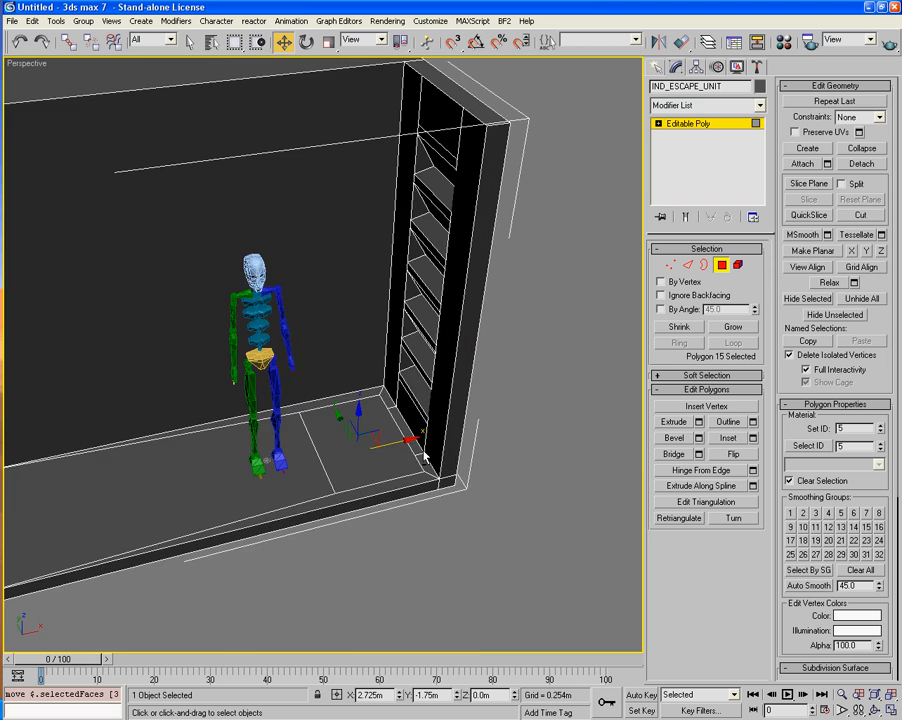
scroll(425, 457, "up", 4)
middle_click_drag(431, 503, 445, 435, "alt")
left_click(688, 265)
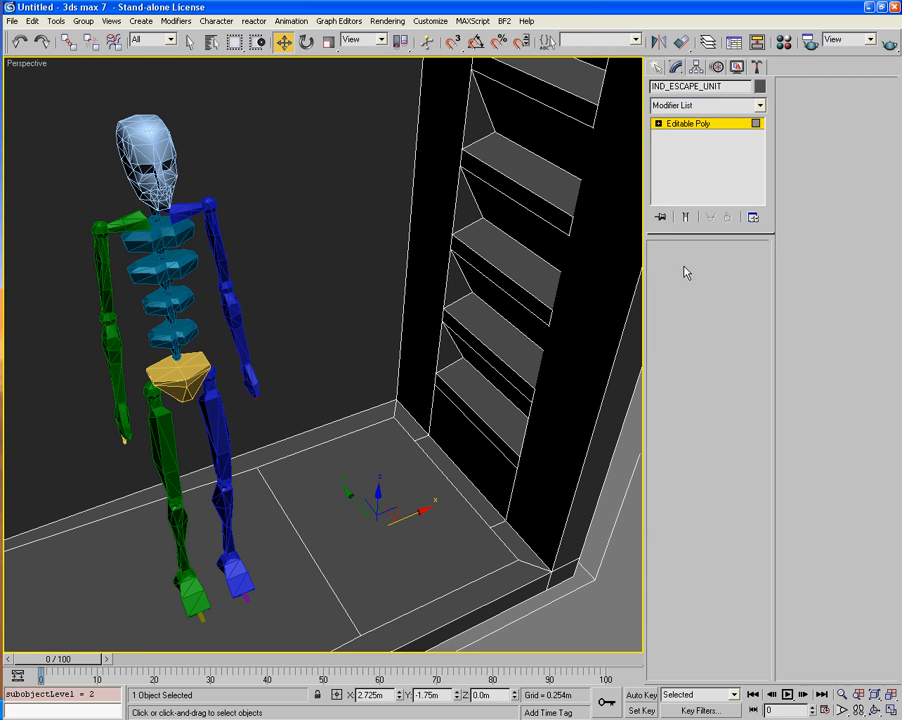
left_click(421, 437)
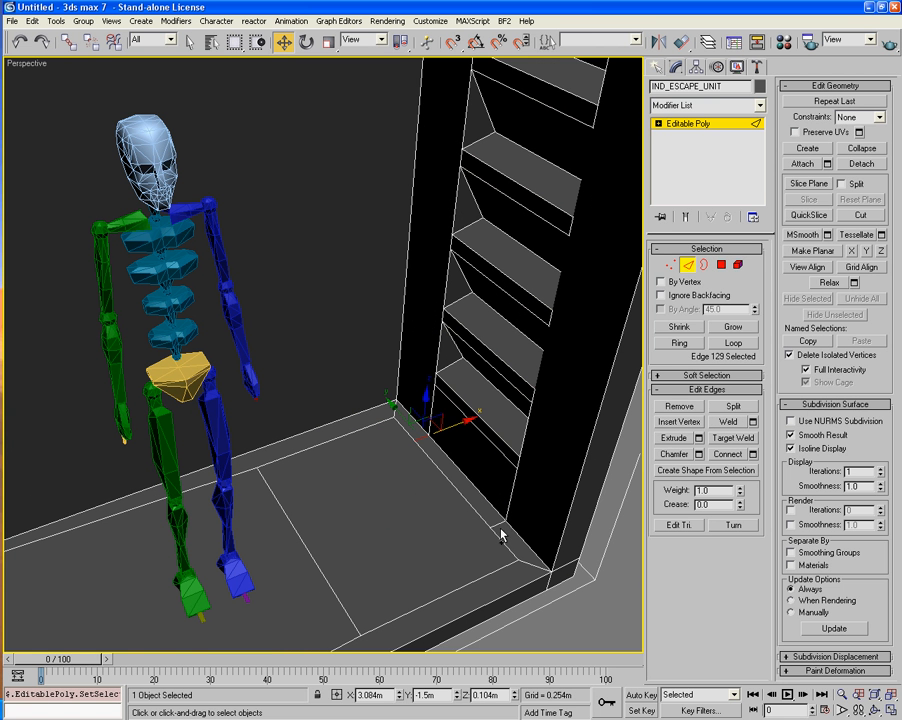
key("BackSpace")
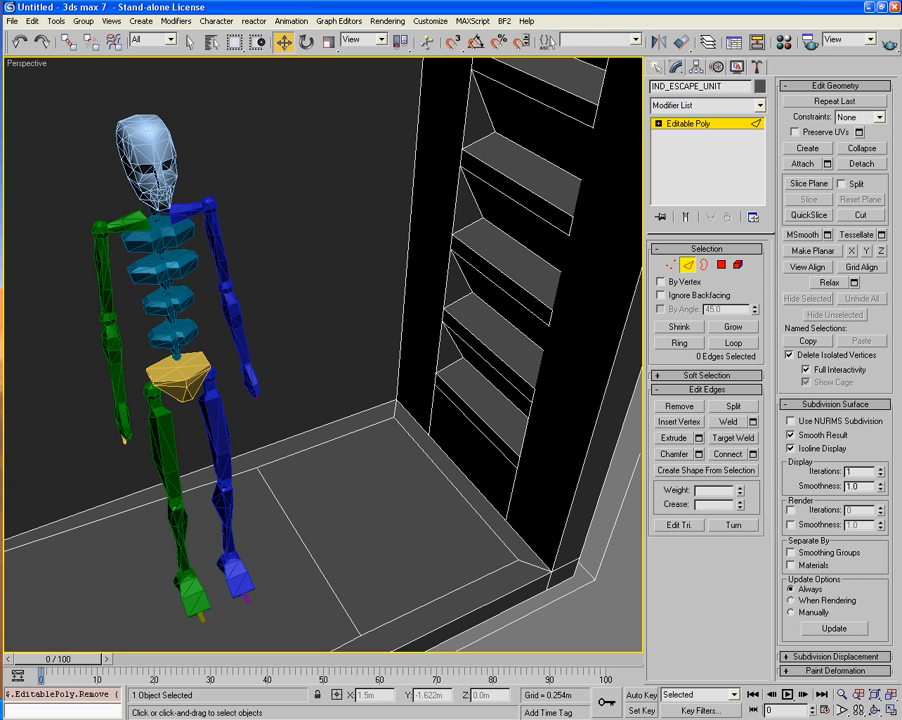
Remove the two leftover vertices on the floor inset's edge nearest the ladder.
left_click(670, 265)
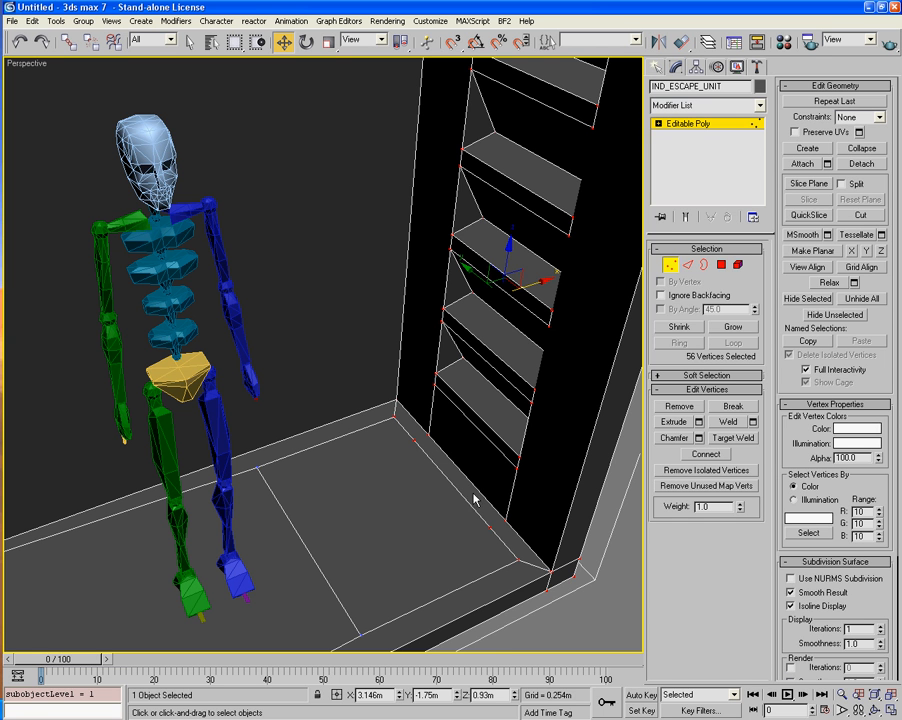
left_click(492, 528)
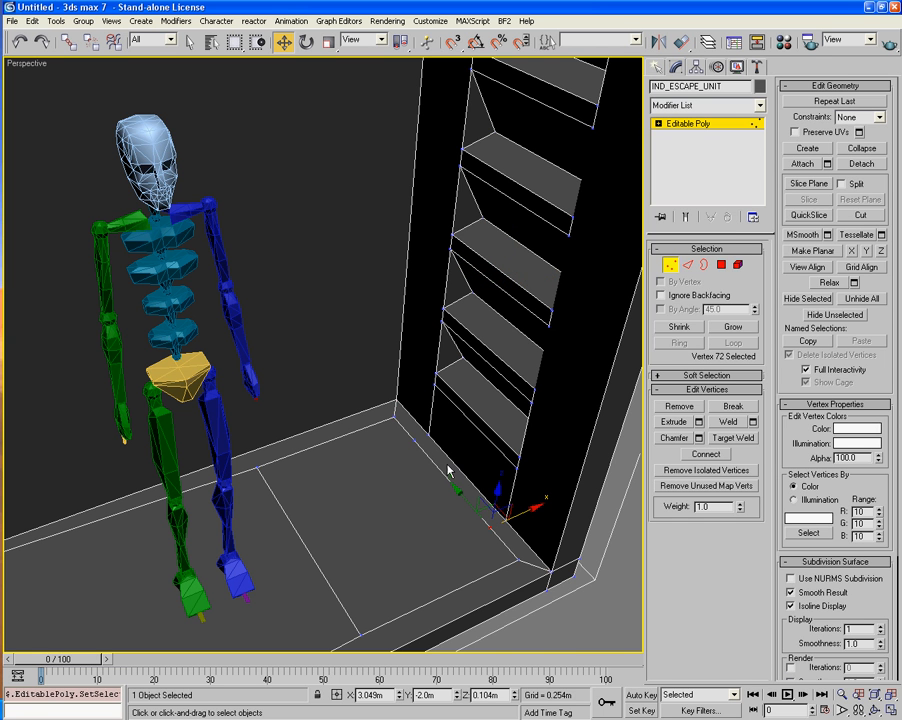
left_click(414, 440, "ctrl")
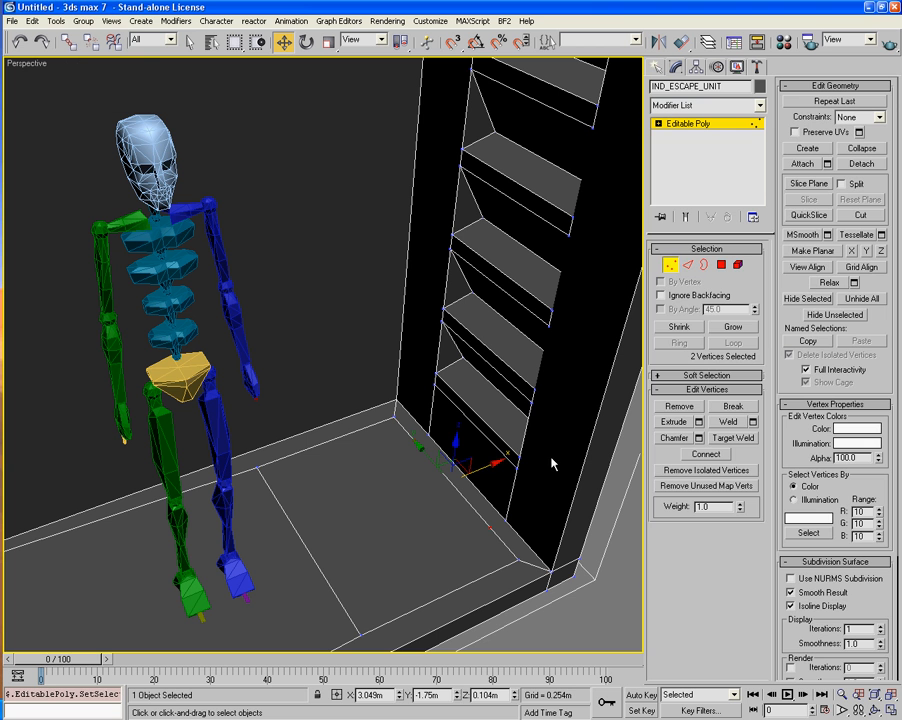
key("BackSpace")
Delete the top and underside inset polygons to open a hatch through the walkway floor beside the ladder.
key("4")
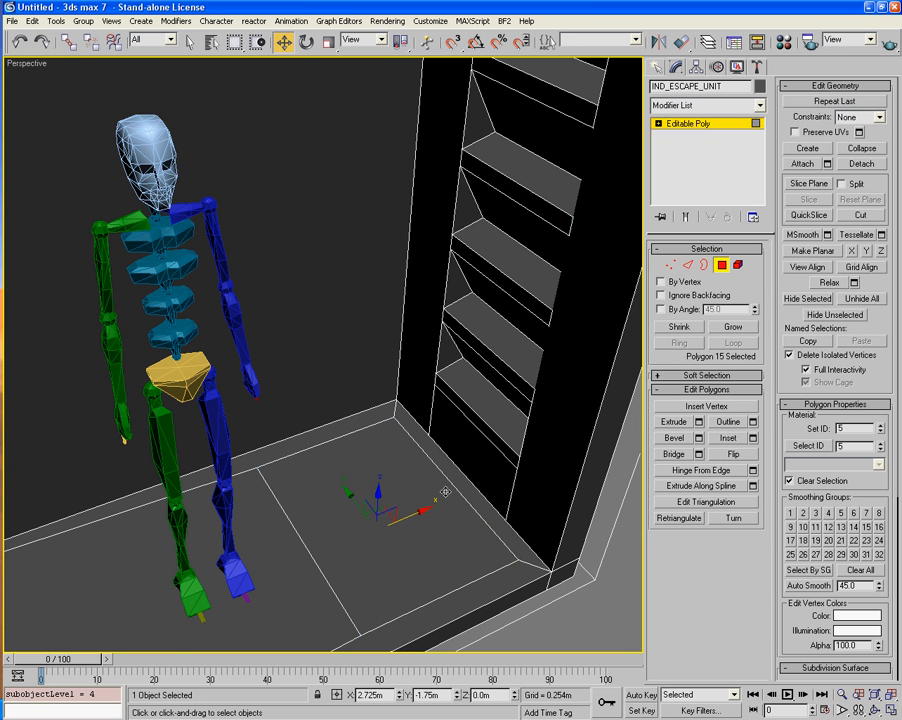
left_click(420, 495)
key("Delete")
middle_click_drag(397, 511, 482, 514, "alt")
left_click(352, 452)
key("Delete")
Bridge the upper and lower borders of the floor hatch to close its inner sides.
key("3")
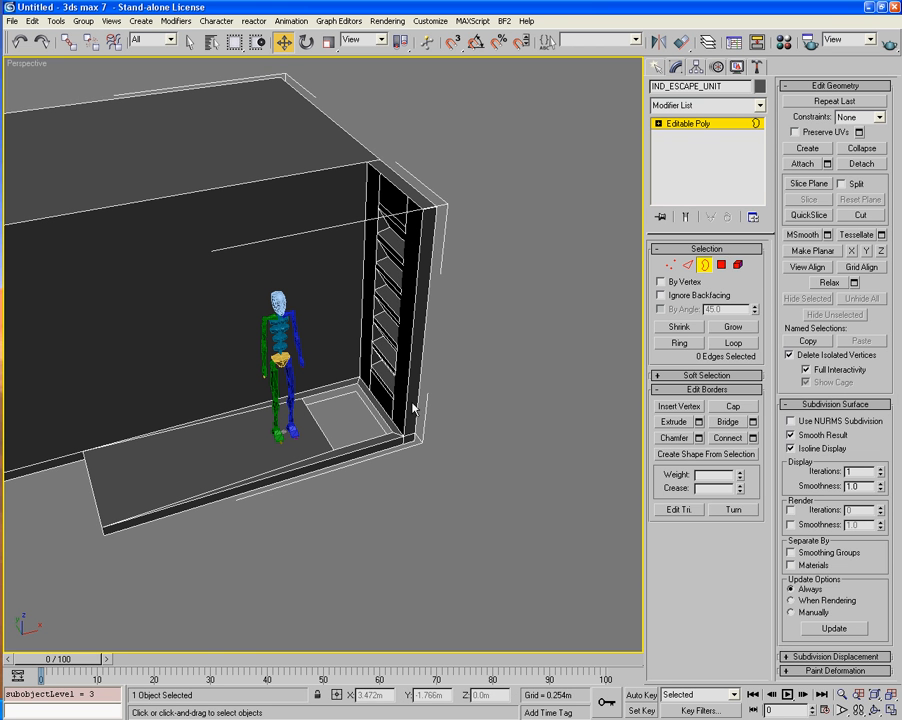
left_click(354, 393)
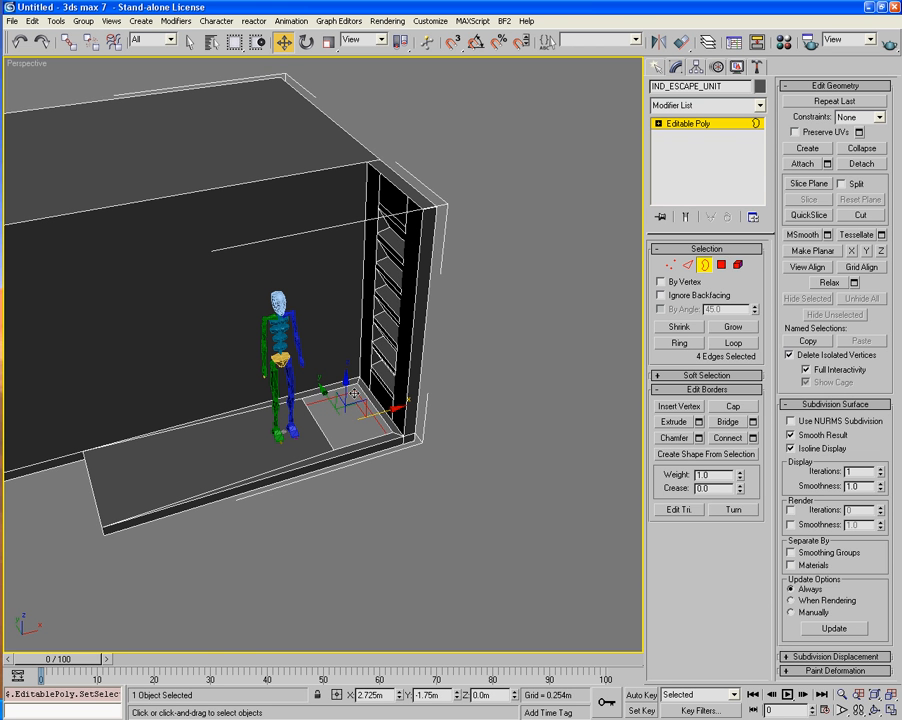
left_click(353, 385, "ctrl")
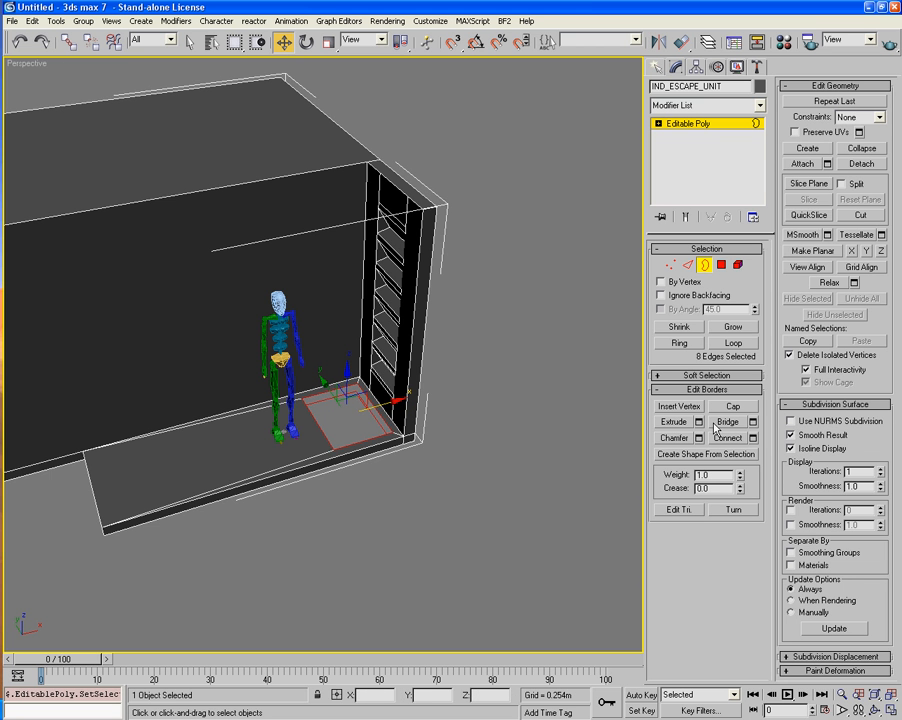
left_click(742, 424)
middle_click_drag(540, 467, 580, 440, "alt")
scroll(580, 440, "up", 5)
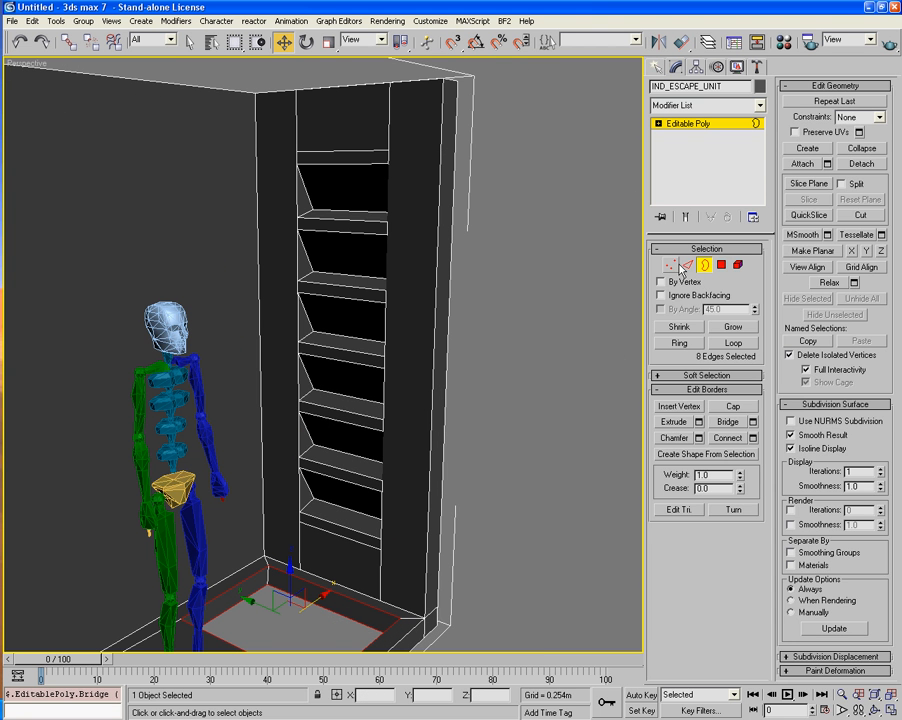
Move the six inner back edges of the ladder footholds straight down by about 0.056 m.
left_click(686, 266)
left_click(358, 213)
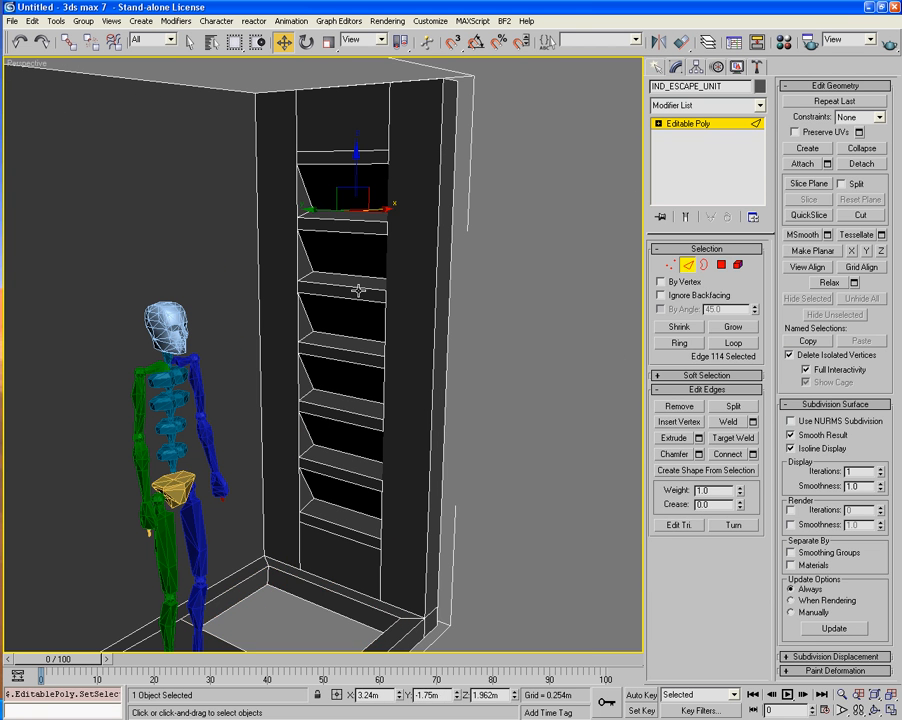
left_click(358, 281, "ctrl")
left_click(358, 340, "ctrl")
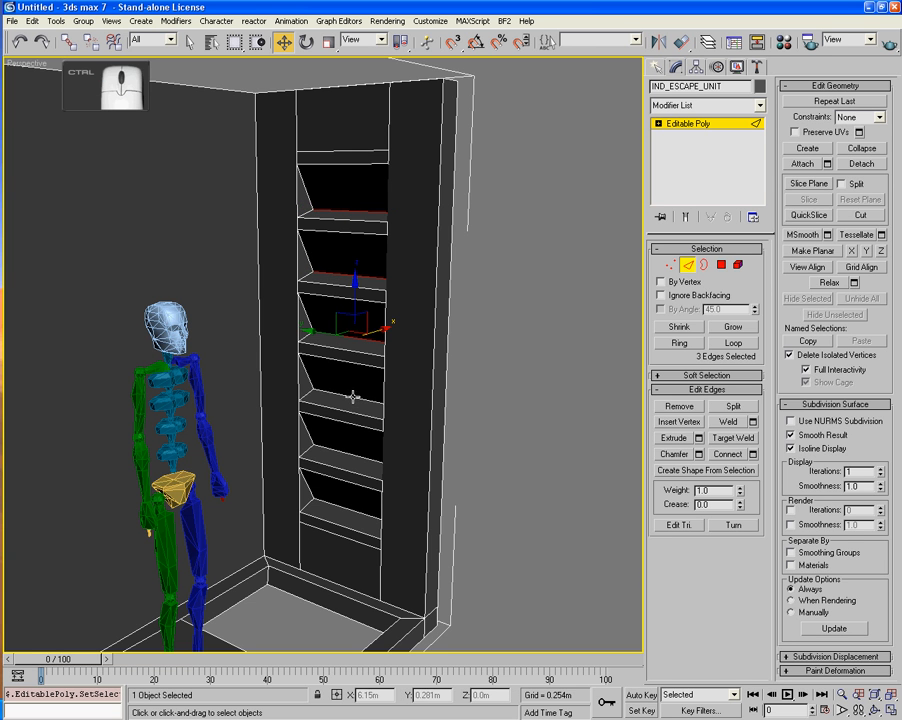
left_click(352, 398, "ctrl")
left_click(357, 460, "ctrl")
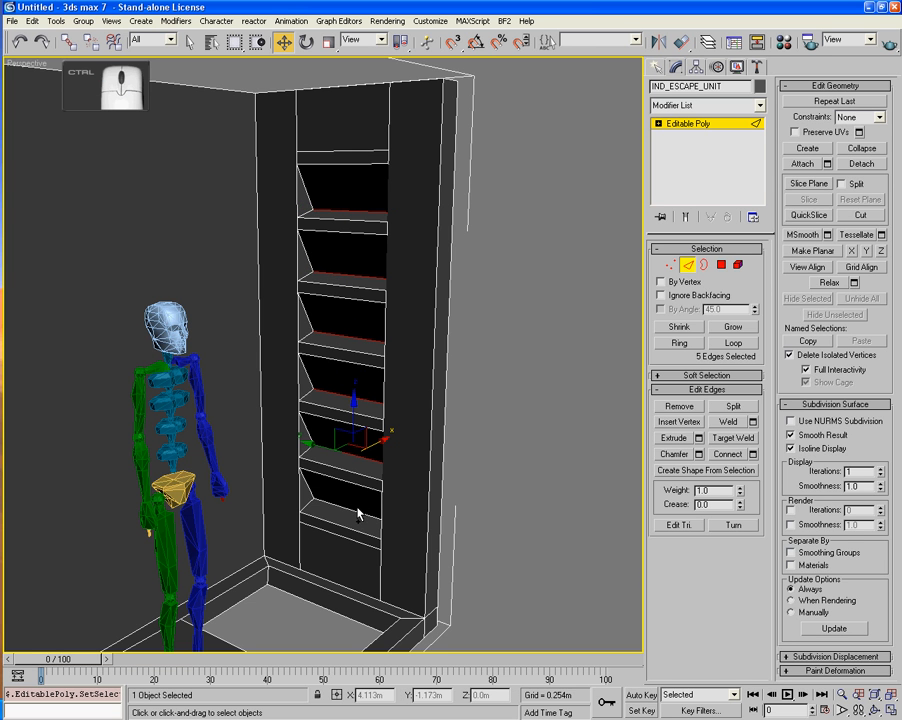
left_click(360, 515, "ctrl")
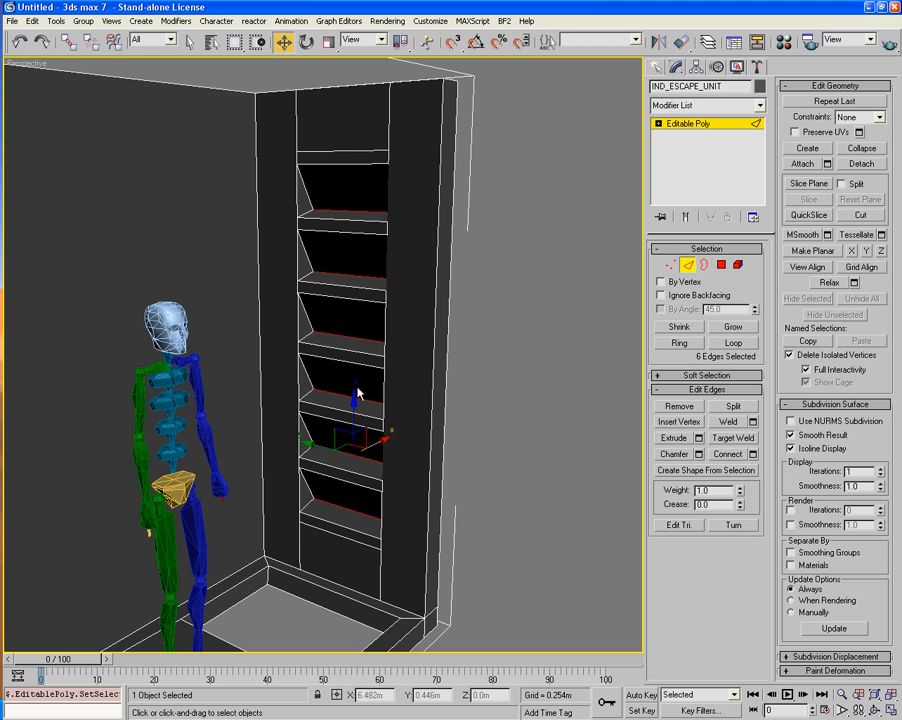
left_click_drag(358, 393, 356, 187)
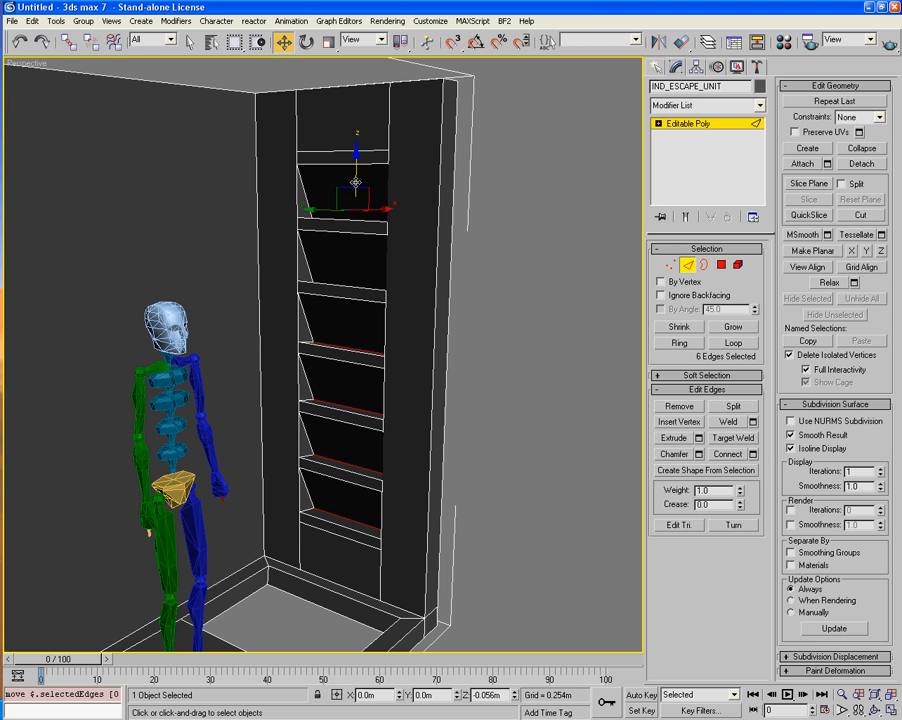
Leave edge editing on the escape unit and delete the scale biped from the scene.
left_click(687, 265)
left_click(569, 339)
scroll(473, 348, "down", 5)
middle_click_drag(473, 348, 275, 381, "alt")
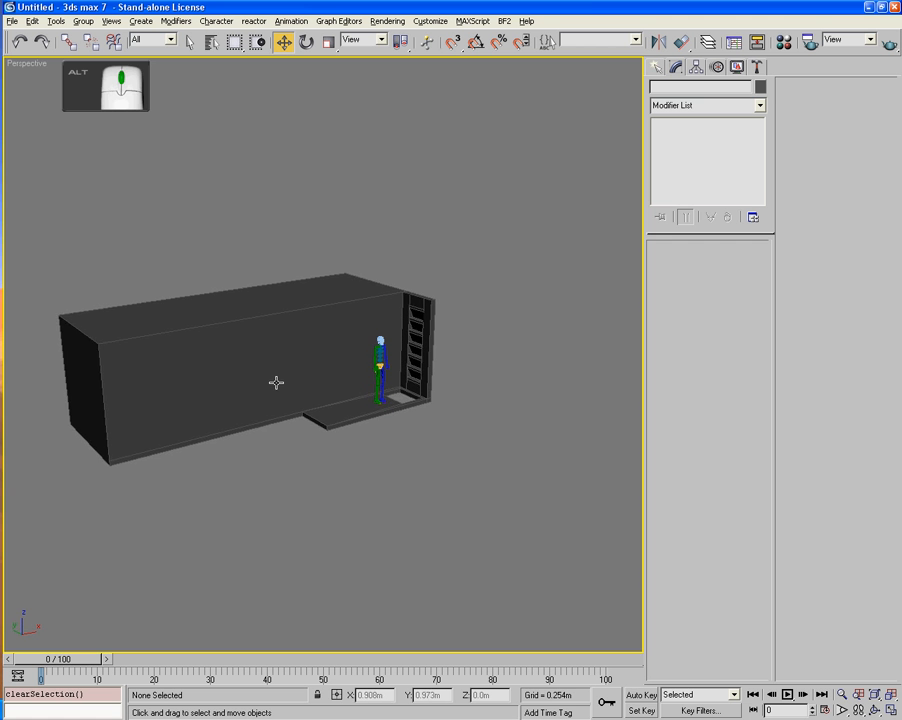
scroll(412, 421, "up", 2)
mouse_move(412, 421)
middle_mouse_down()
mouse_move(362, 436)
mouse_move(350, 422)
mouse_move(387, 452)
mouse_move(356, 456)
mouse_move(415, 425)
middle_mouse_up()
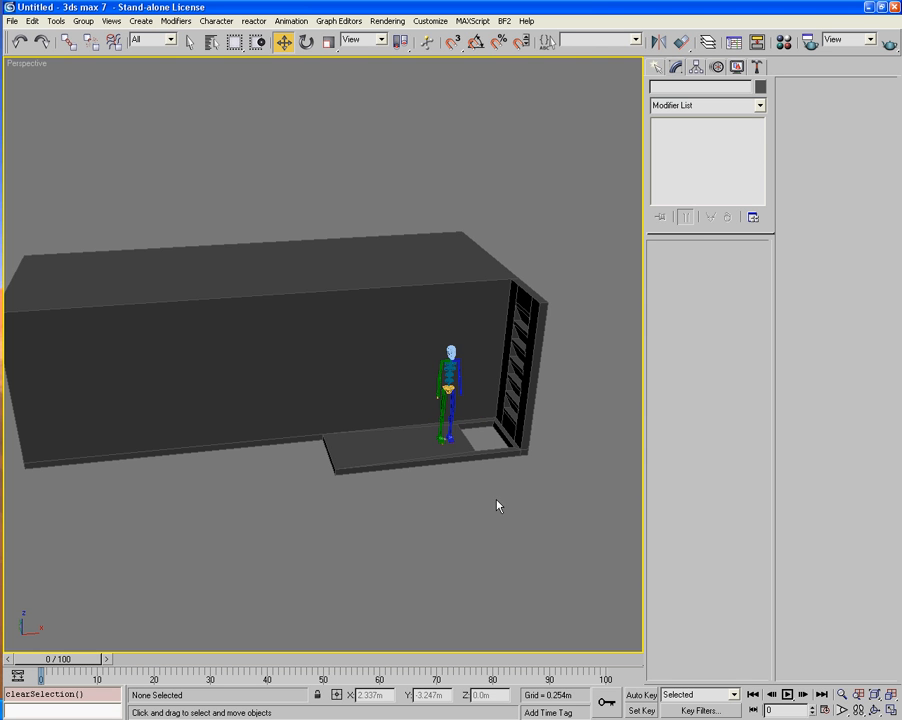
left_click(447, 385)
key("Delete")
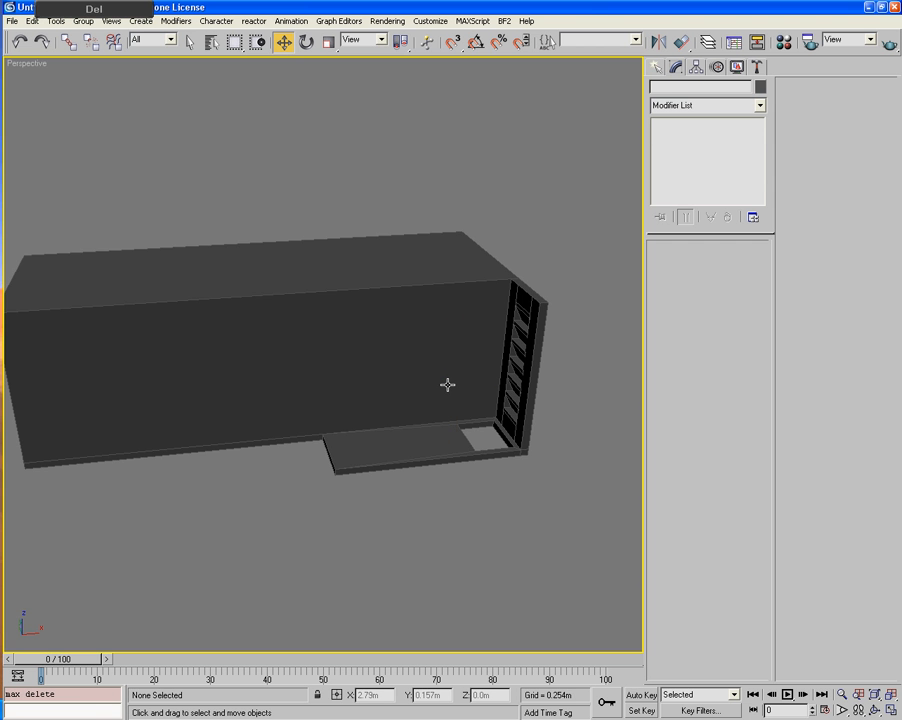
Remove the two long diagonal edges on the walkway's top face that run from the hatch to its far end.
scroll(446, 470, "up", 10)
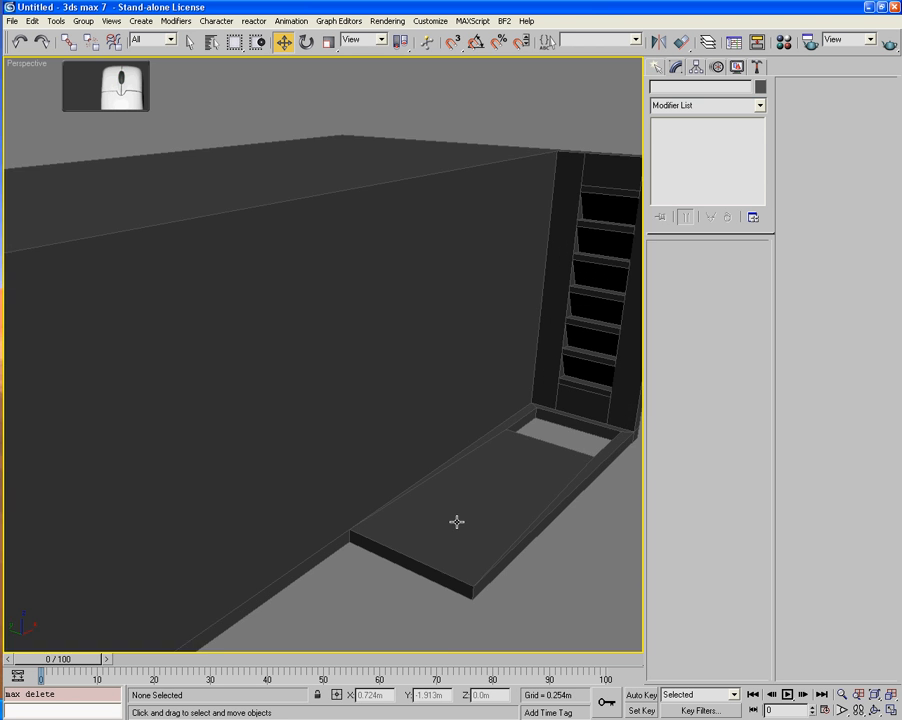
scroll(395, 465, "up", 3)
left_click(392, 477)
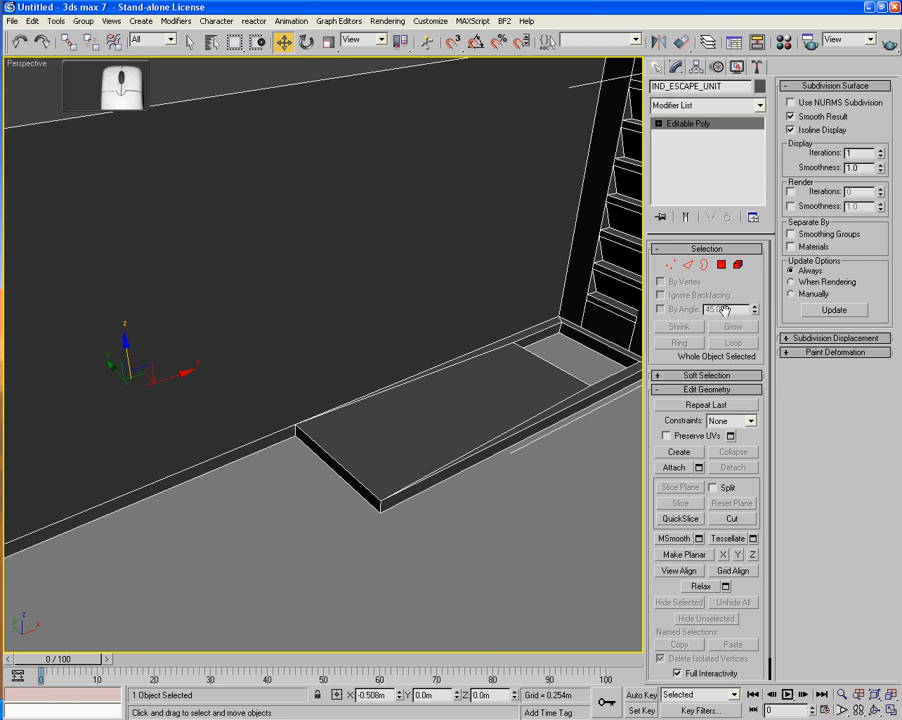
left_click(688, 266)
left_click(464, 357)
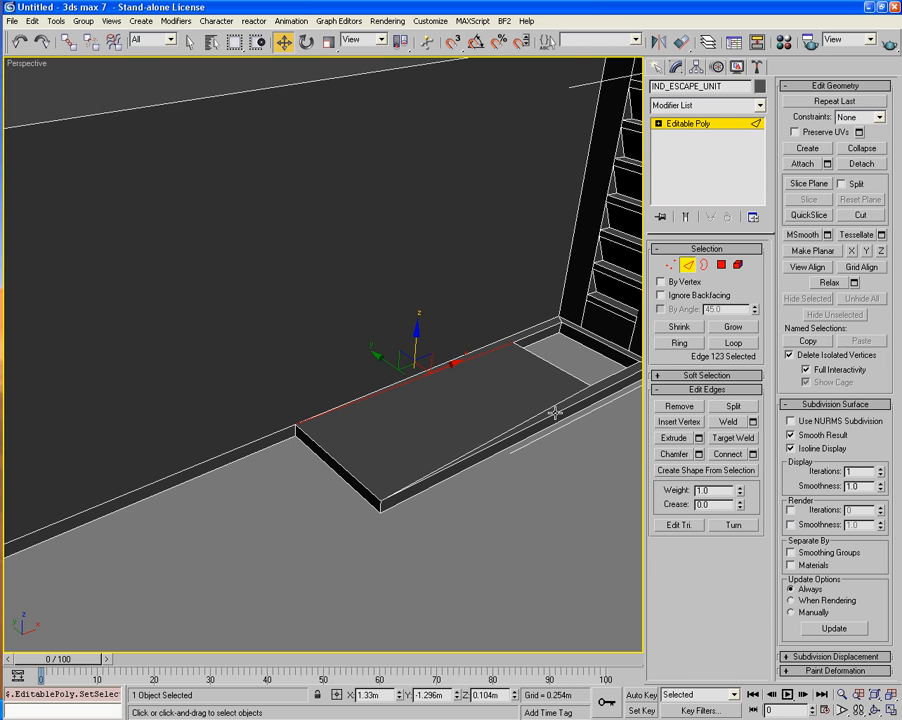
left_click(548, 409, "ctrl")
key("BackSpace")
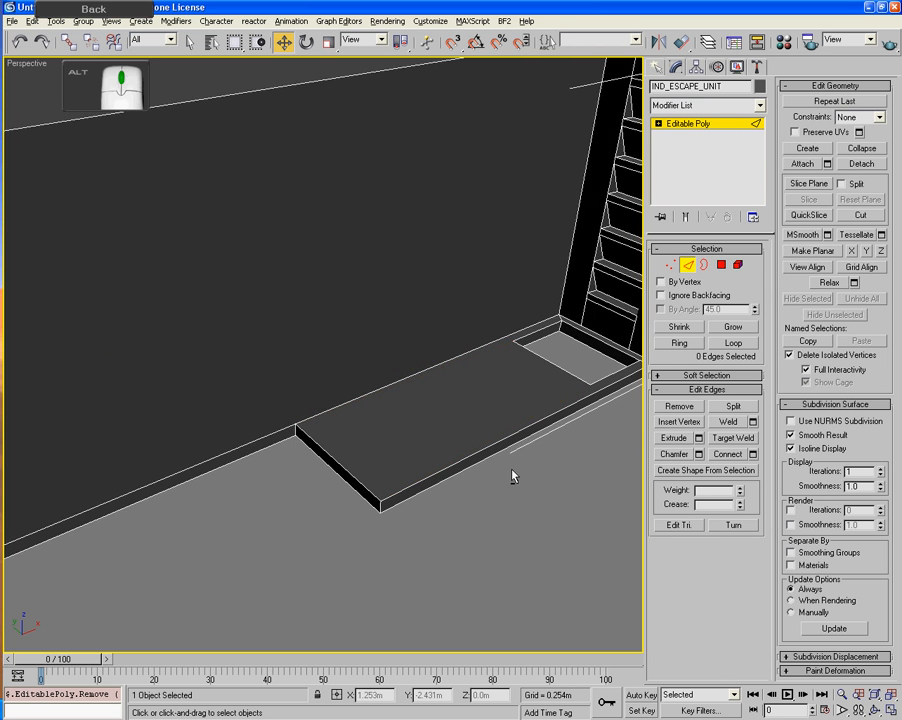
Remove the two matching long edges on the walkway's underside.
middle_click_drag(511, 476, 489, 378, "alt")
left_click(503, 402)
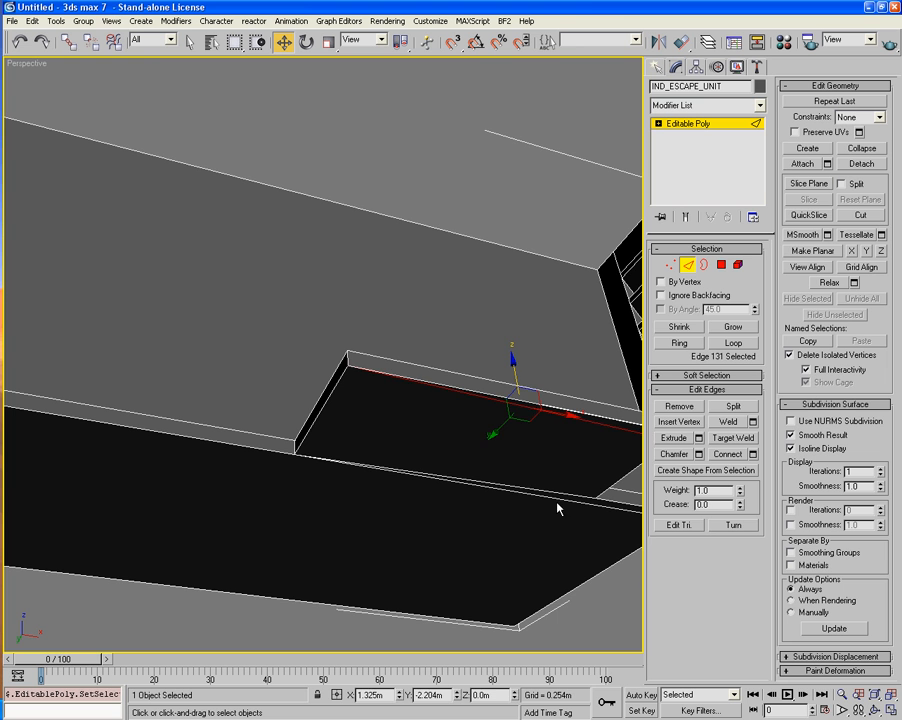
left_click(557, 490, "ctrl")
key("BackSpace")
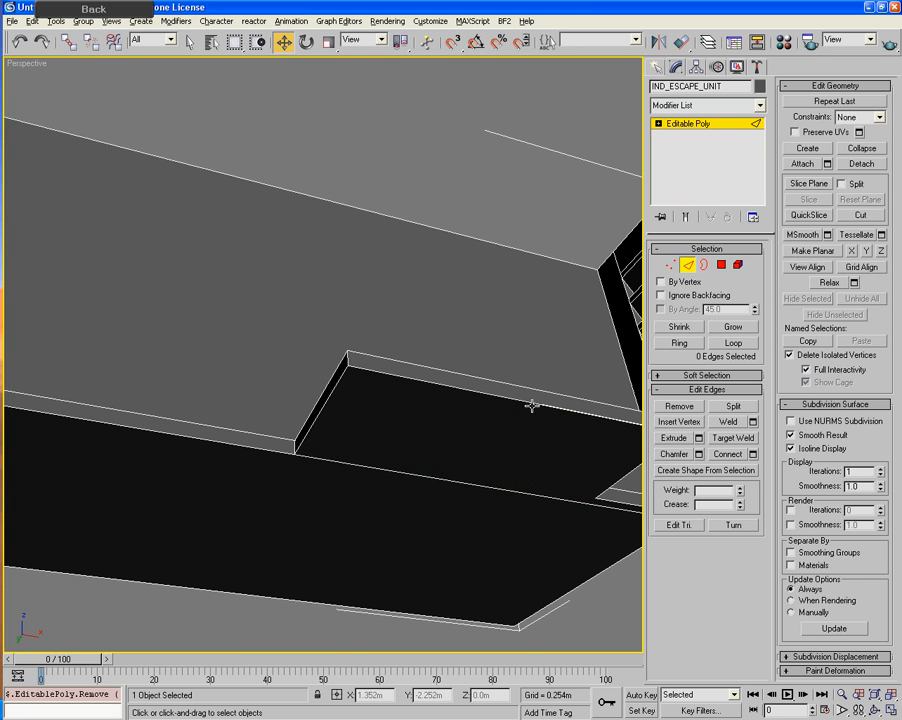
Select the walkway's long edges, the edges at its two outer corners and the end wall's outer vertical edge.
middle_click_drag(532, 407, 525, 512, "alt")
scroll(525, 512, "down", 3)
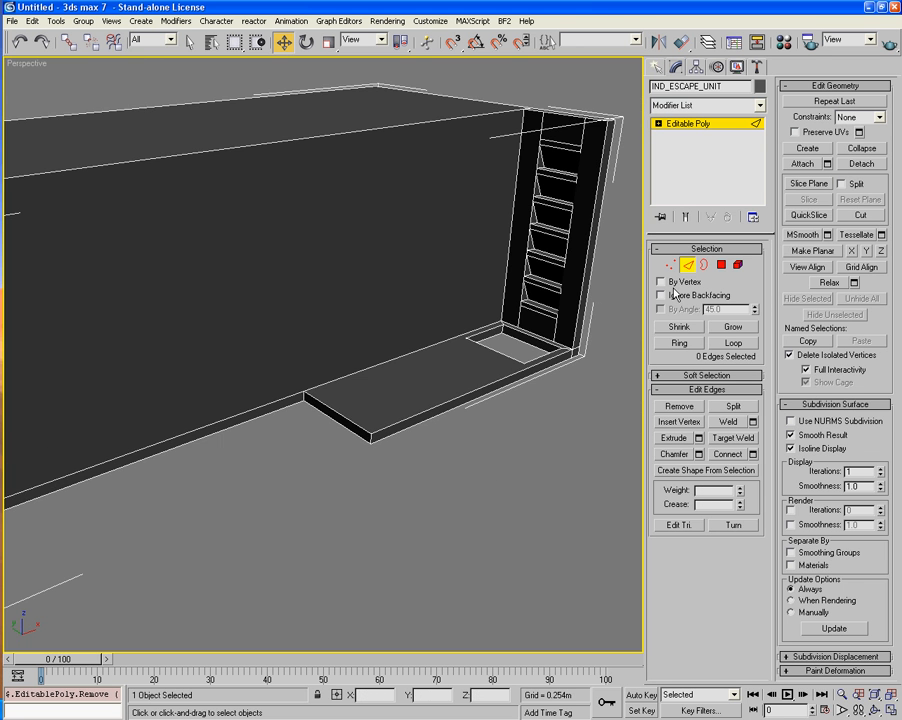
scroll(483, 370, "up", 3)
scroll(483, 370, "up", 2)
left_click(470, 357)
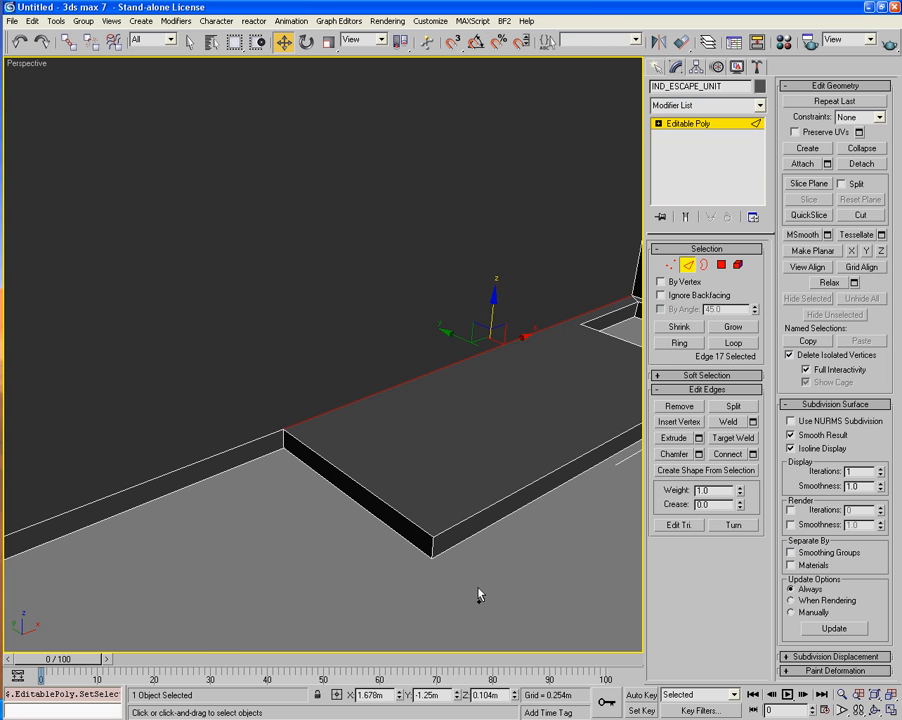
left_click_drag(470, 586, 409, 519, "ctrl")
middle_click_drag(428, 545, 237, 550)
middle_click_drag(468, 483, 350, 576)
scroll(350, 576, "up", 3)
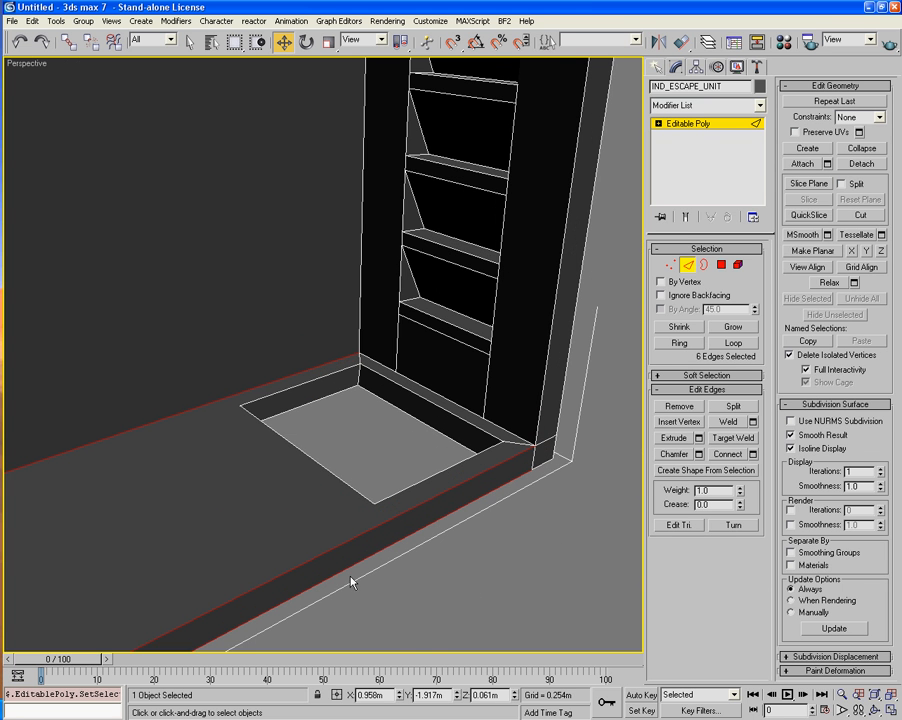
left_click_drag(565, 453, 552, 469, "ctrl")
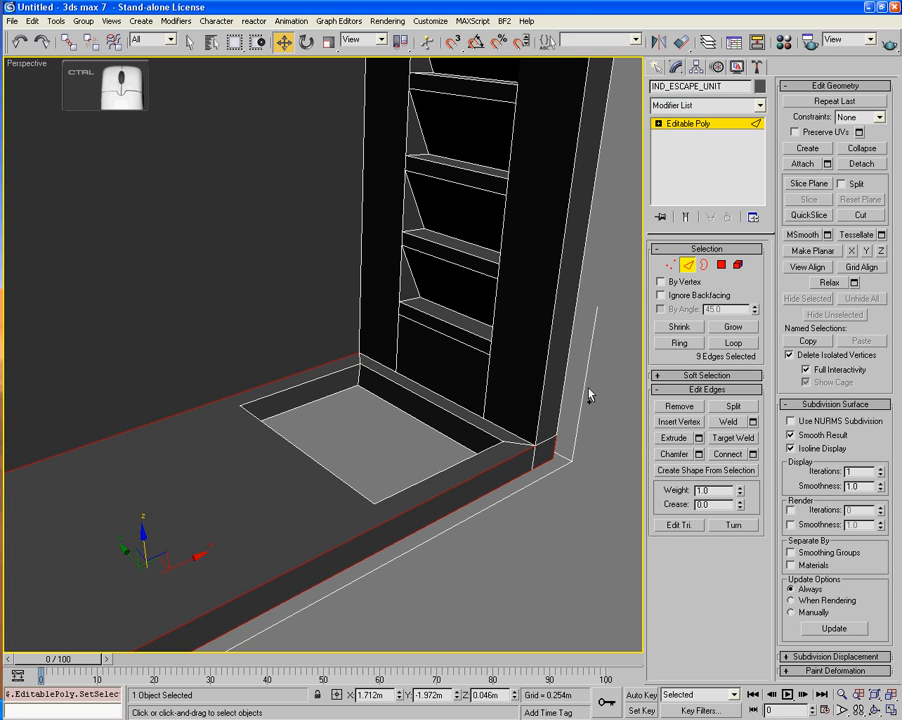
left_click(566, 374, "ctrl")
left_click(513, 435, "ctrl")
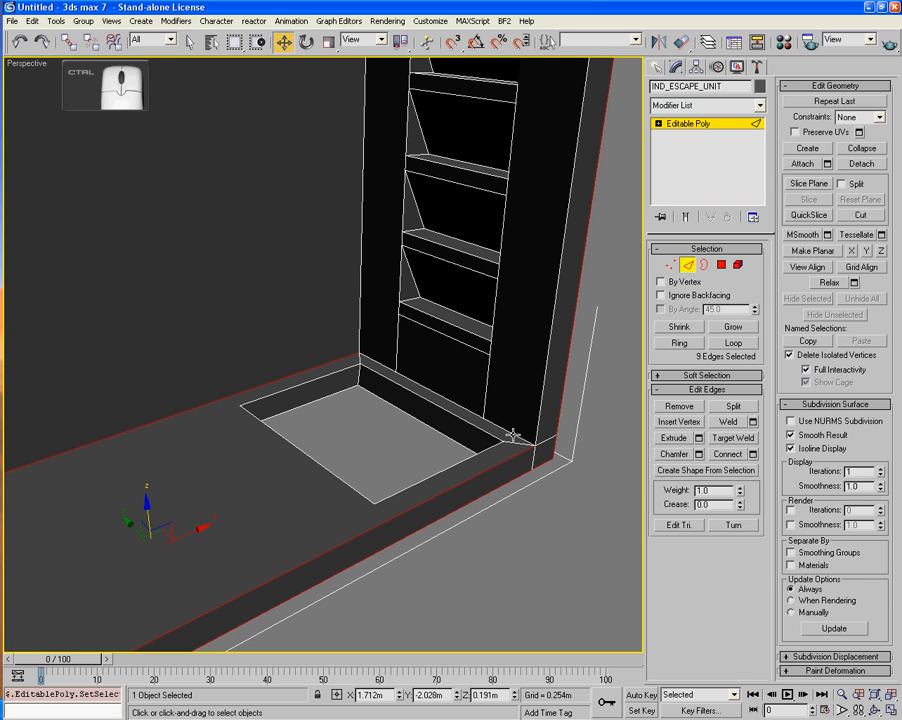
key("ctrl+z")
Enable Ignore Backfacing and add the end wall's two inner vertical edges and its base edges by the hatch to the selection.
key("q")
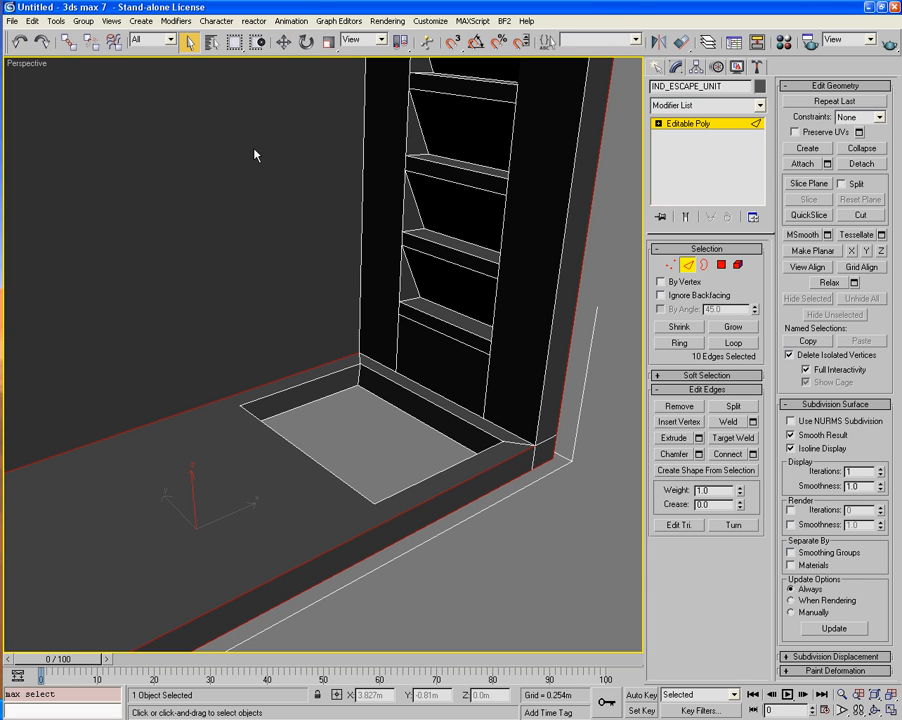
left_click(660, 296)
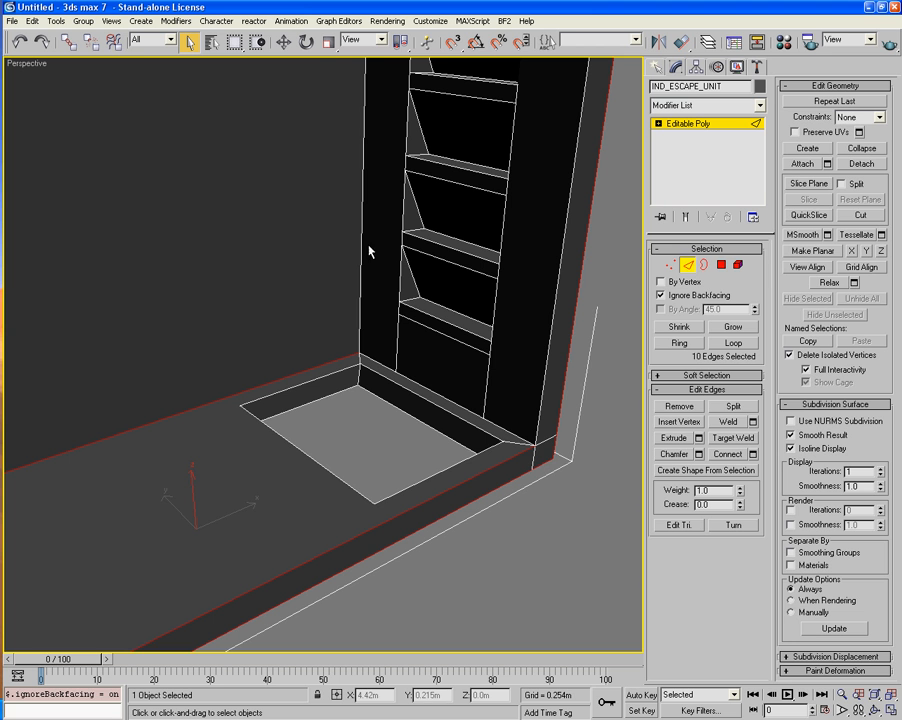
left_click(360, 242, "ctrl")
left_click(503, 430, "ctrl")
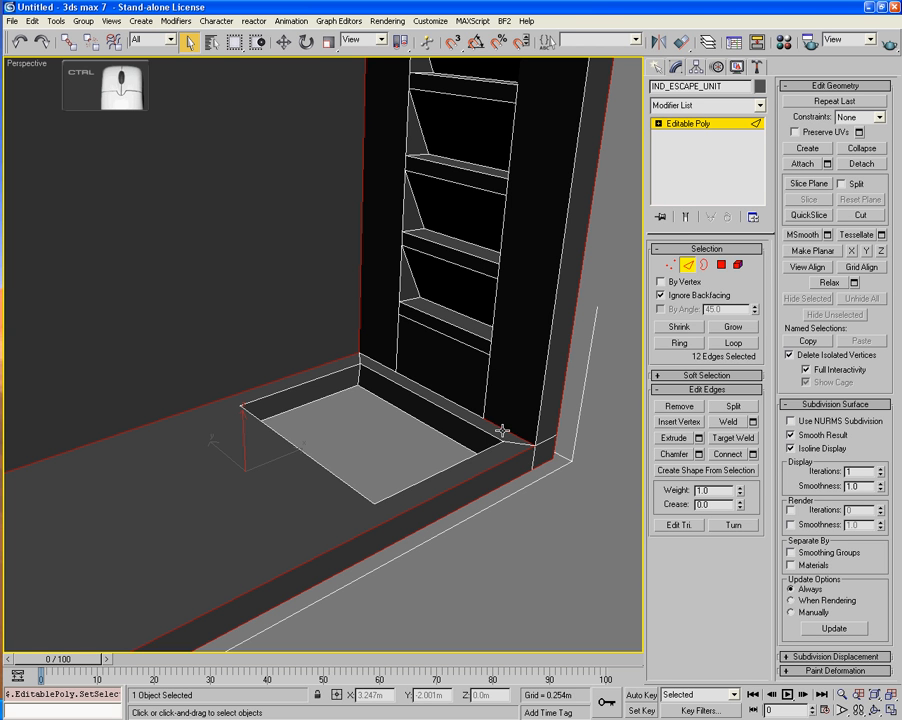
left_click(442, 398, "ctrl")
left_click(381, 361, "ctrl")
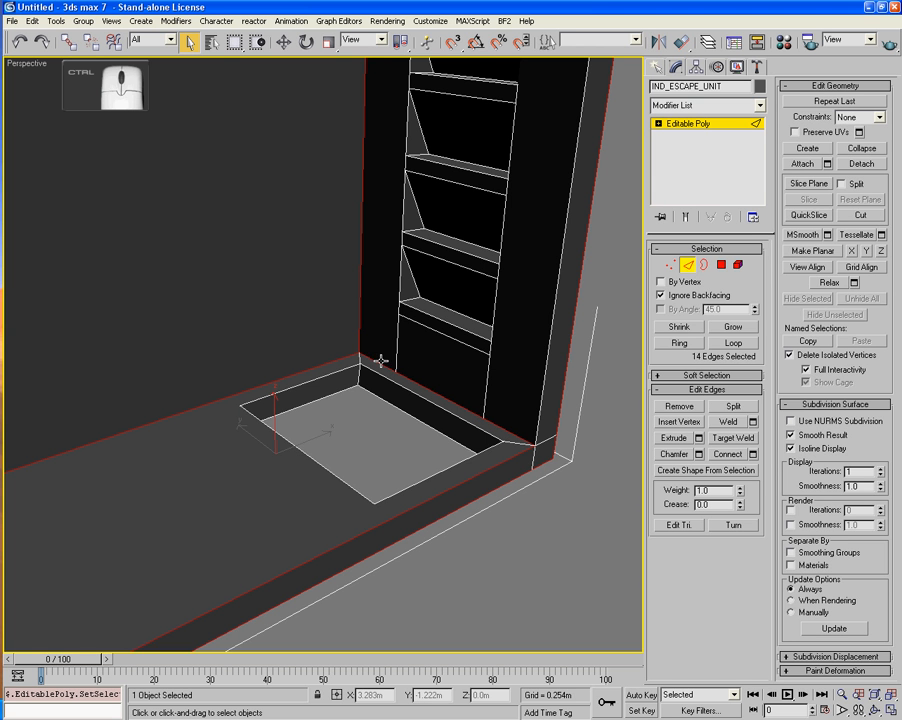
left_click(540, 411, "ctrl")
Add the inner and outer top edges of the end wall and its short top corner edge to the selection.
middle_click_drag(542, 410, 520, 320, "alt")
middle_click_drag(502, 296, 495, 370)
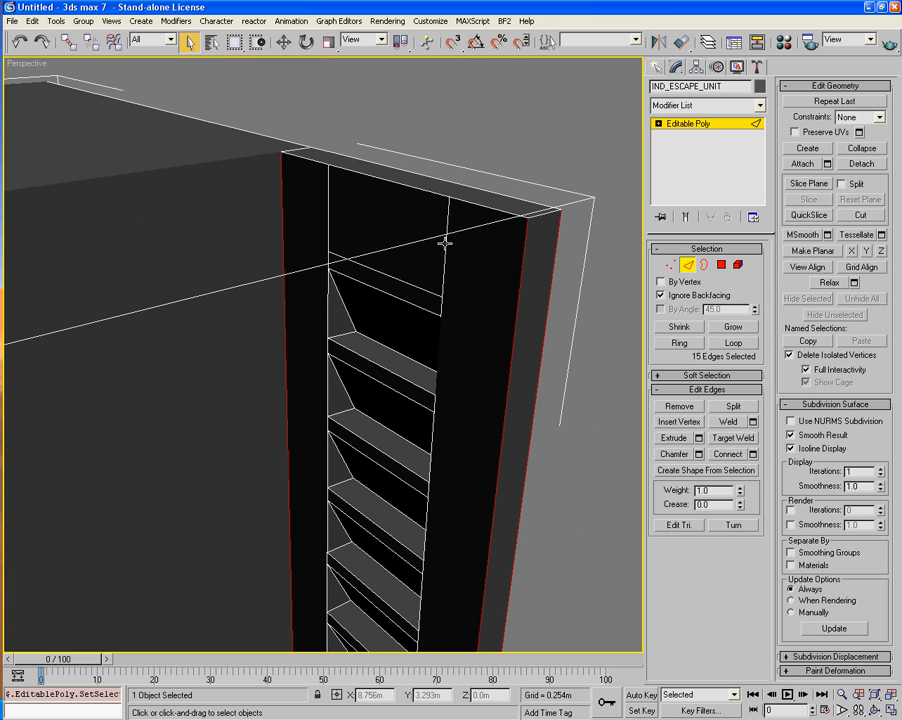
left_click(304, 160, "ctrl")
left_click(401, 174, "ctrl")
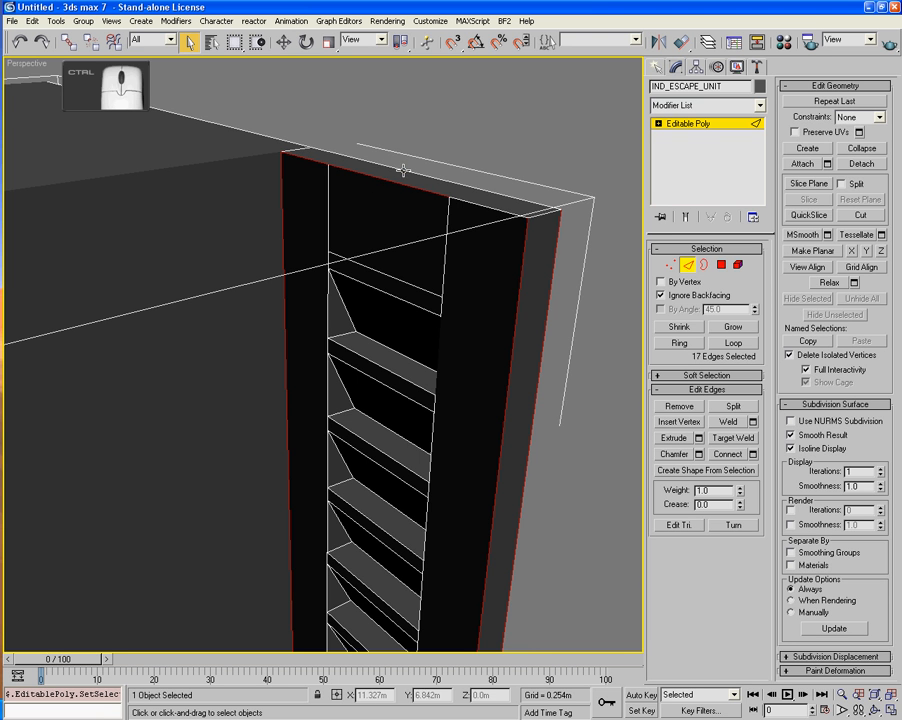
left_click(495, 205, "ctrl")
left_click(498, 210, "ctrl")
left_click(543, 212, "ctrl")
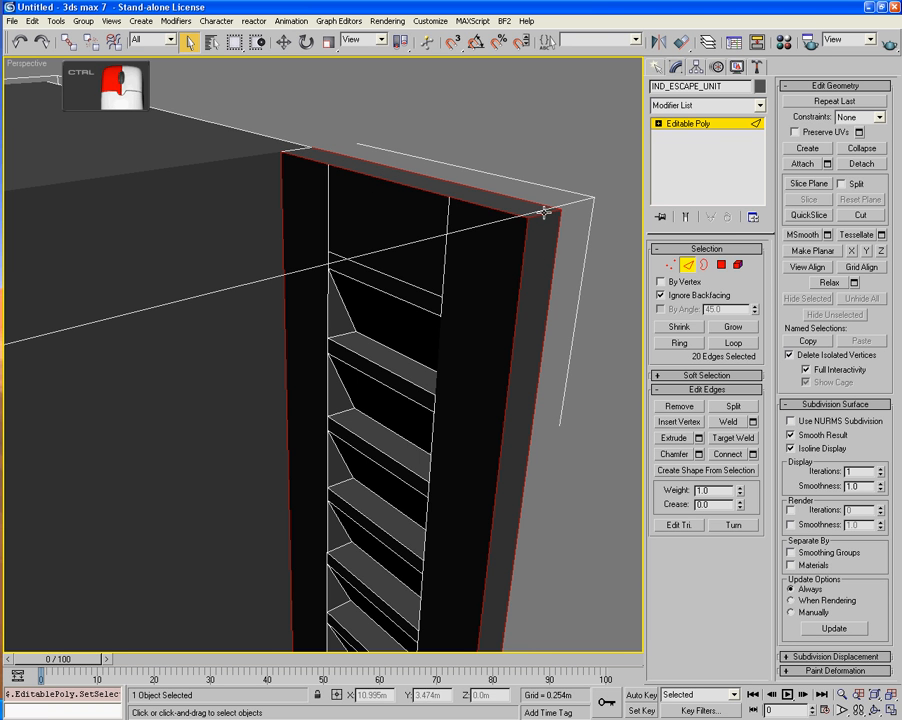
Add the horizontal edges of all the ladder footholds to the edge selection.
middle_click_drag(511, 326, 535, 264)
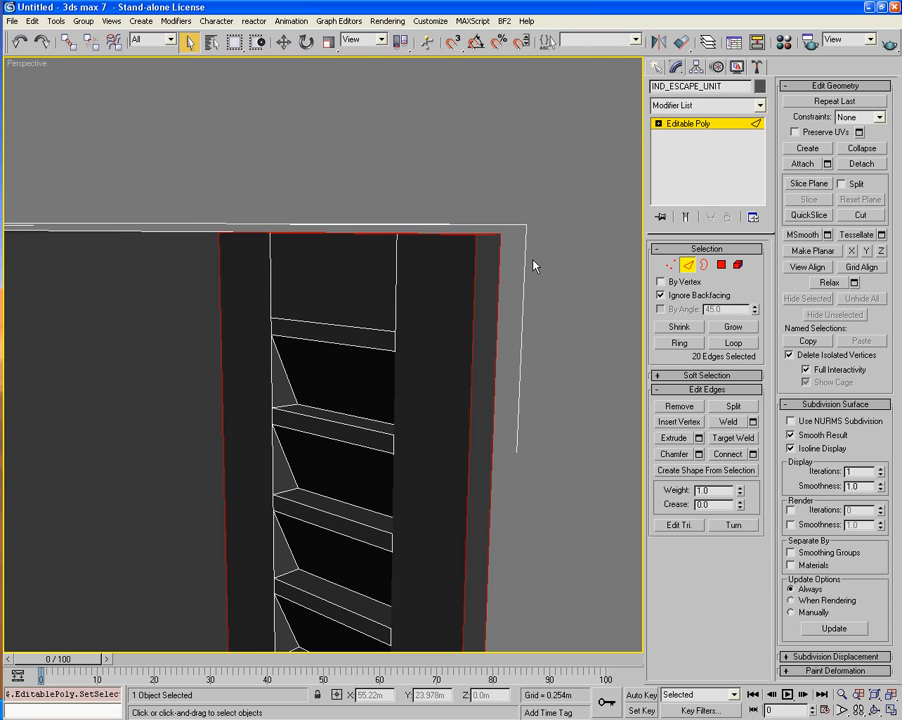
middle_click_drag(316, 405, 454, 285, "alt")
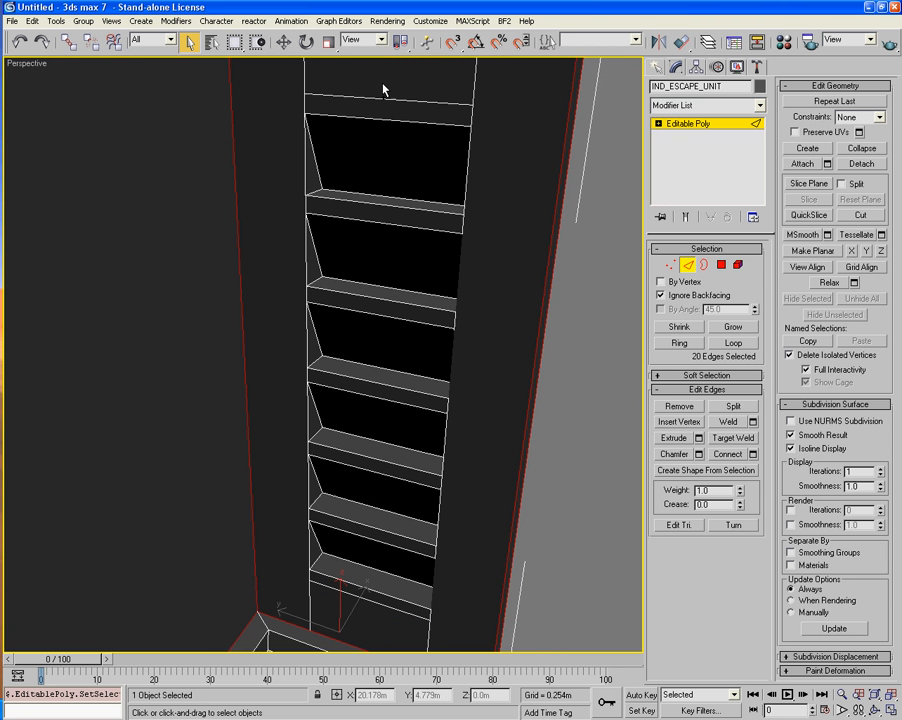
left_click_drag(383, 88, 389, 609, "ctrl")
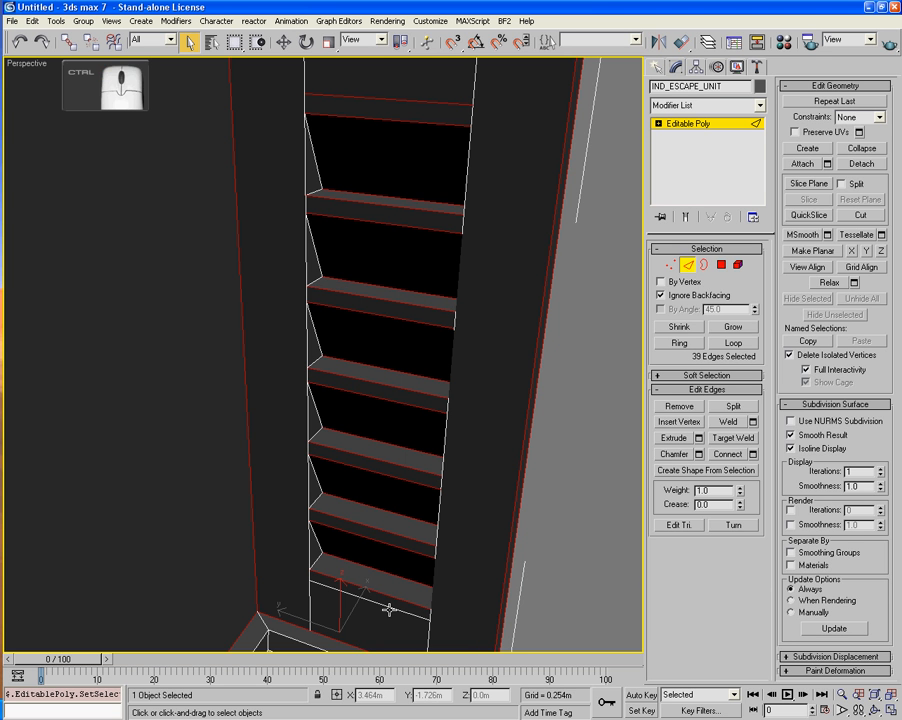
Add the side edges of the ladder footholds nearest the long wall to the selection.
left_click(326, 602, "ctrl")
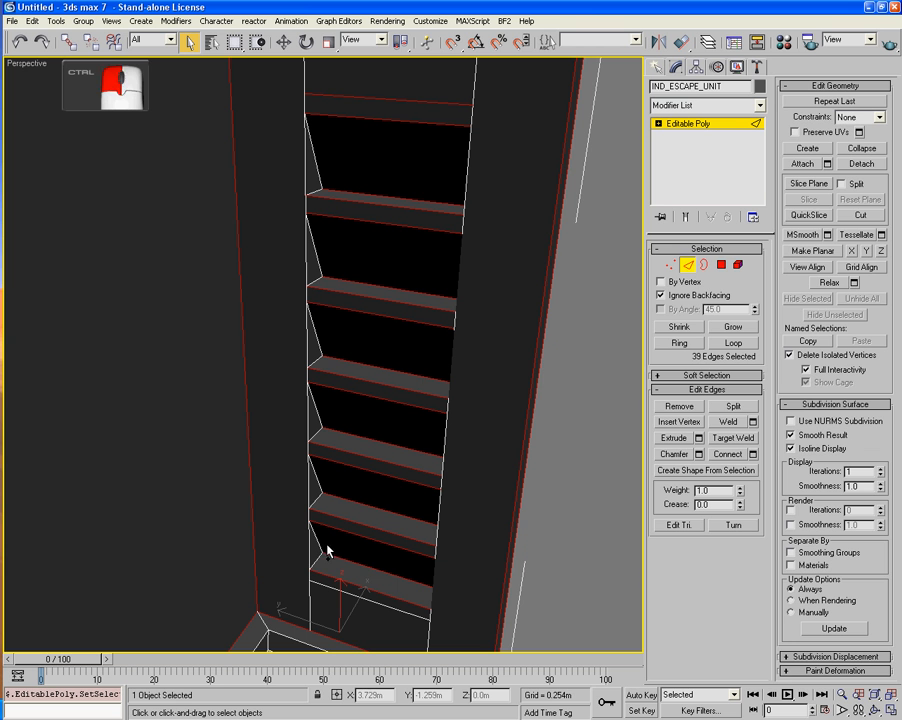
left_click(322, 598, "ctrl")
left_click(304, 484, "ctrl")
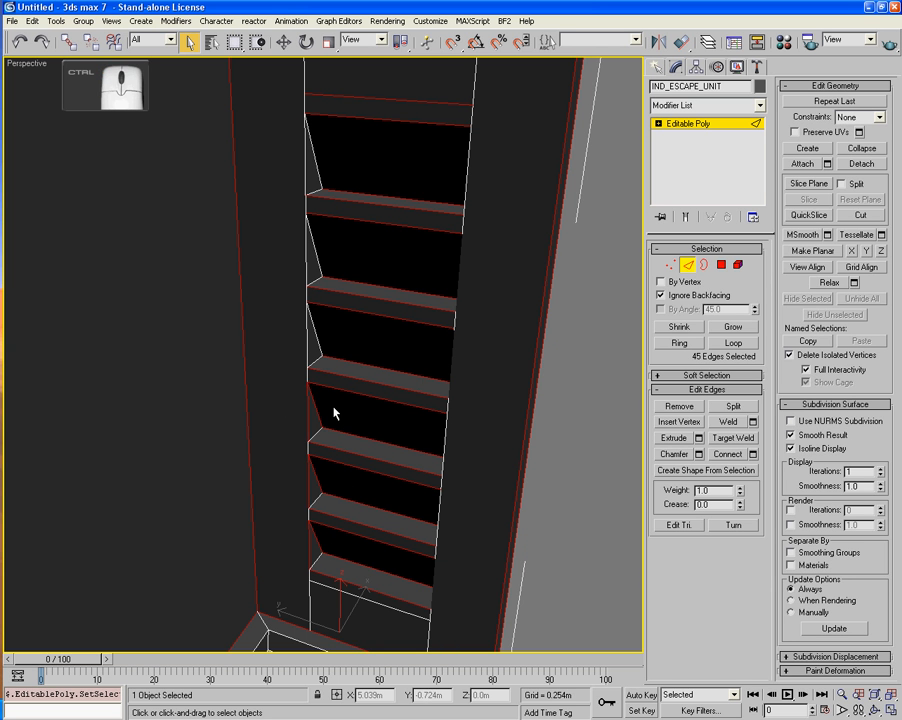
left_click(298, 257, "ctrl")
left_click(294, 256, "ctrl")
left_click_drag(289, 256, 336, 572, "ctrl")
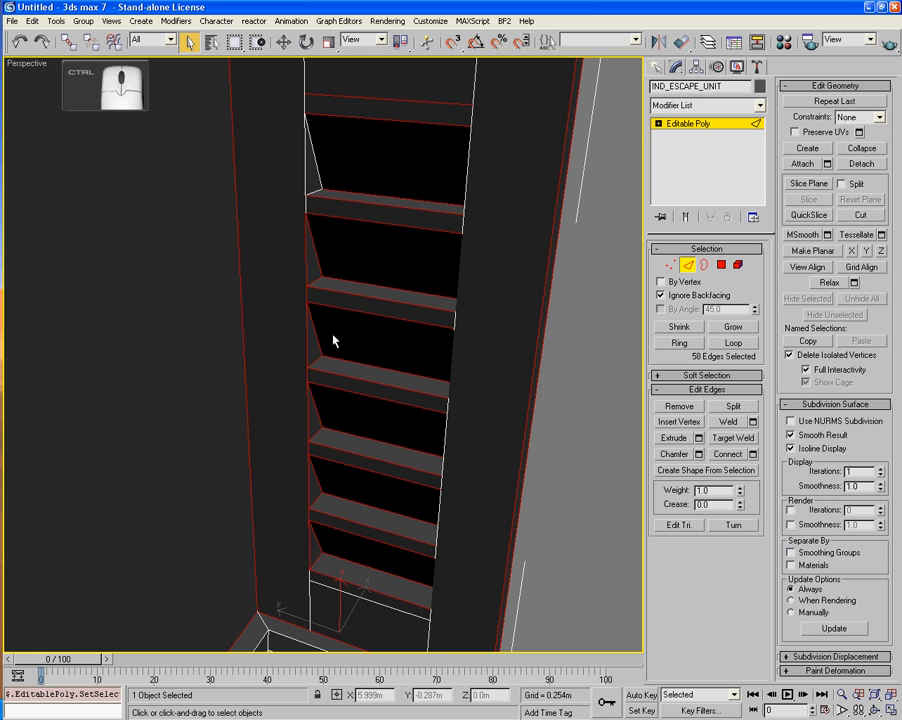
Add the topmost foothold's remaining side edges and the footholds' side edges away from the long wall to the selection.
middle_click_drag(316, 282, 250, 296, "alt")
left_click_drag(266, 254, 338, 338, "ctrl")
middle_click_drag(338, 338, 325, 320, "alt")
left_click_drag(378, 248, 298, 632, "ctrl")
middle_click_drag(326, 560, 279, 246)
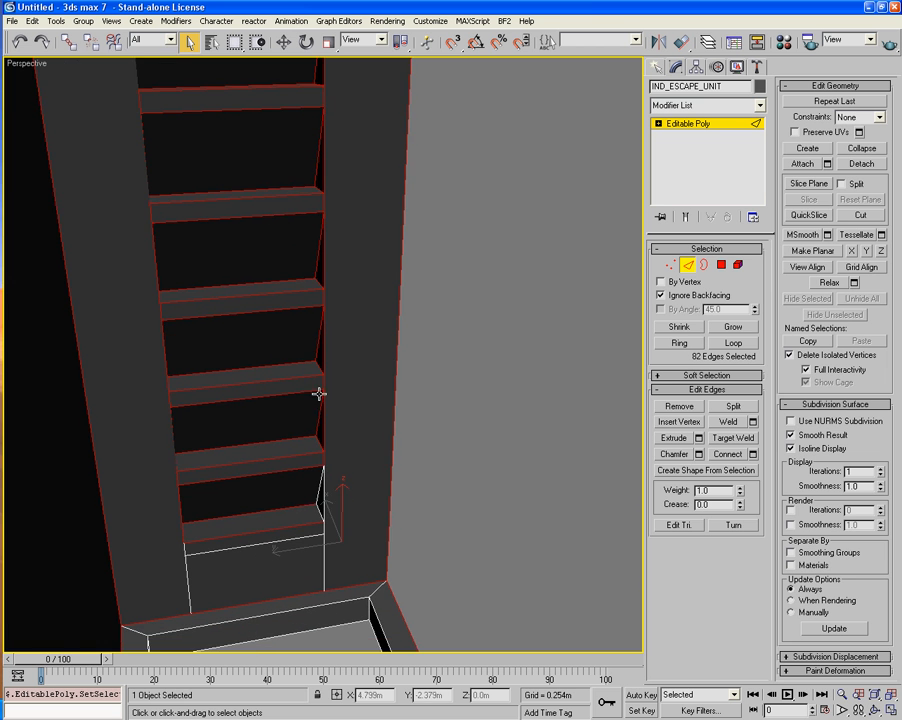
left_click(303, 518, "ctrl")
Refine the edge selection around the floor hatch, leaving the hatch opening's own edges out of it.
middle_click_drag(402, 474, 271, 405, "alt")
left_click(271, 405, "ctrl")
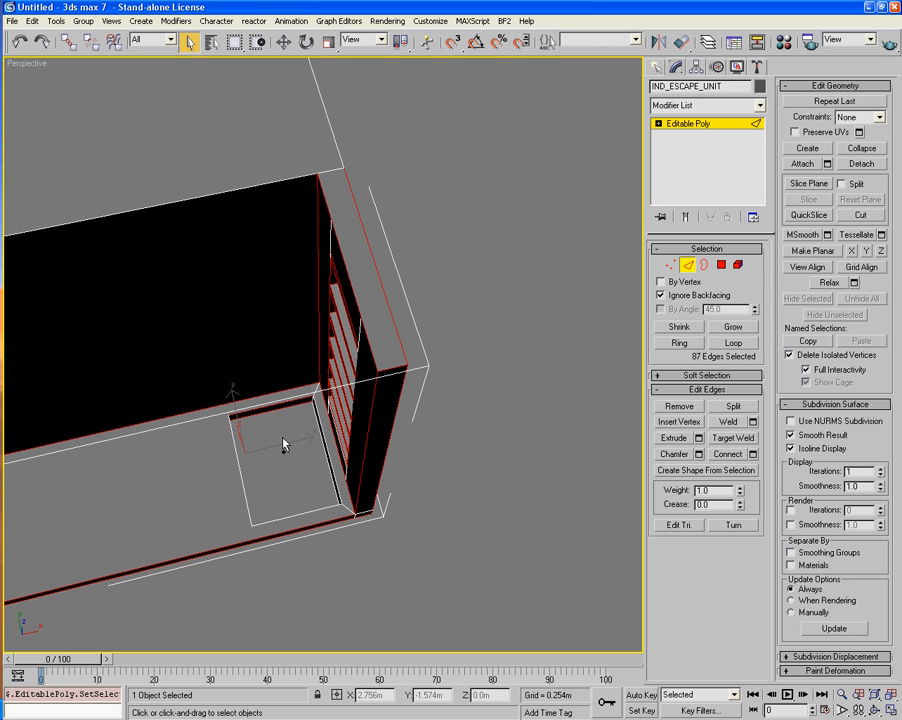
left_click(278, 420, "ctrl")
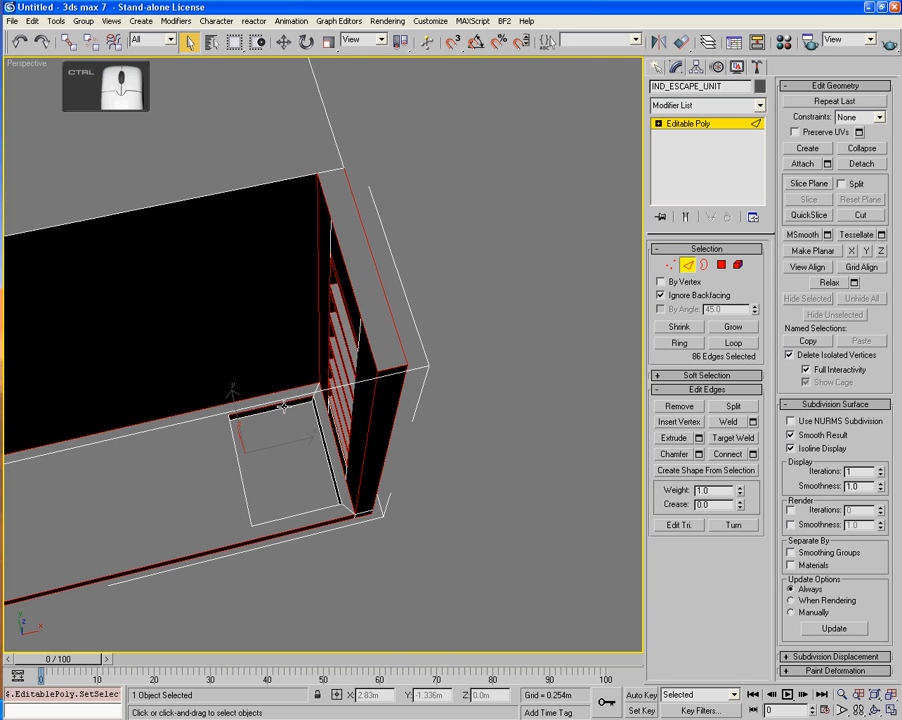
left_click(283, 405, "ctrl")
Add the long wall's vertical edge at the end away from the ladder and its long bottom and top edges to the selection.
middle_click_drag(296, 413, 234, 452, "alt")
left_click(228, 447, "ctrl")
left_click(256, 512, "ctrl")
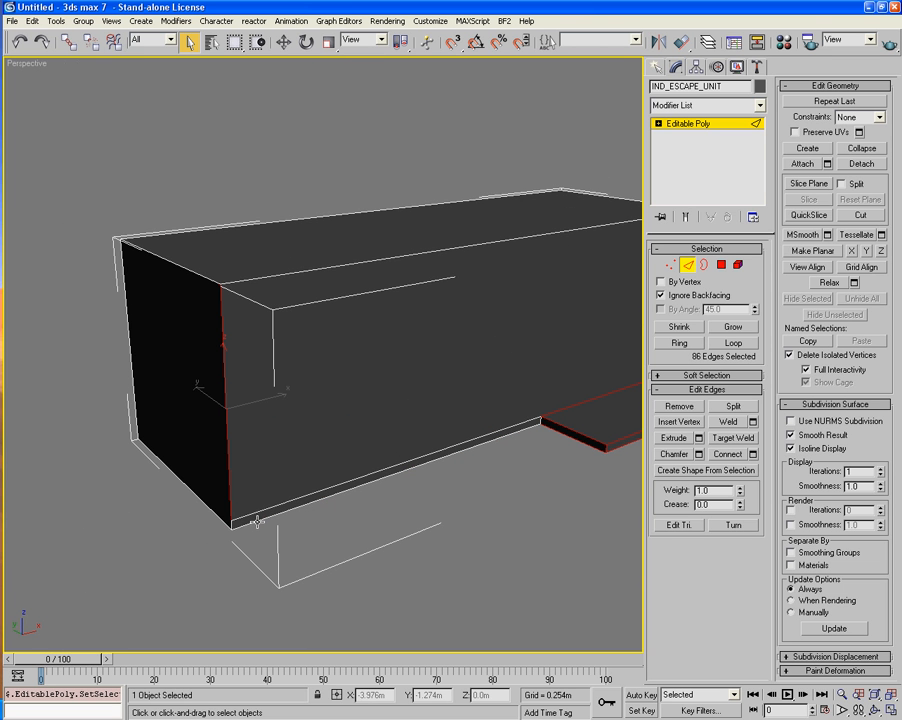
left_click(253, 278, "ctrl")
middle_click_drag(386, 298, 213, 304)
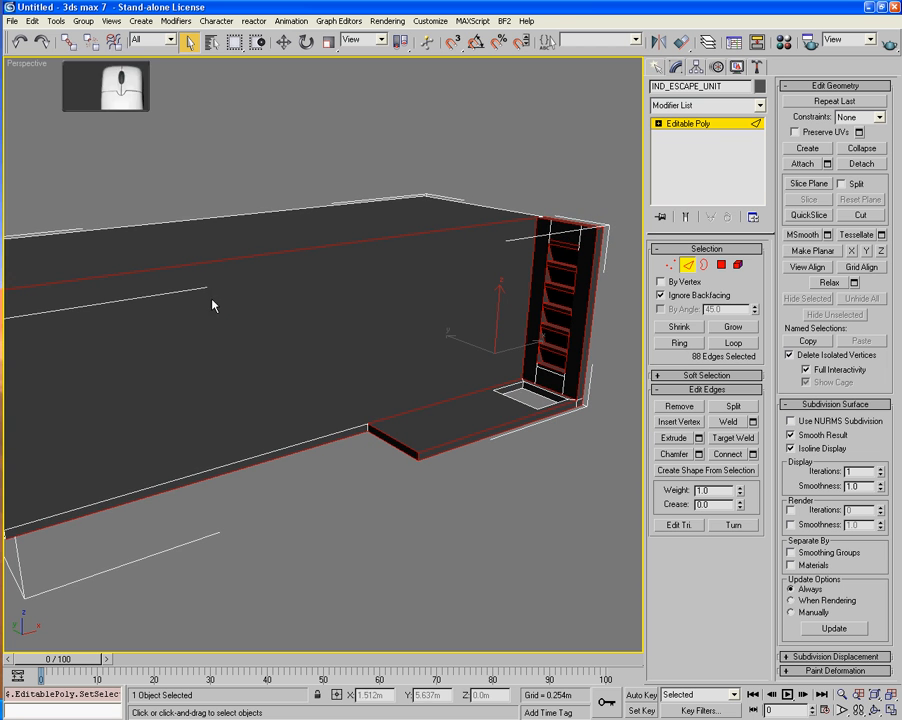
middle_click_drag(364, 371, 418, 368)
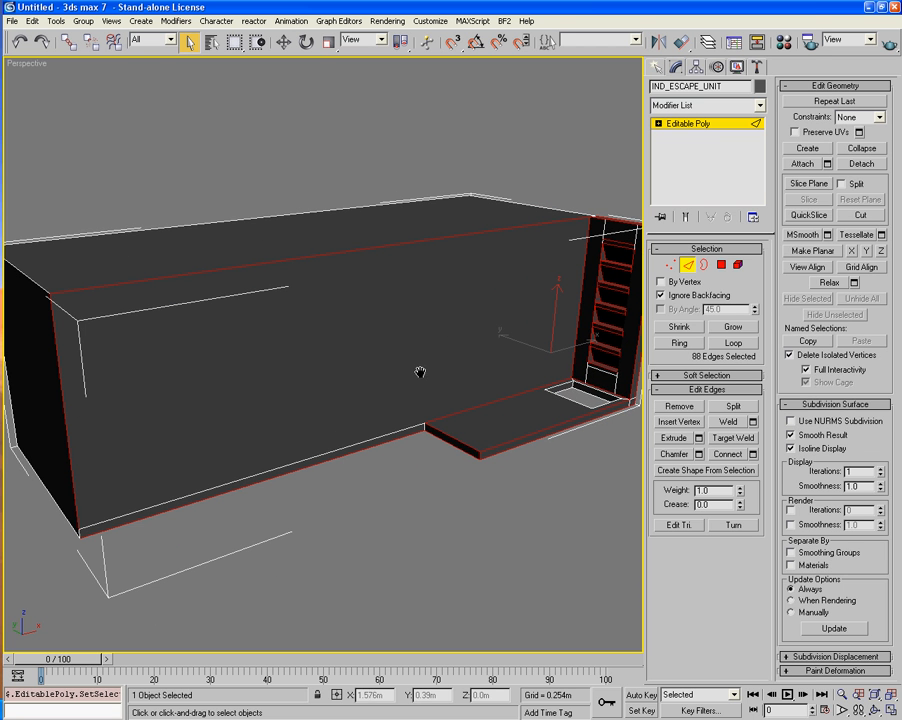
Open the chamfer settings for the selected edges and preview amounts of 0.2 m and 0.02 m.
left_click(699, 455)
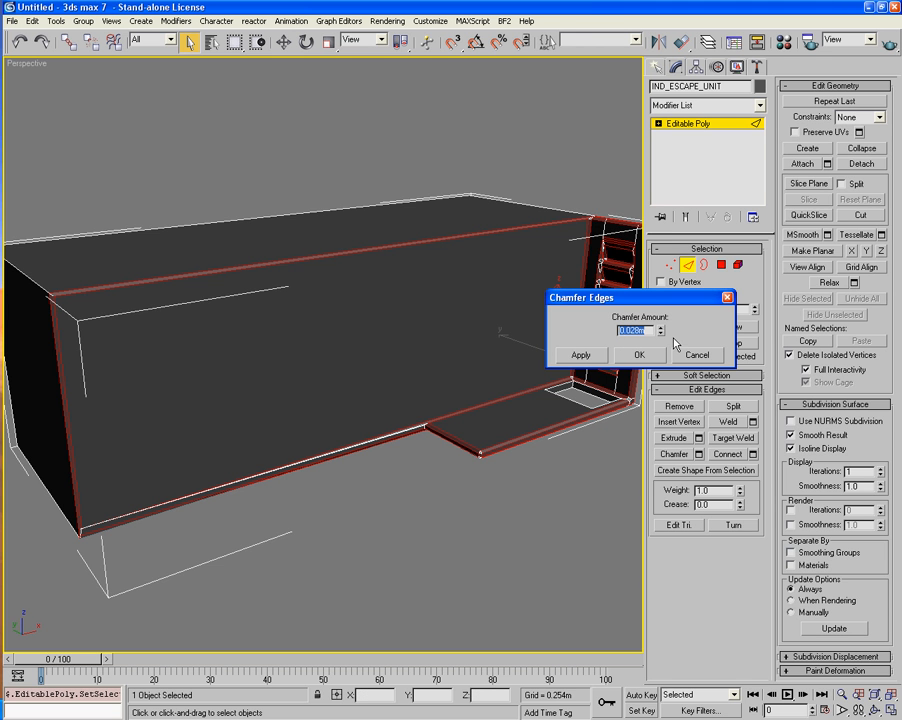
type(".2")
key("Tab")
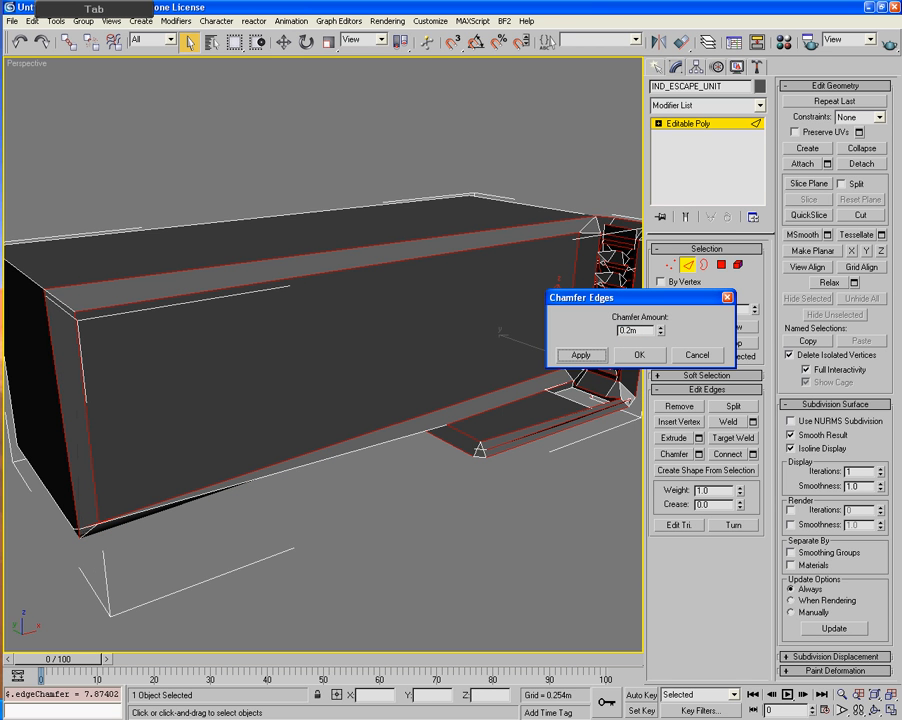
double_click(621, 330)
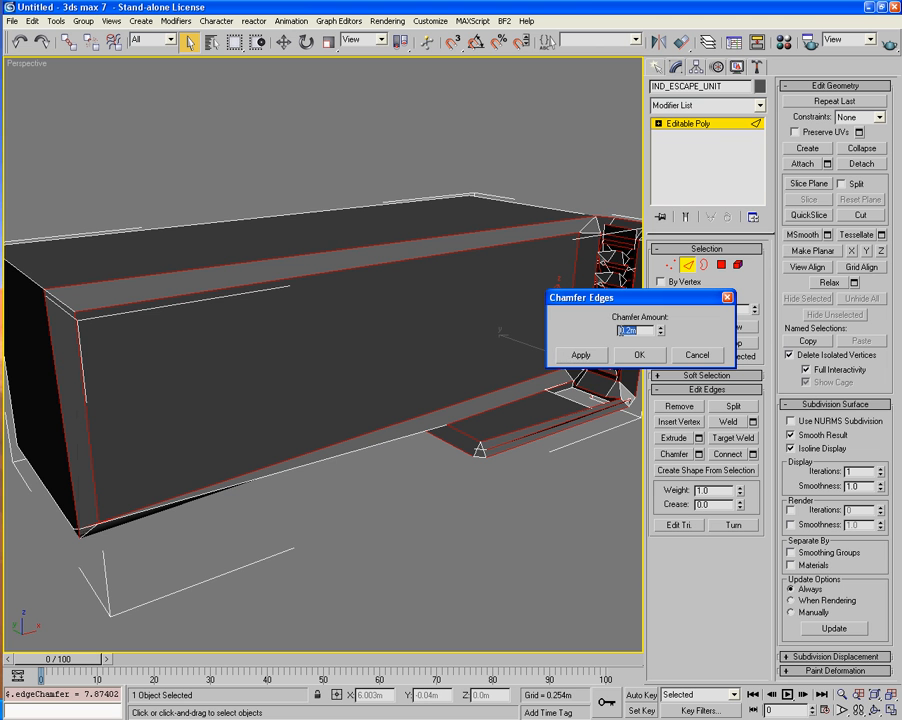
type(".02")
key("Tab")
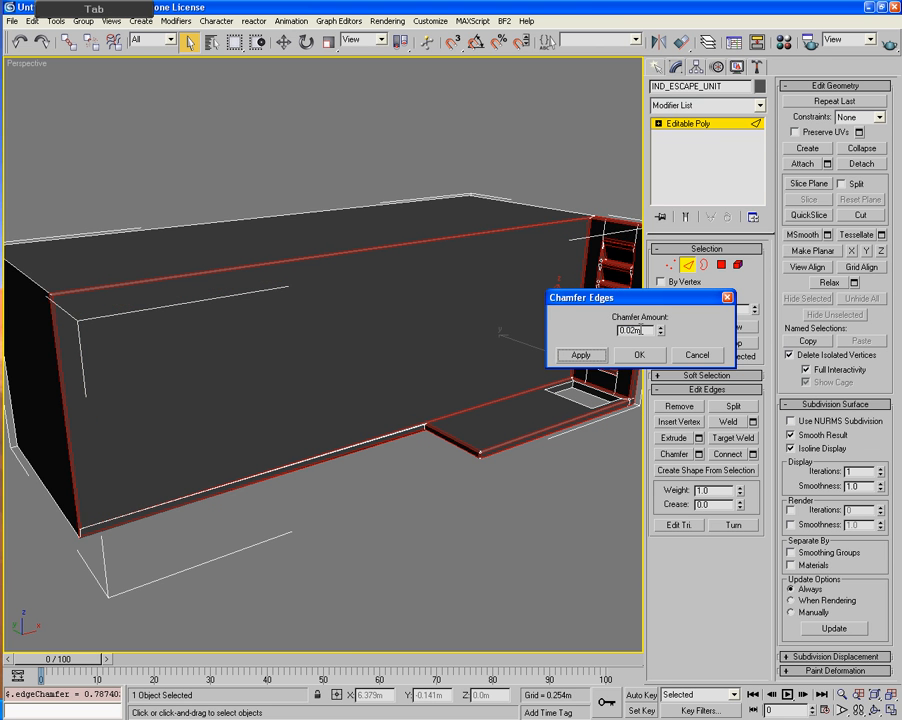
Hide the edge display to inspect the chamfered footholds, and chamfer the selected edges by 0.01 m.
middle_click_drag(458, 402, 222, 461)
scroll(386, 422, "up", 5)
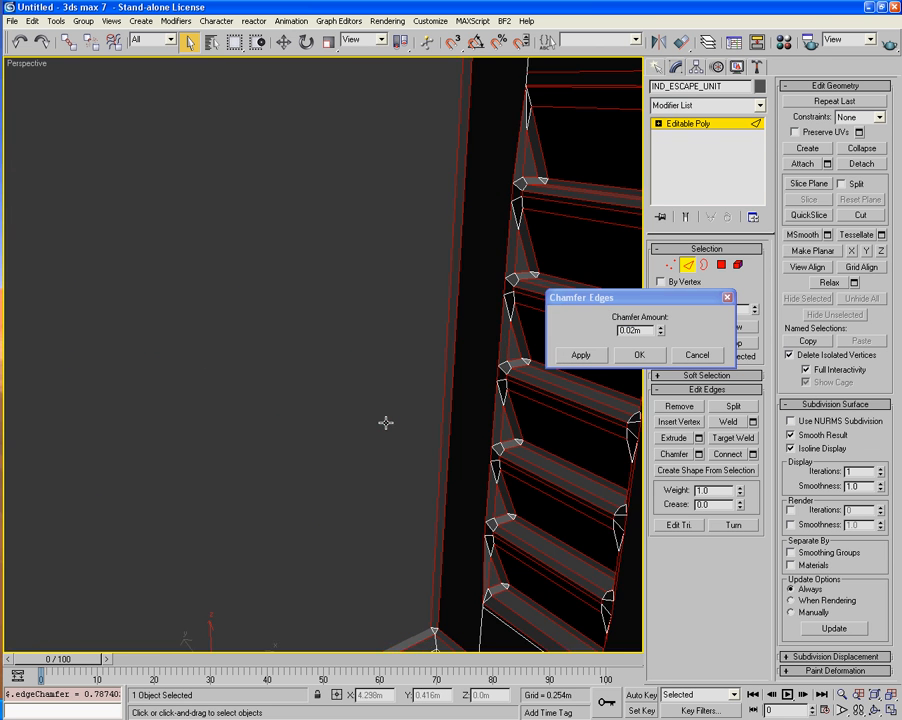
middle_click_drag(462, 424, 358, 414)
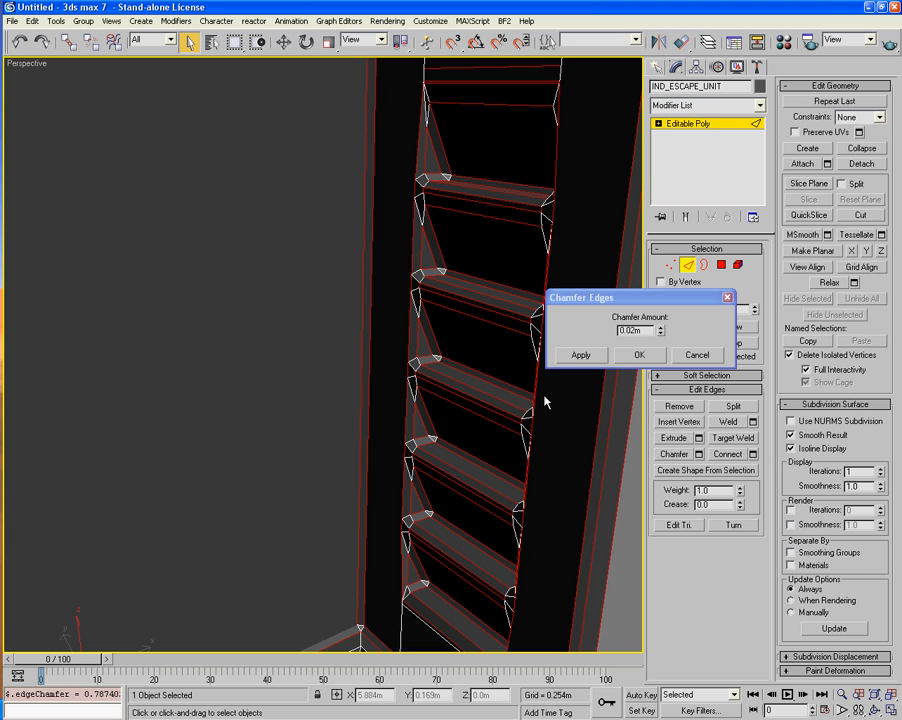
key("F4")
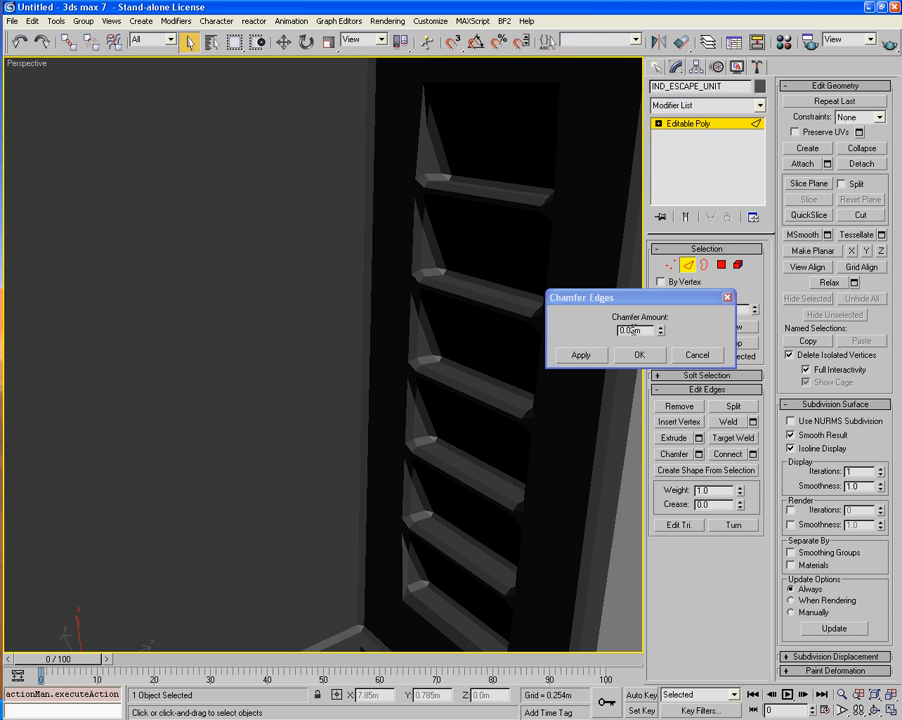
double_click(633, 330)
type(".01")
key("Tab")
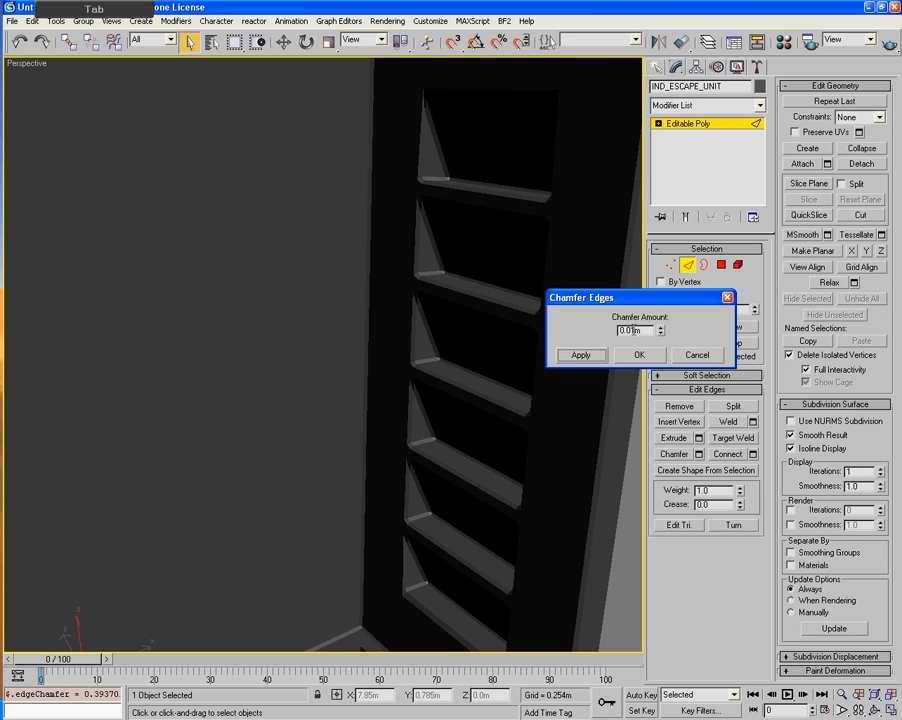
left_click(640, 355)
scroll(513, 363, "down", 10)
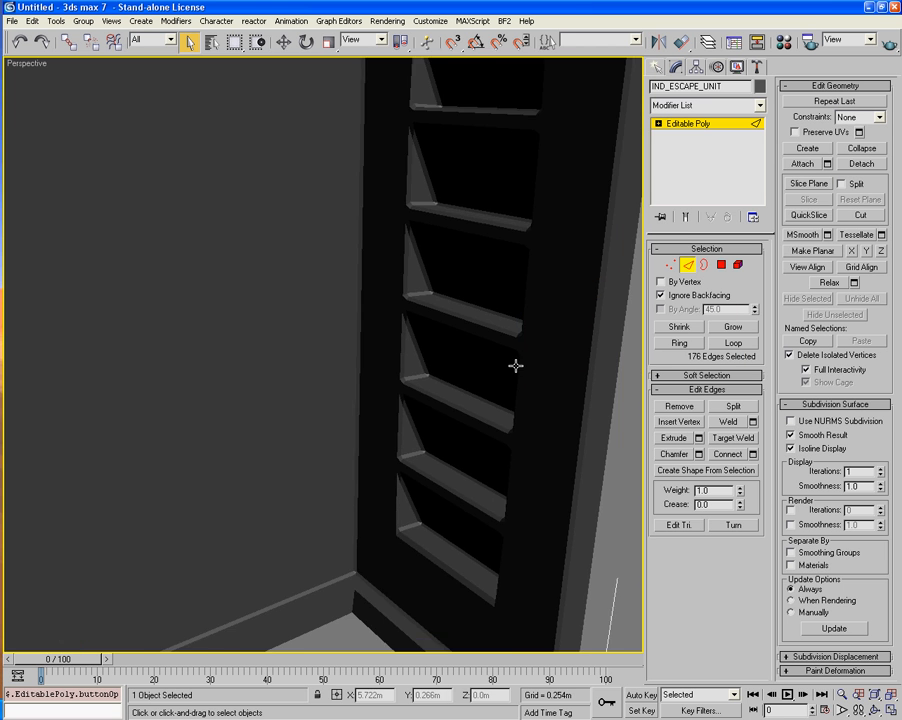
Turn the edge display back on and switch to a wireframe view at the floor hatch.
middle_click_drag(474, 366, 425, 325, "alt")
key("F4")
middle_click_drag(465, 406, 356, 490, "alt")
left_click(439, 477)
scroll(384, 497, "up", 5)
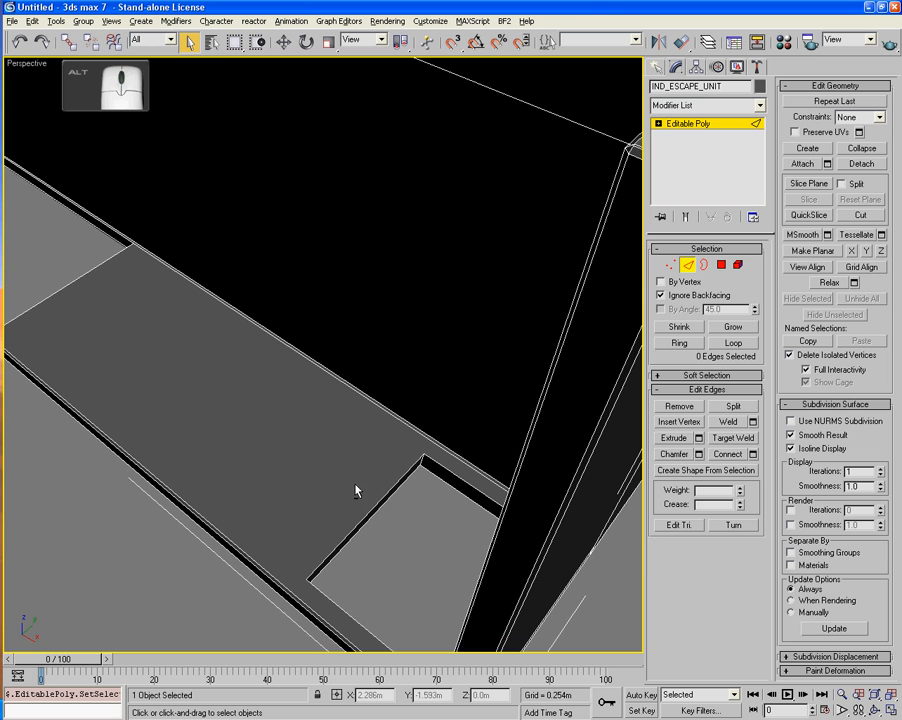
left_click(421, 463)
key("F3")
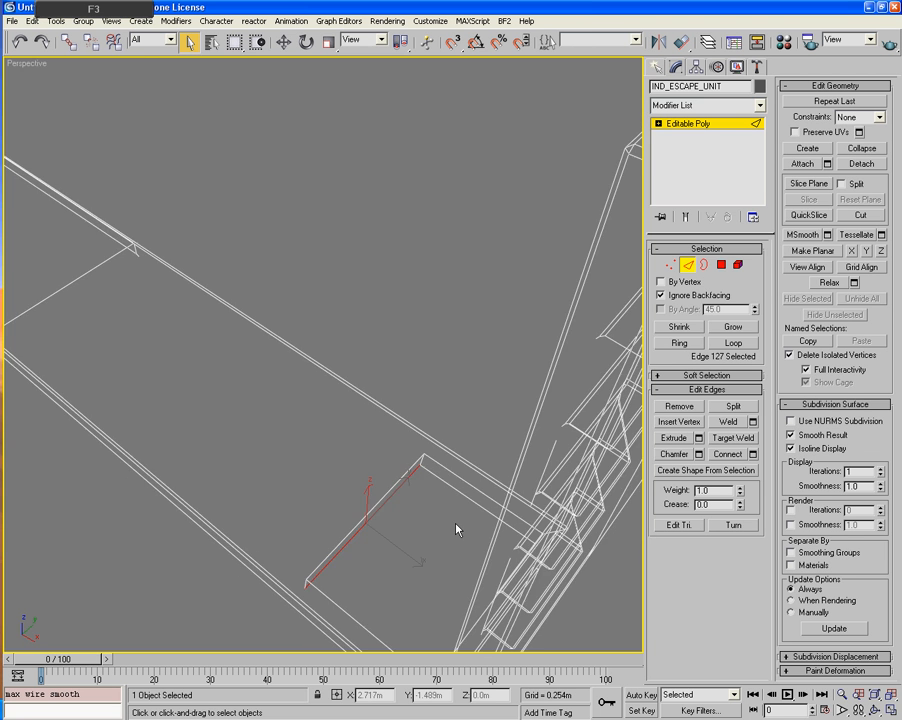
Select the two vertical corner edges of the floor hatch opening on the side away from the ladder.
middle_click_drag(457, 529, 403, 521, "alt")
scroll(316, 580, "up", 4)
middle_click_drag(316, 580, 395, 355)
scroll(395, 355, "down", 3)
left_click(398, 435)
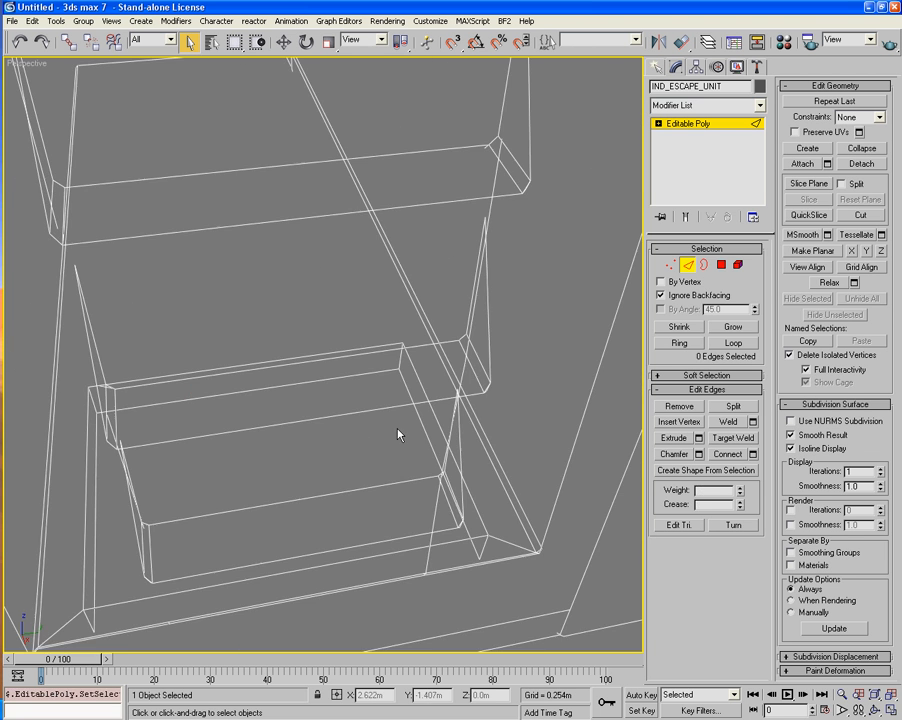
left_click(400, 364)
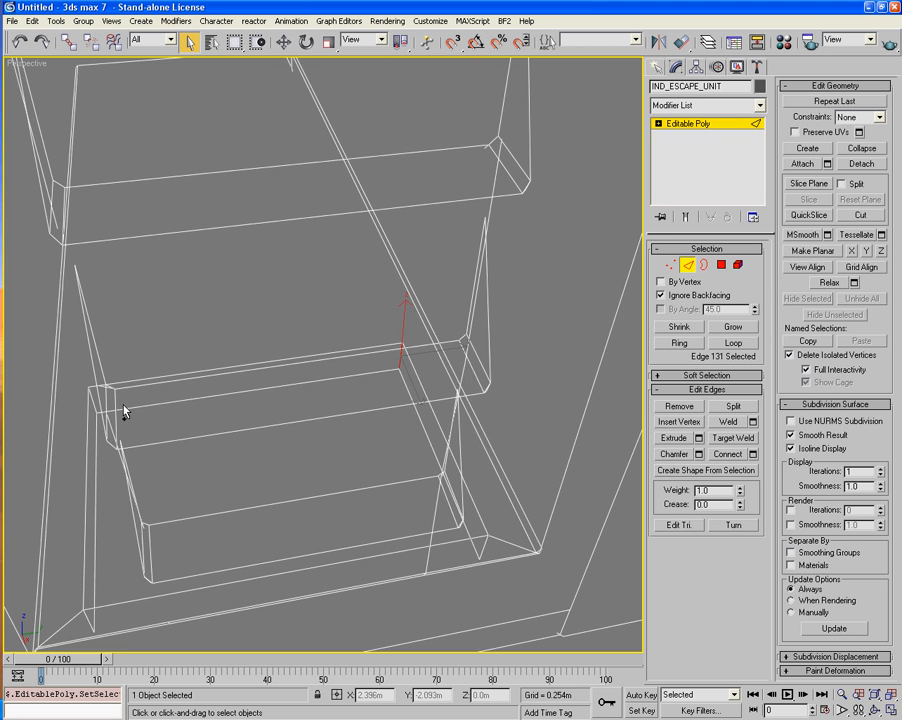
middle_click_drag(123, 407, 84, 400, "alt")
left_click(43, 330, "ctrl")
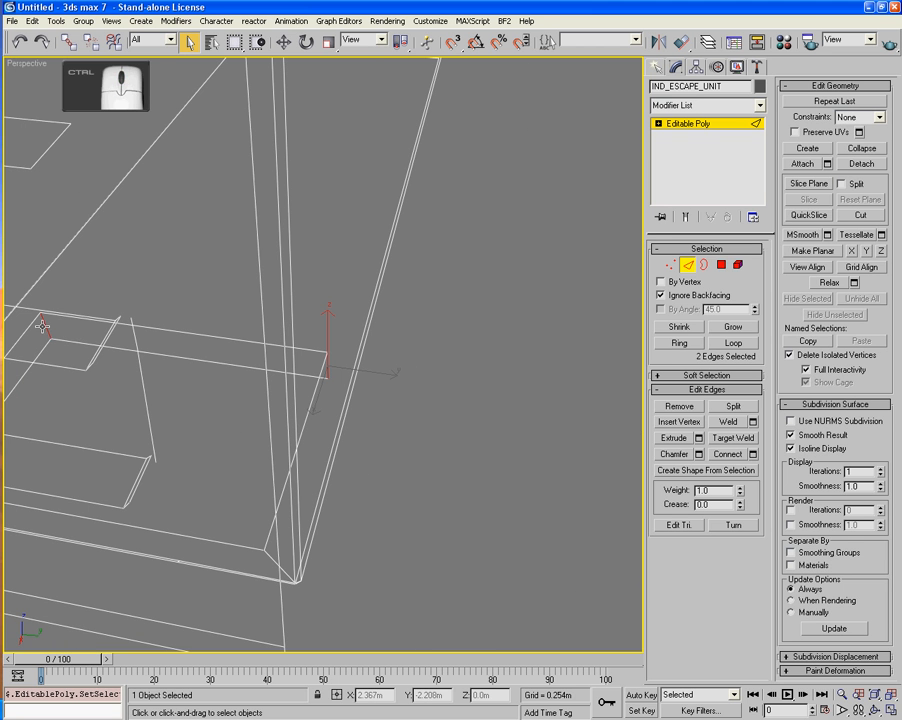
Return to shaded display and round the two hatch corners by chamfering their vertical edges three times in succession.
middle_click_drag(45, 365, 135, 352, "alt")
key("F3")
mouse_move(237, 342)
middle_mouse_down("alt")
mouse_move(223, 382)
mouse_move(237, 386)
middle_mouse_up("alt")
left_click(669, 455)
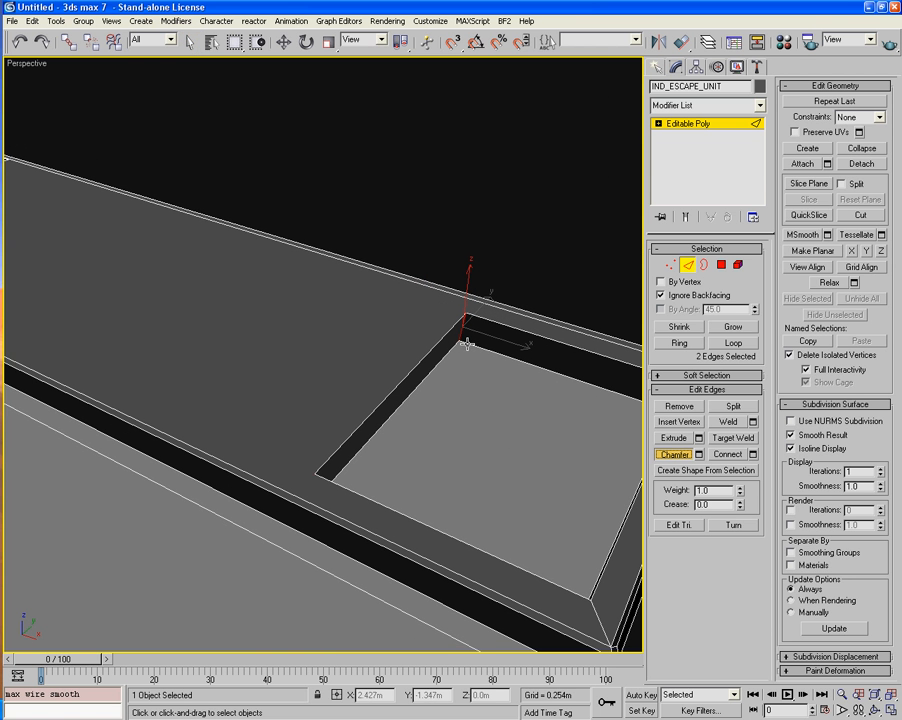
left_click_drag(461, 340, 461, 376)
middle_click_drag(461, 376, 447, 359, "alt")
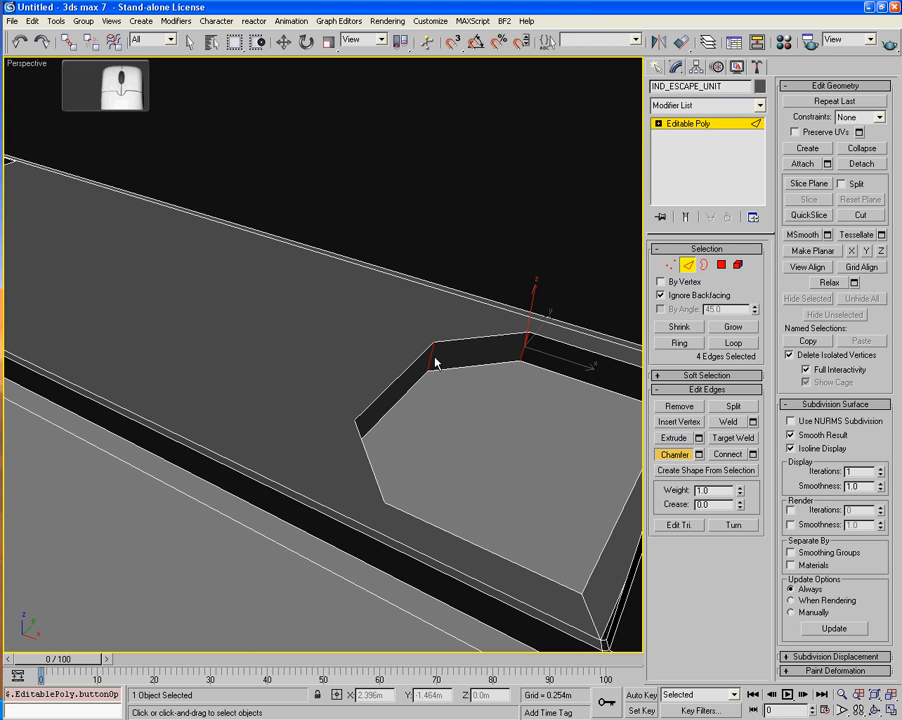
left_click_drag(424, 354, 456, 366)
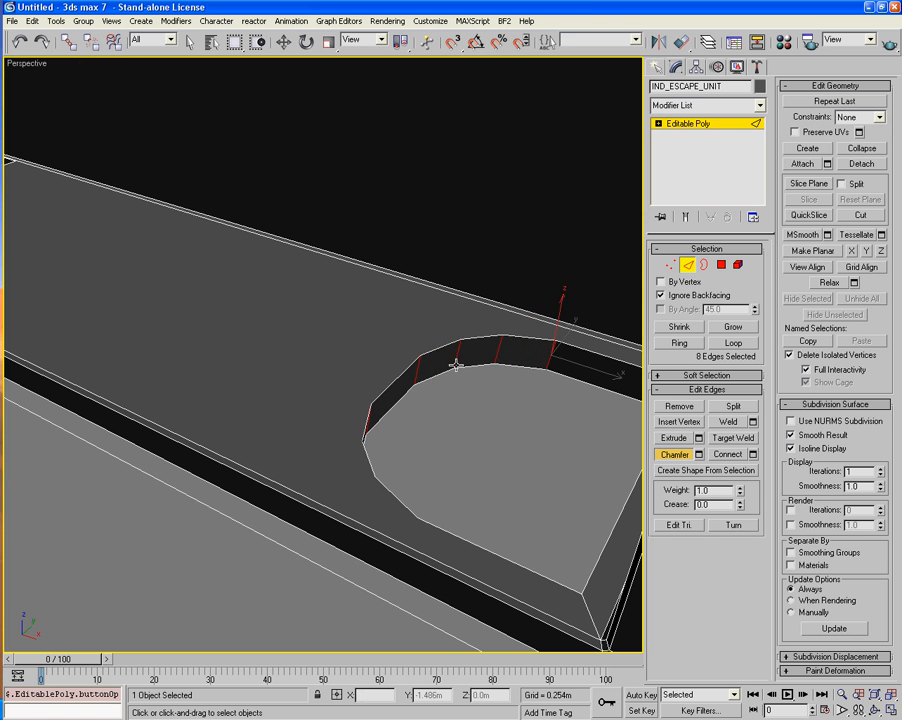
mouse_move(456, 432)
middle_mouse_down("alt")
mouse_move(489, 435)
mouse_move(447, 427)
middle_mouse_up("alt")
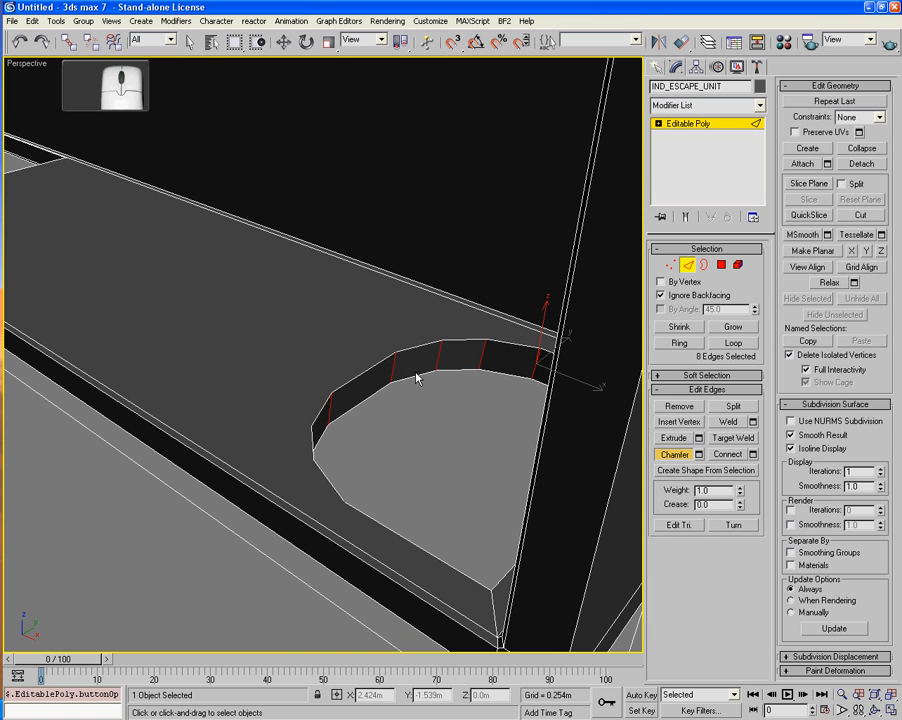
left_click_drag(394, 368, 395, 358)
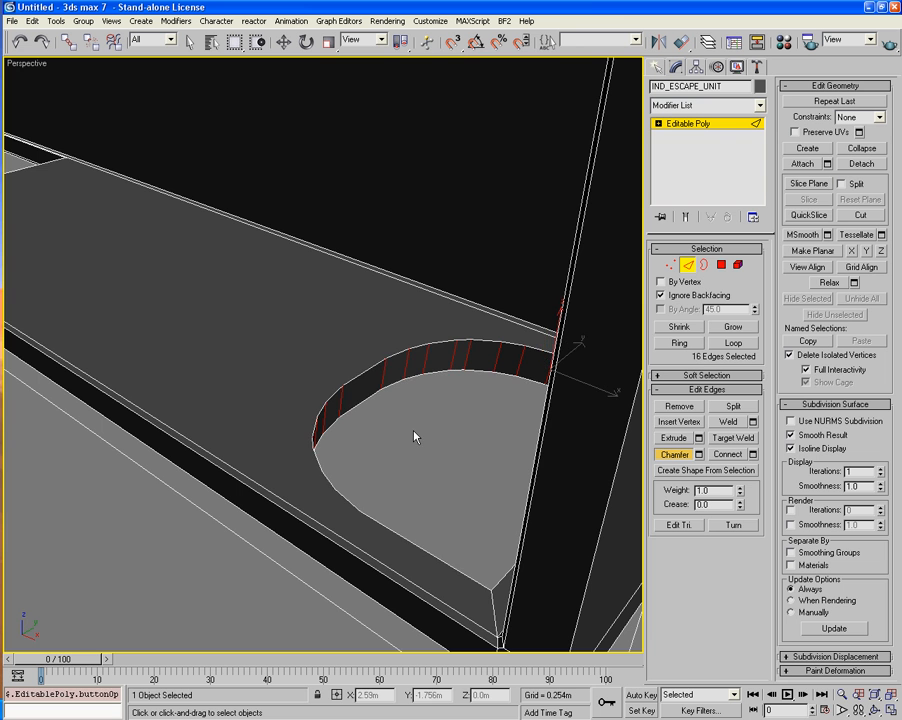
Select the hatch opening's straight top edges as a loop and add the adjoining first segment of the rounded corner.
left_click(416, 437)
middle_click_drag(416, 437, 348, 456, "alt")
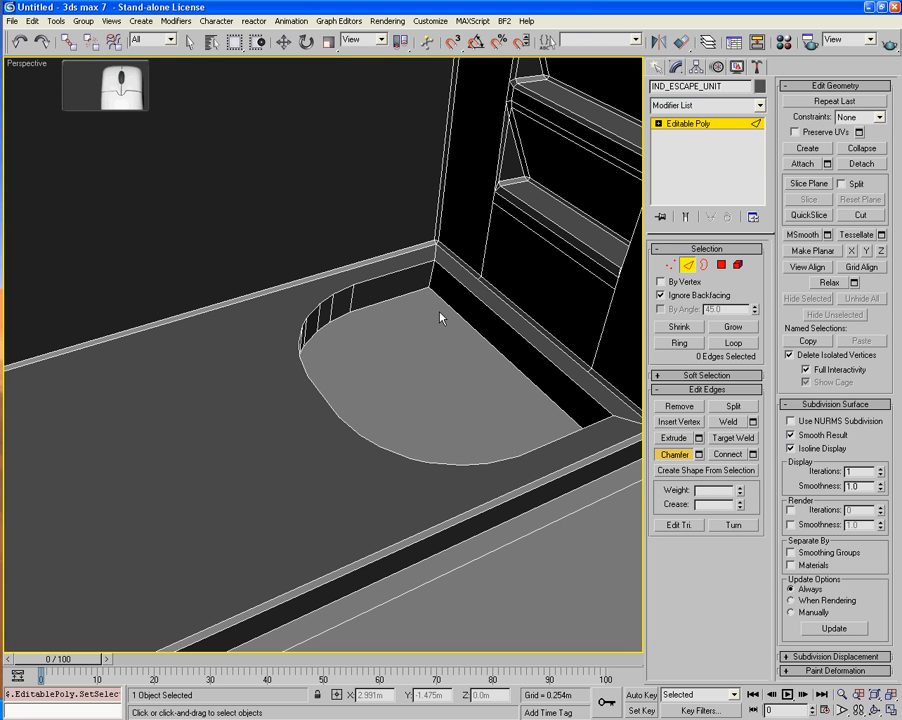
left_click(401, 268)
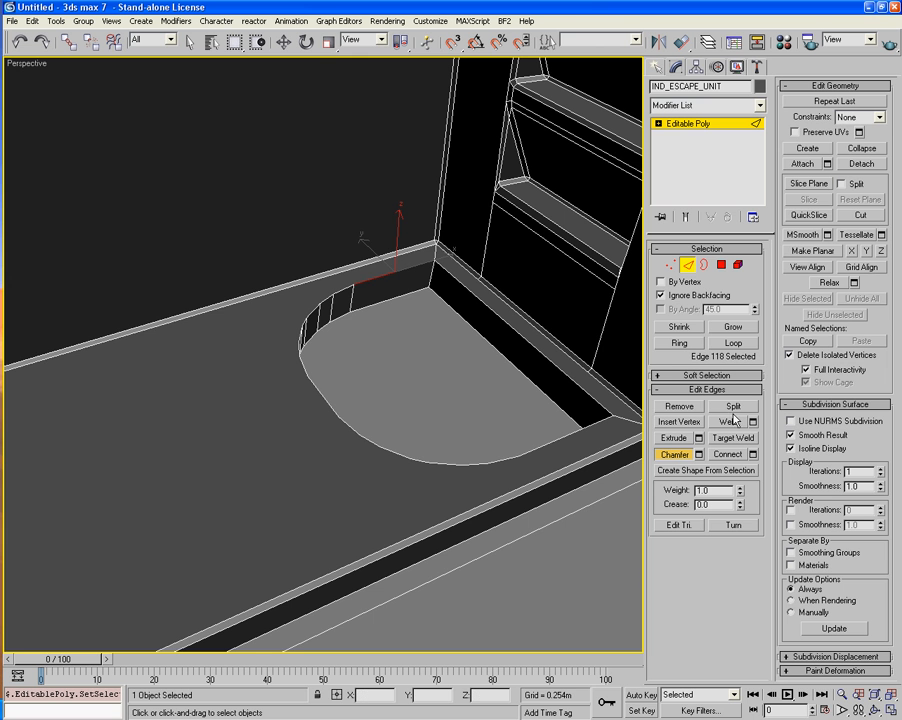
left_click(734, 343)
middle_click_drag(408, 407, 362, 403, "alt")
left_click(326, 300, "ctrl")
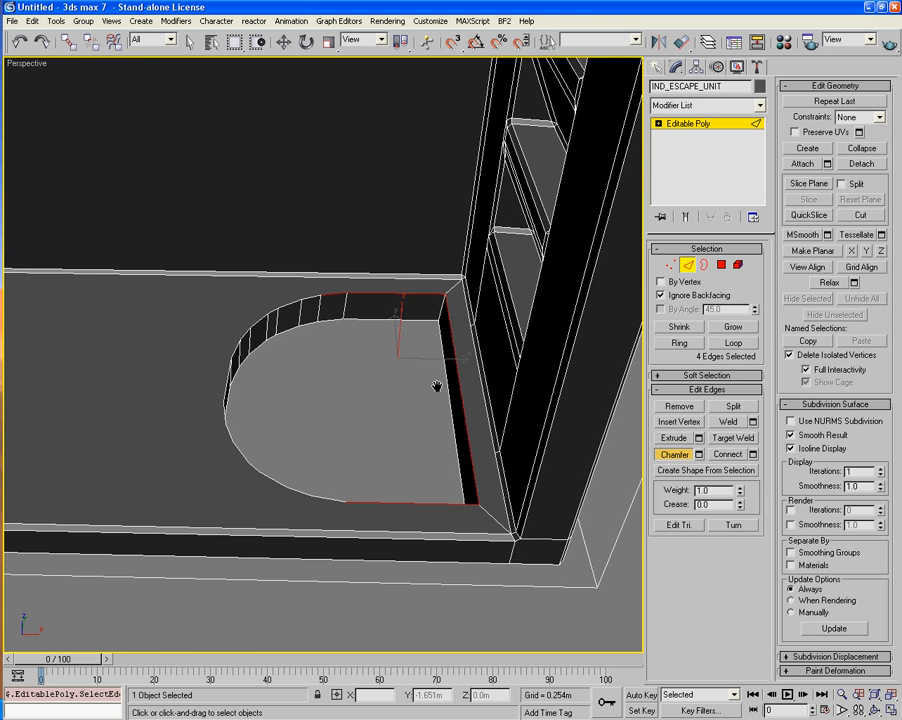
Add the next upper and first lower rim segments of the rounded corner near the long wall, and leave the Chamfer tool.
middle_click_drag(434, 384, 466, 405, "alt")
scroll(466, 405, "up", 2)
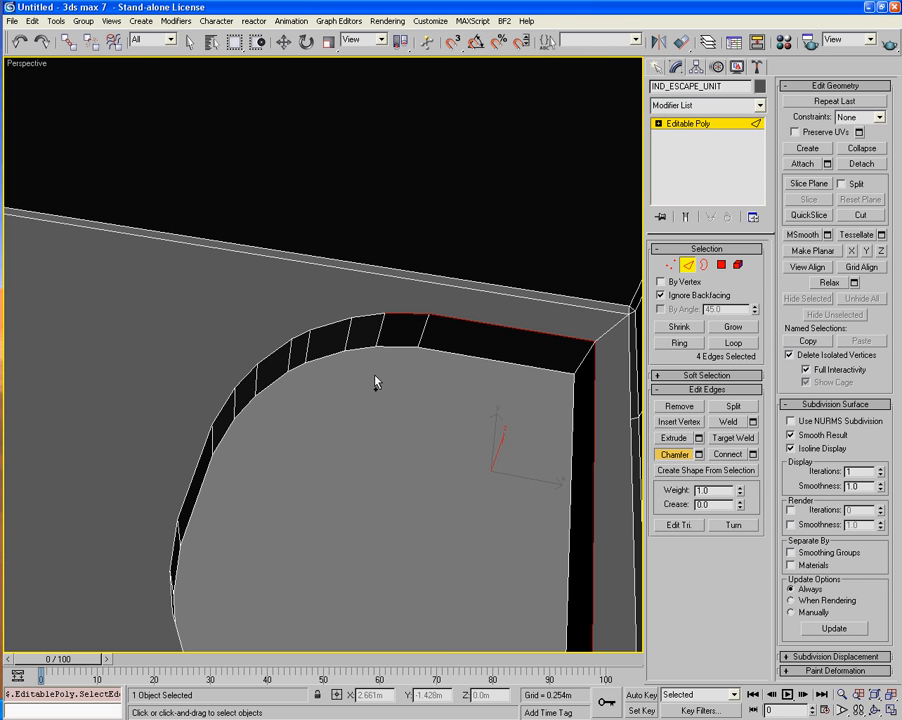
left_click(394, 311, "ctrl")
left_click(366, 316, "ctrl")
left_click(358, 349, "ctrl")
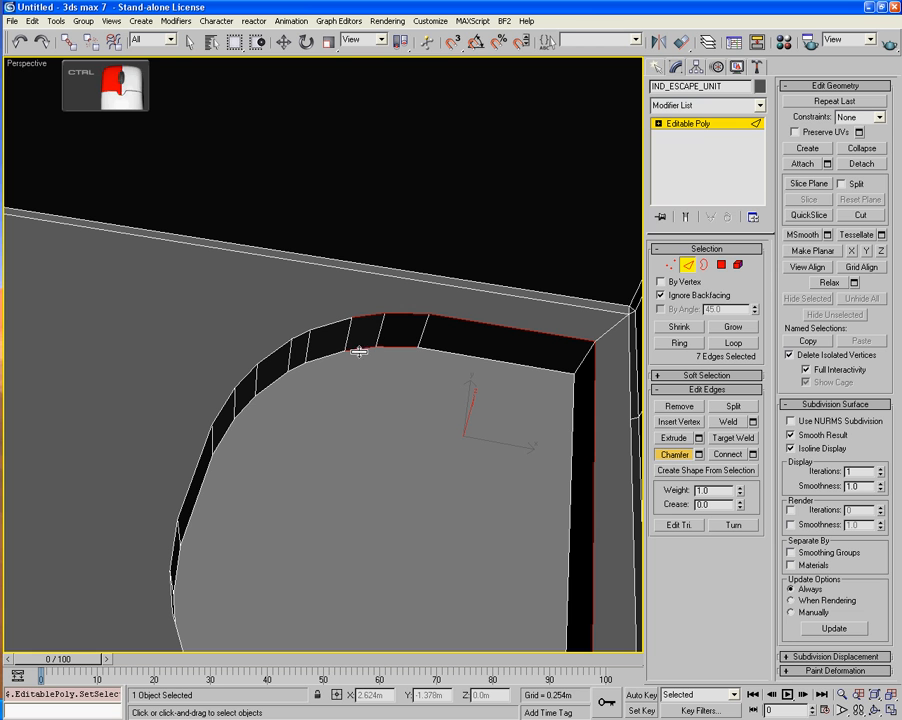
left_click(193, 48)
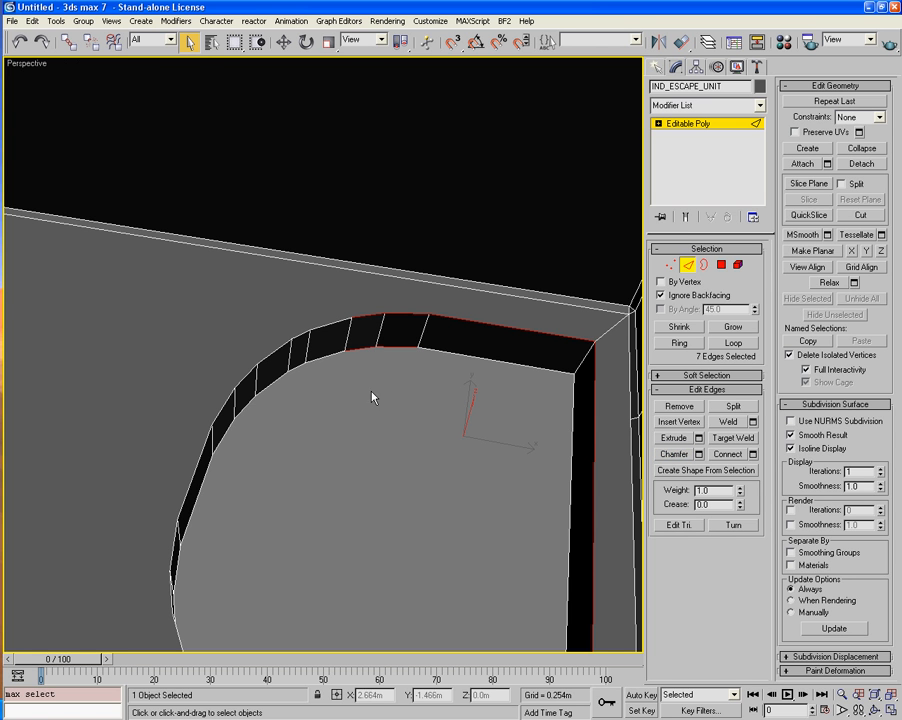
Continue adding upper and lower rim segments around the middle of the hatch's rounded corner near the long wall.
left_click(326, 362, "ctrl")
left_click(304, 347, "ctrl")
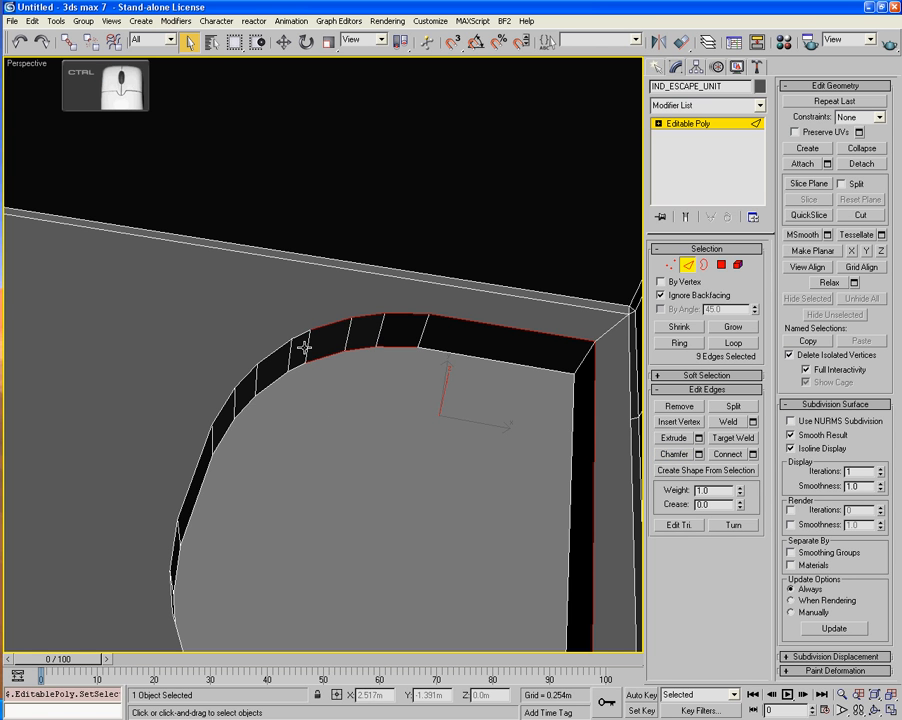
left_click(298, 369, "ctrl")
left_click(266, 383, "ctrl")
left_click(264, 385, "ctrl")
left_click(266, 356, "ctrl")
Add the last rim segments of that rounded corner and the straight upper and lower edges between the two corners.
middle_click_drag(316, 429, 344, 452, "alt")
left_click(345, 385, "ctrl")
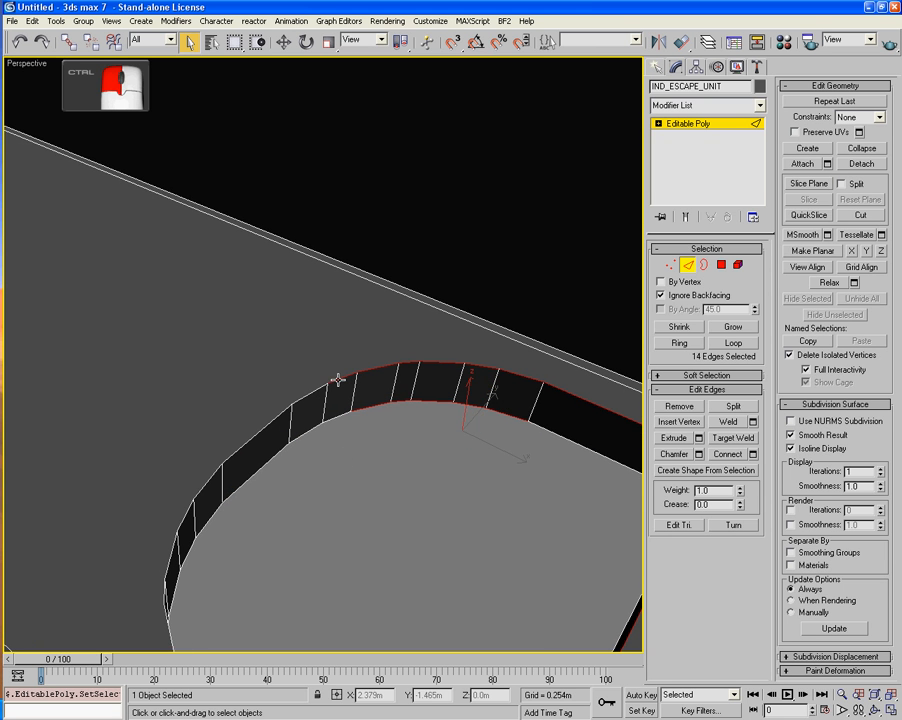
left_click(317, 423, "ctrl")
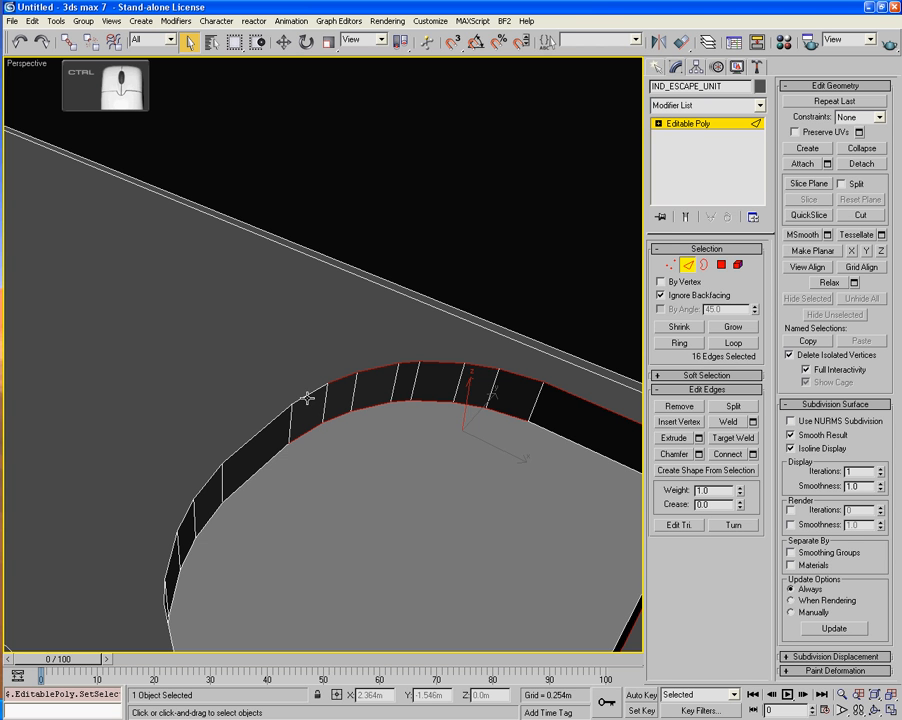
left_click(304, 393, "ctrl")
left_click(264, 428, "ctrl")
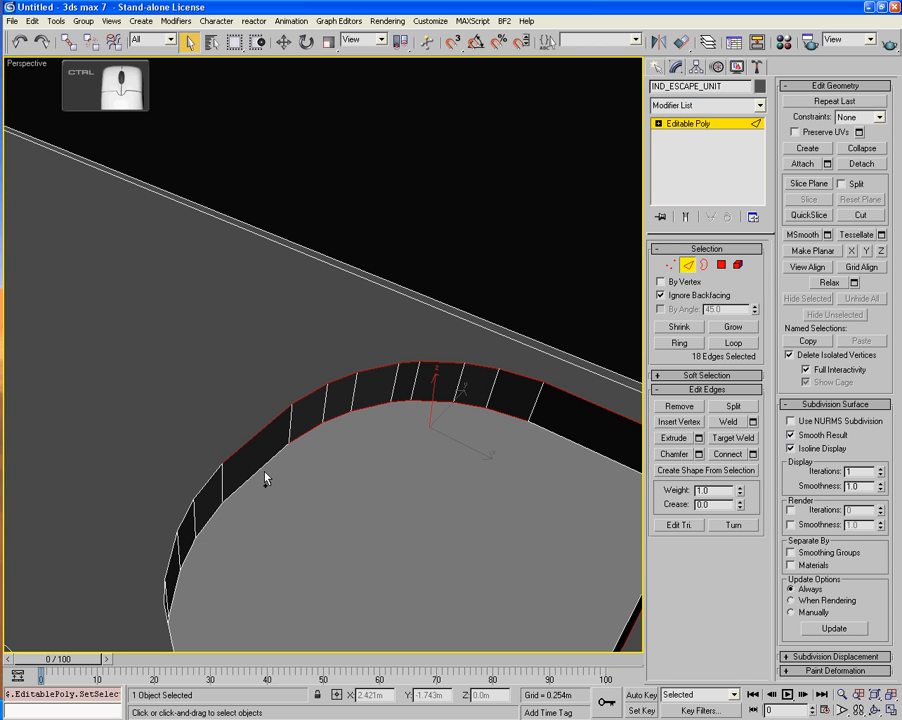
left_click(261, 468, "ctrl")
Add the first upper and lower rim segments of the hatch's second rounded corner to the edge selection.
middle_click_drag(261, 468, 261, 400, "alt")
left_click(262, 427, "ctrl")
left_click(259, 383, "ctrl")
left_click(216, 433, "ctrl")
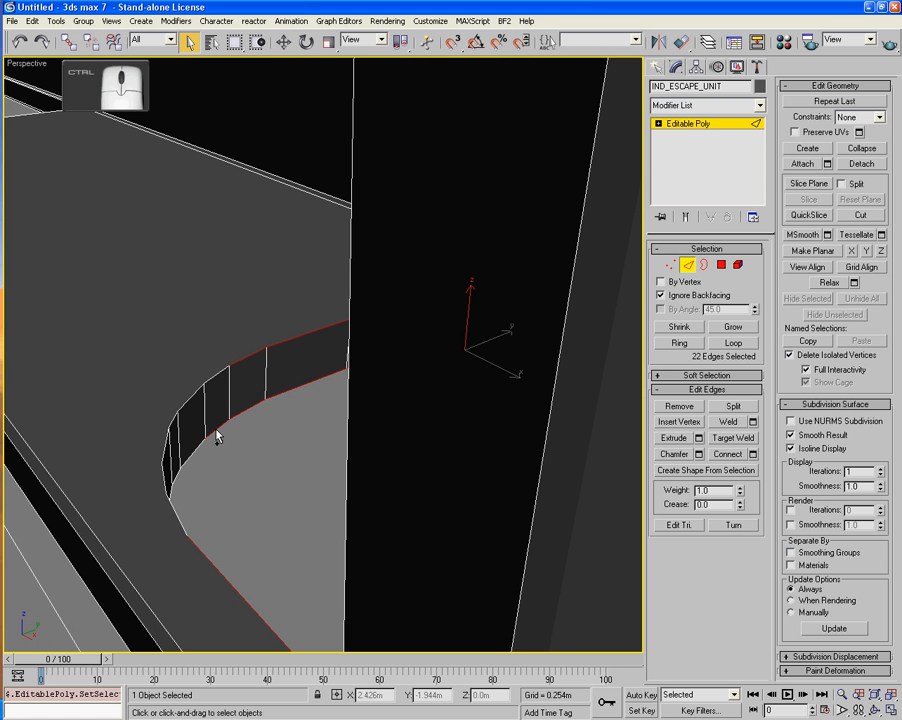
left_click(209, 374, "ctrl")
left_click(192, 396, "ctrl")
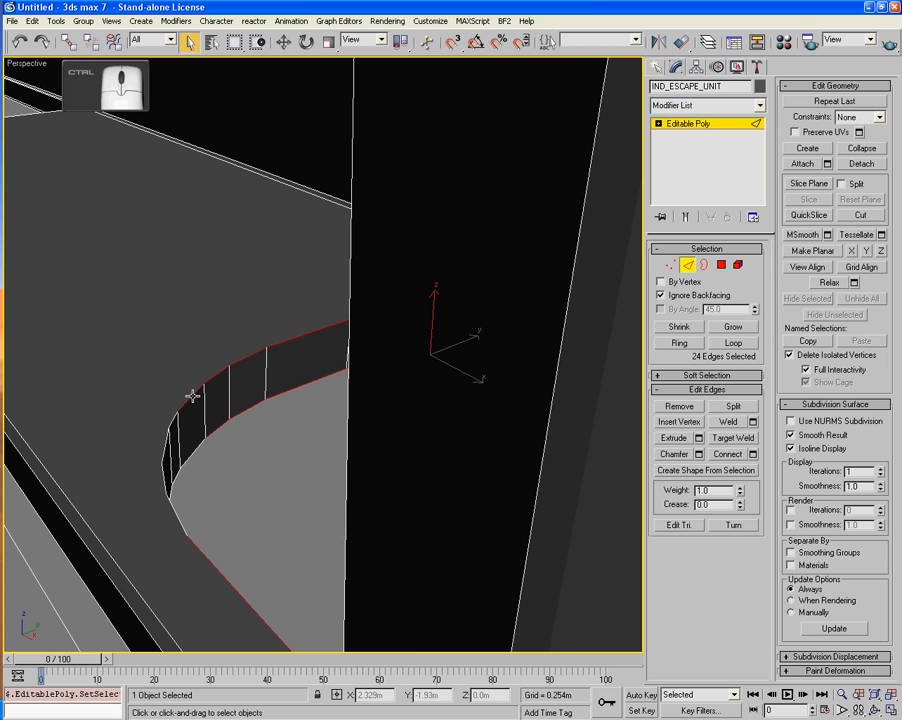
Add the remaining upper and lower rim segments of the second rounded corner up to the hatch's straight side.
middle_click_drag(204, 450, 445, 430)
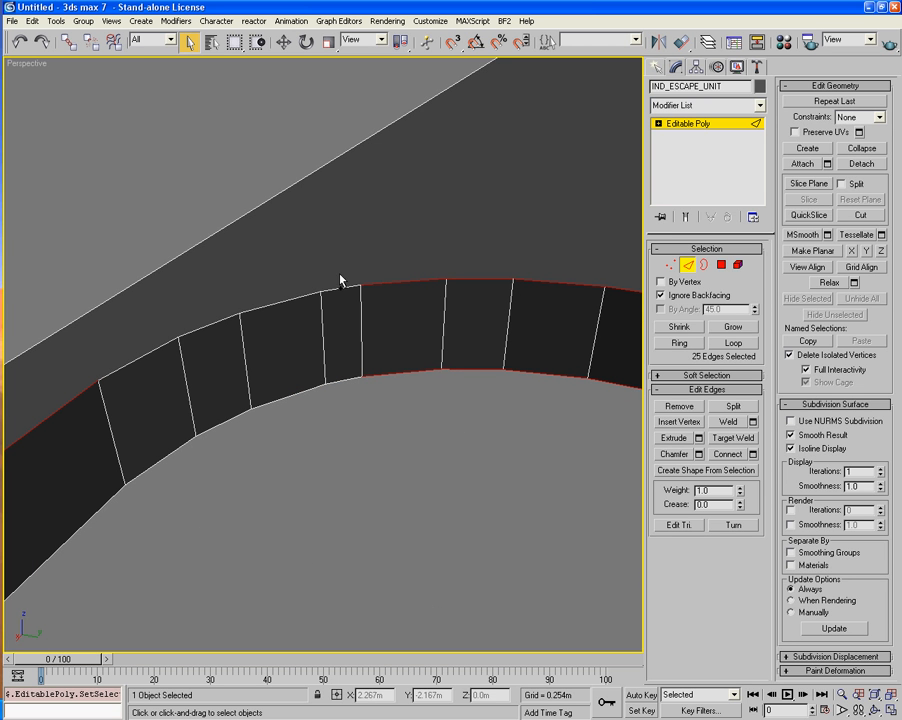
left_click_drag(340, 281, 288, 283, "ctrl")
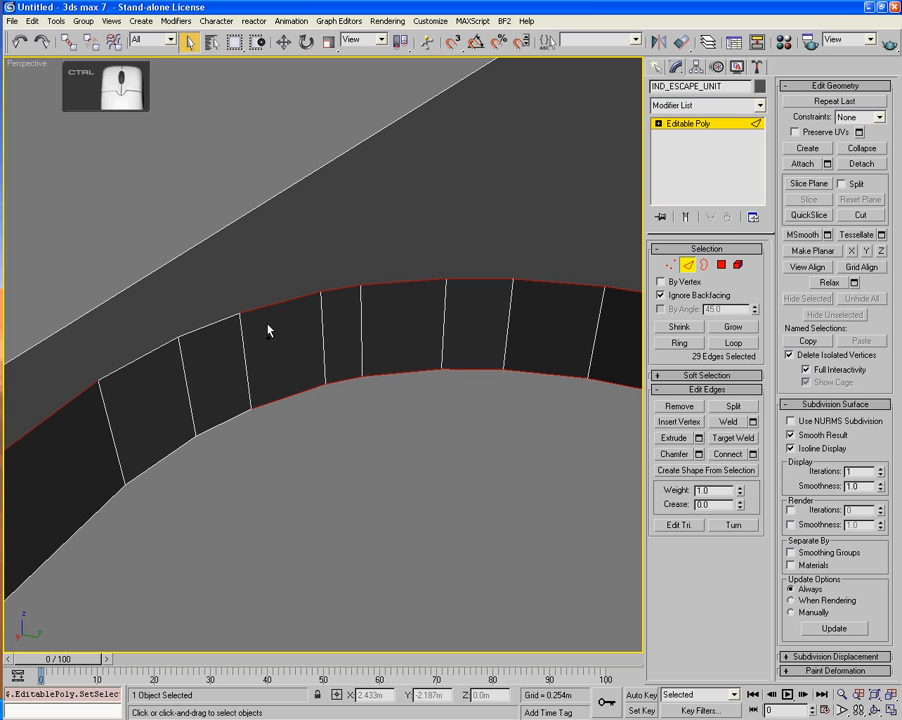
left_click_drag(224, 468, 207, 322, "ctrl")
left_click_drag(162, 464, 151, 350, "ctrl")
middle_click_drag(125, 378, 525, 393, "alt")
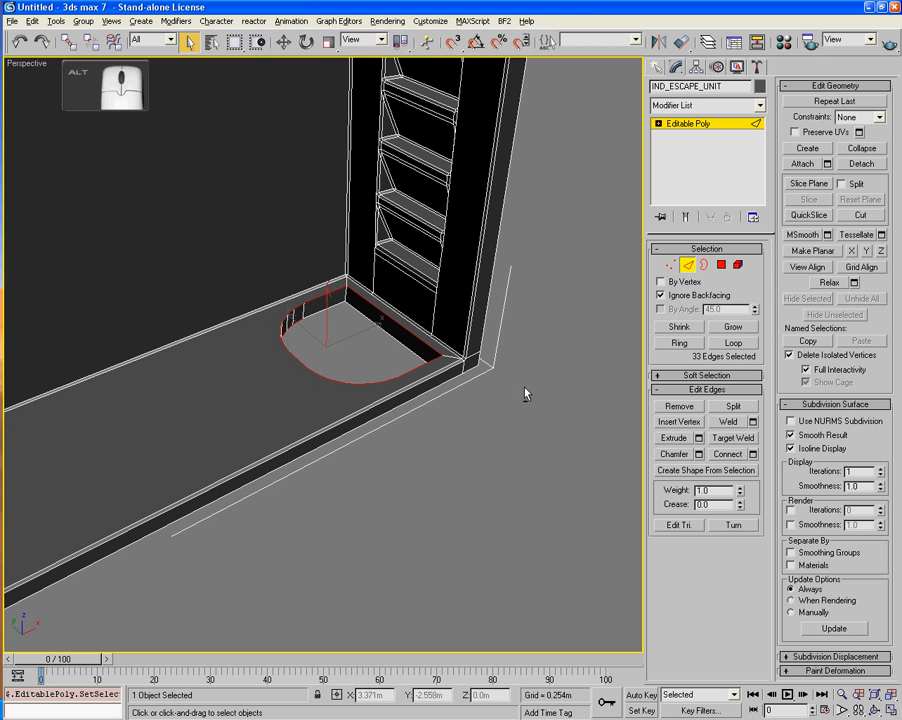
Add the remaining straight lower edges of the hatch opening to complete the rim selection.
left_click(332, 326, "ctrl")
middle_click_drag(332, 326, 373, 320, "alt")
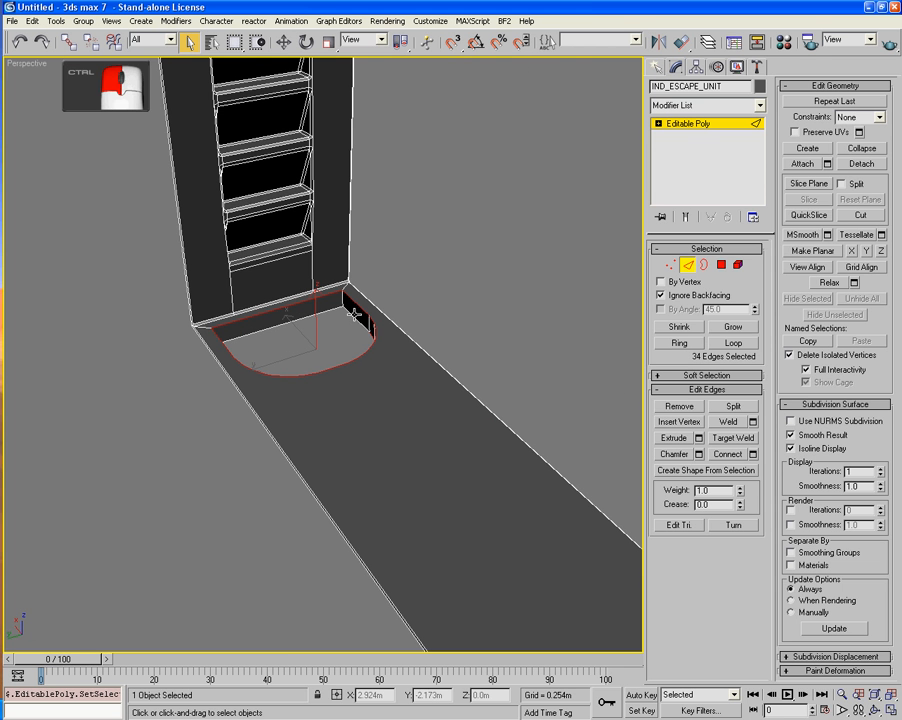
left_click(350, 328, "ctrl")
left_click(308, 354, "ctrl")
middle_click_drag(308, 354, 139, 346, "alt")
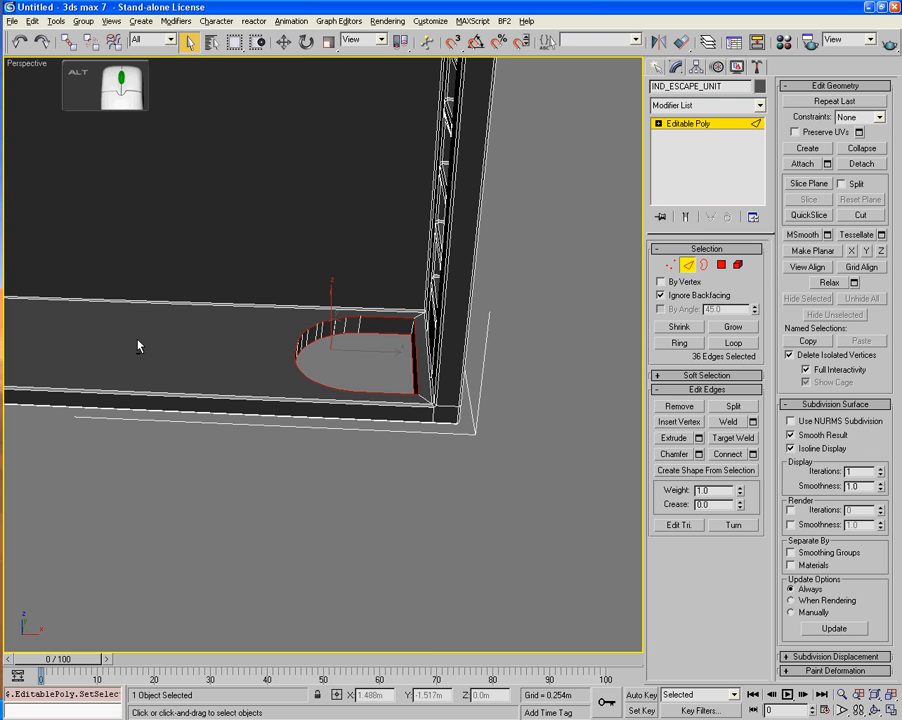
Chamfer the selected hatch rim edges by 0.01 m and clear the edge selection.
left_click(699, 453)
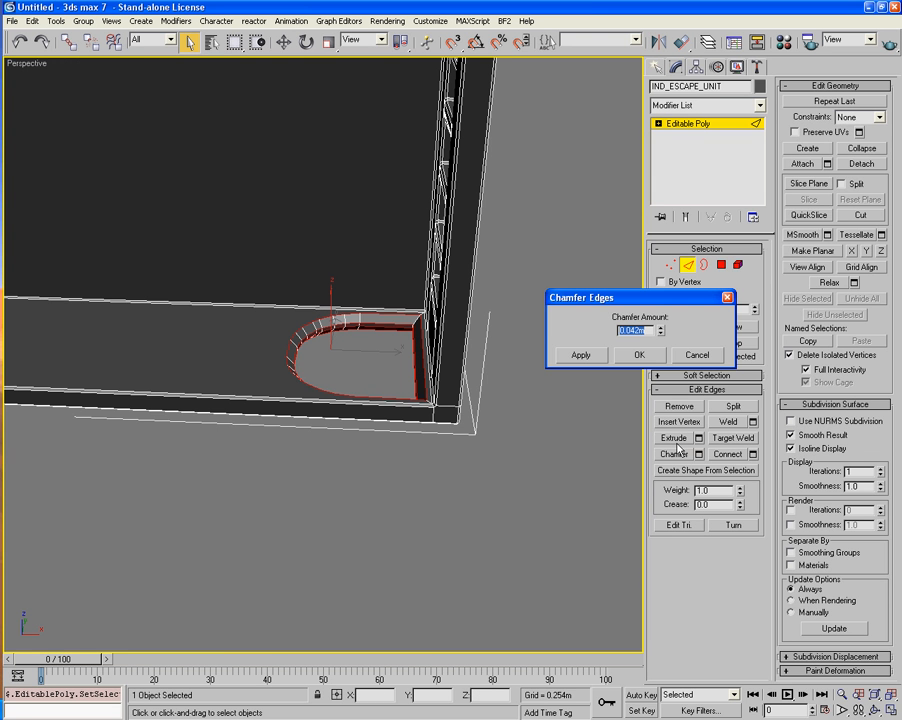
type("0.01")
key("Tab")
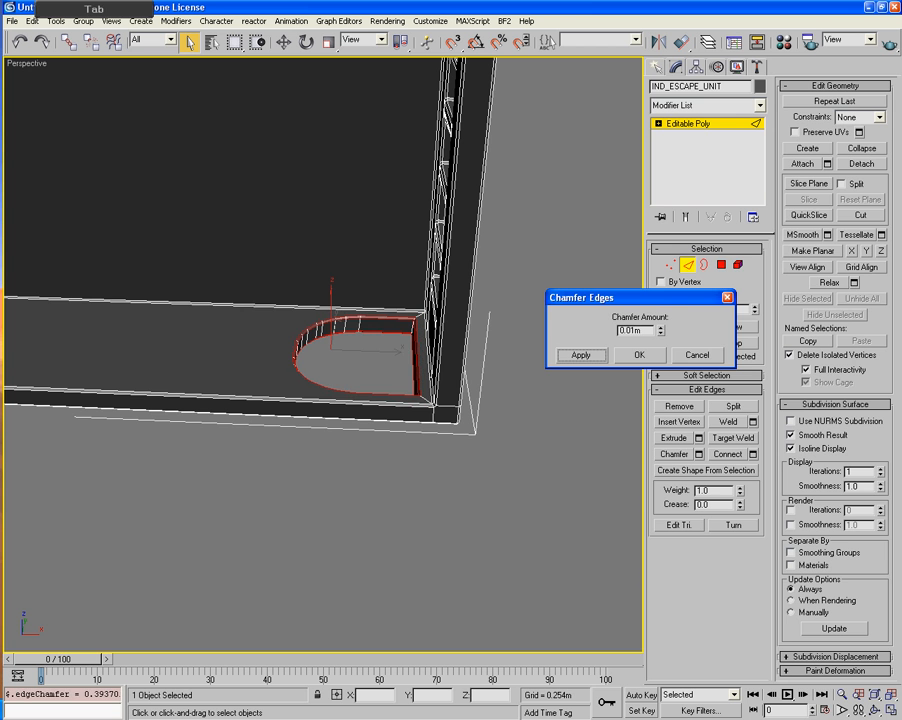
left_click(639, 355)
left_click(522, 372)
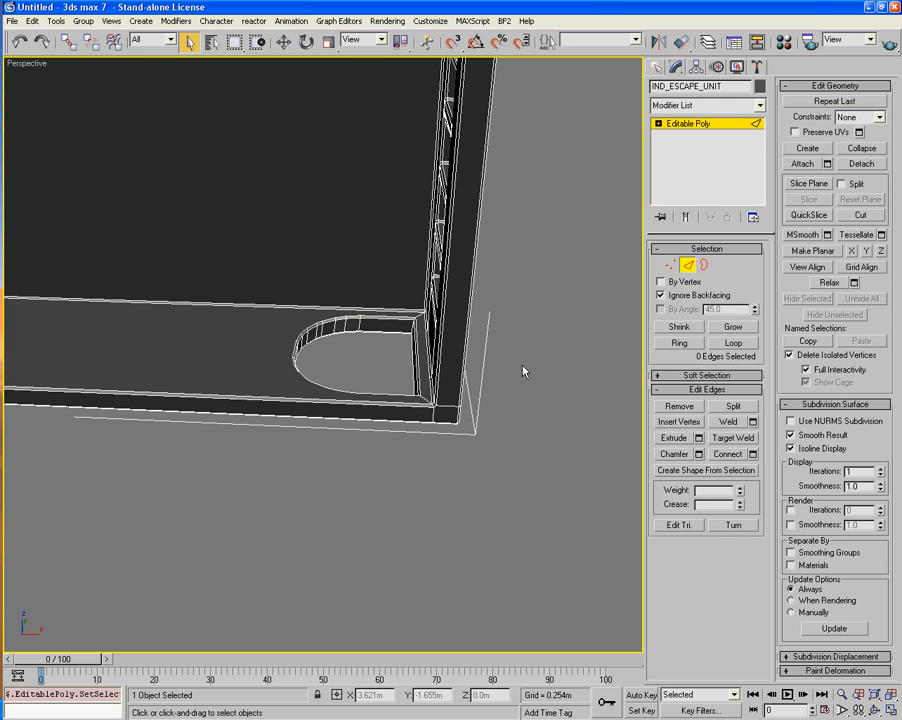
Render the escape unit from several angles to examine the shading of its side faces.
key("F9")
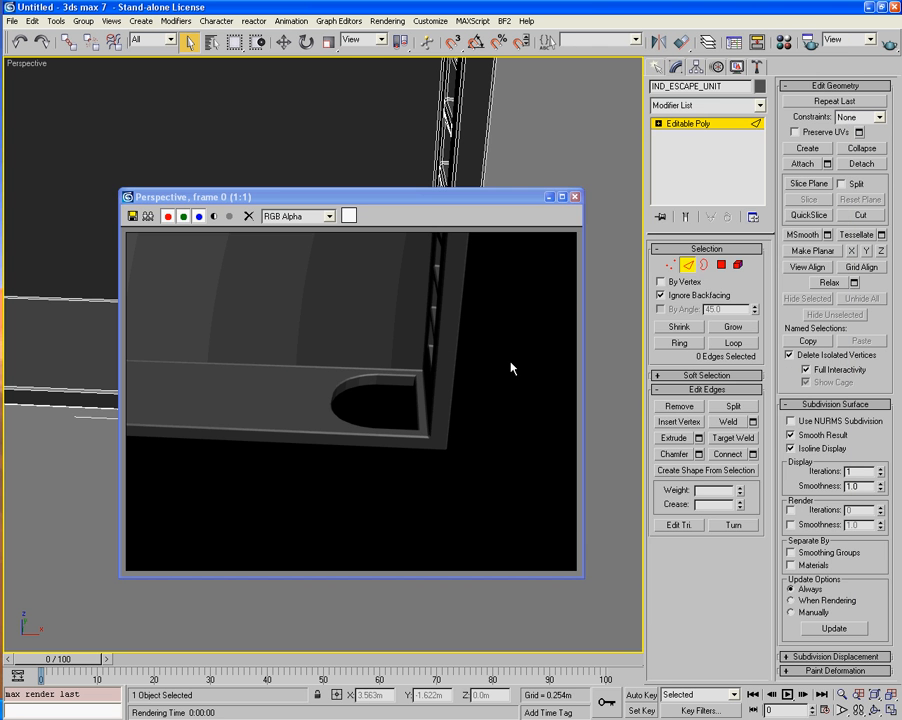
left_click(574, 198)
scroll(403, 358, "down", 10)
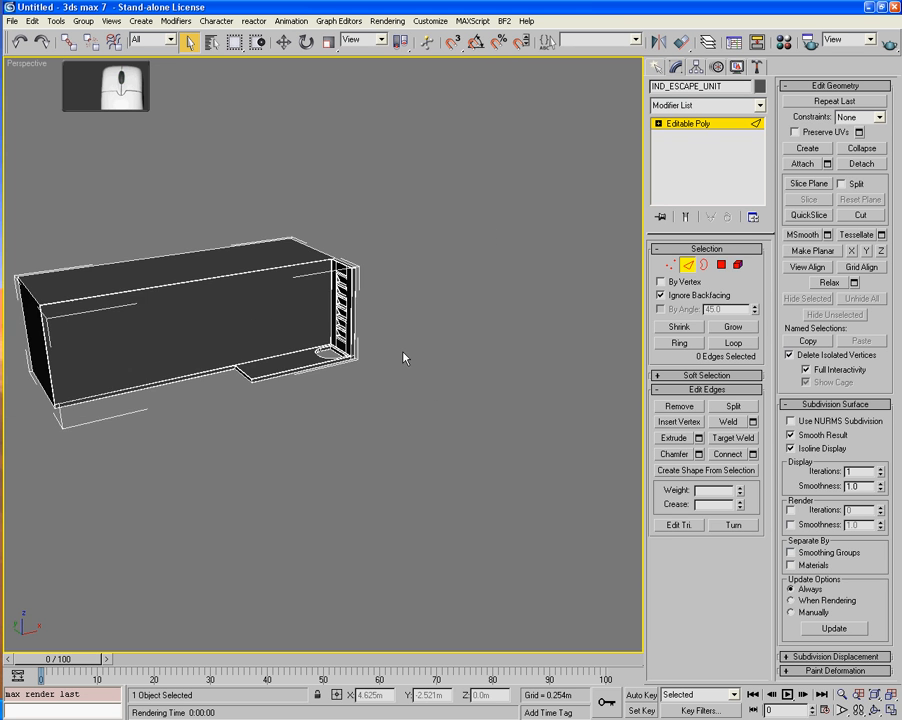
middle_click_drag(403, 358, 423, 366, "alt")
key("F9")
scroll(423, 366, "up", 5)
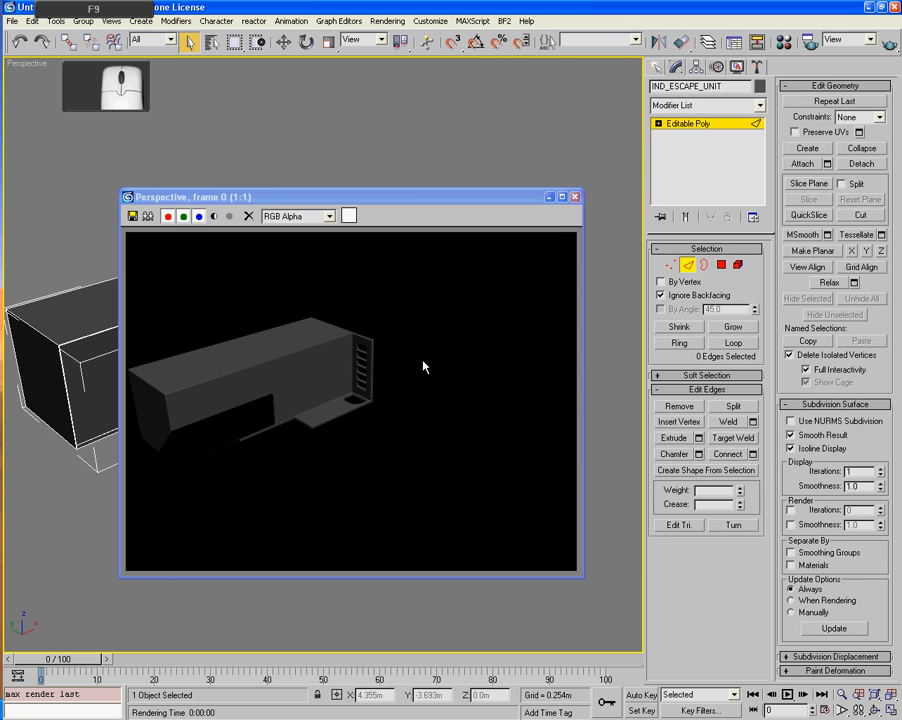
left_click(575, 198)
middle_click_drag(350, 326, 408, 289)
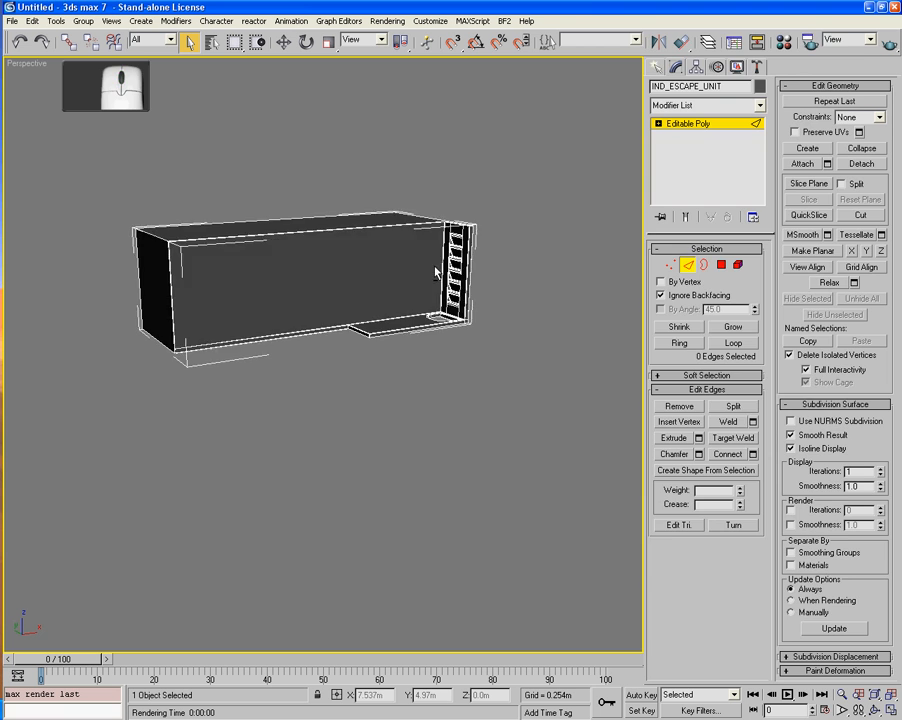
key("F9")
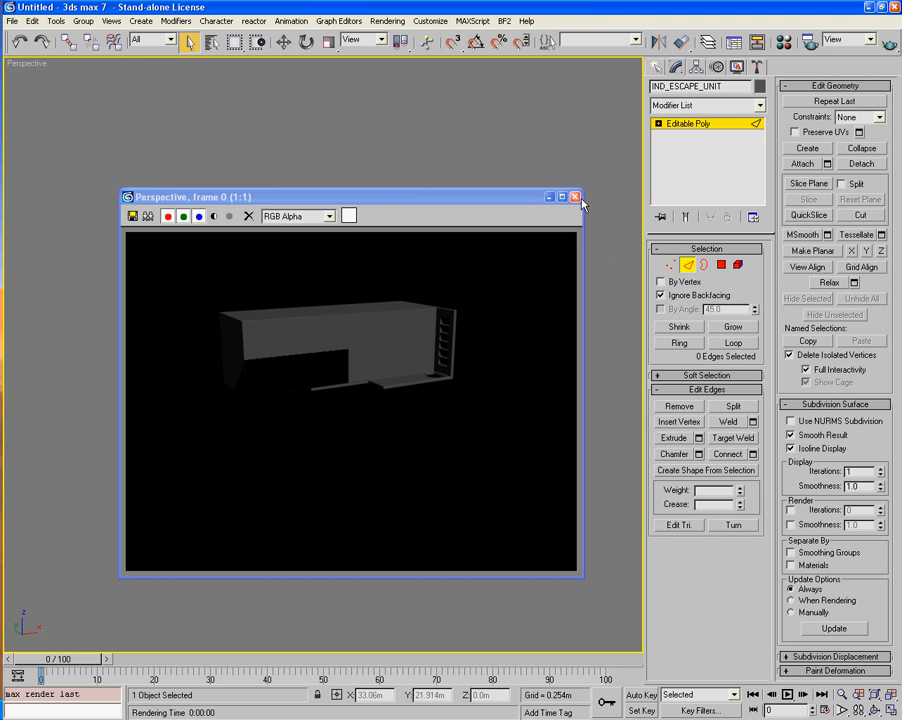
left_click(575, 197)
scroll(308, 389, "up", 5)
scroll(308, 390, "down", 4)
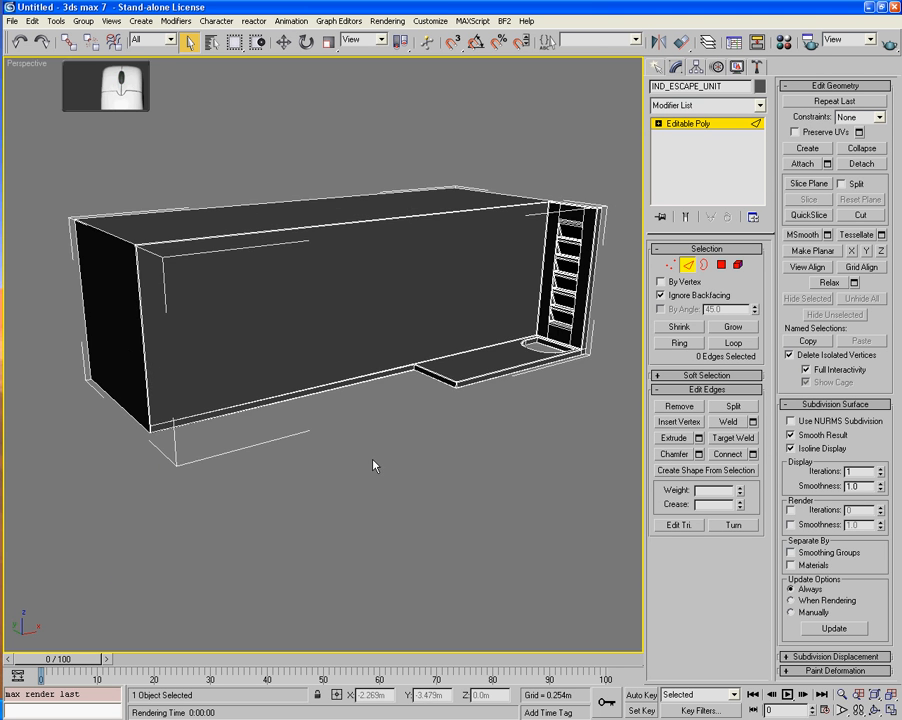
Delete the unit's large side polygon, cap the open border to rebuild the face, and test render it.
middle_click_drag(374, 465, 419, 322, "alt")
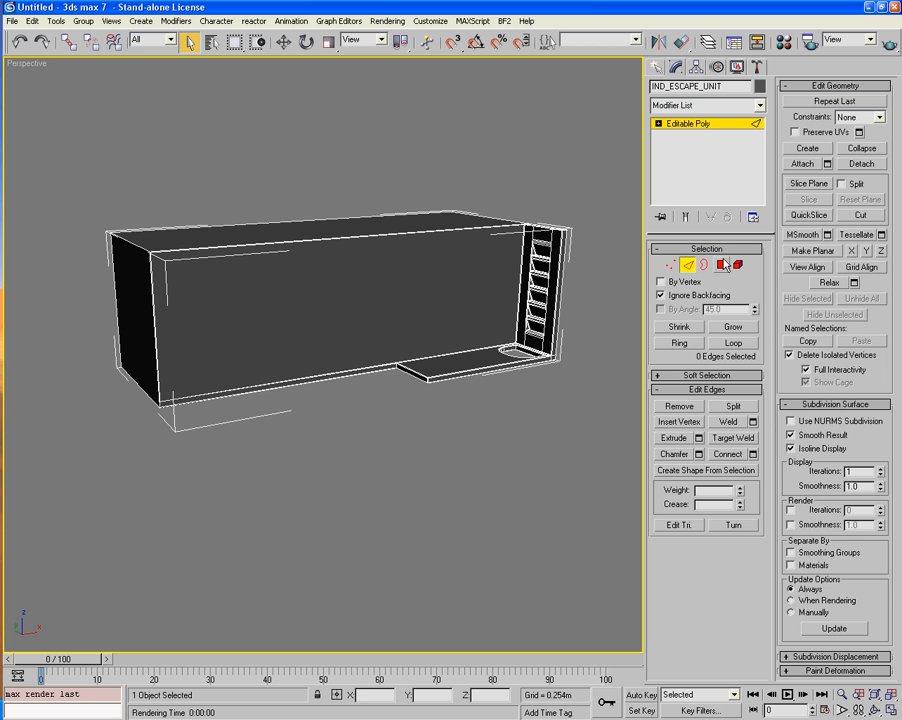
key("4")
left_click(470, 281)
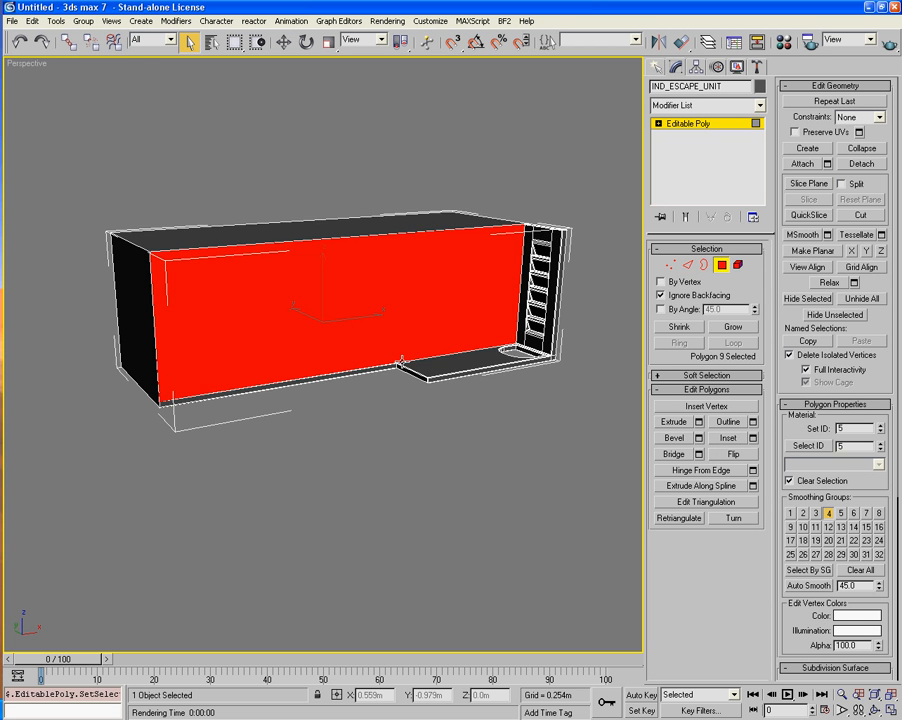
key("Delete")
middle_click_drag(368, 390, 703, 268, "alt")
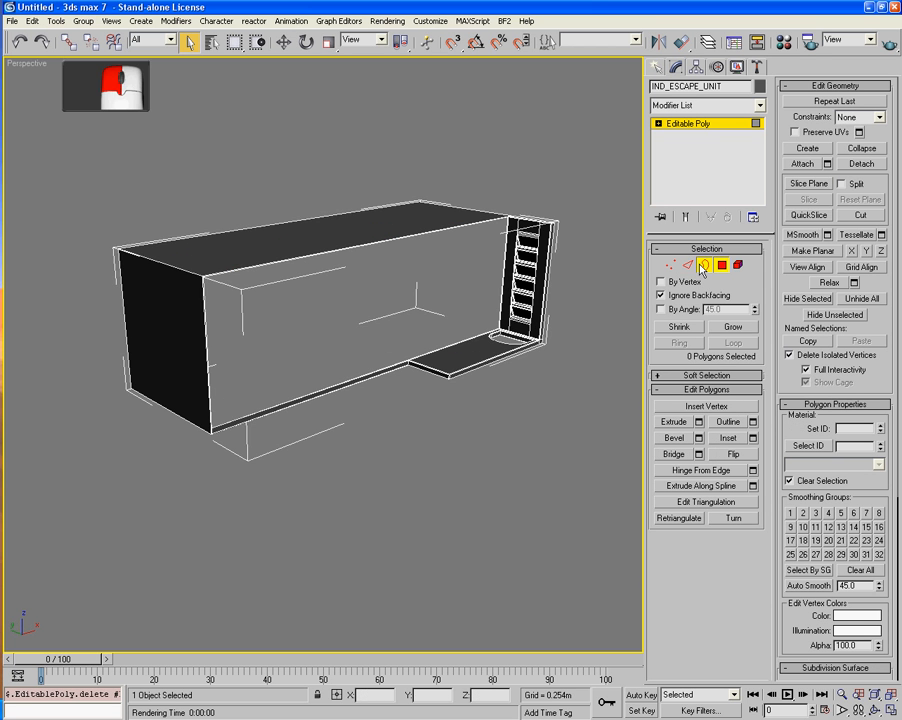
left_click(704, 266)
left_click(481, 224)
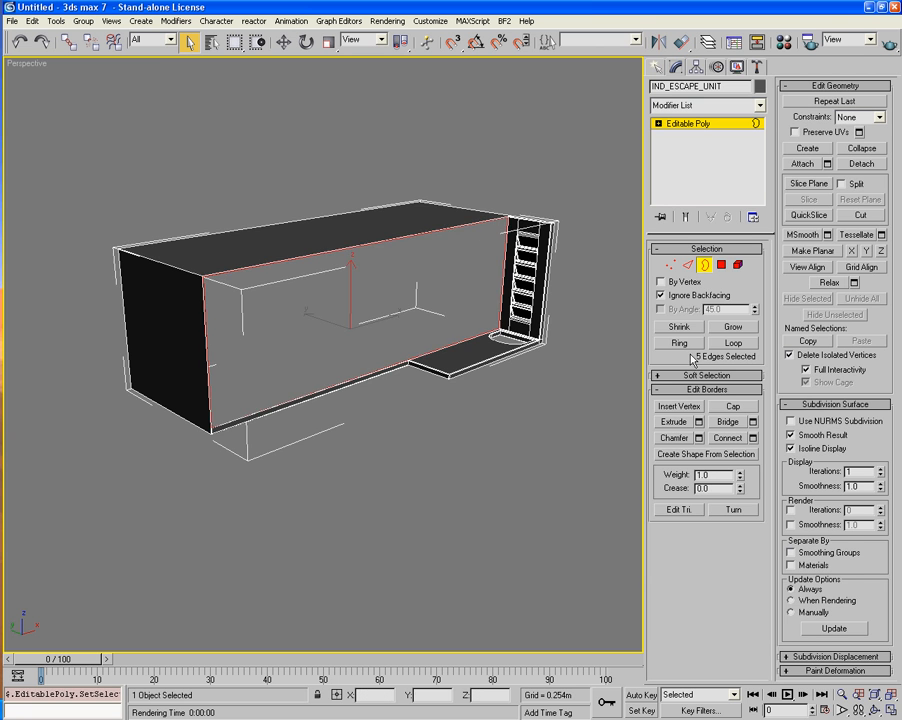
left_click(731, 406)
key("F9")
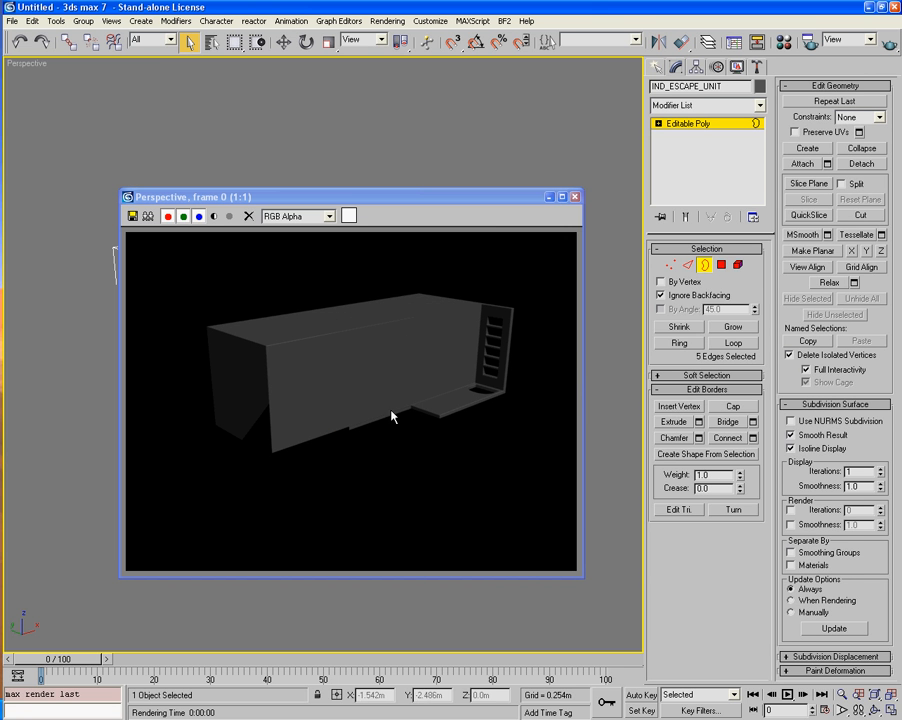
left_click(575, 197)
Delete the long narrow polygon below the unit's large side face and the polygon closing its far end.
middle_click_drag(433, 361, 419, 335, "alt")
left_click(364, 387)
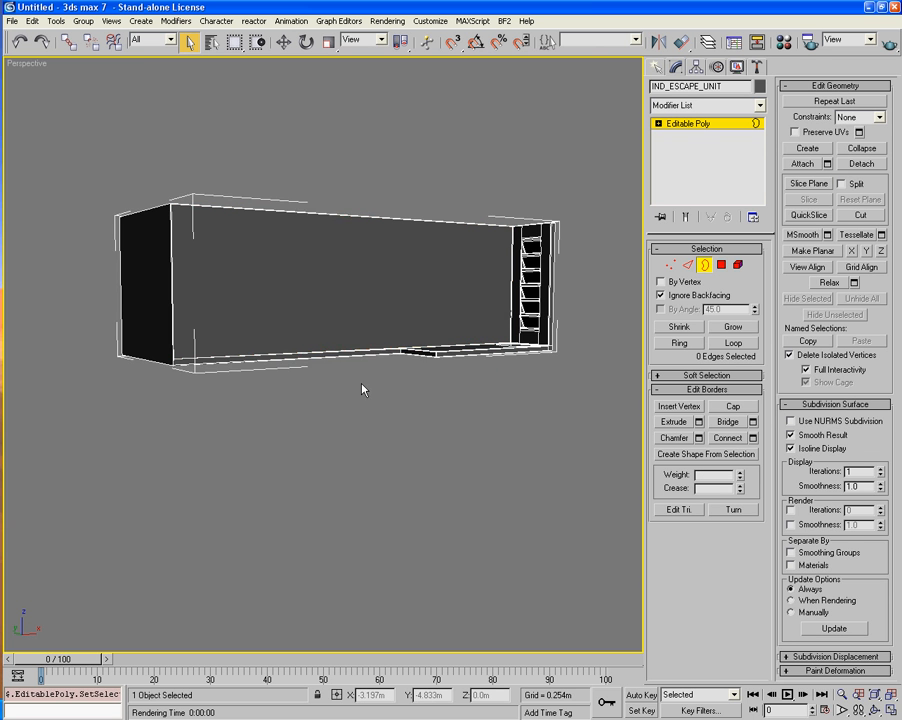
right_click(355, 385)
left_click(721, 265)
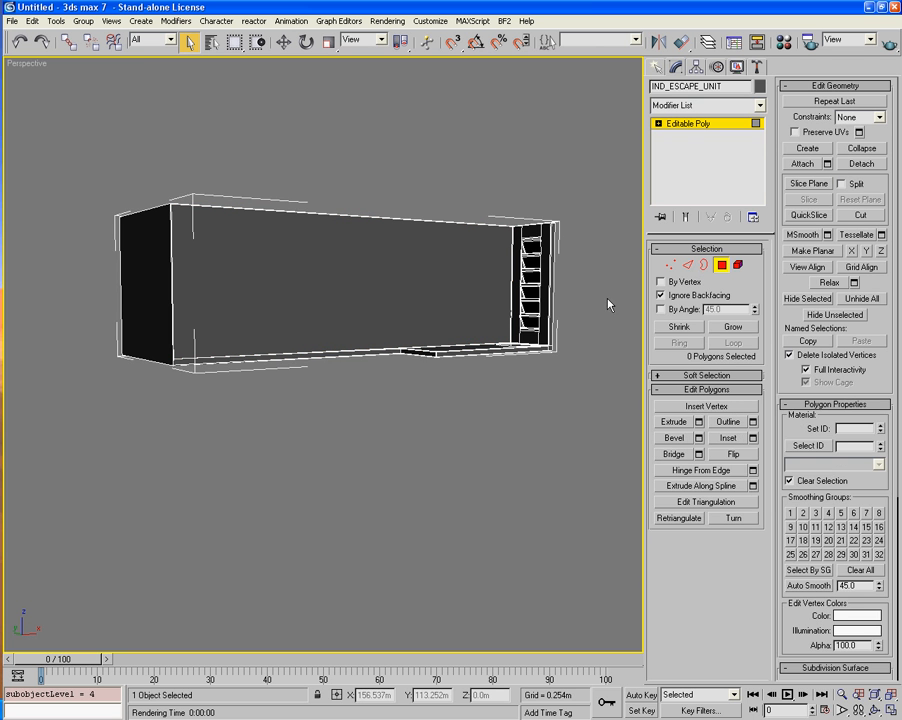
left_click(258, 372)
key("Delete")
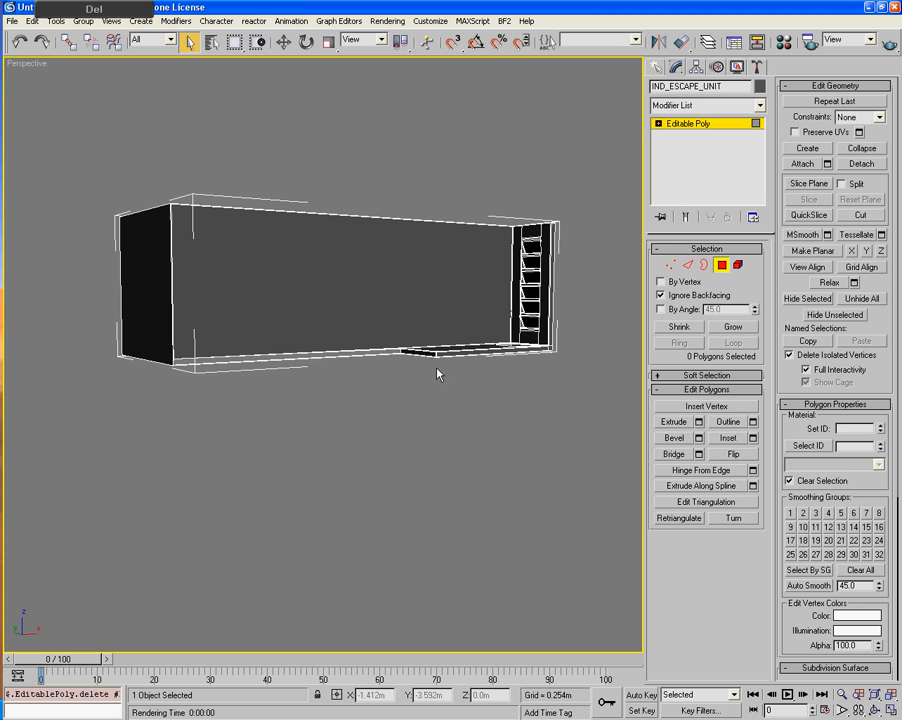
left_click(160, 324)
key("Delete")
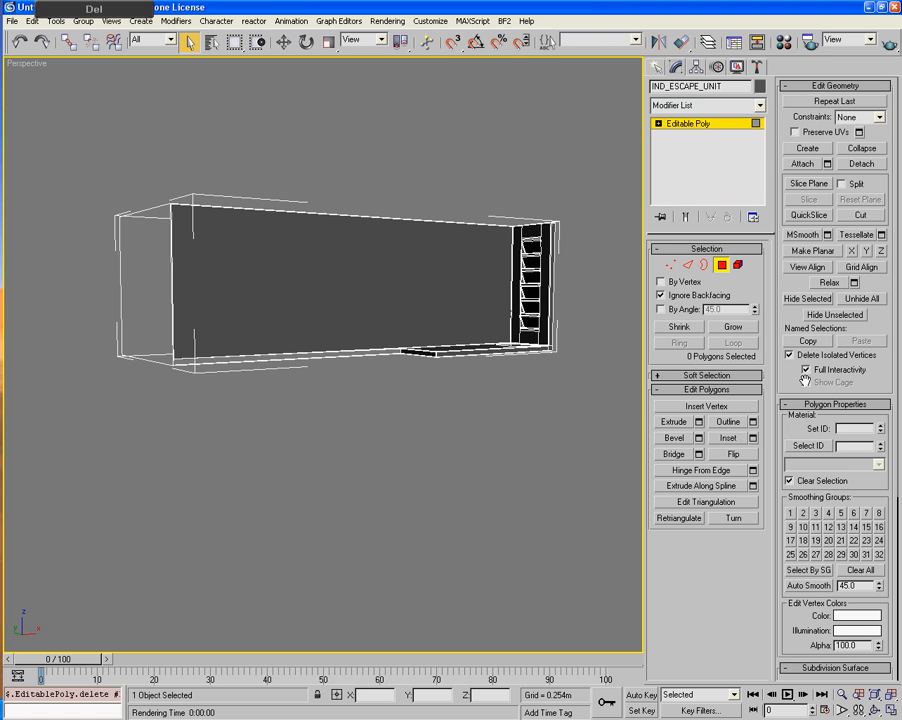
Select both open borders at the far end and lower strip, cap them, and test render the unit.
left_click(704, 265)
key("ctrl+a")
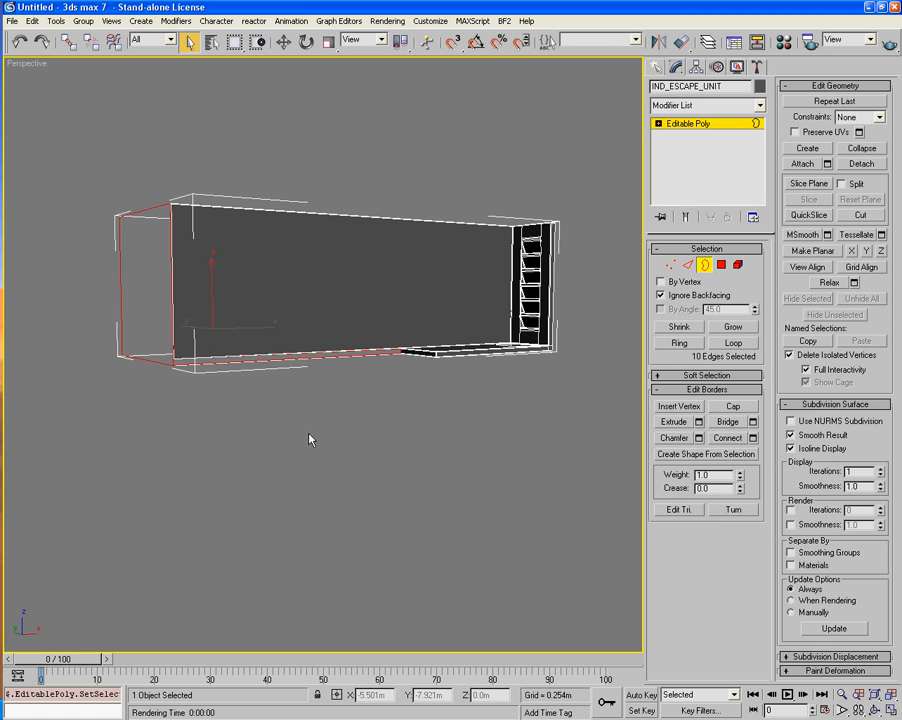
left_click(733, 406)
key("F9")
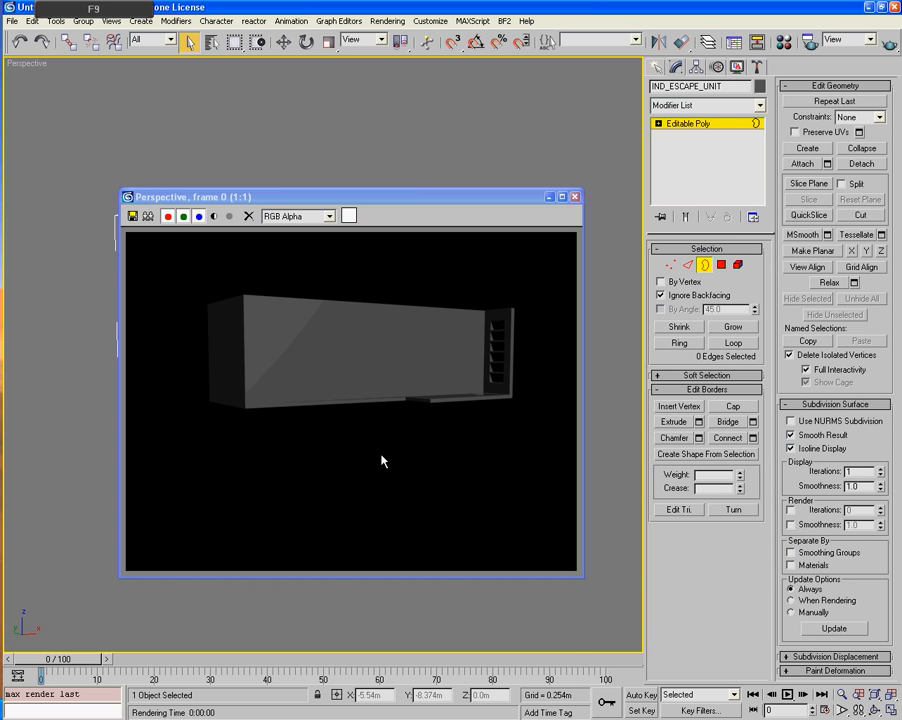
left_click(576, 201)
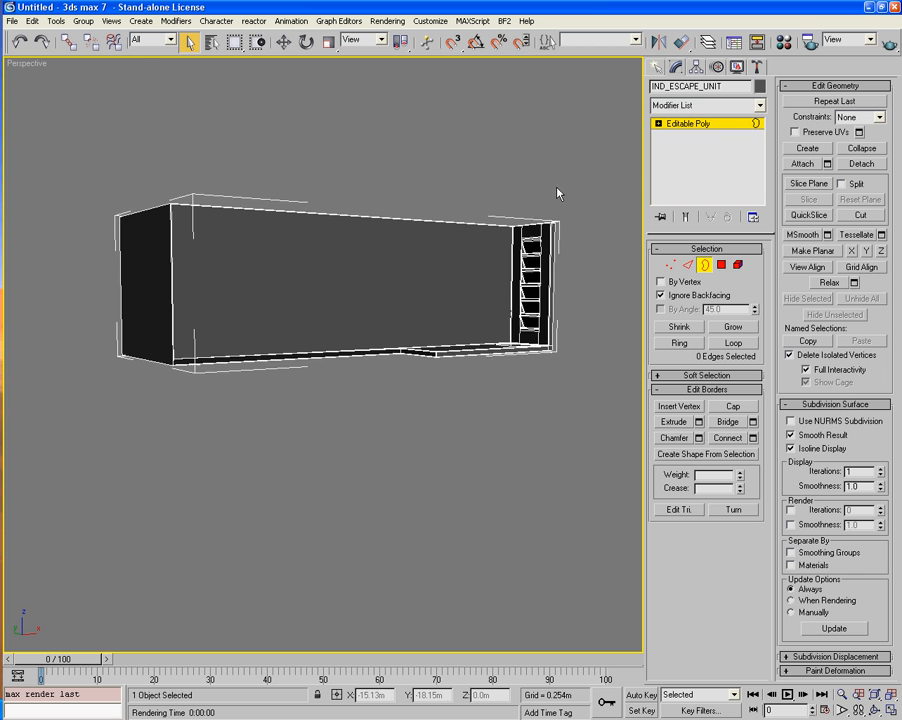
left_click(555, 193)
Create an 18-sided cylinder on the unit's large side face using AutoGrid, with about 1.16 m radius and 3.47 m height.
middle_click_drag(477, 193, 379, 227, "alt")
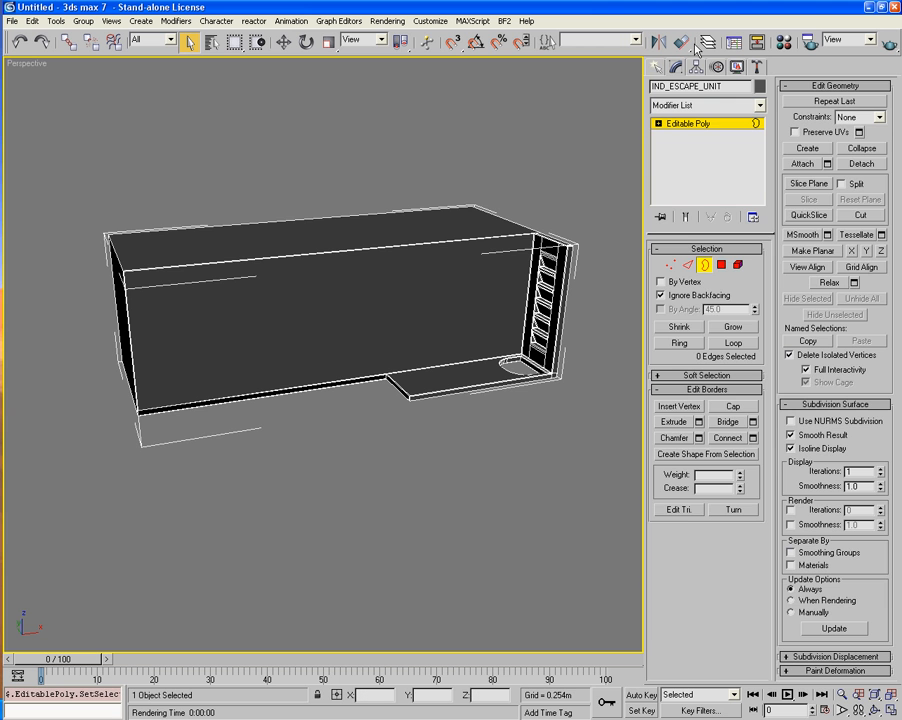
left_click(657, 67)
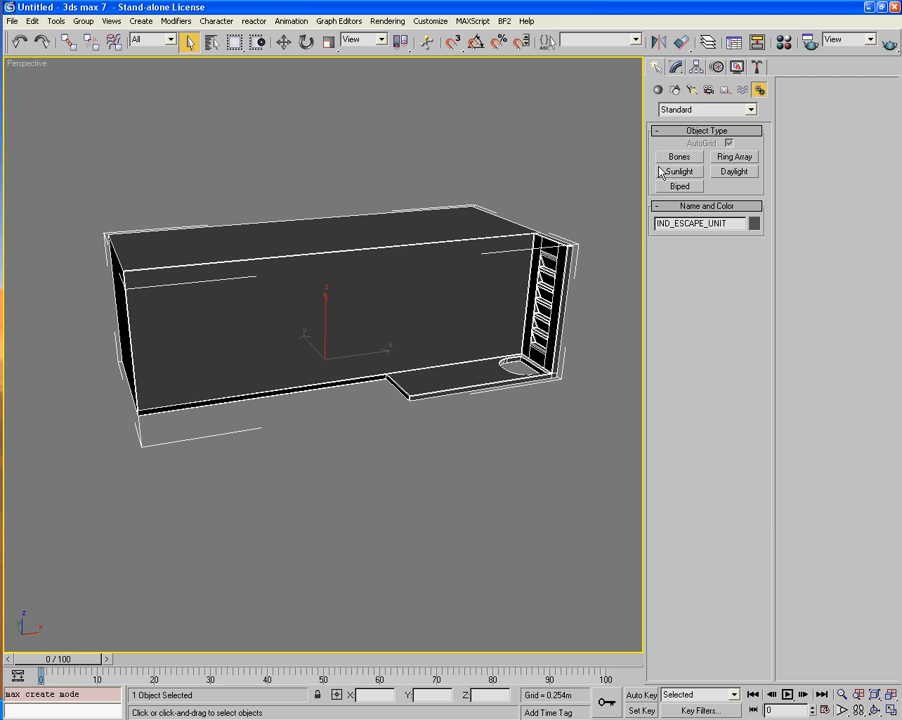
left_click(658, 90)
left_click(689, 189)
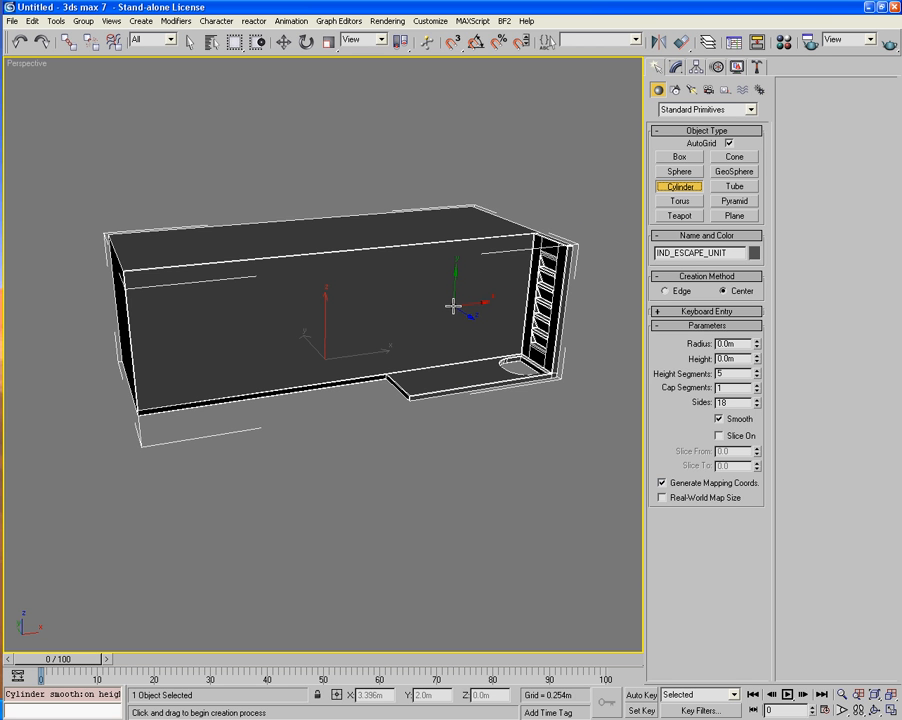
left_click_drag(453, 308, 455, 366)
left_click(565, 504)
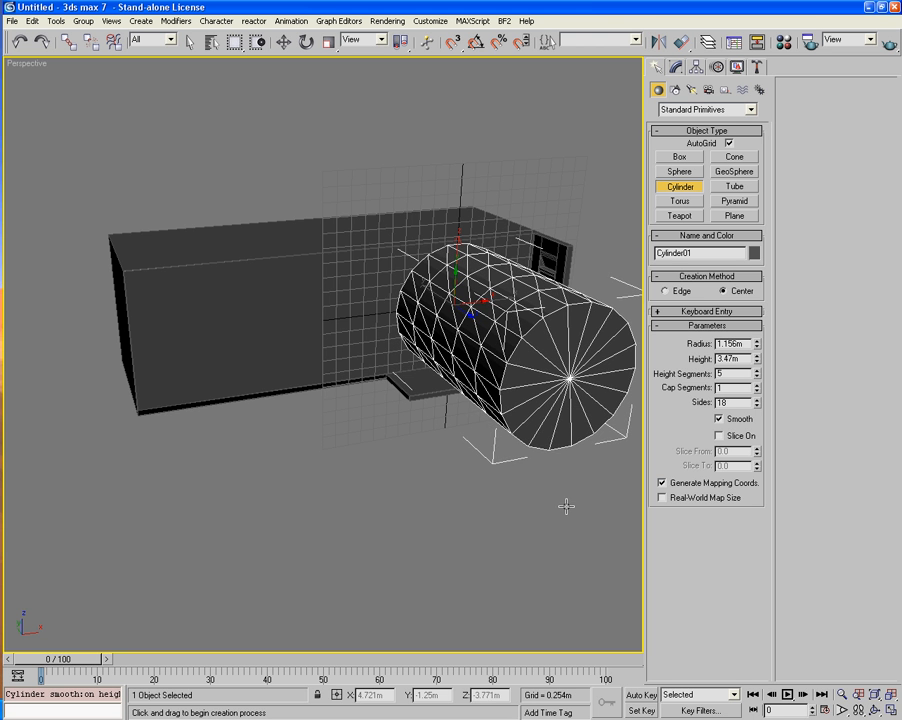
right_click(566, 508)
In the shaded Front view, move the cylinder to about X 1.72 m and Z 1.30 m, near the slatted end.
key("f")
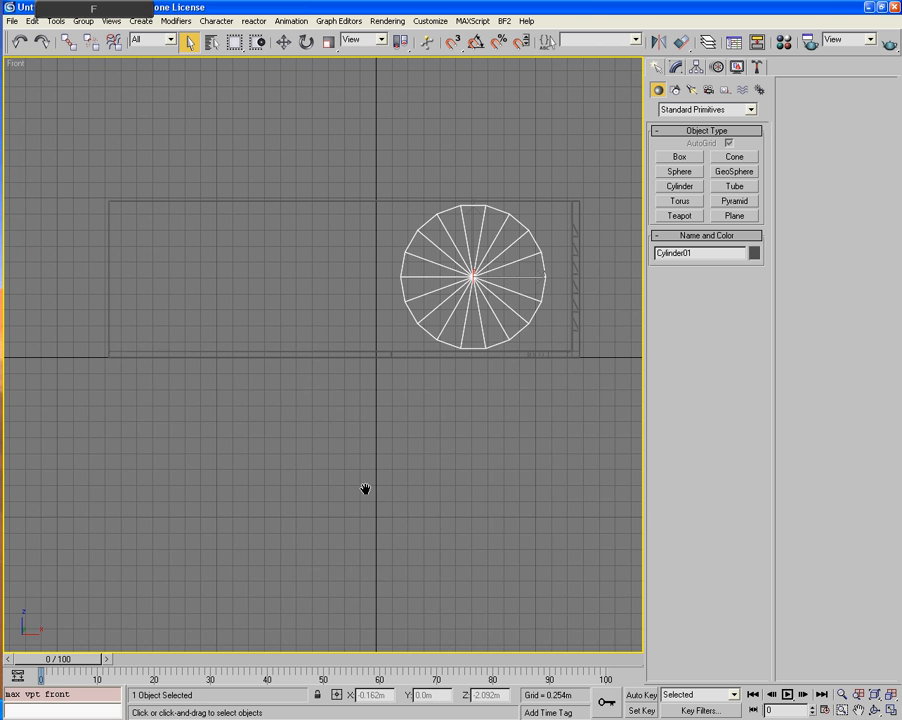
key("F4")
left_click(284, 43)
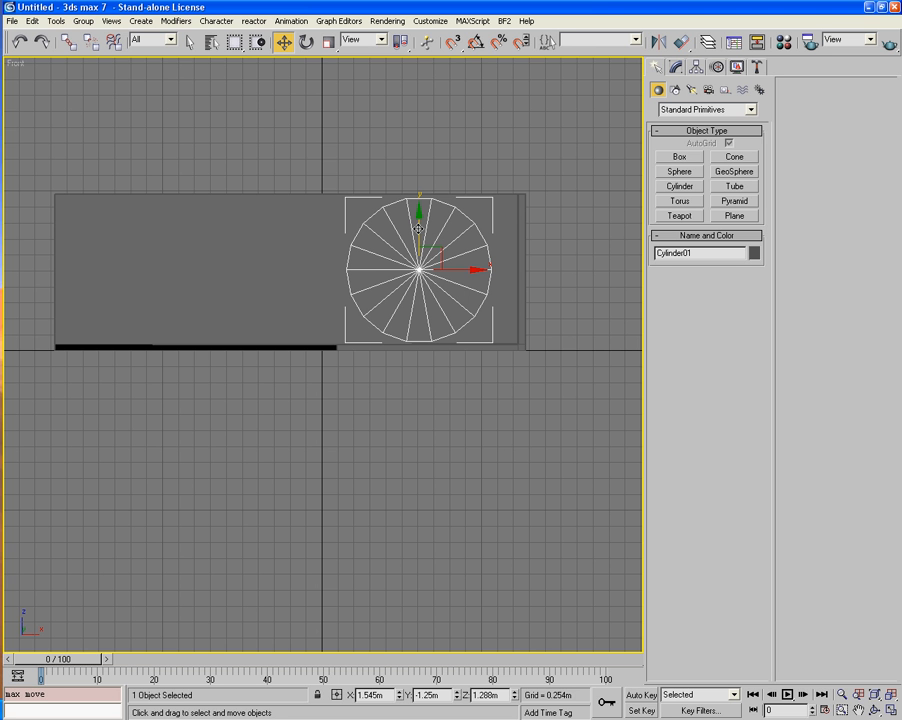
left_click_drag(418, 229, 420, 228)
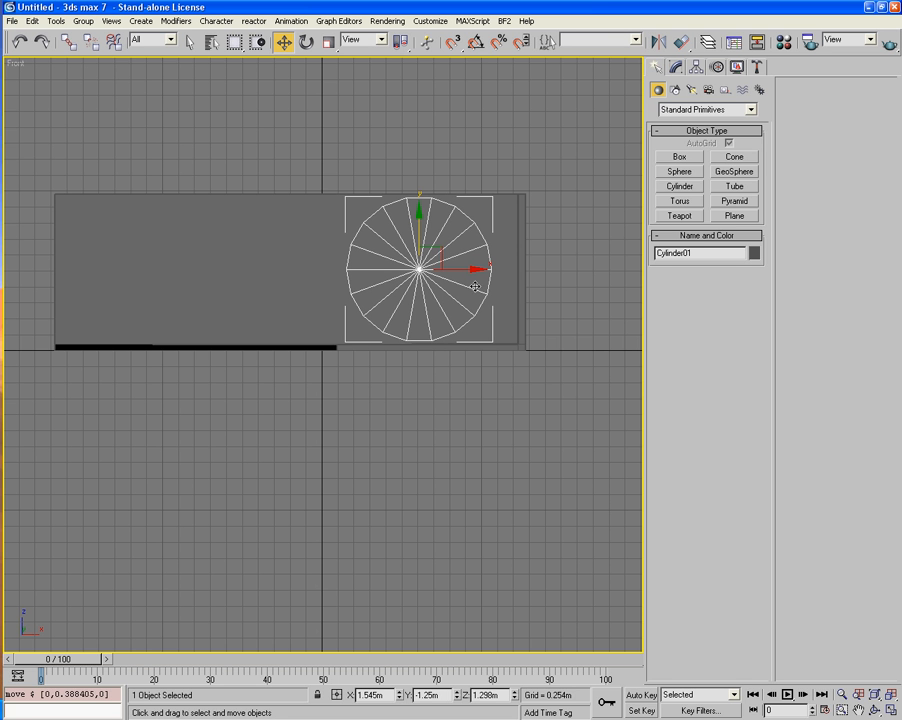
left_click_drag(467, 277, 479, 278)
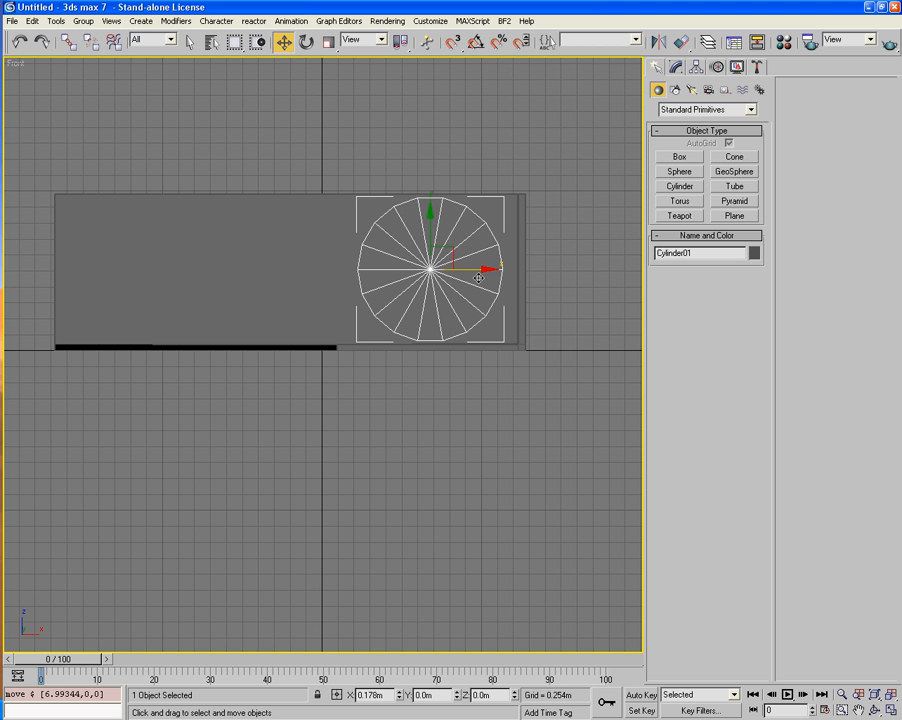
Clone the cylinder along X to the unit's opposite end at about -2.84 m, as one copy named Cylinder02.
mouse_move(484, 269)
left_mouse_down("shift")
mouse_move(188, 269)
mouse_move(201, 269)
left_mouse_up("shift")
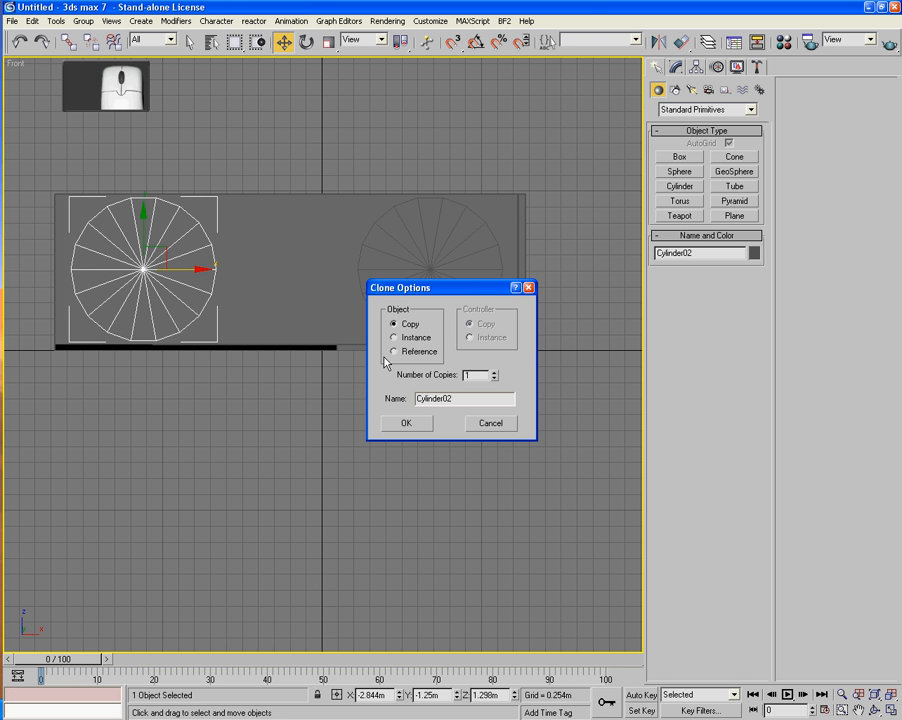
left_click(419, 430)
left_click(419, 436)
Convert the original cylinder to an Editable Poly and attach the copied cylinder to it.
left_click(378, 287)
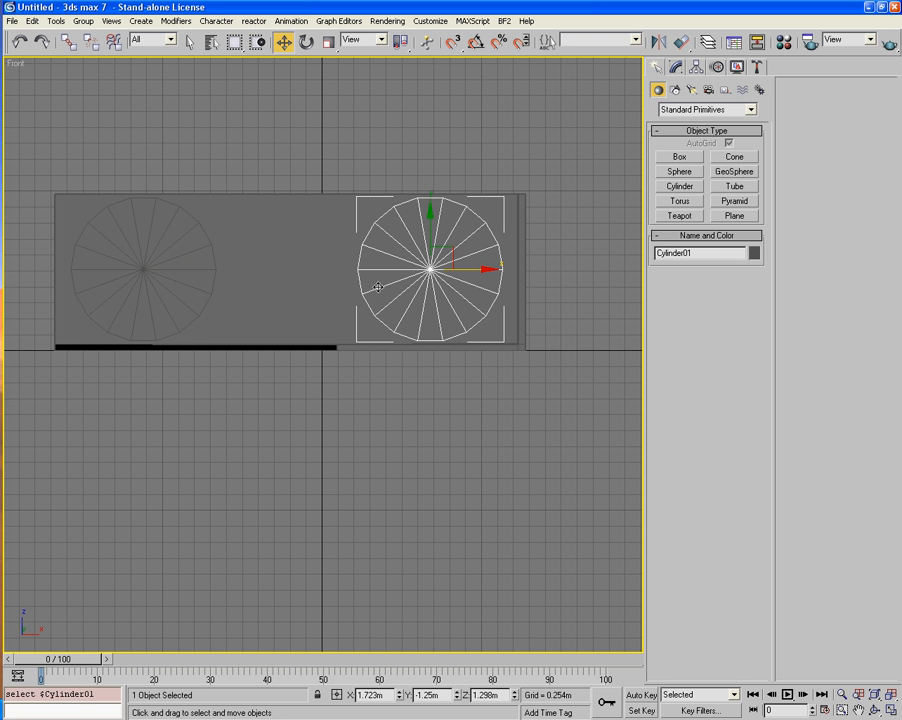
left_click(676, 67)
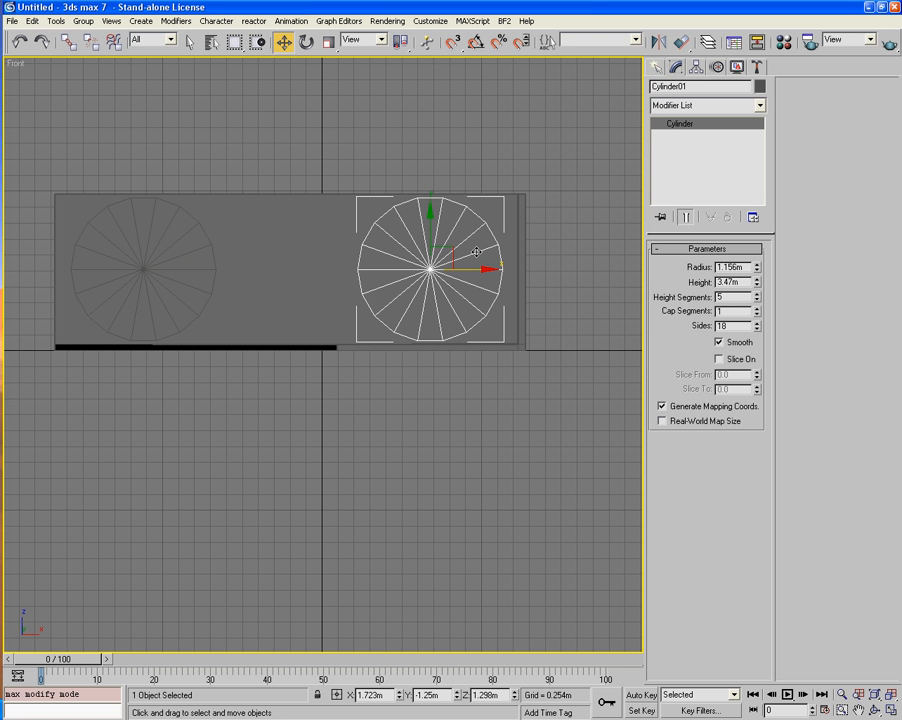
right_click(428, 281)
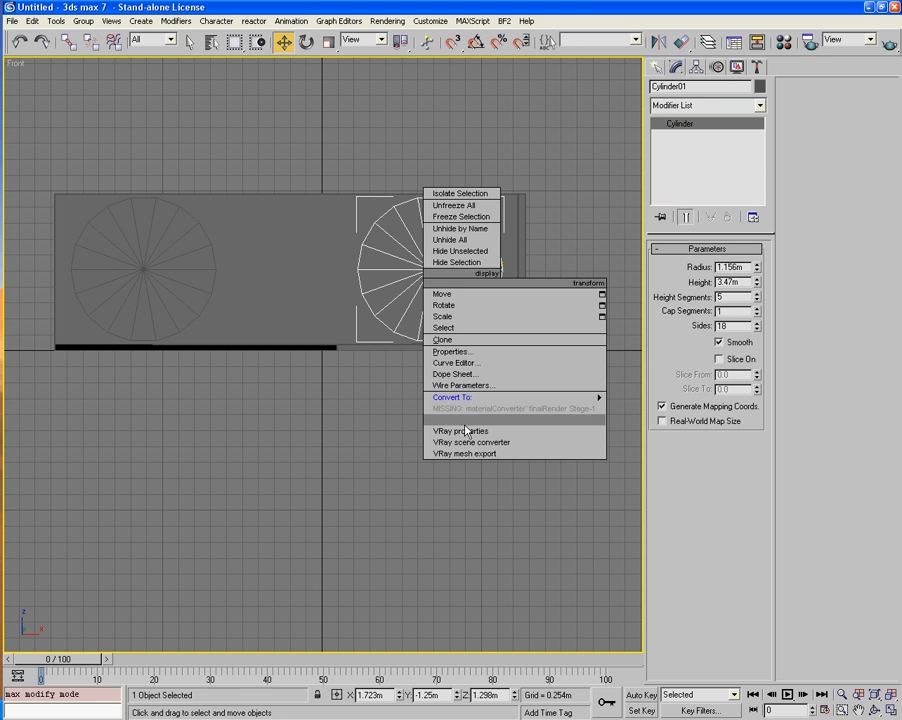
mouse_move(455, 397)
left_click(645, 408)
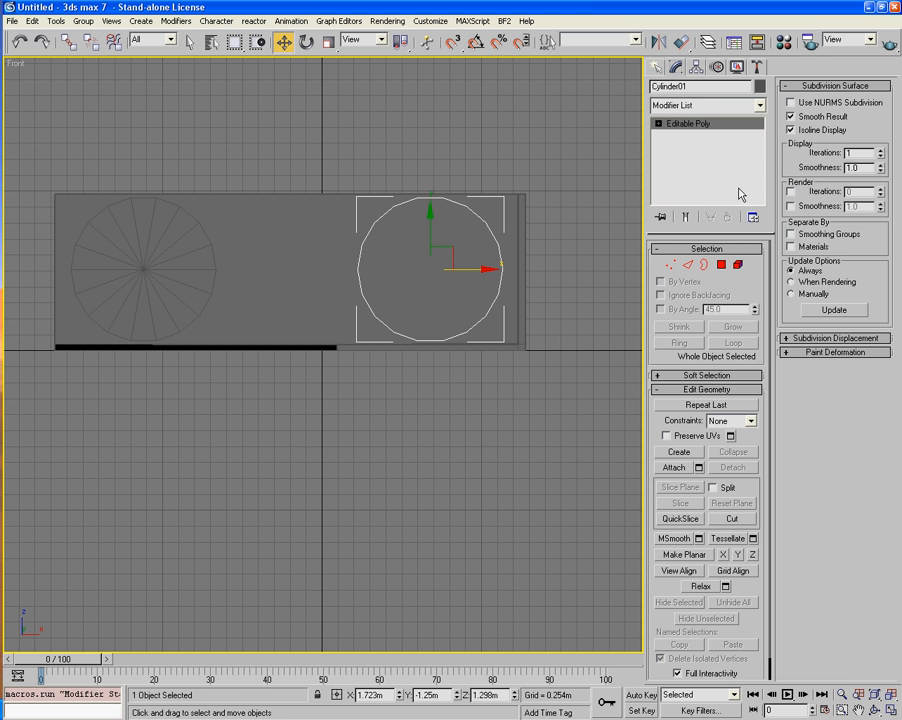
left_click(673, 468)
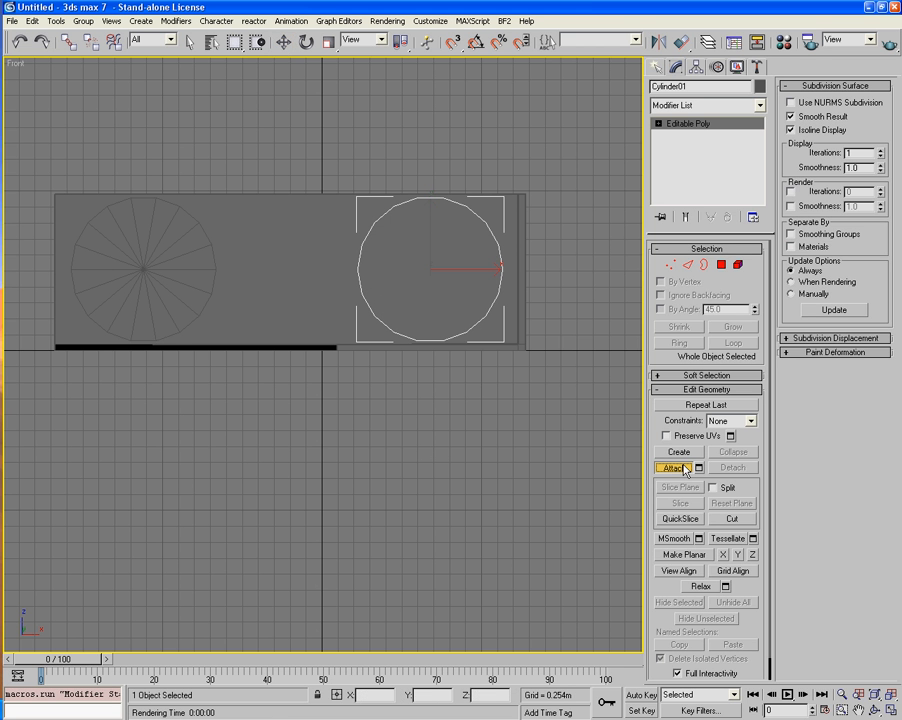
left_click(160, 294)
key("w")
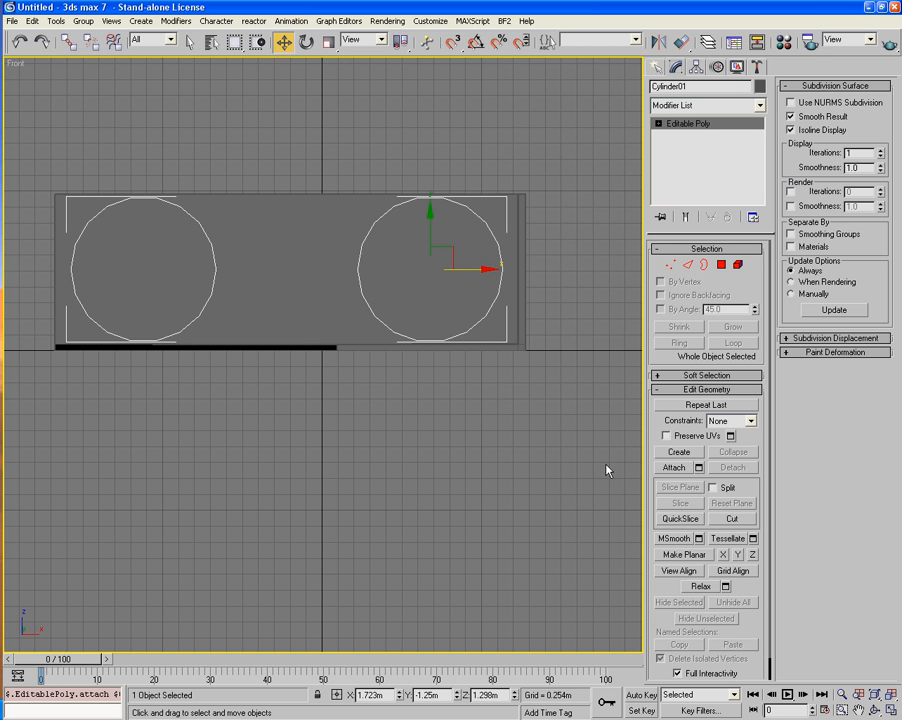
In the Perspective view, move the attached cylinders along Y so they pass through both long sides of the unit.
key("p")
middle_click_drag(422, 454, 465, 427, "alt")
left_click_drag(427, 252, 276, 233)
mouse_move(246, 346)
middle_mouse_down("alt")
mouse_move(497, 334)
mouse_move(256, 356)
mouse_move(232, 341)
middle_mouse_up("alt")
Subtract the attached cylinders from IND_ESCAPE_UNIT with a Boolean compound object, using Subtraction (A-B).
left_click(453, 564)
left_click(389, 354)
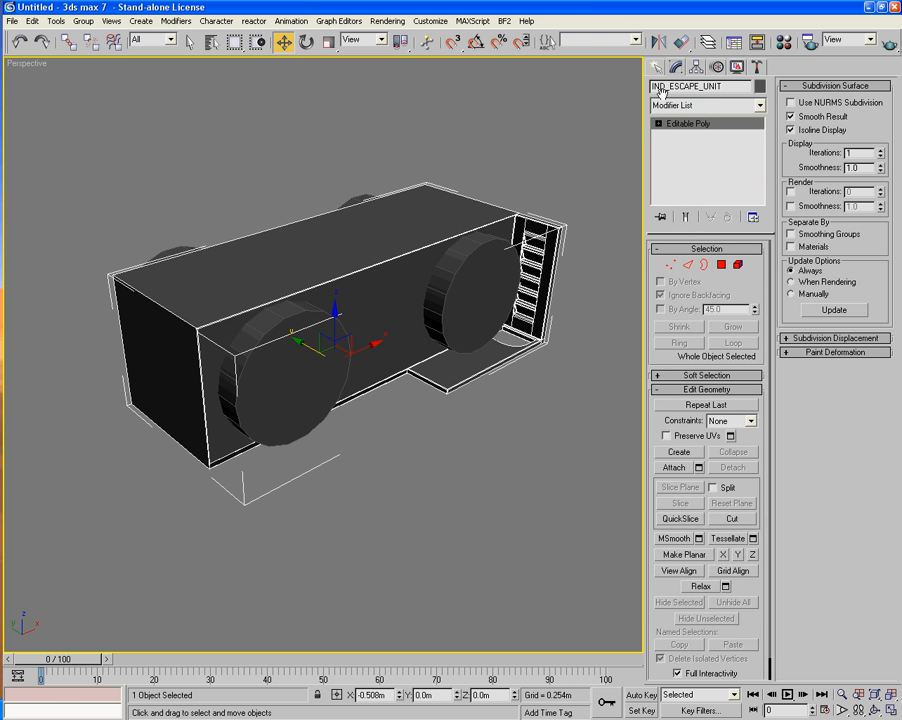
left_click(656, 67)
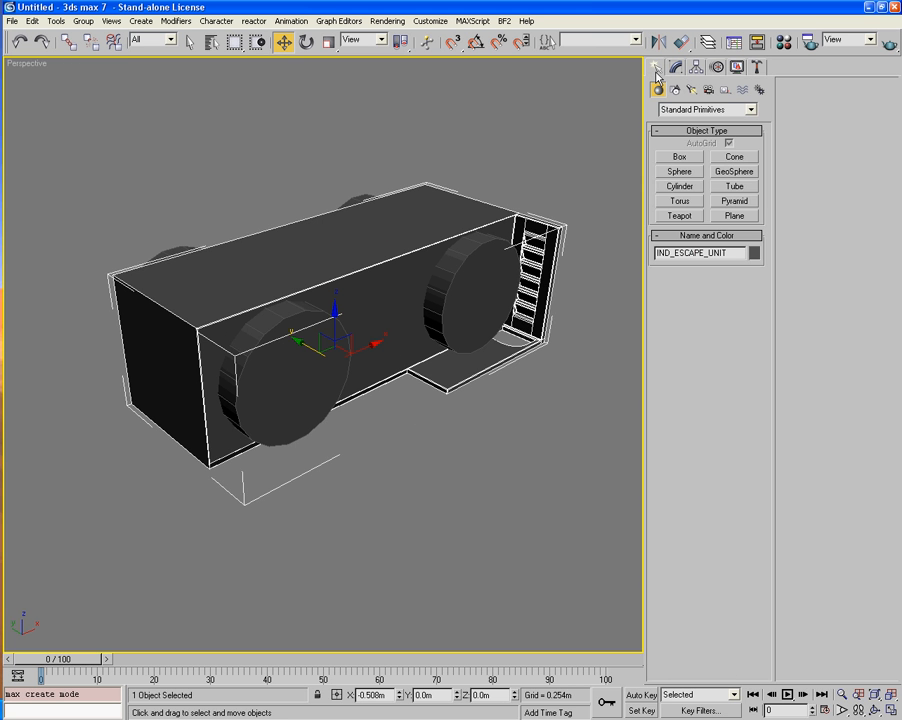
left_click(675, 110)
left_click(700, 141)
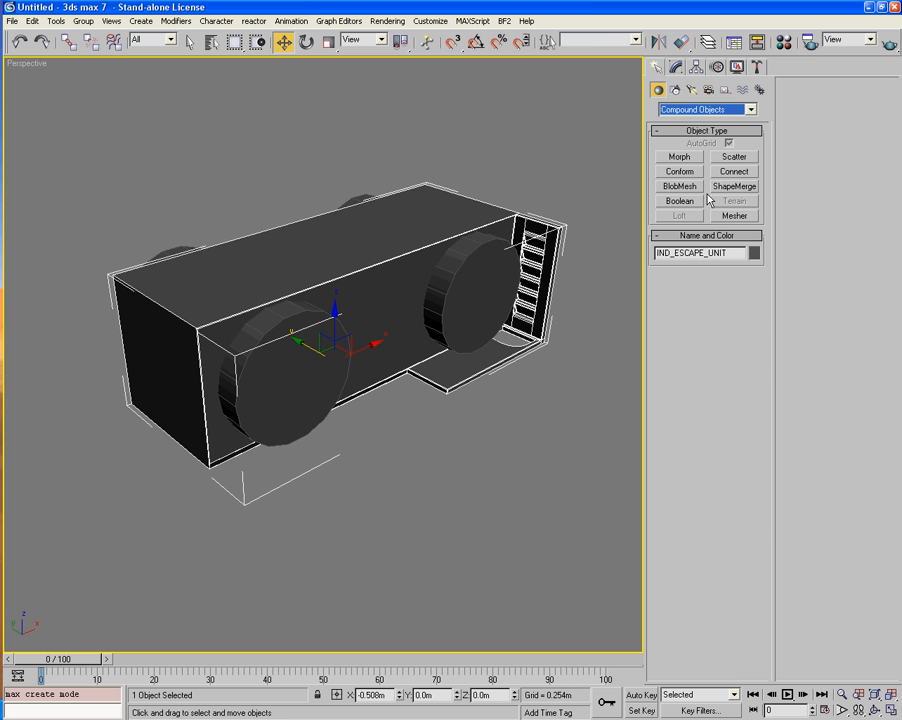
left_click(680, 201)
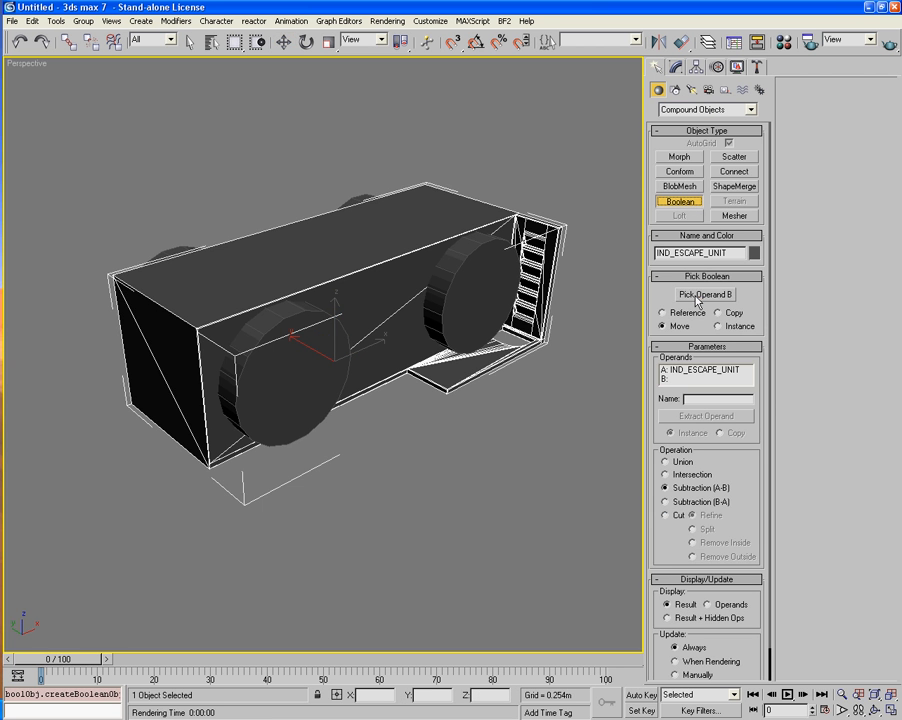
left_click(697, 295)
left_click(312, 382)
middle_click_drag(336, 466, 418, 467, "alt")
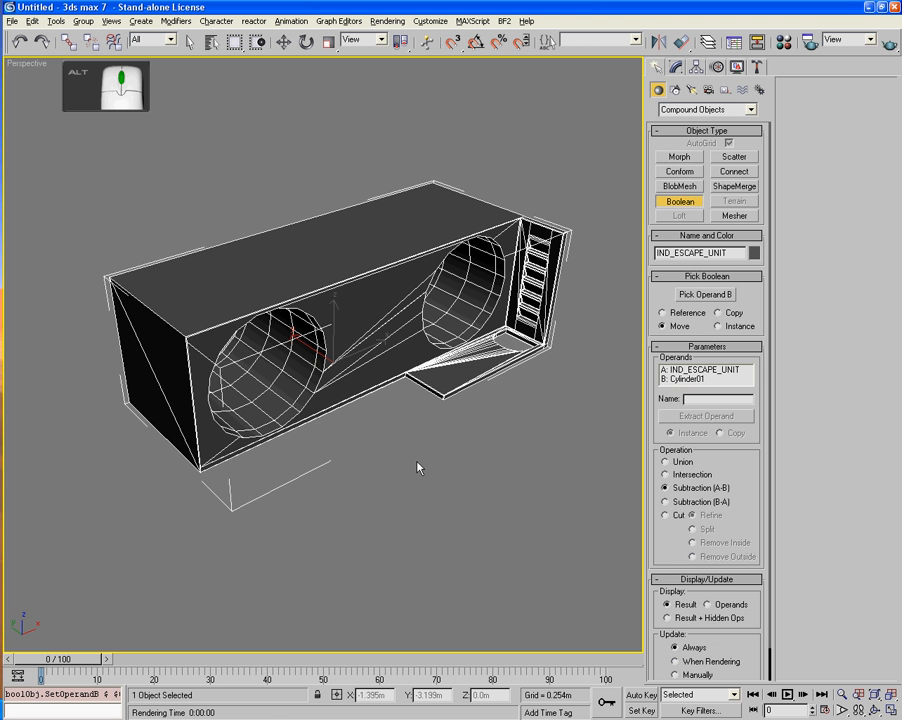
Convert the Boolean result to an Editable Poly.
right_click(356, 374)
right_click(356, 376)
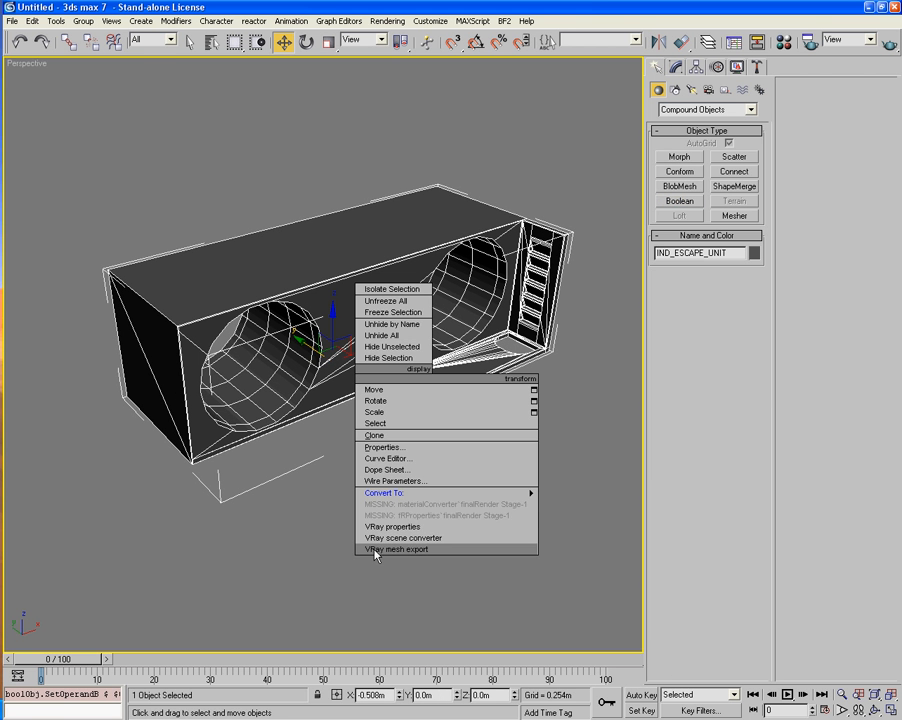
mouse_move(500, 493)
left_click(584, 505)
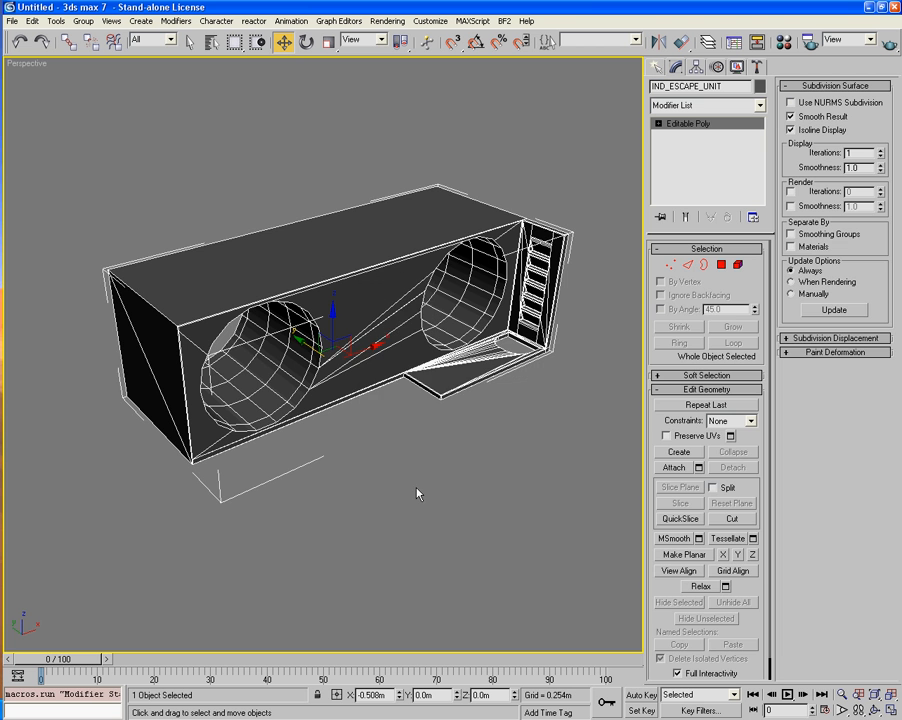
Remove the stray edges running between the two round openings on the long side with the projecting step.
middle_click_drag(418, 496, 405, 477, "alt")
scroll(402, 486, "up", 5)
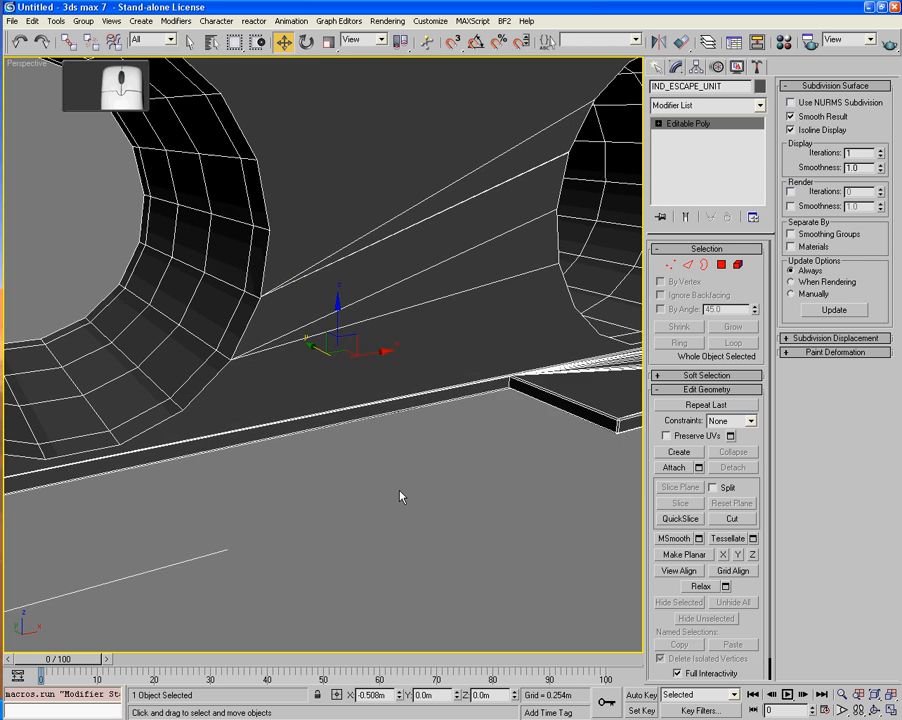
key("2")
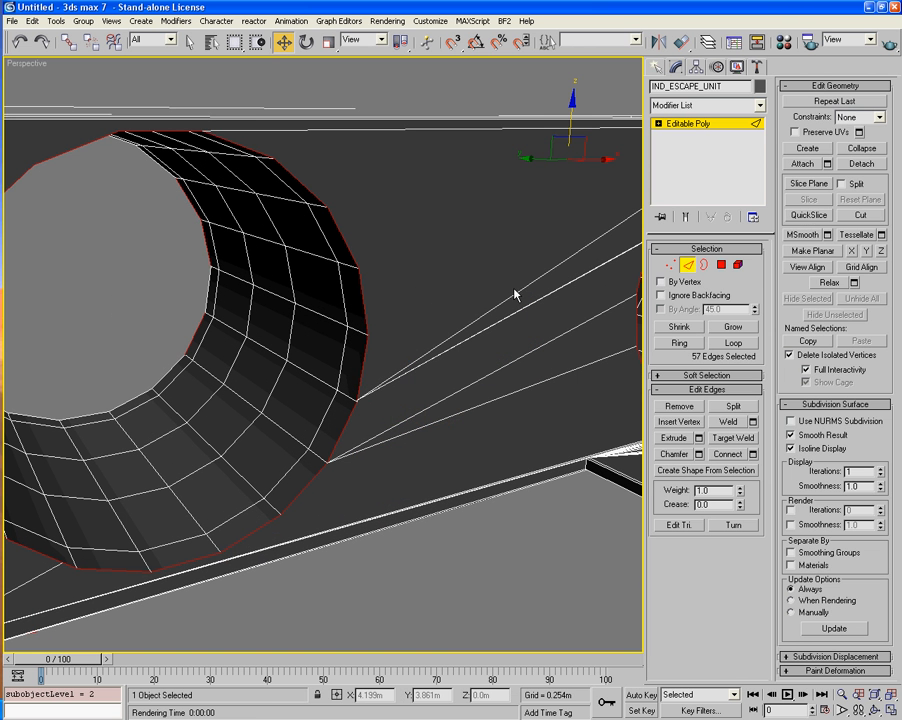
left_click(512, 295)
left_click(513, 311, "ctrl")
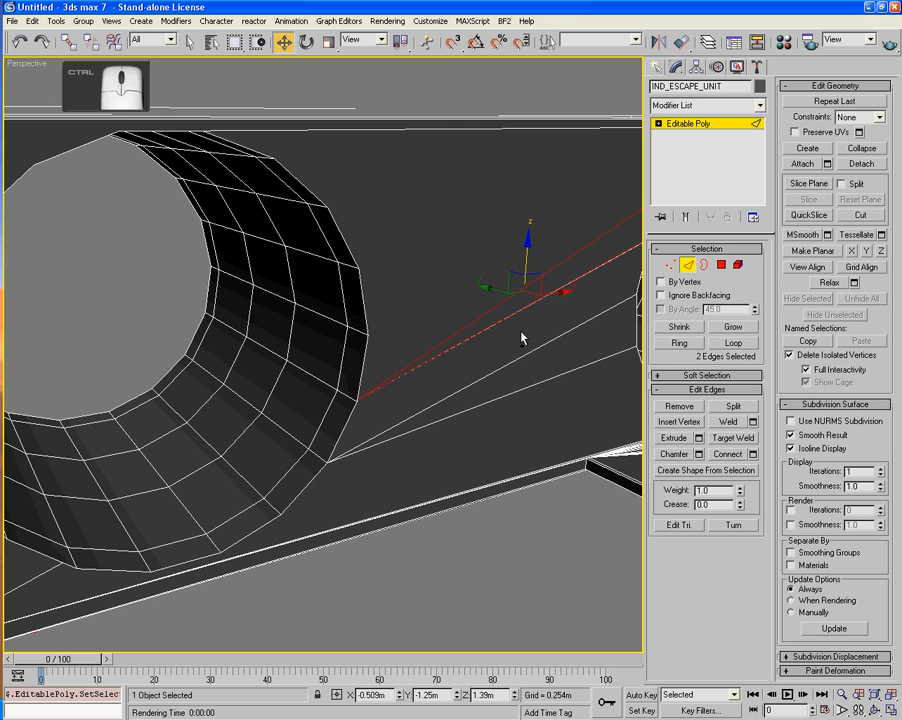
scroll(523, 356, "down", 5)
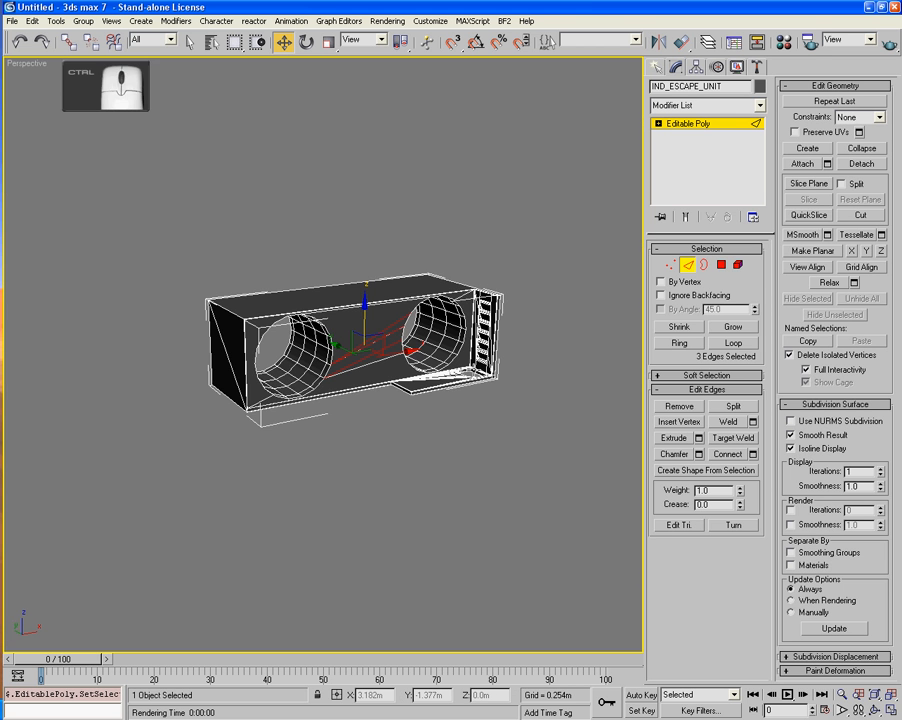
left_click(461, 366, "ctrl")
scroll(452, 360, "up", 3)
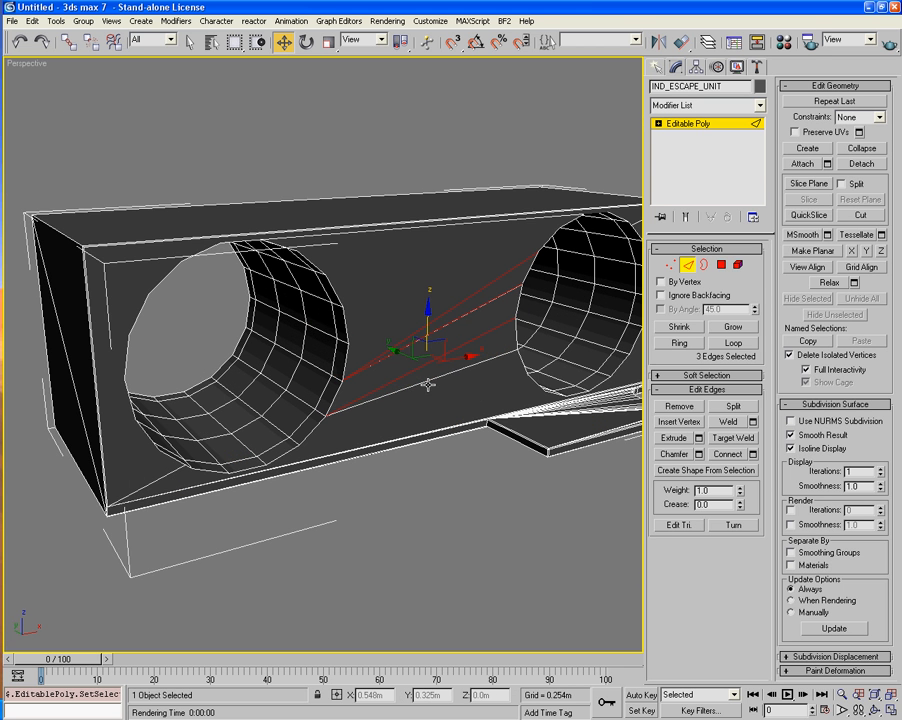
key("BackSpace")
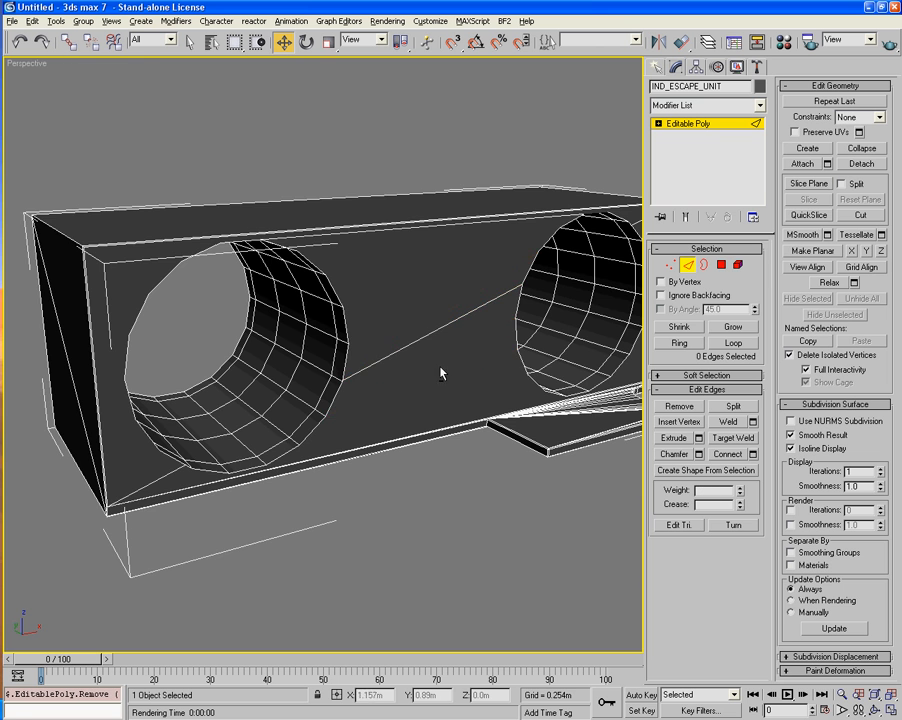
middle_click_drag(440, 373, 433, 331, "alt")
scroll(393, 368, "down", 5)
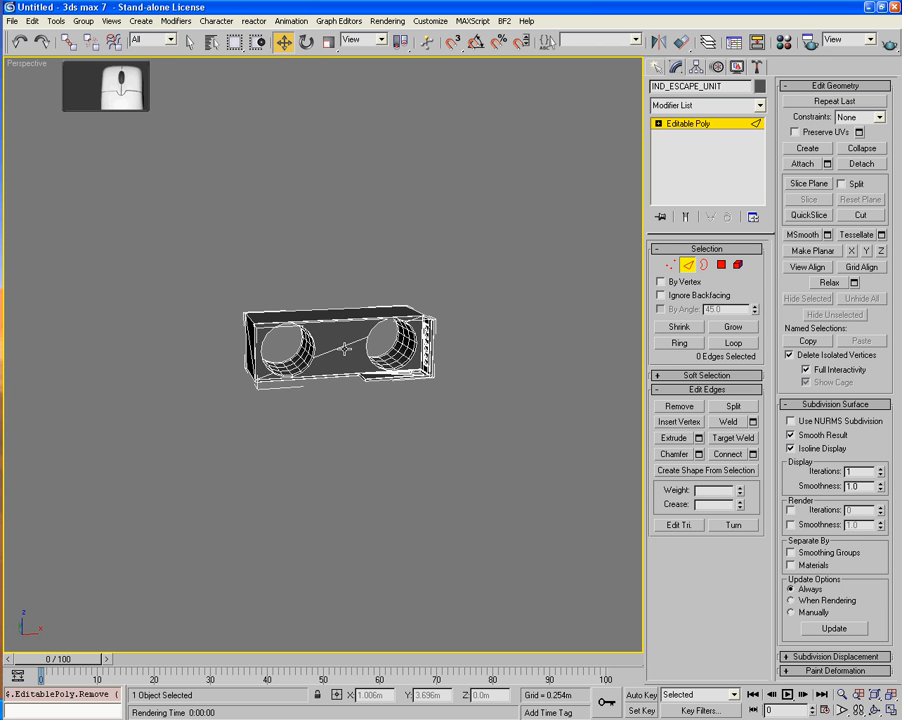
left_click(345, 345)
key("BackSpace")
On the opposite long side, remove the upper stray edges and the lowest one between the two openings.
middle_click_drag(345, 345, 467, 370, "alt")
scroll(467, 370, "up", 4)
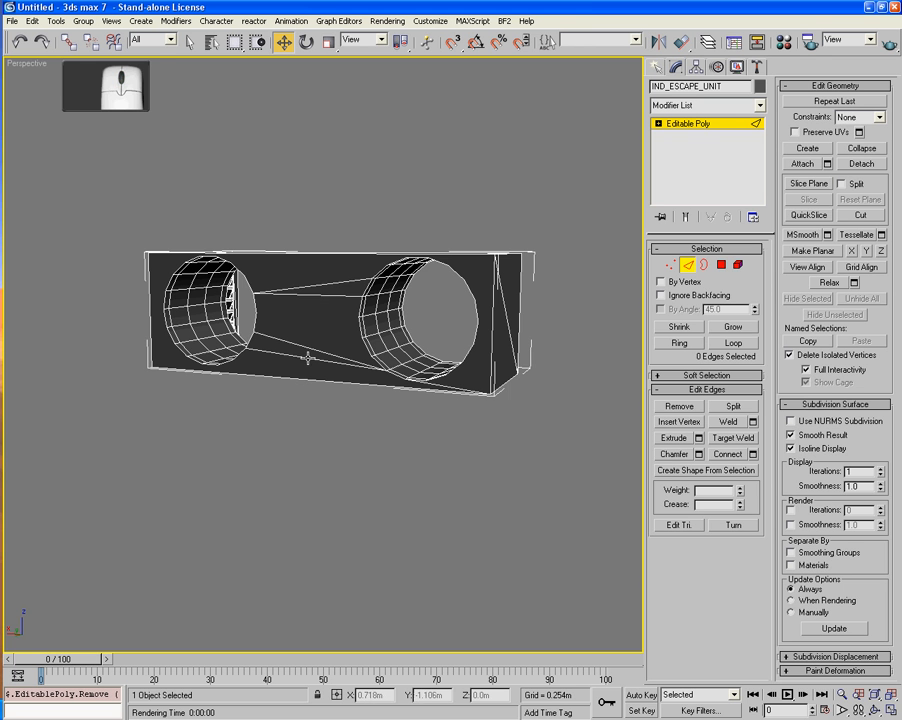
left_click(316, 286)
left_click(318, 331, "ctrl")
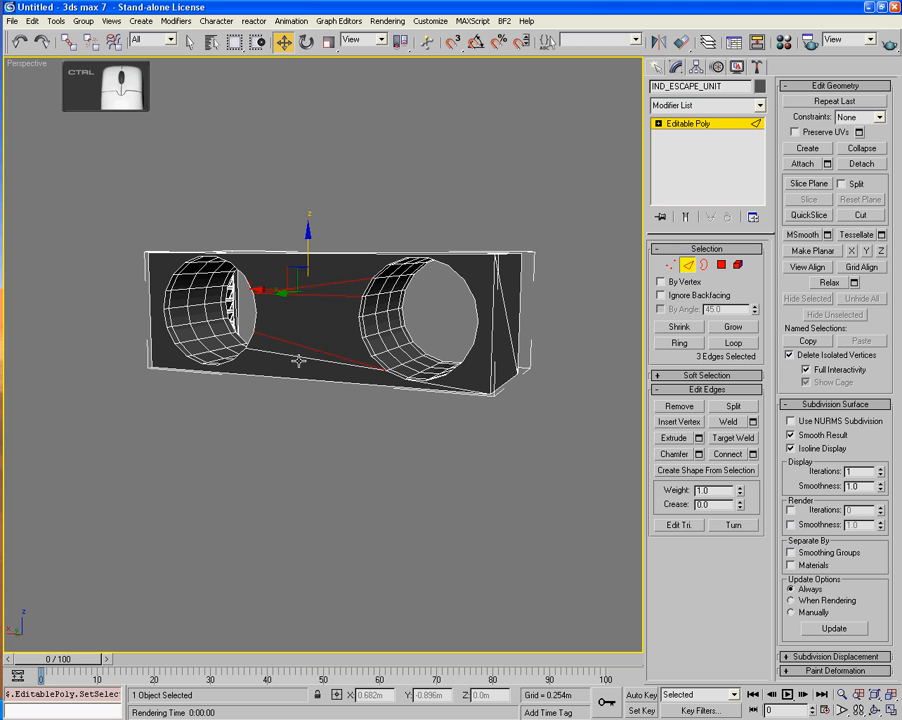
left_click(296, 352, "ctrl")
key("BackSpace")
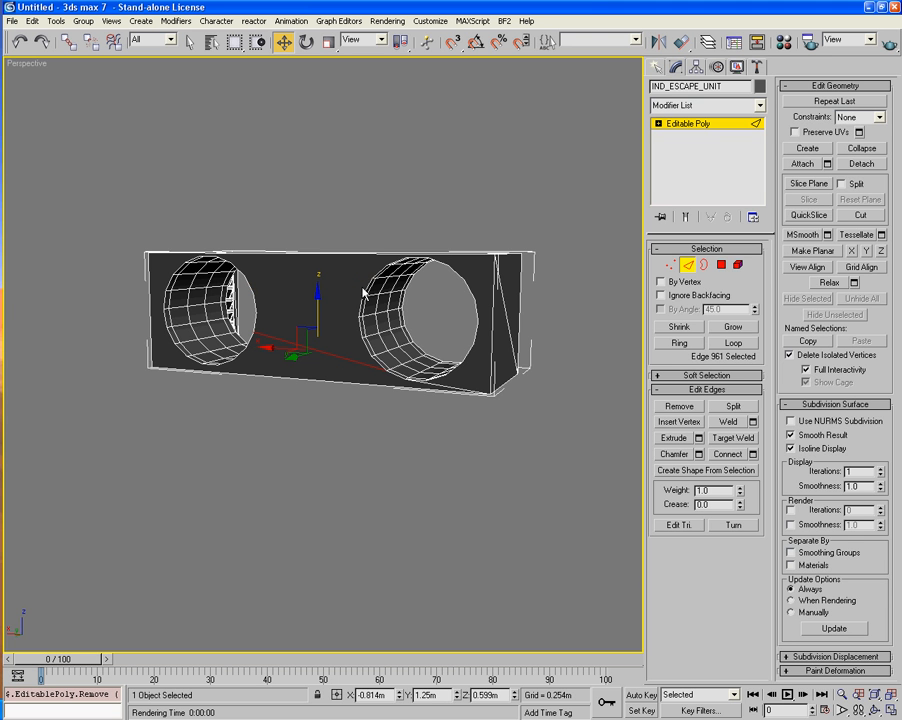
Cut an edge from the slatted-end opening's rim to the side's lower corner and remove the last diagonal between the openings.
left_click(307, 342)
middle_click_drag(288, 356, 440, 298)
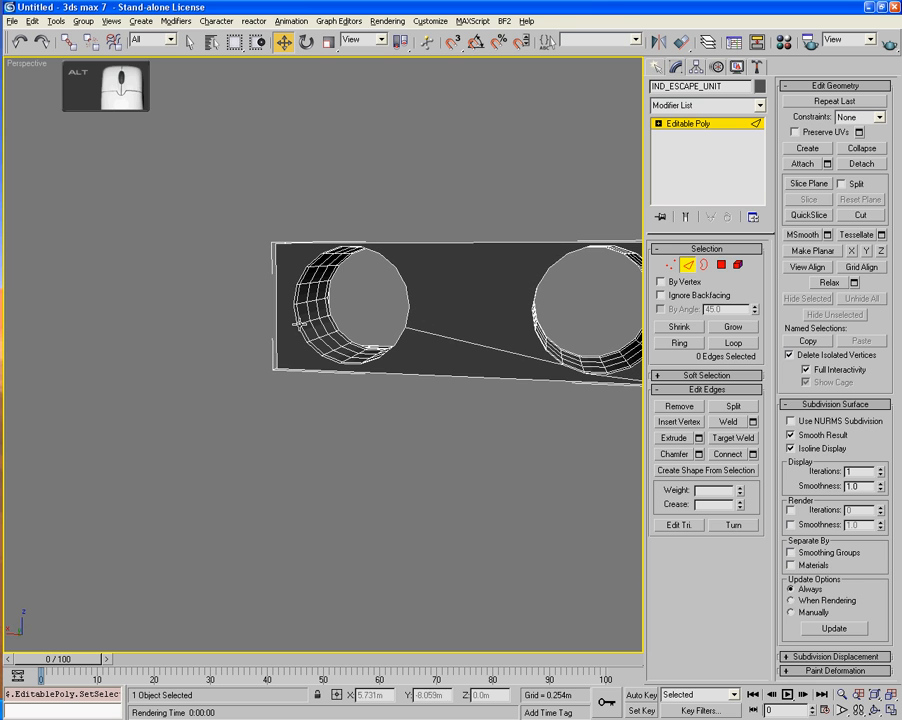
left_click(862, 215)
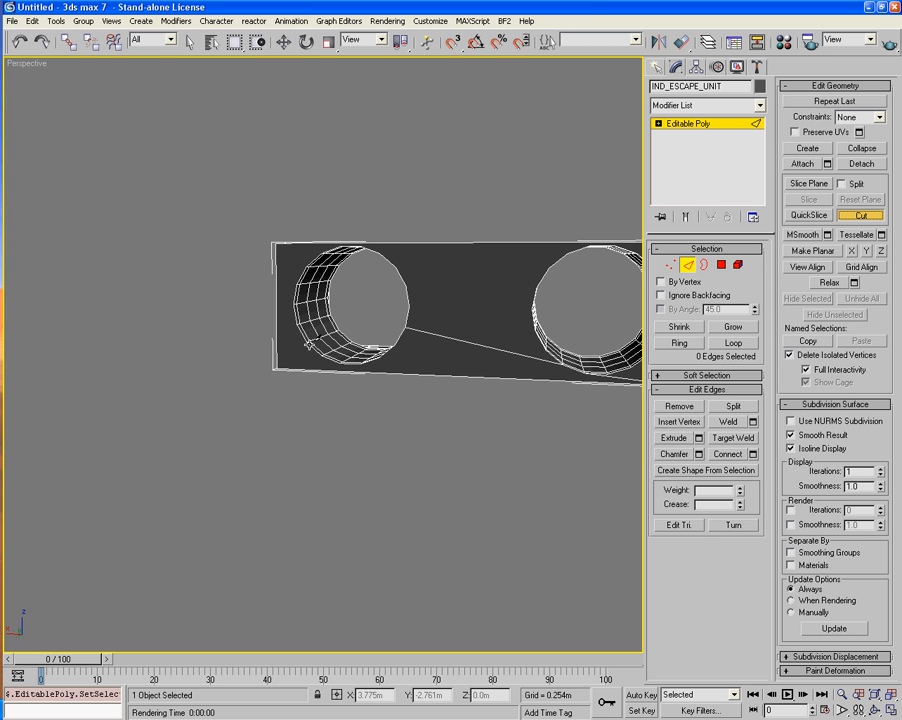
left_click(286, 353)
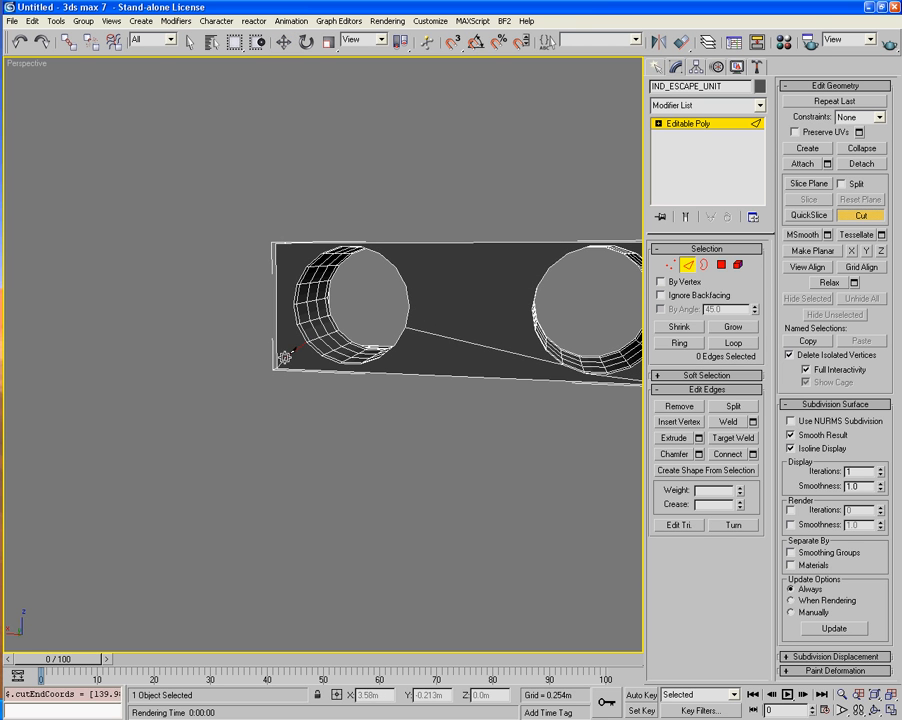
key("w")
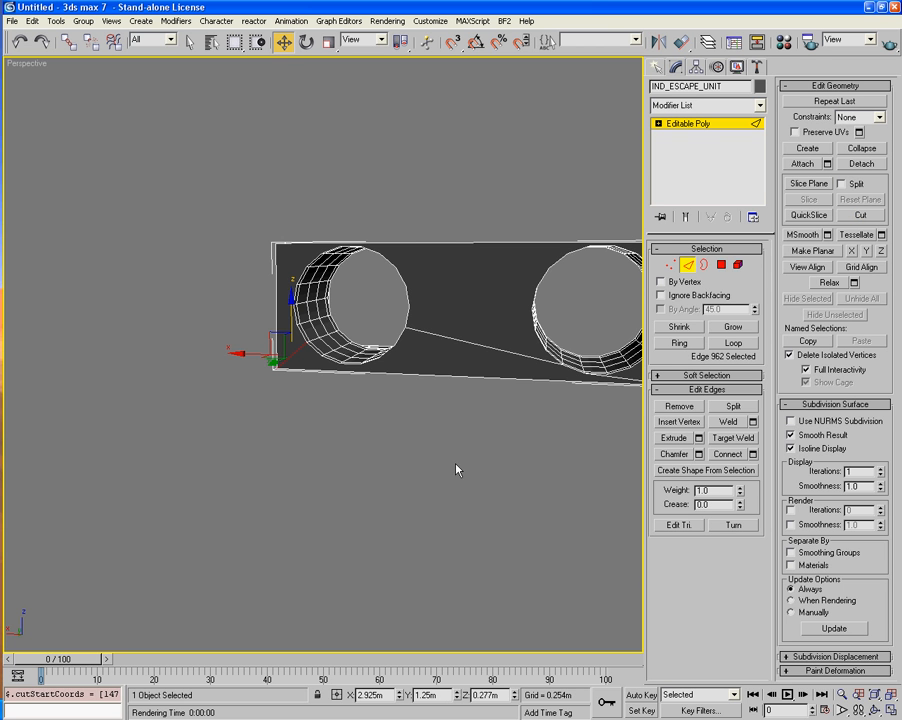
left_click(493, 340)
key("BackSpace")
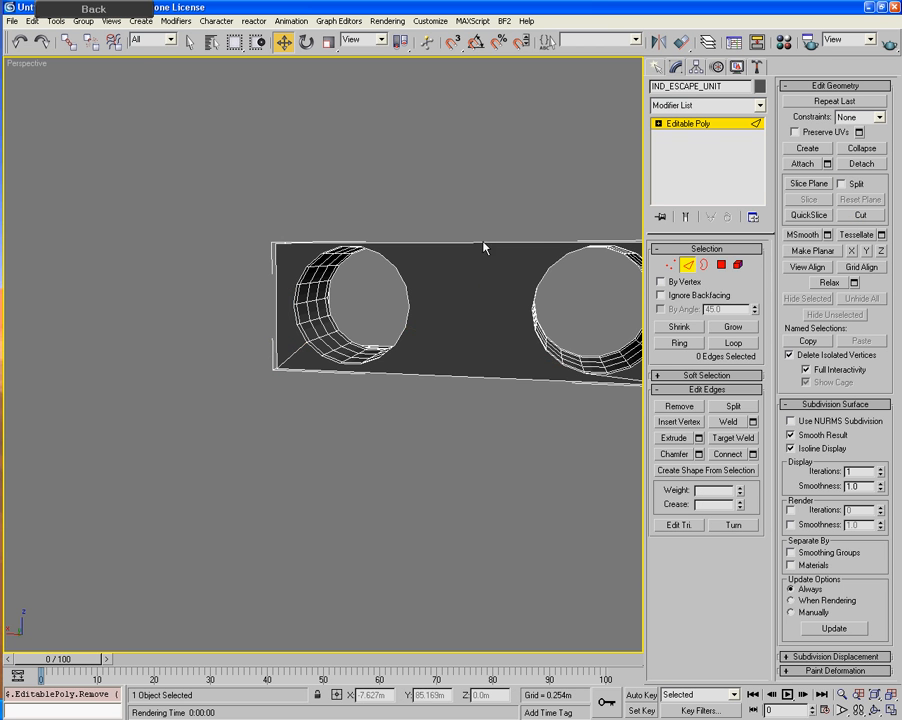
Select the strip of five polygons along the floor of the opening farthest from the slats and inset it as a group by 0.025 m.
middle_click_drag(483, 245, 372, 380, "alt")
scroll(370, 271, "up", 5)
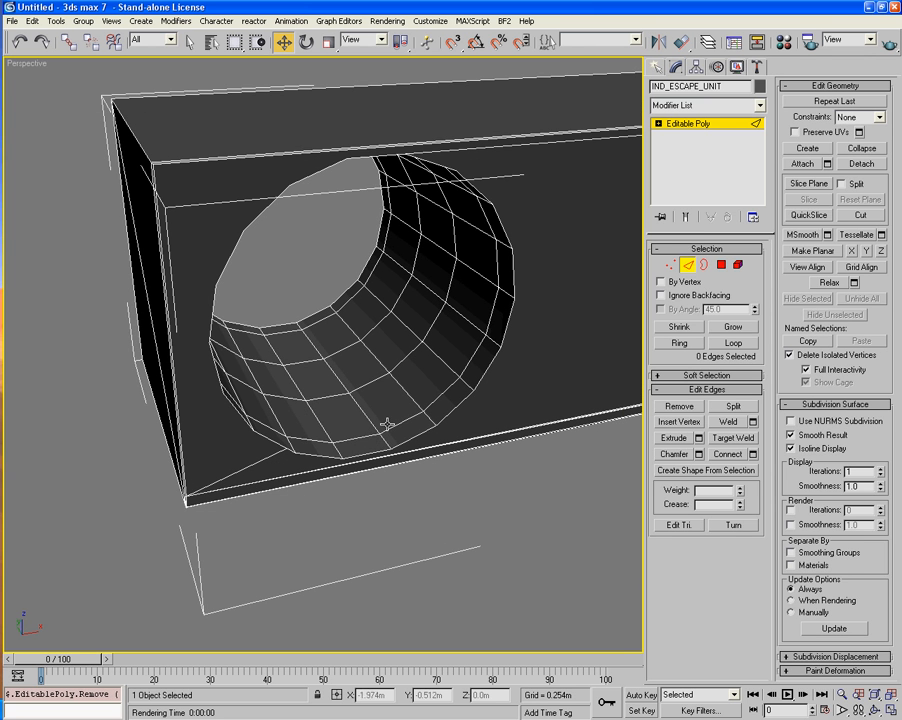
left_click(721, 265)
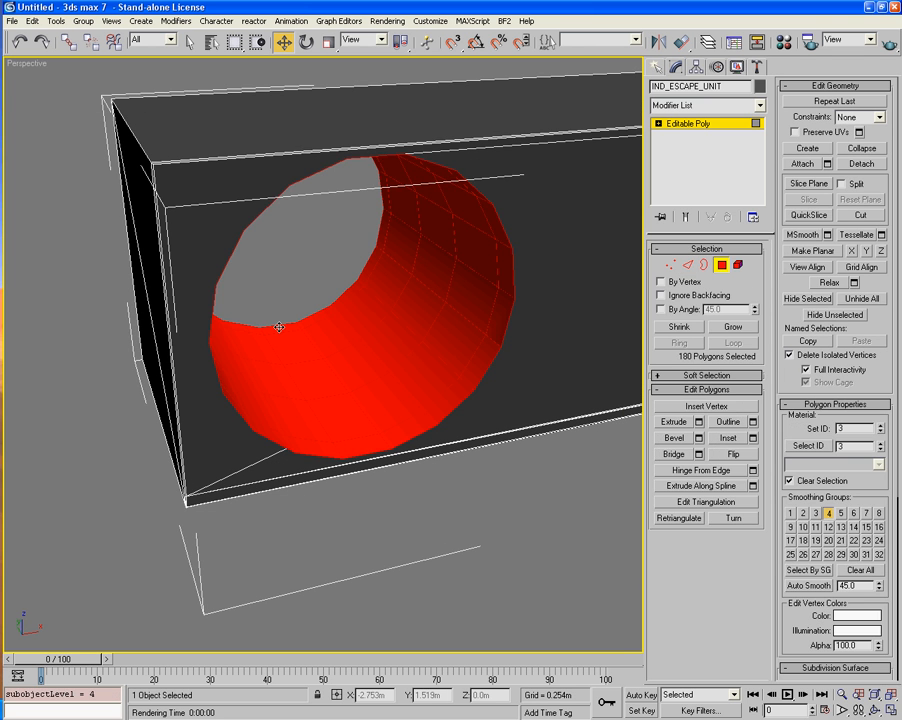
left_click(285, 370)
left_click(296, 352, "ctrl")
left_click(302, 384, "ctrl")
left_click(386, 435, "ctrl")
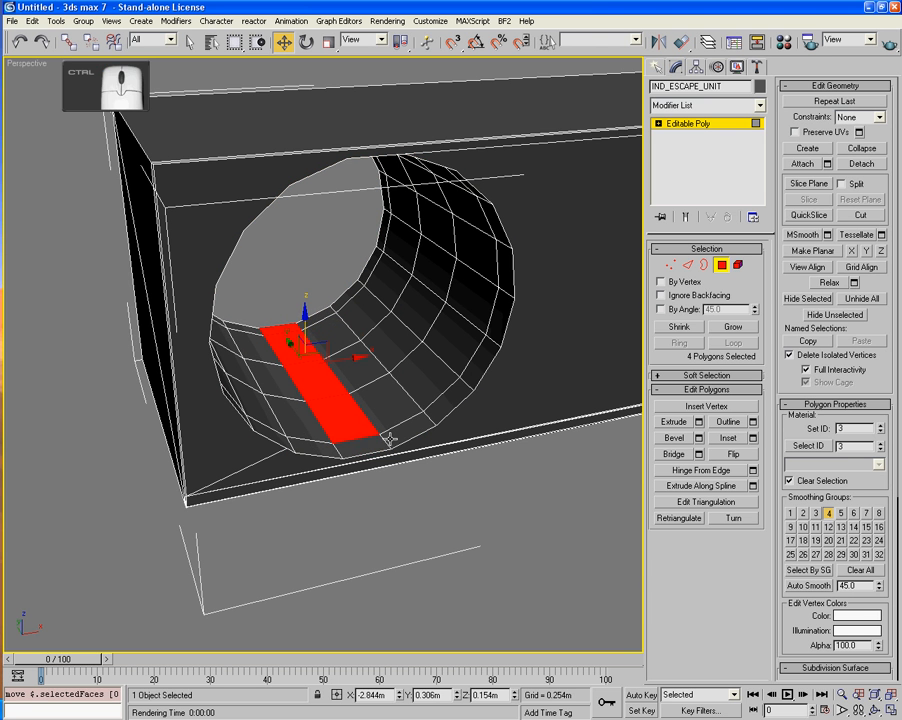
left_click(383, 443, "ctrl")
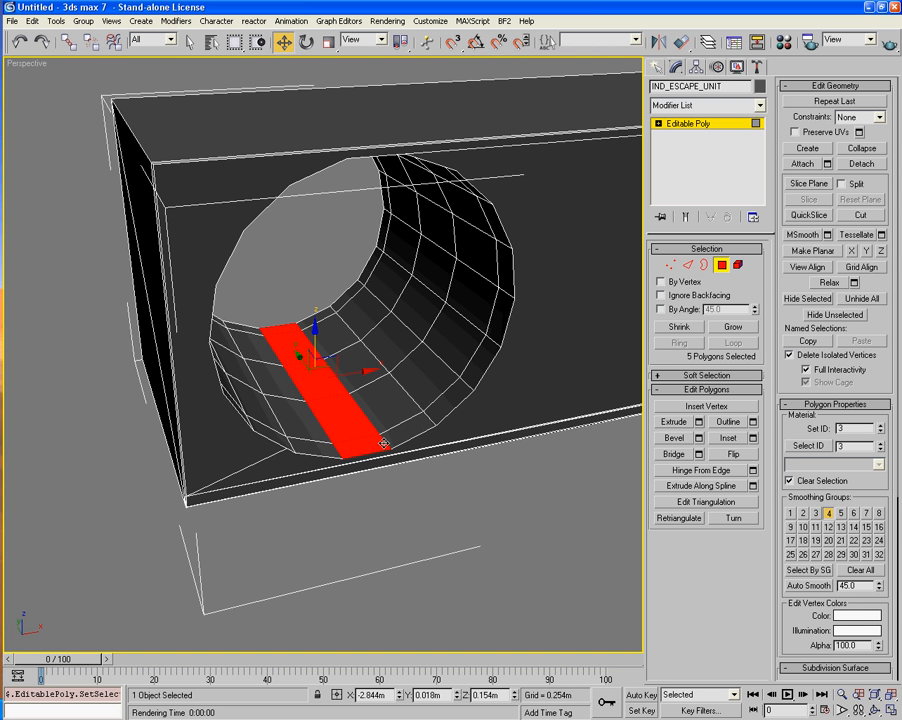
left_click(752, 438)
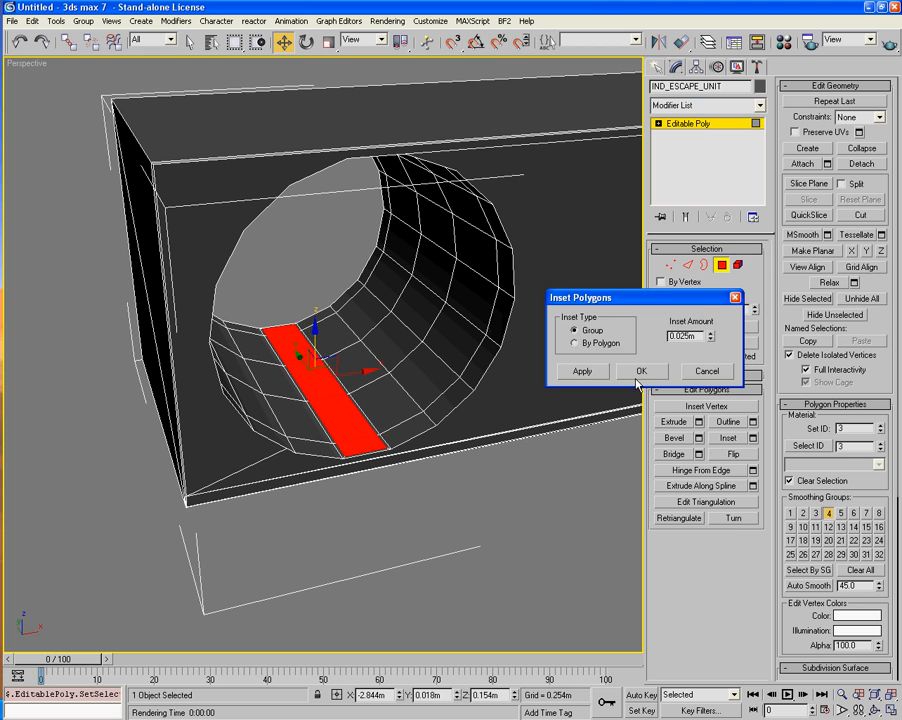
left_click(641, 372)
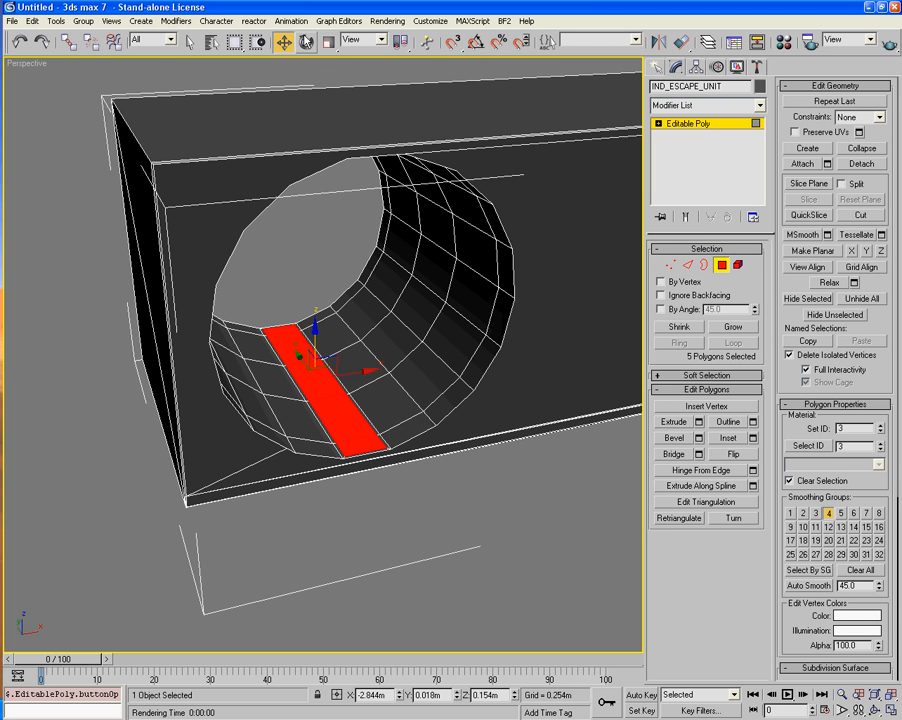
Scale the inset floor strip to about half its width along X and extrude it slightly upward.
left_click(328, 42)
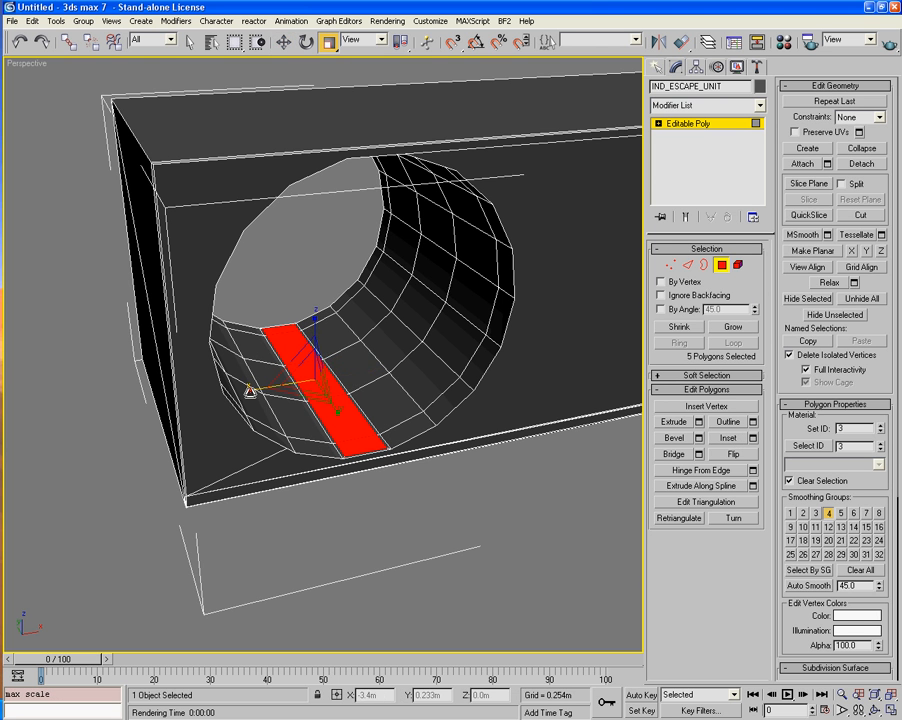
left_click_drag(250, 392, 292, 392)
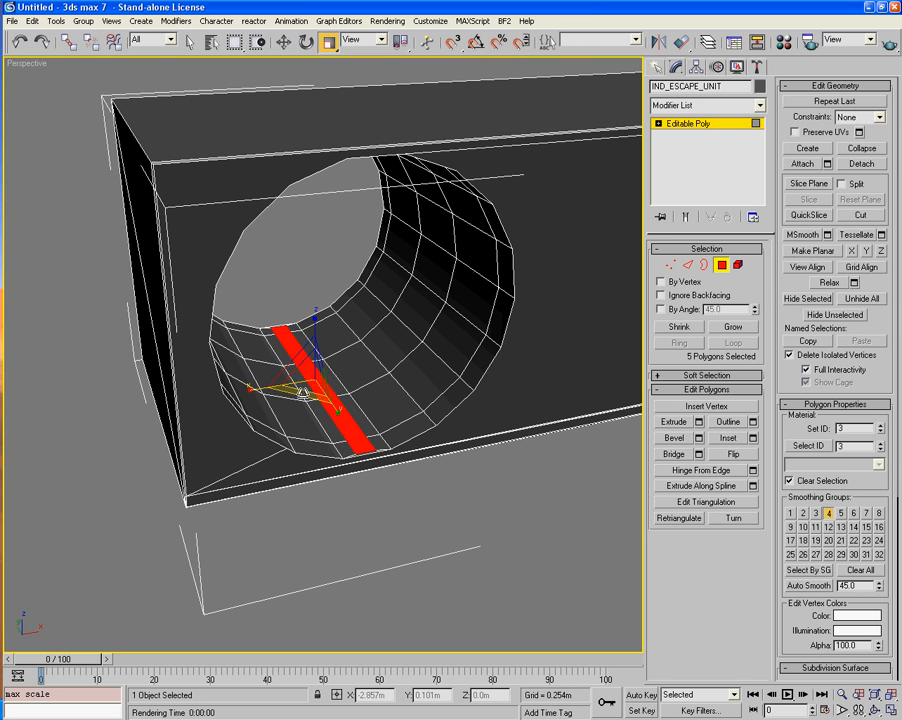
left_click(673, 421)
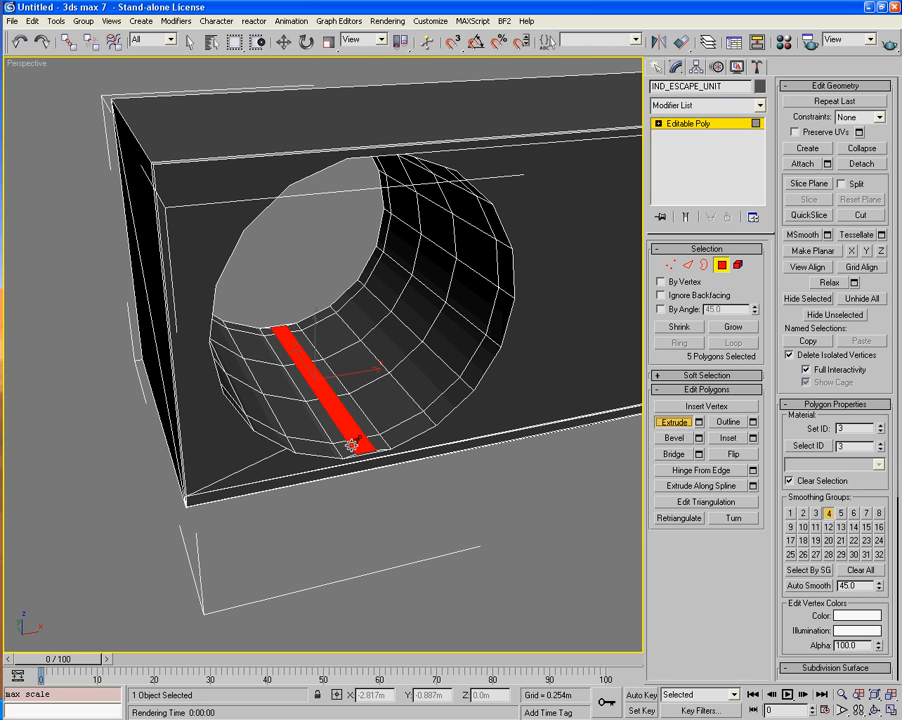
left_click_drag(352, 443, 356, 437)
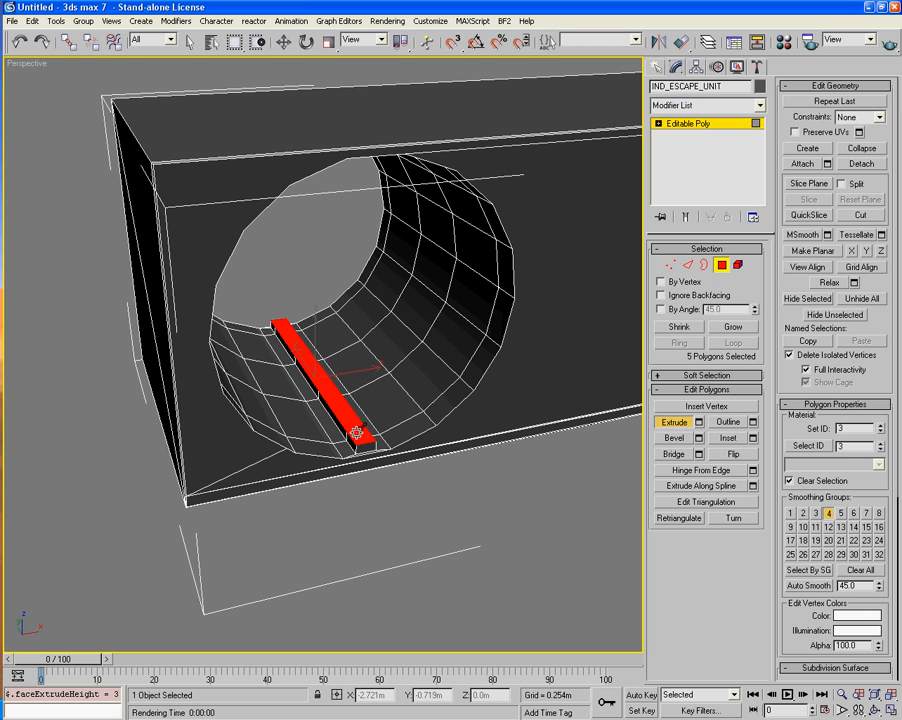
Widen the raised strip's top to about 176% along X and extrude it slightly upward again to form a rail flange.
key("r")
left_click(662, 420)
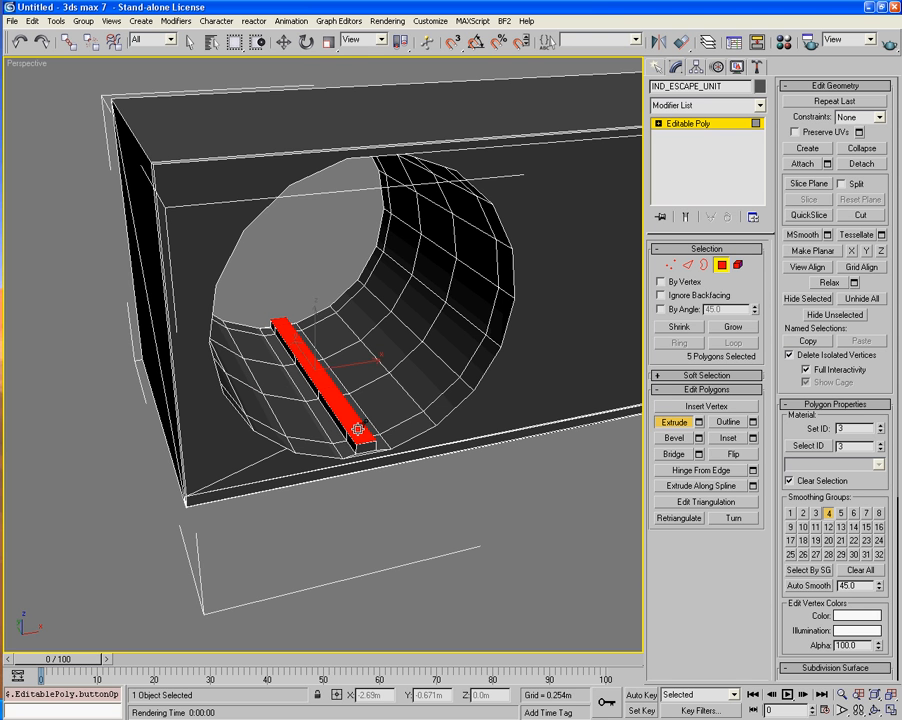
key("r")
left_click_drag(258, 378, 224, 378)
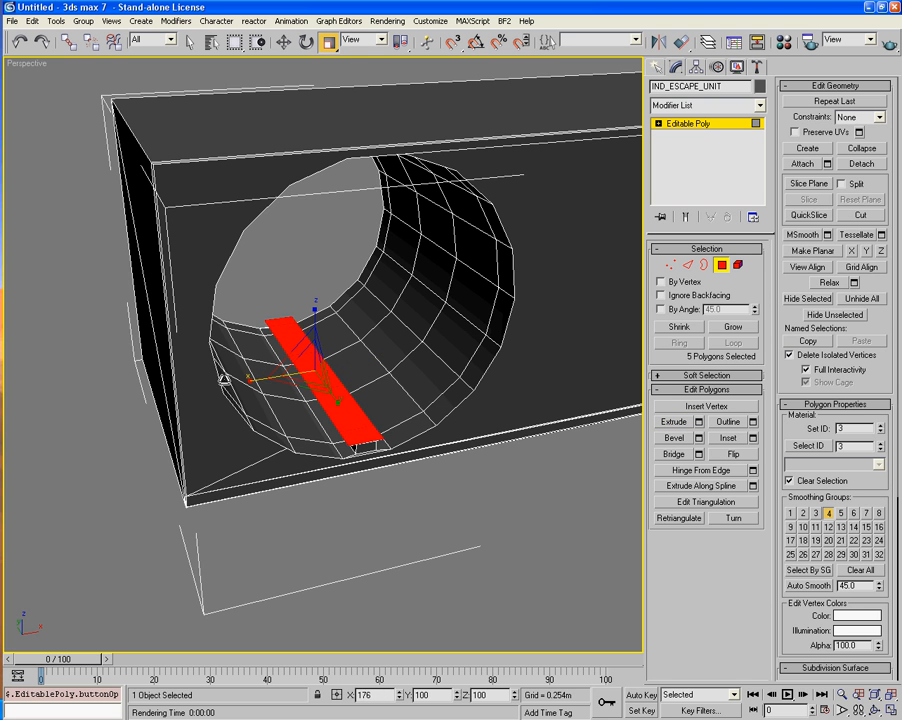
left_click(674, 422)
left_click_drag(358, 426, 353, 418)
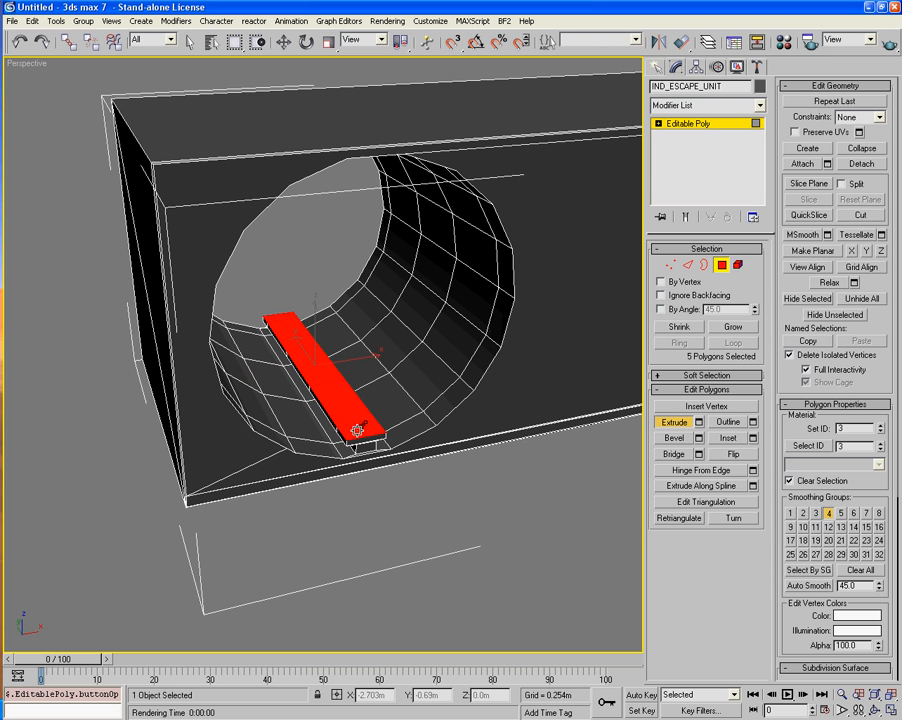
Select the six crosswise edges along the top of the rail flange, including both end edges.
middle_click_drag(323, 437, 268, 323, "alt")
left_click(268, 323)
left_click(687, 265)
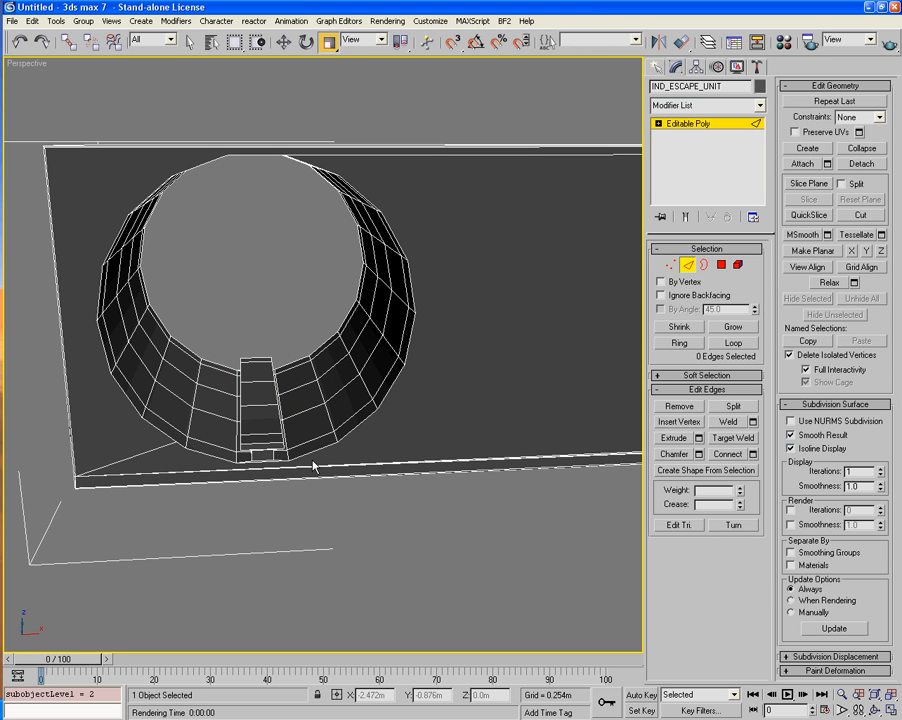
left_click(268, 444)
left_click(262, 428, "ctrl")
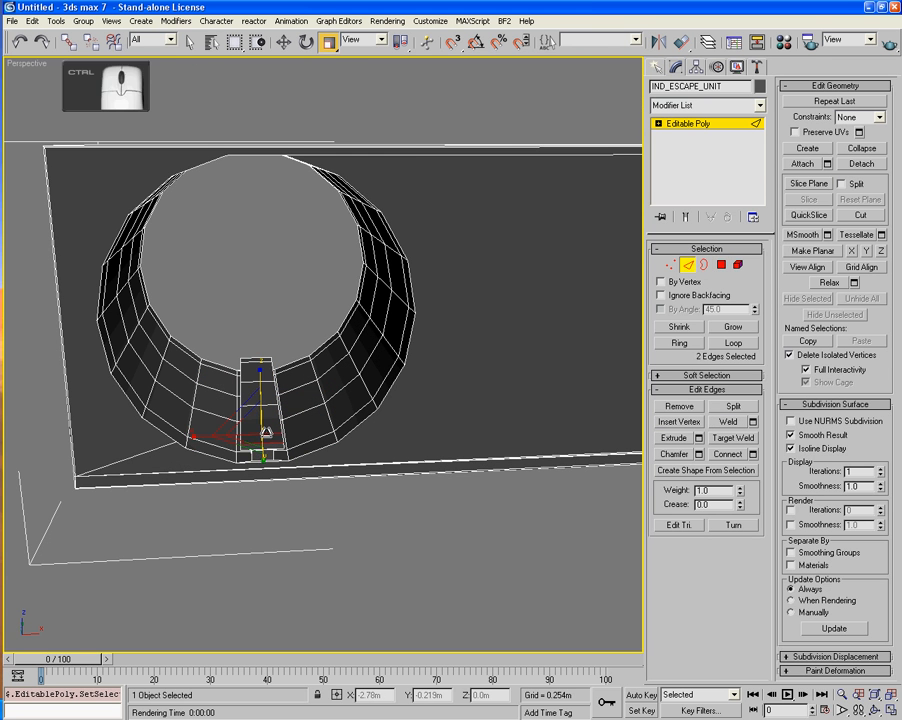
key("ctrl+z")
left_click(264, 405, "ctrl")
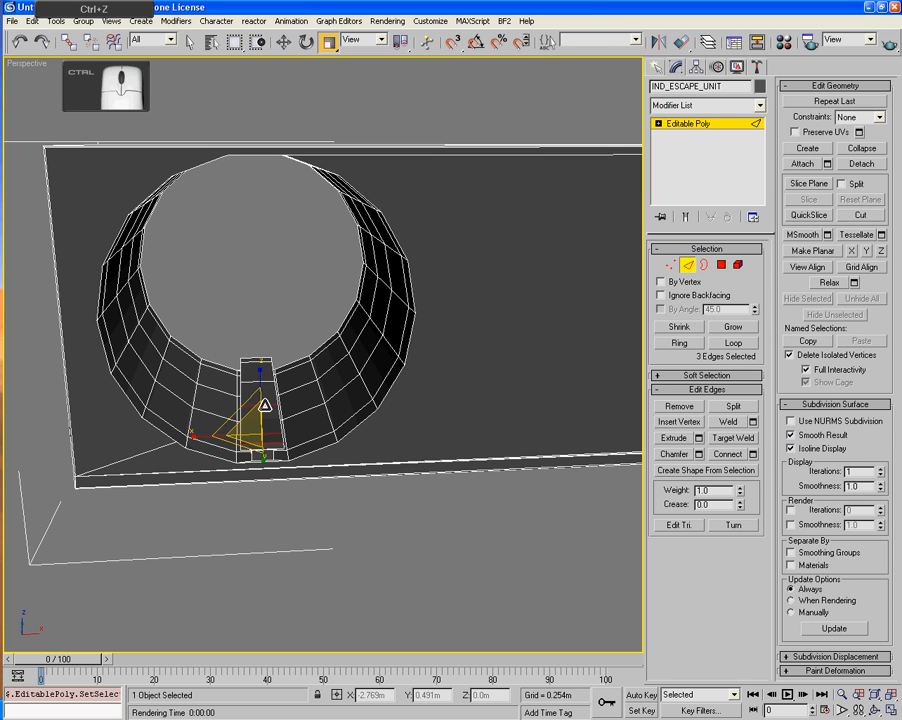
left_click(262, 370, "ctrl")
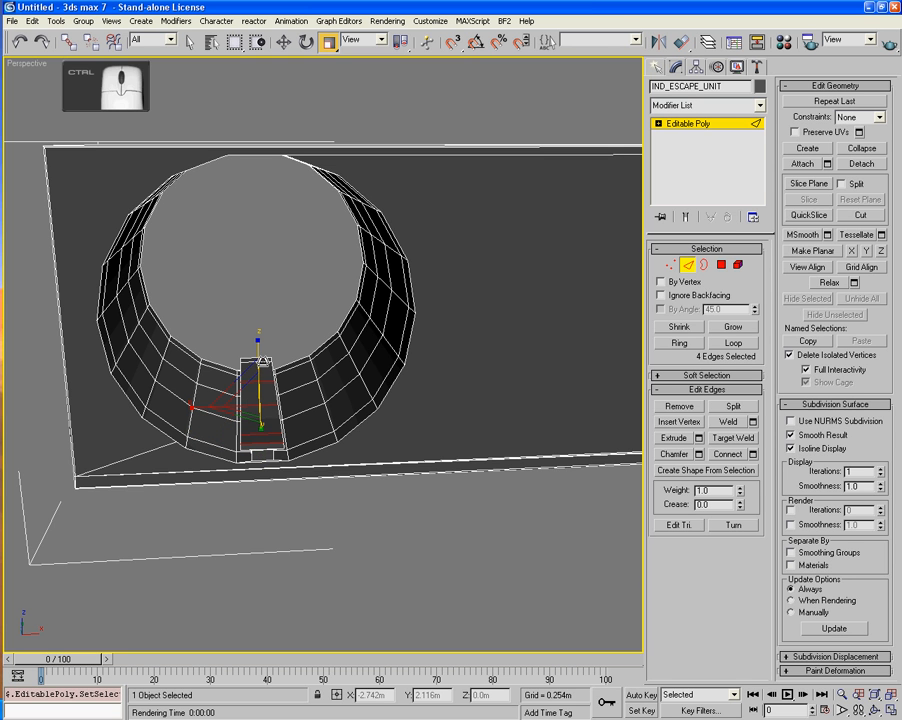
left_click(271, 357, "ctrl")
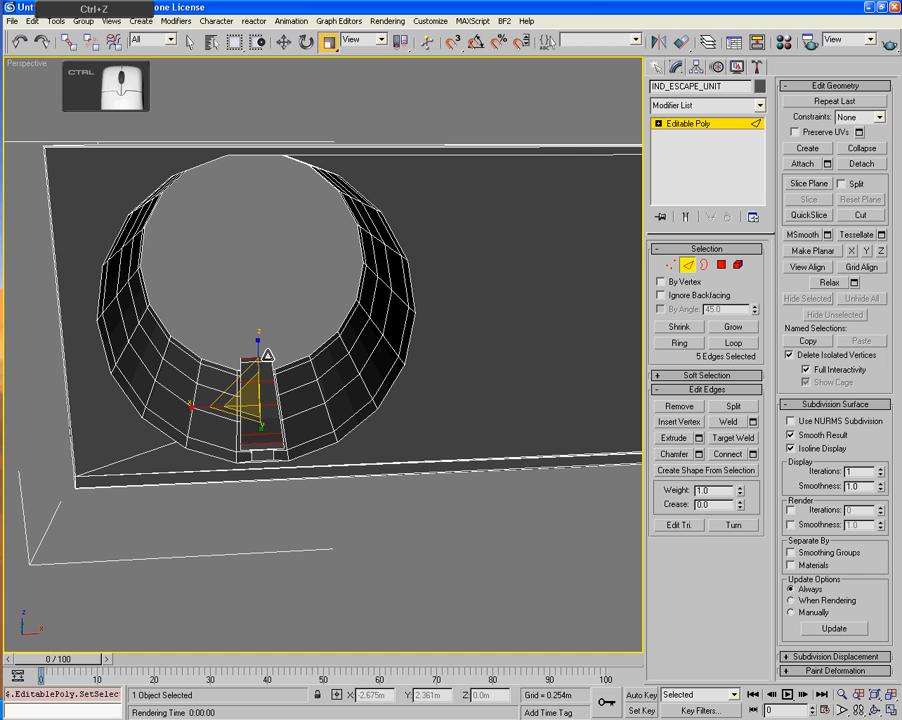
left_click(257, 362, "ctrl")
key("ctrl+z")
scroll(256, 362, "up", 5)
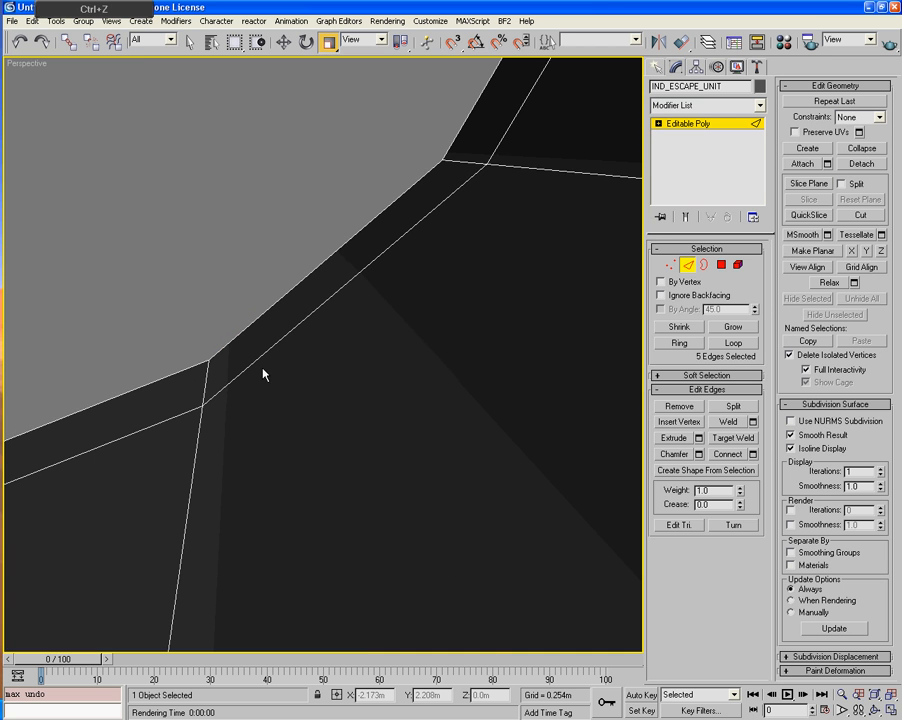
middle_click_drag(180, 391, 322, 403)
left_click(336, 406, "ctrl")
scroll(338, 403, "down", 5)
scroll(330, 402, "up", 4)
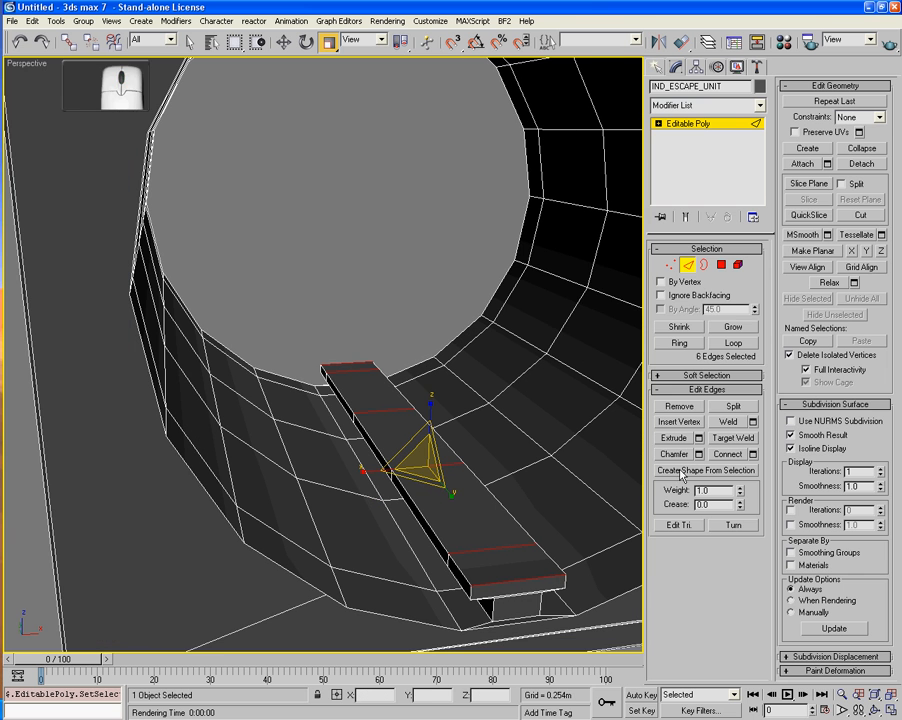
Connect the selected crosswise edges with a lengthwise line and chamfer it into two parallel lines along the rail's top.
left_click(753, 455)
left_click(641, 355)
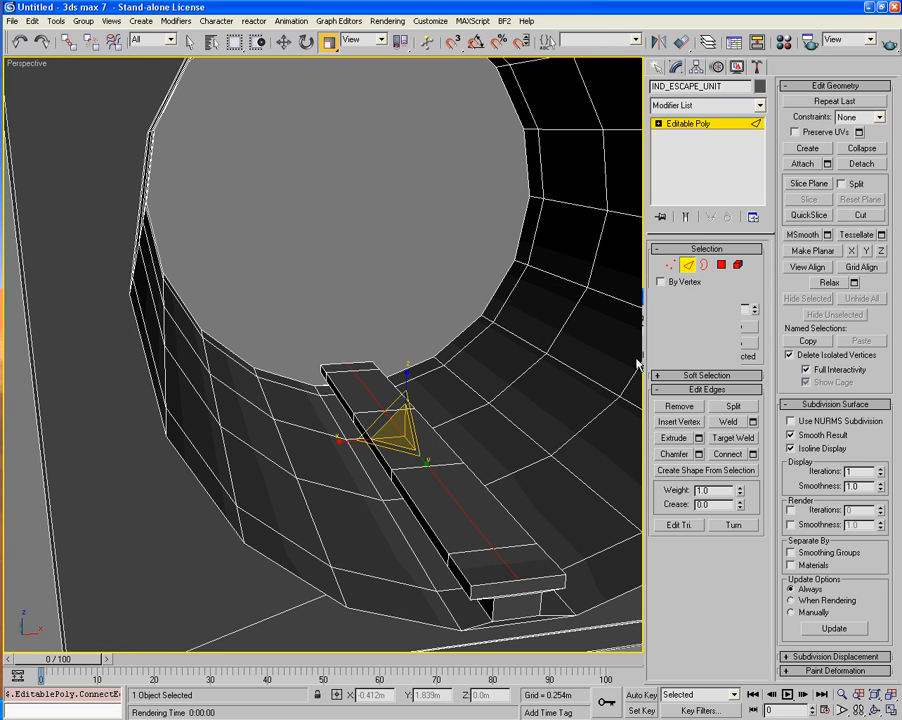
left_click(674, 454)
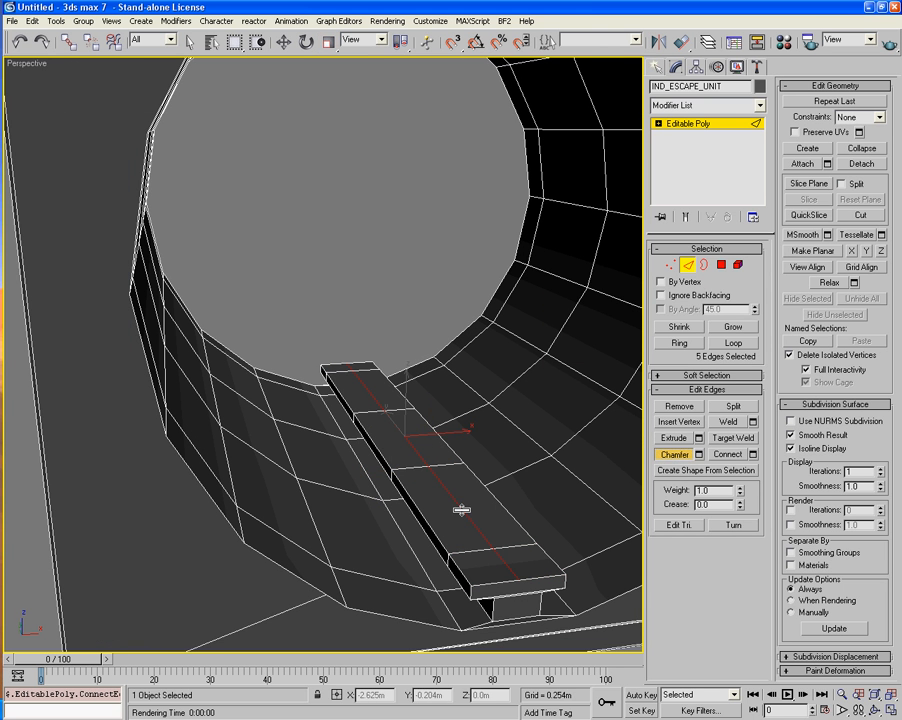
left_click_drag(458, 508, 462, 499)
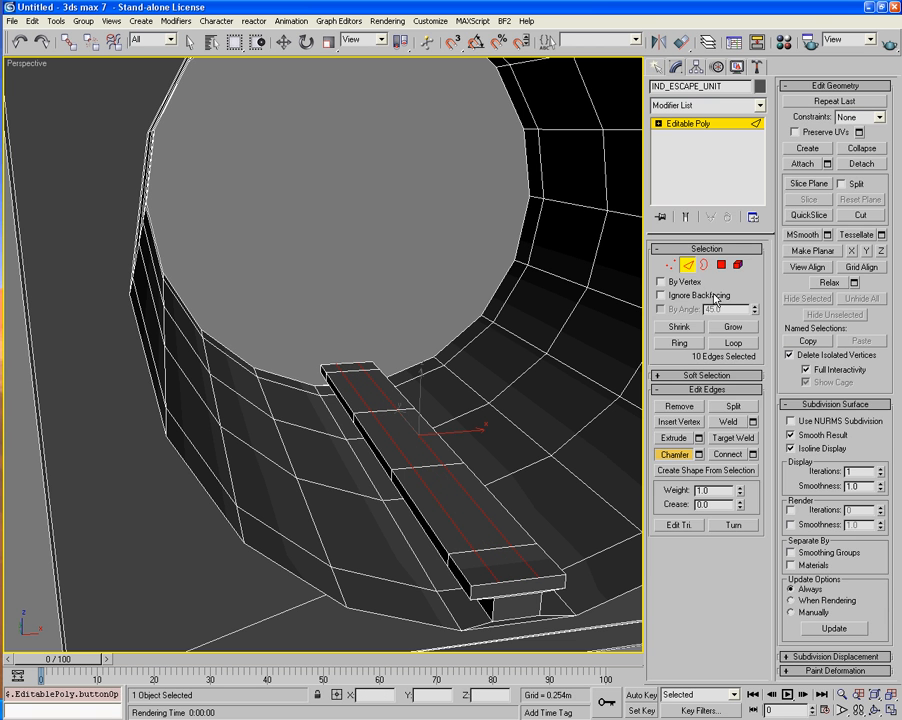
Select the five middle polygons between the parallel lines on the rail's top, extrude them upward into a raised block, and clear the selection.
left_click(720, 265)
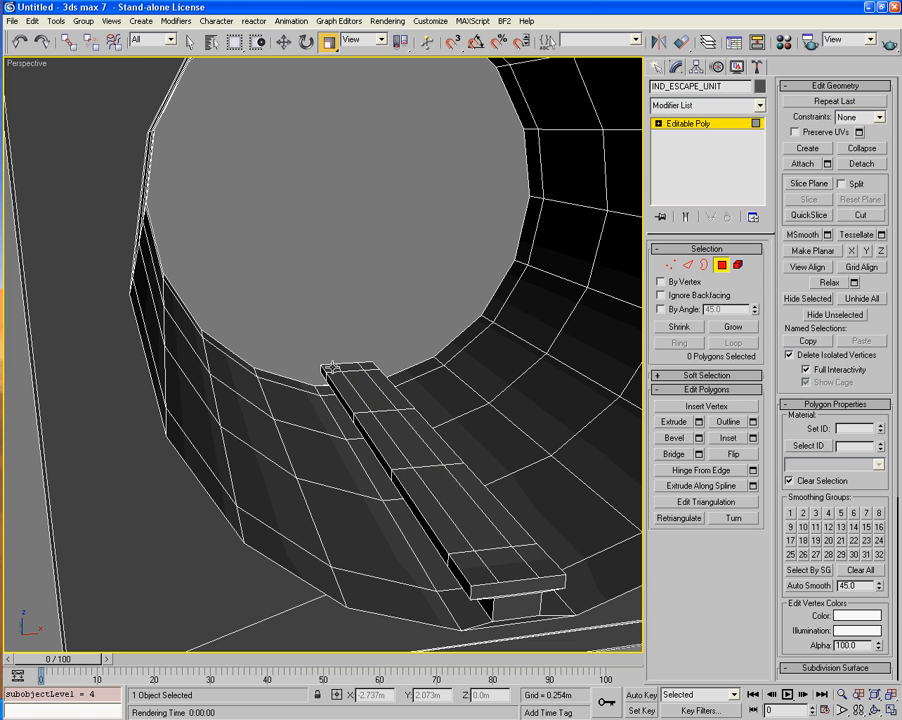
left_click(354, 368)
left_click(368, 382, "ctrl")
left_click(396, 425, "ctrl")
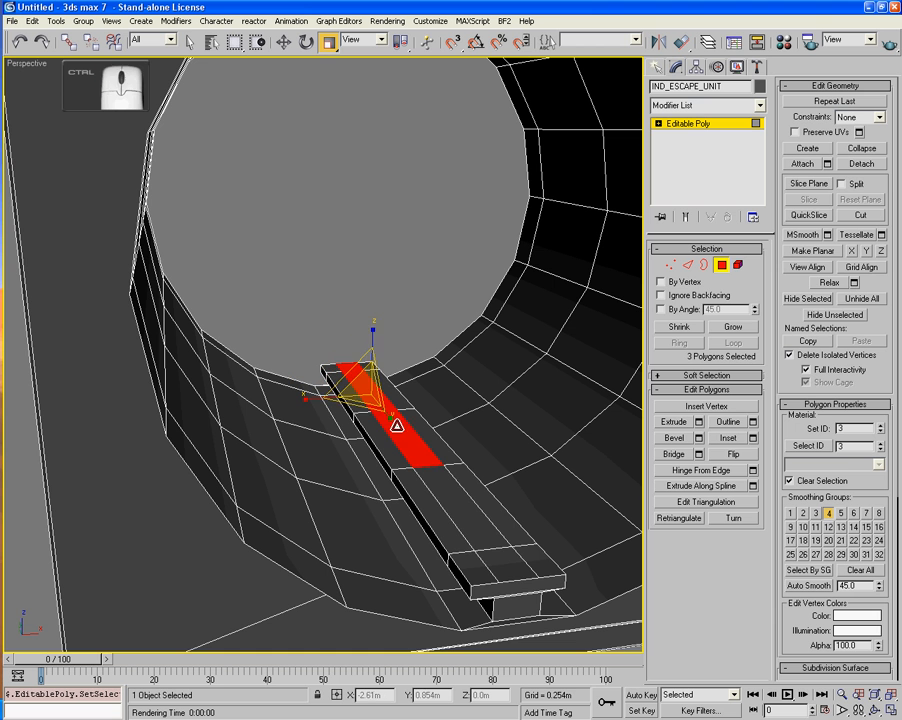
left_click(469, 496, "ctrl")
left_click(508, 545, "ctrl")
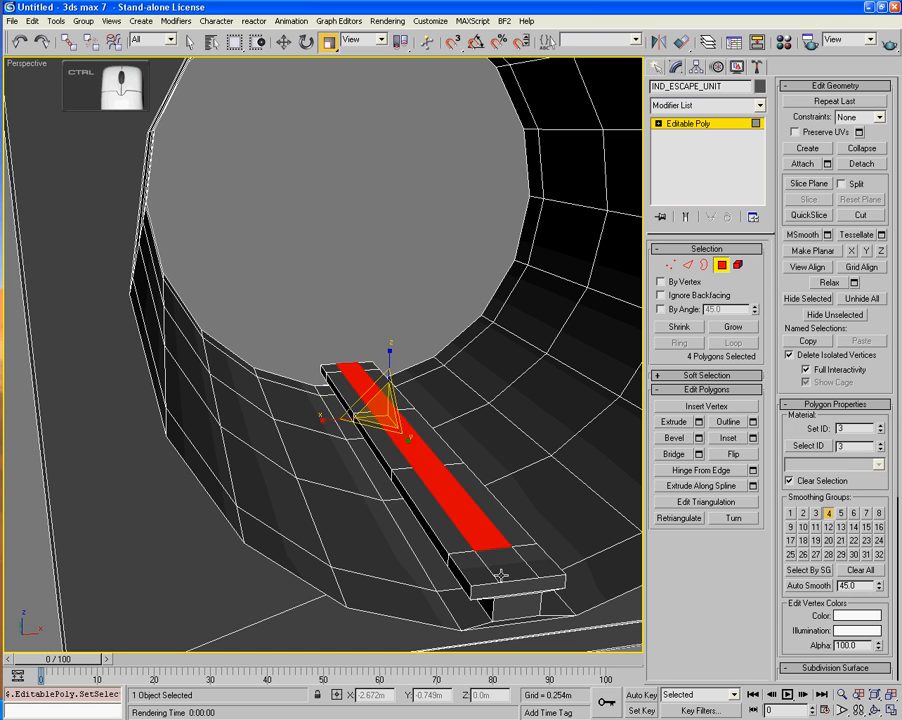
left_click(676, 421)
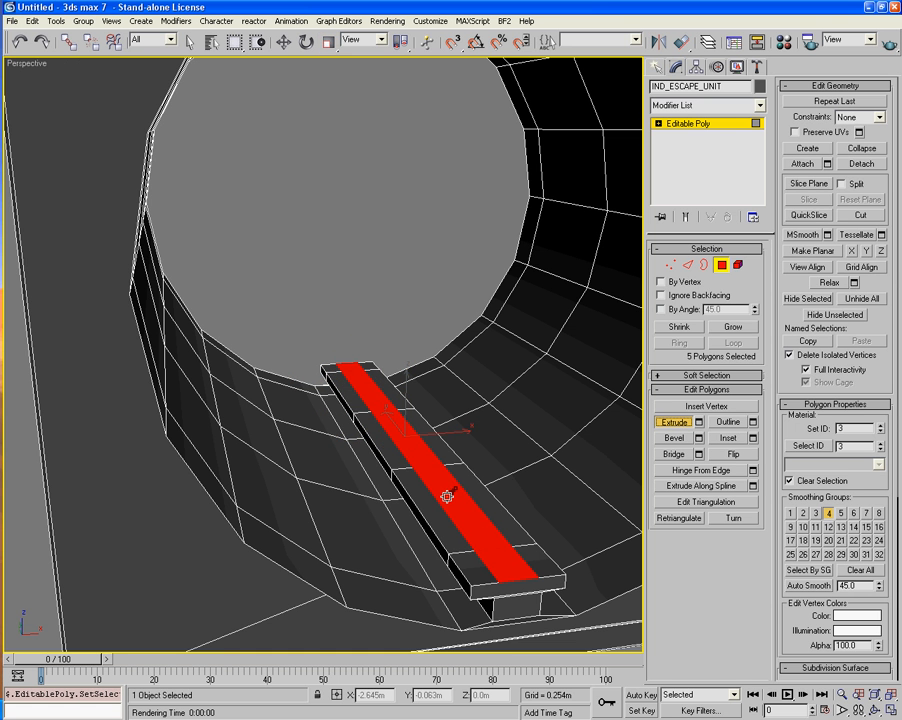
left_click_drag(447, 497, 448, 480)
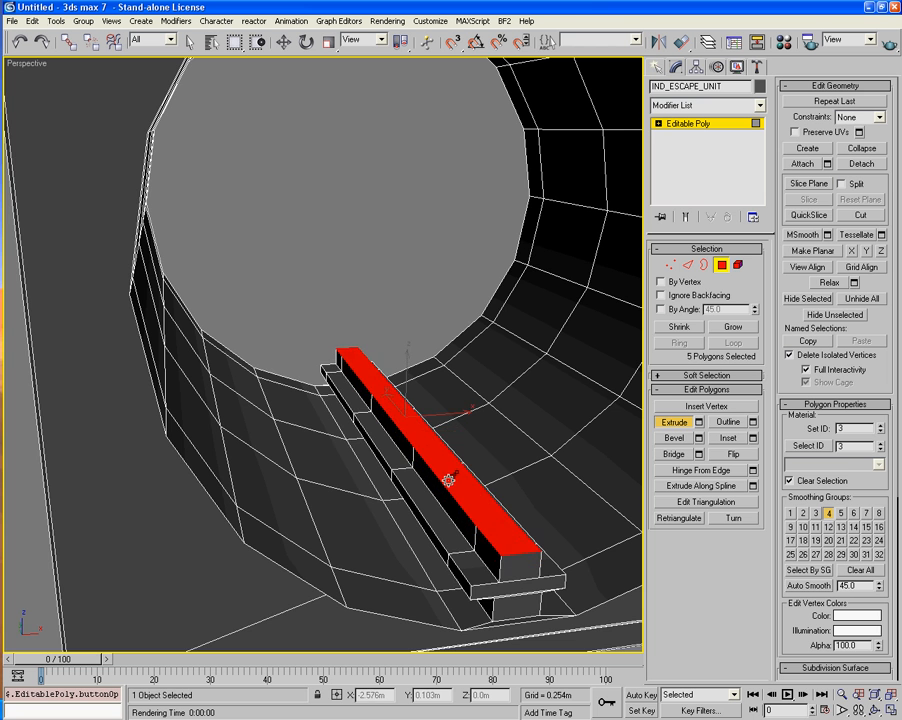
middle_click_drag(449, 476, 399, 321, "alt")
left_click(617, 318)
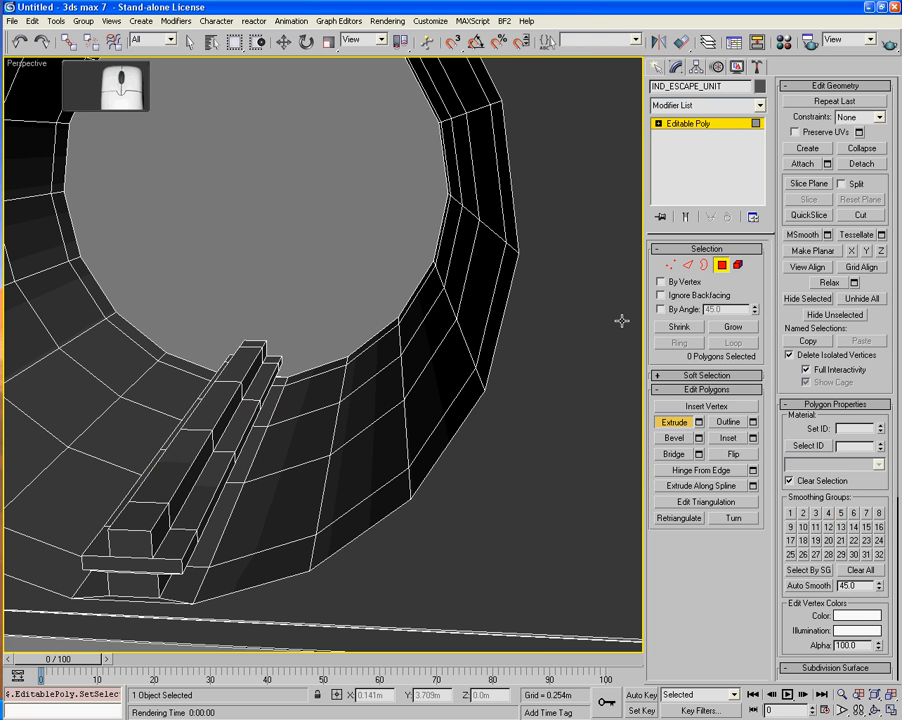
Add one long top edge of the raised block to the ten edges selected along its base.
left_click(688, 266)
key("r")
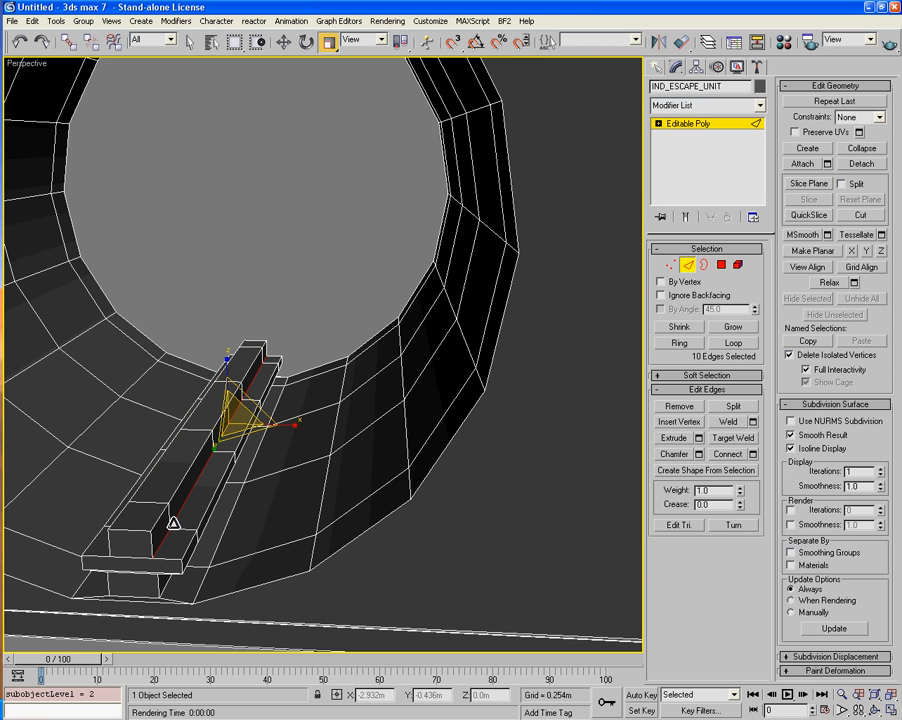
left_click(146, 422, "ctrl")
middle_click_drag(146, 422, 380, 468, "alt")
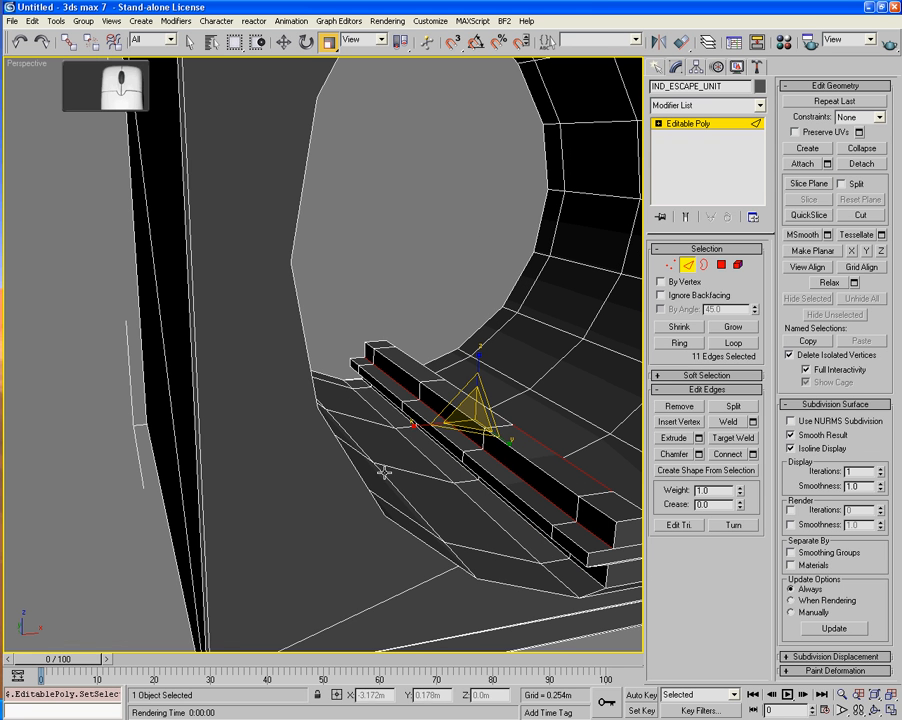
left_click(517, 452, "ctrl")
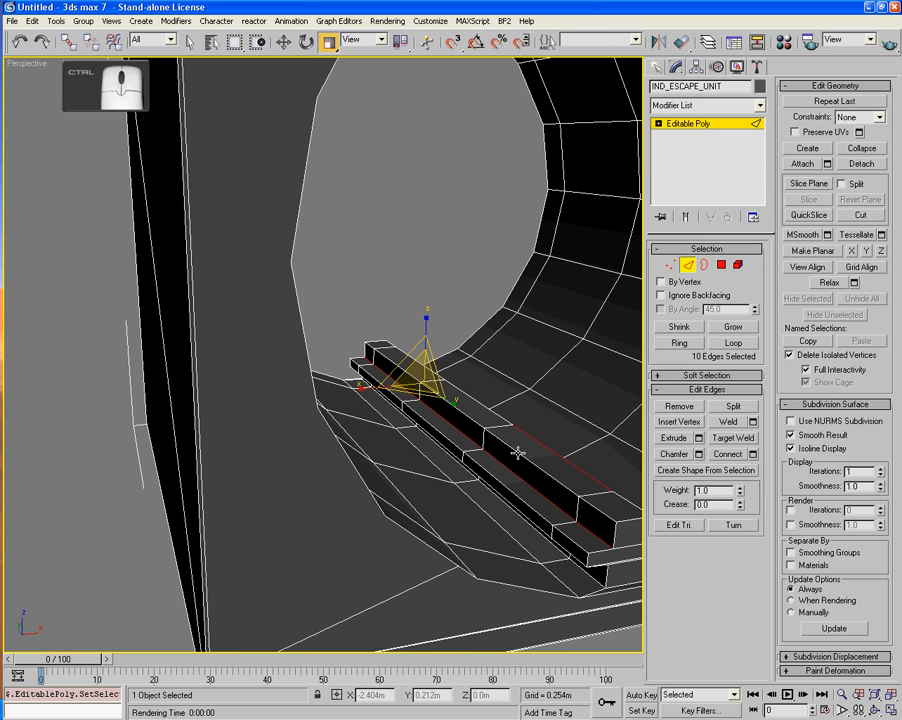
key("ctrl+z")
left_click(519, 452, "ctrl")
key("ctrl+z")
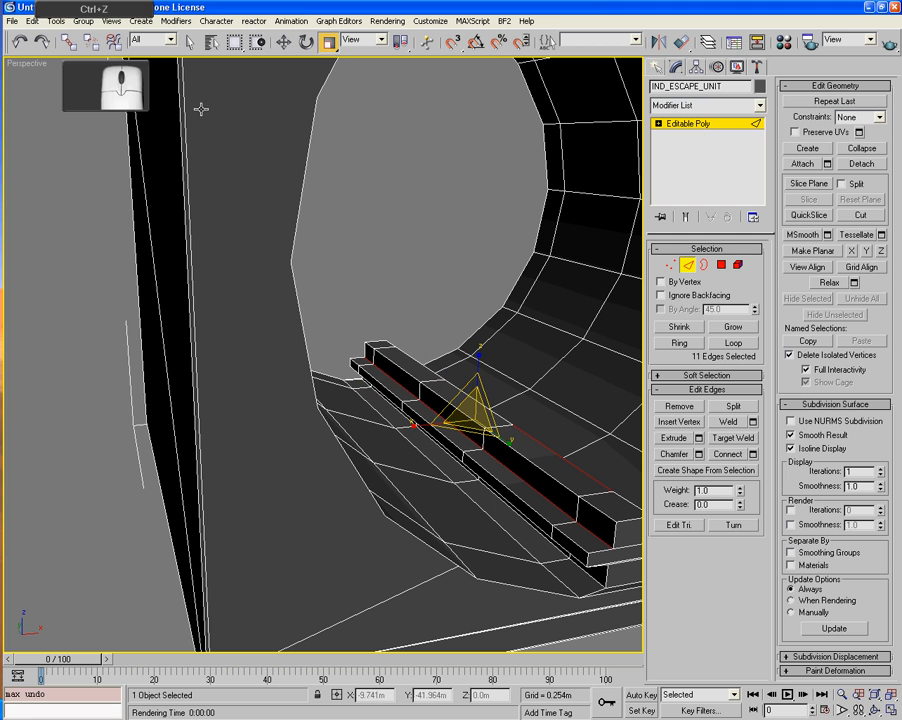
Enable Ignore Backfacing and add the raised block's other long top edge at its near end to the edge selection.
key("q")
left_click(662, 296)
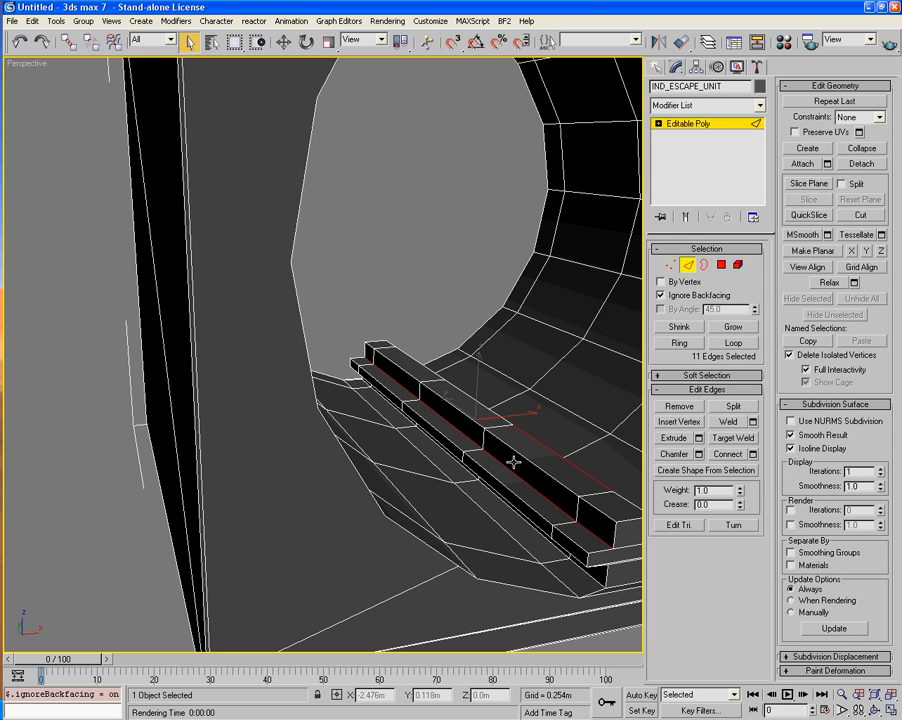
left_click(517, 452, "ctrl")
key("ctrl+z")
left_click(517, 452, "ctrl")
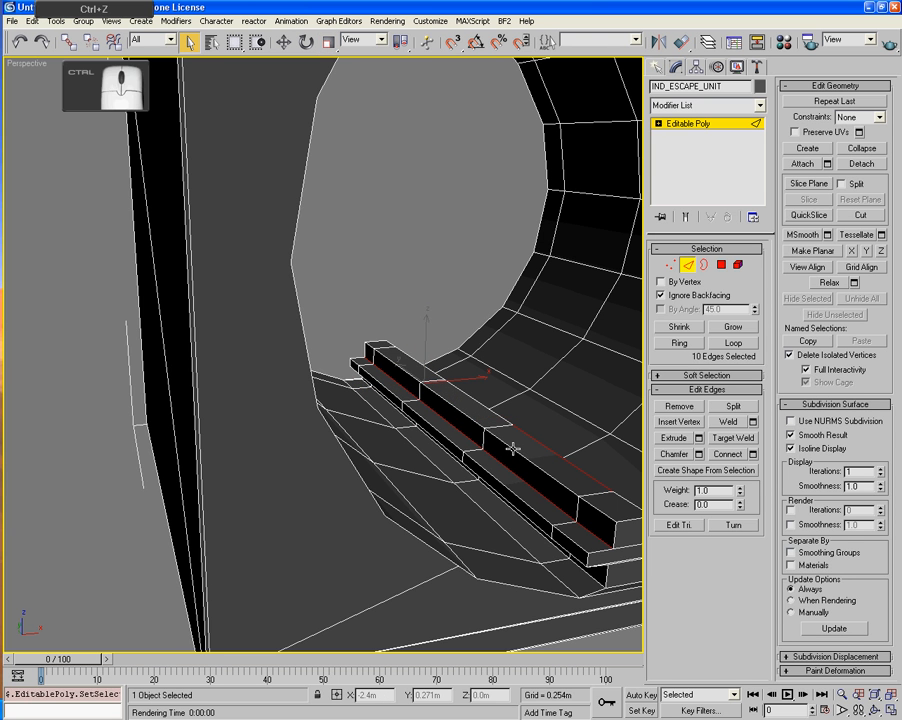
key("ctrl+z")
middle_click_drag(590, 558, 442, 480)
left_click(440, 475, "ctrl")
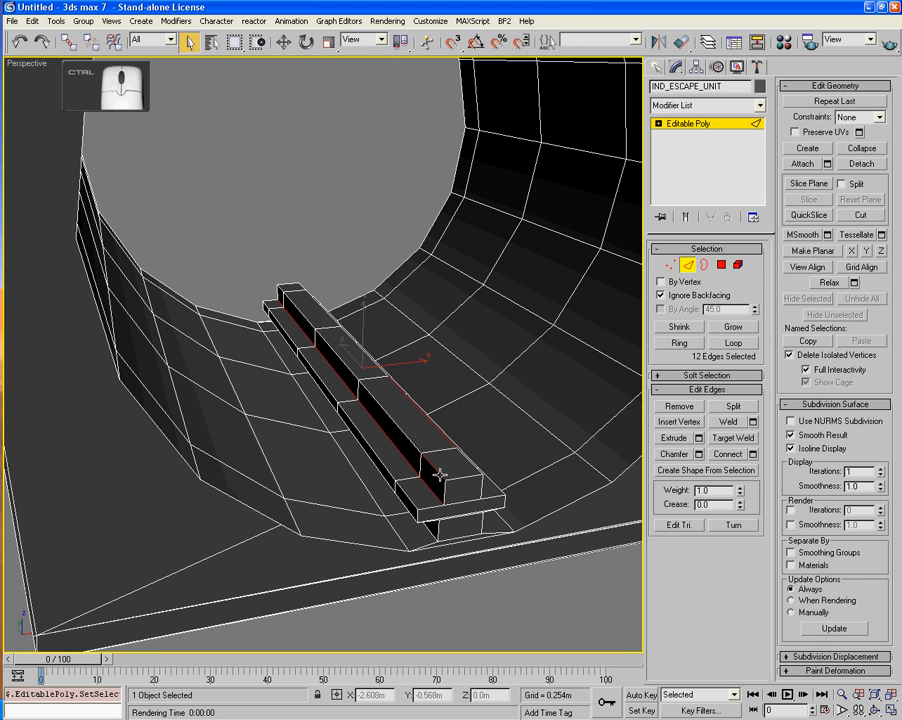
Add lengthwise edges of the flange and the lower web on both sides of the rail, and expand the selection to full loops.
left_click(430, 528, "ctrl")
left_click(376, 462, "ctrl")
middle_click_drag(374, 466, 209, 423, "alt")
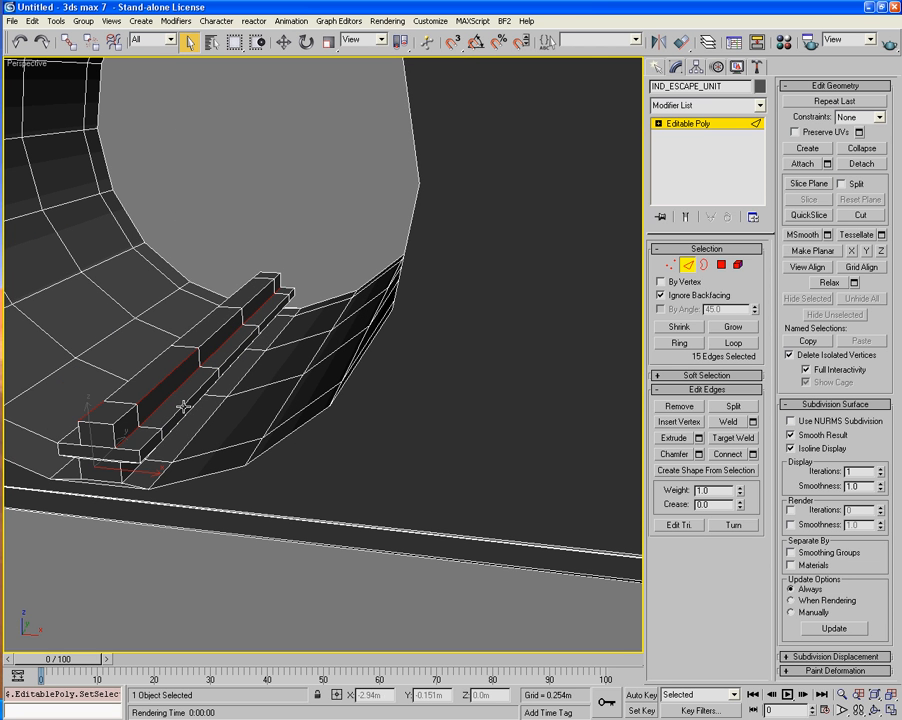
left_click(183, 406, "ctrl")
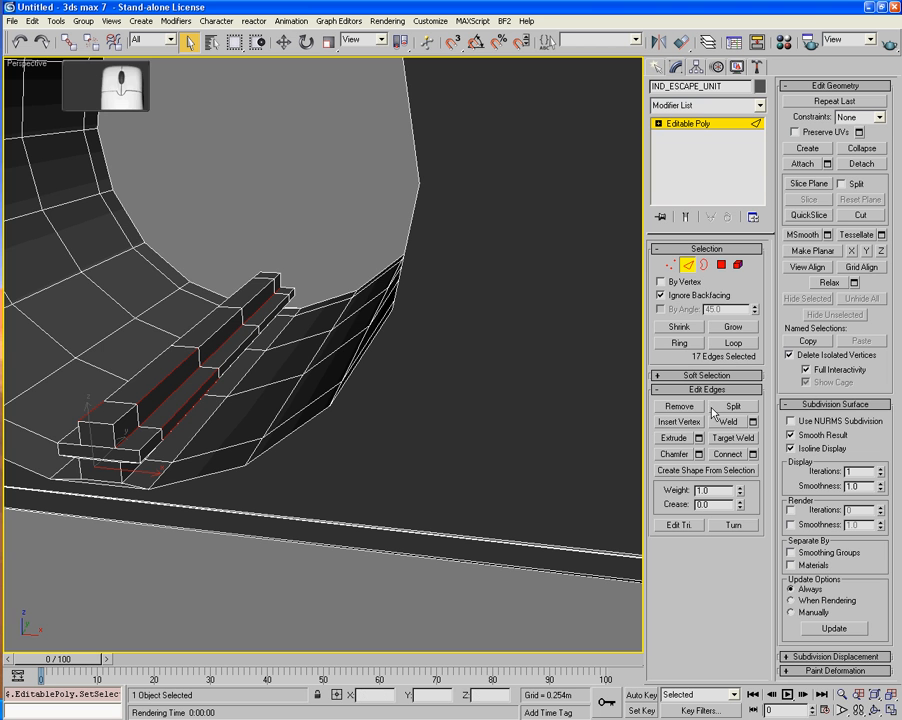
left_click(731, 345)
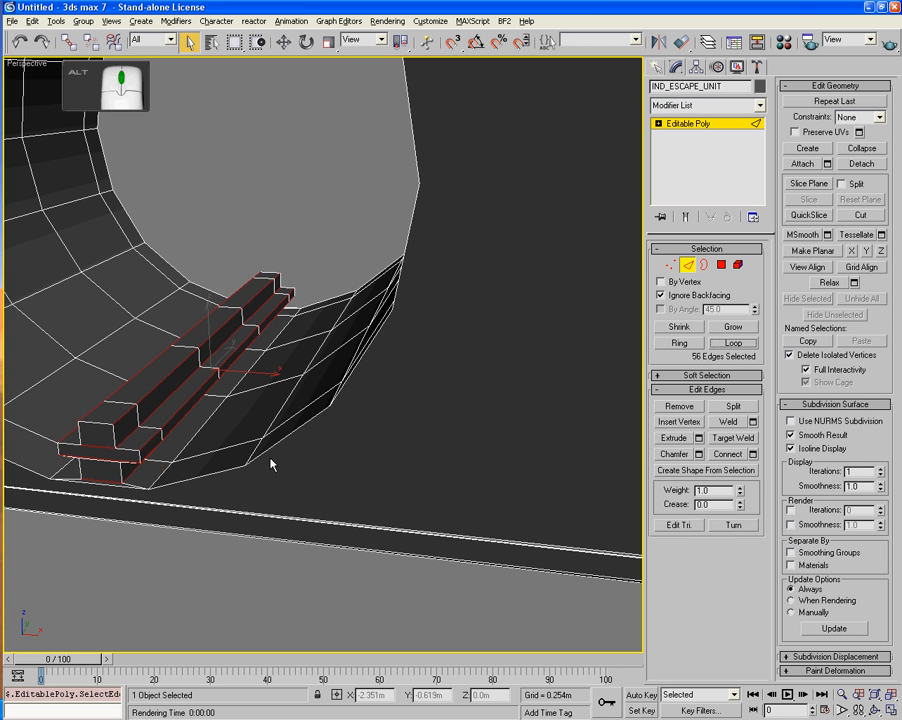
At the rail's near end, deselect the flange's lower edge and add the flange's upper edge beside the raised block.
middle_click_drag(272, 406, 296, 455, "alt")
scroll(440, 458, "up", 5)
middle_click_drag(473, 429, 413, 440)
left_click(399, 408, "ctrl")
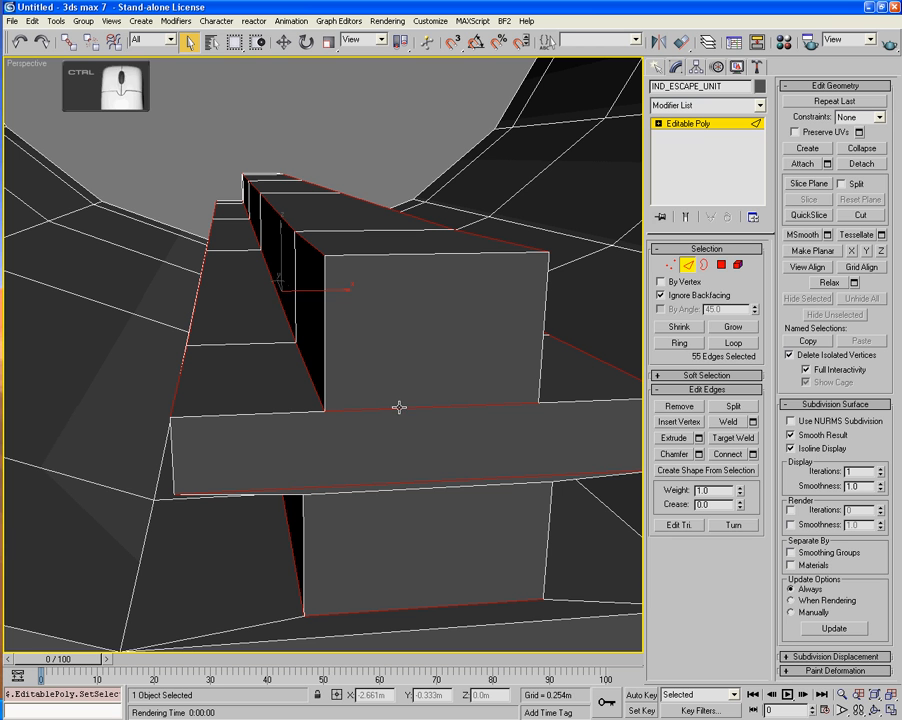
left_click(377, 486, "ctrl")
left_click(290, 411, "ctrl")
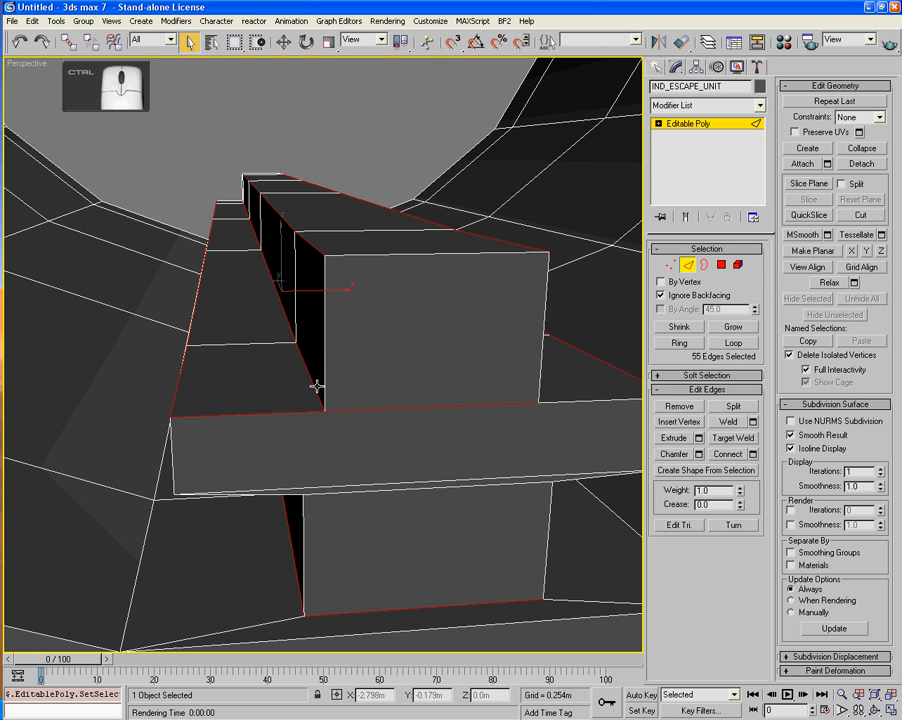
Add the raised block's two vertical end edges, its top end edge and the remaining upper flange edge to the selection.
left_click(322, 371, "ctrl")
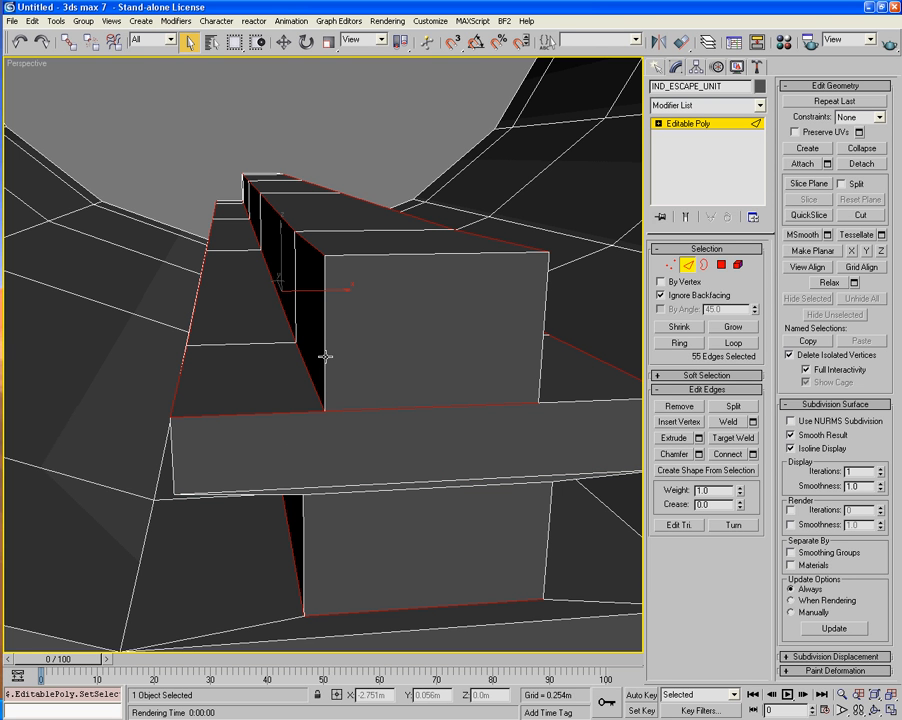
left_click(410, 255, "ctrl")
key("ctrl+z")
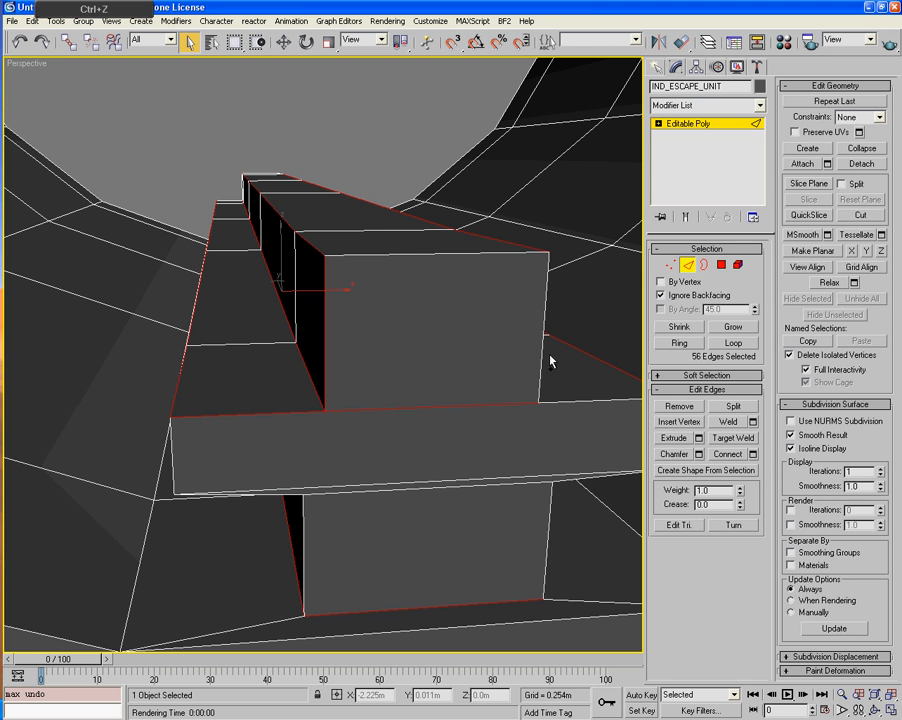
left_click(434, 246, "ctrl")
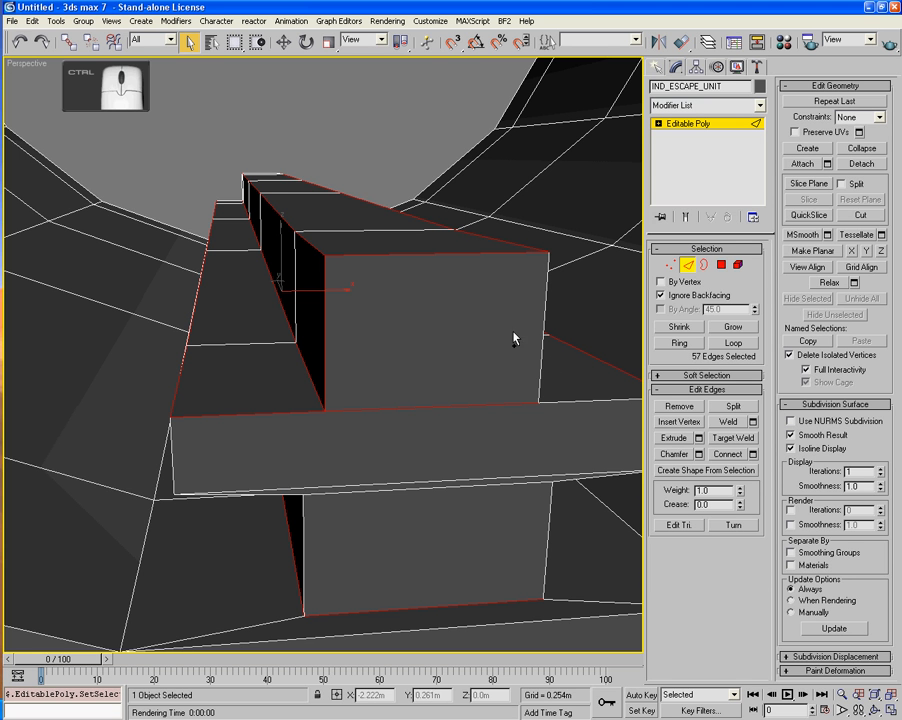
left_click(541, 382, "ctrl")
left_click(572, 402, "ctrl")
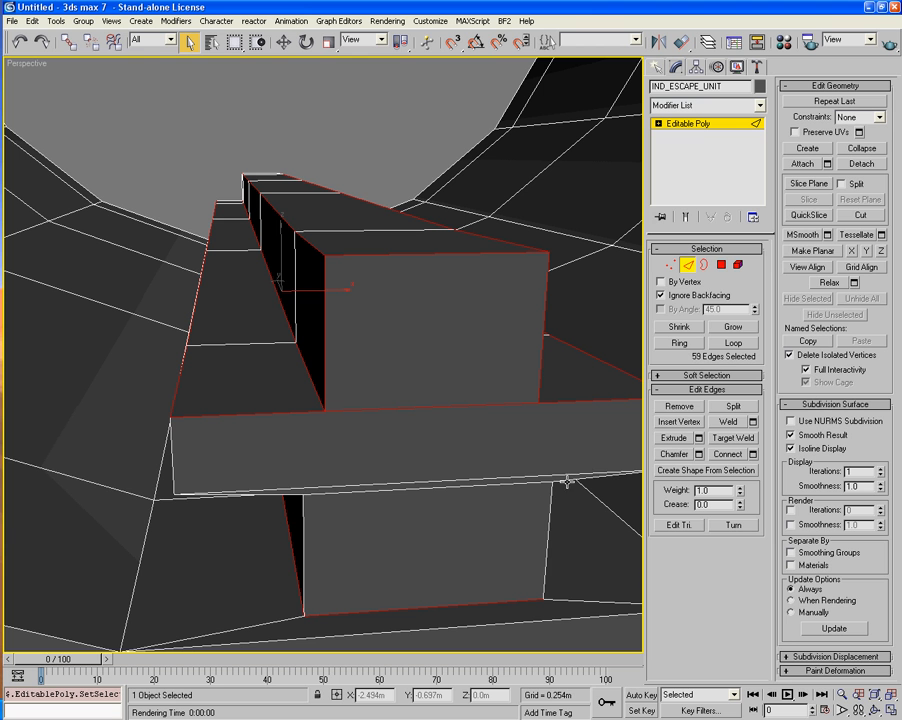
Add both vertical end edges of the lower web and the short edge beneath the flange to the selection.
left_click(549, 532, "ctrl")
left_click(308, 590, "ctrl")
left_click(288, 540, "ctrl")
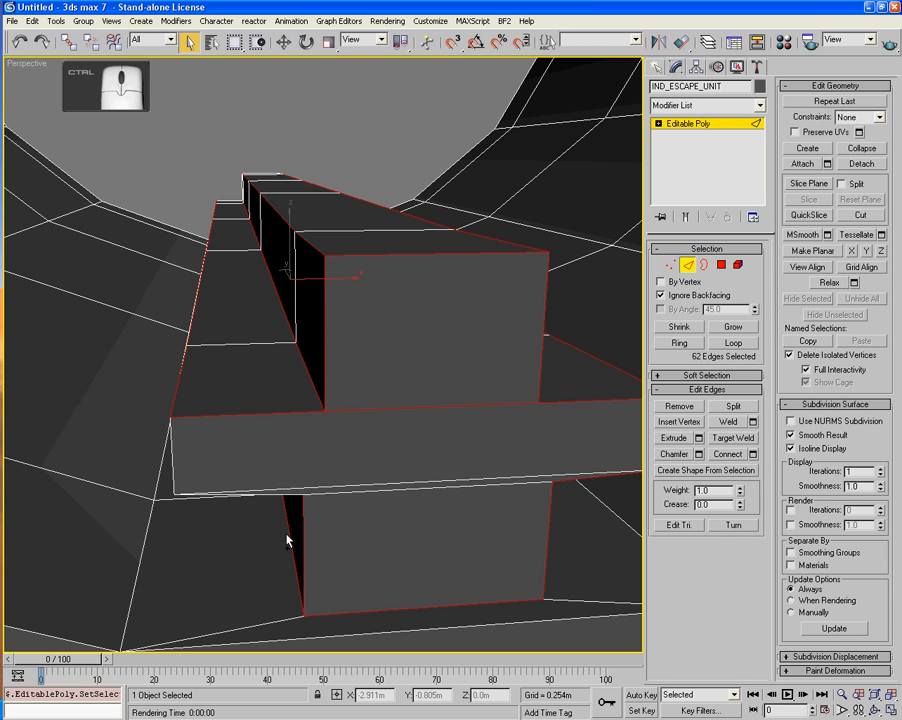
key("ctrl+z")
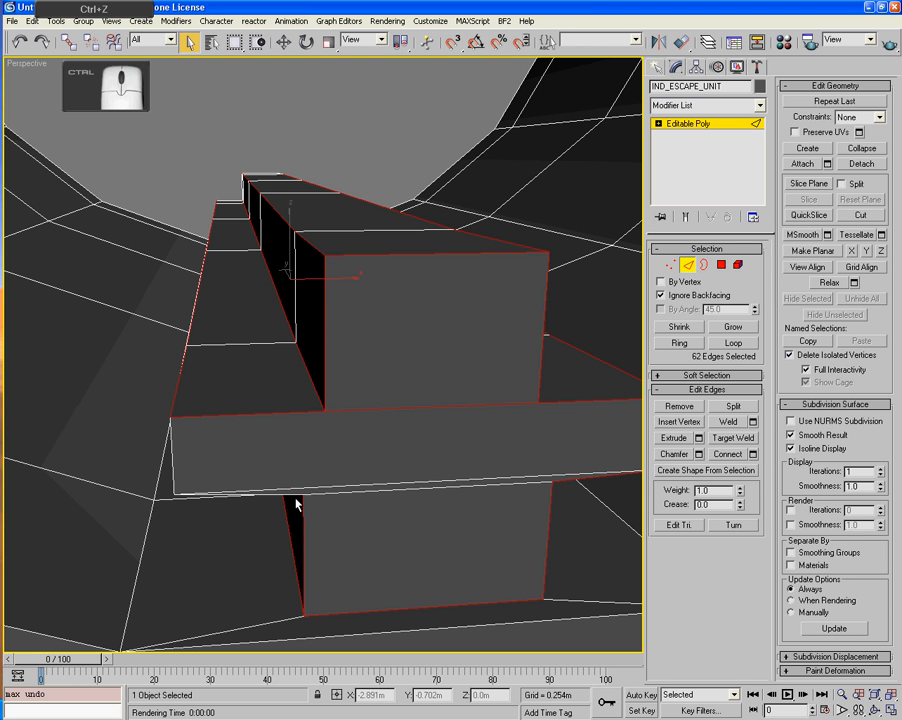
left_click(293, 494, "ctrl")
middle_click_drag(255, 508, 261, 512, "alt")
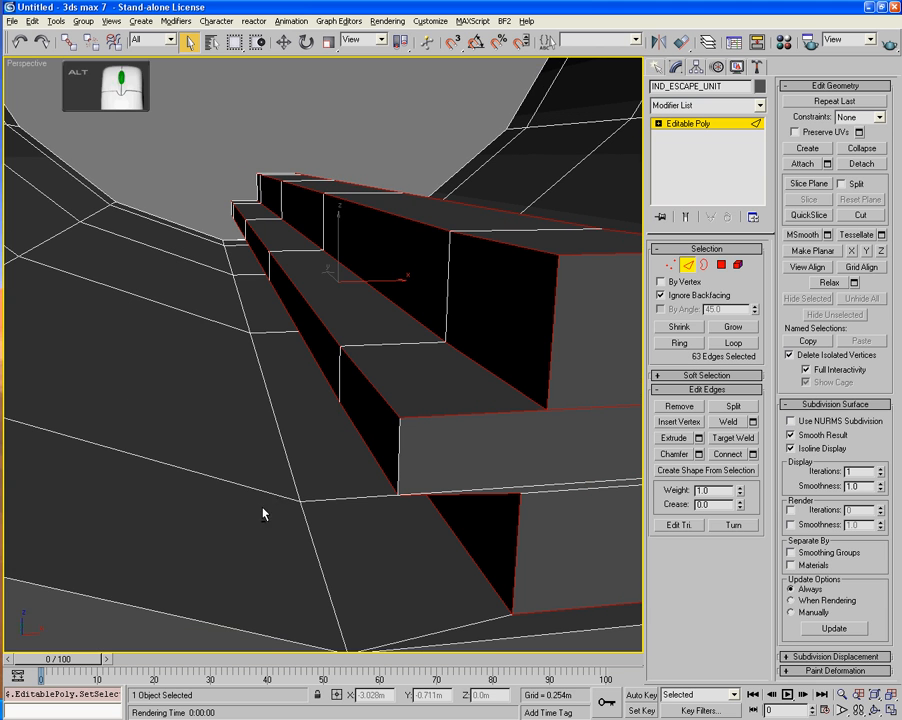
Add the flange's vertical end edge to the rail edge selection.
left_click(399, 457, "ctrl")
key("ctrl+z")
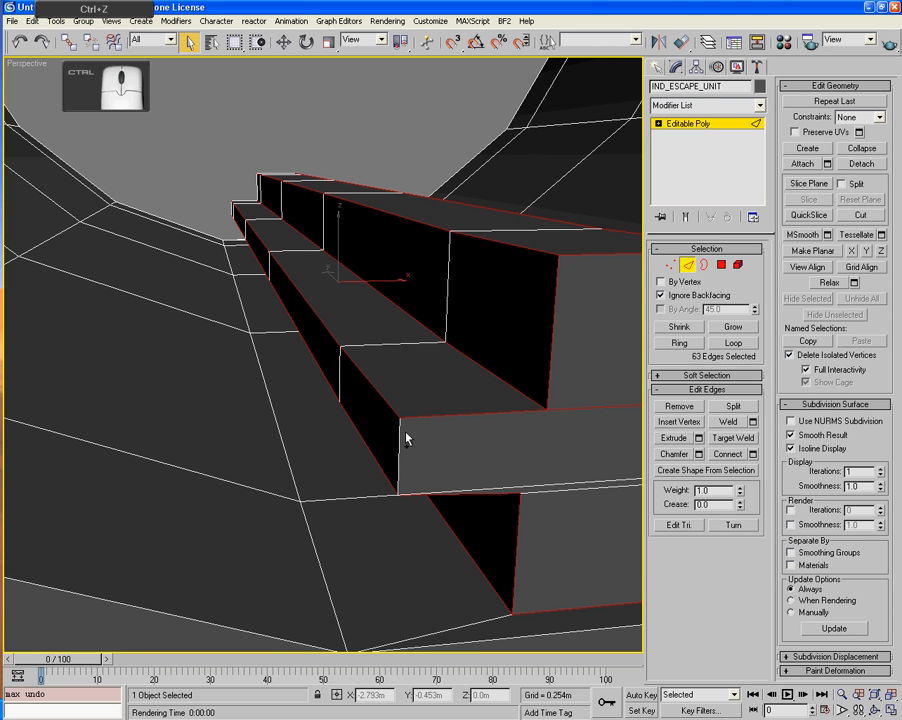
left_click(398, 422, "ctrl")
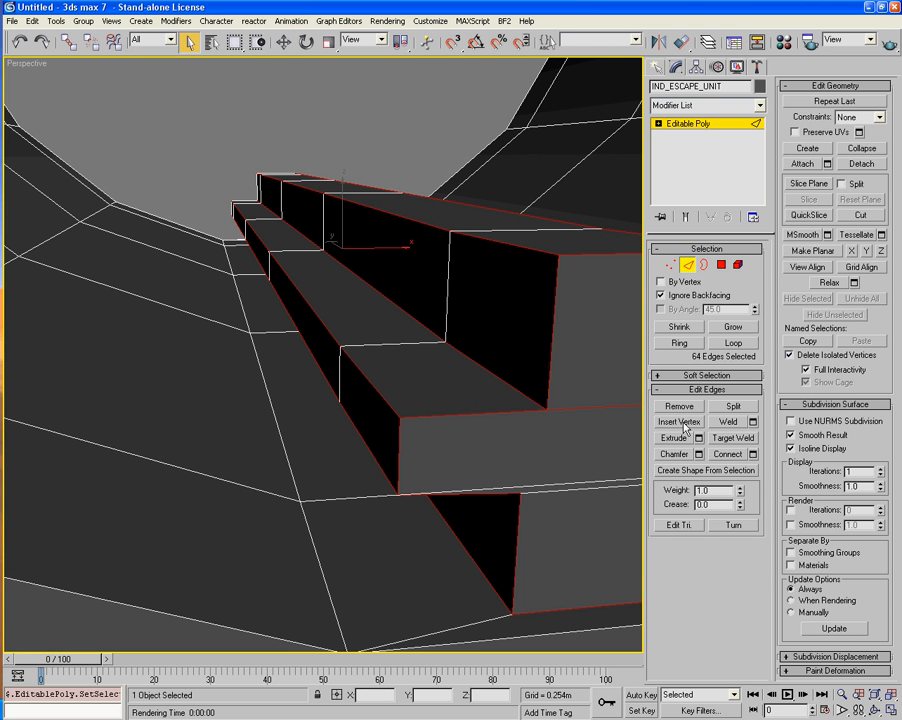
Chamfer the selected rail edges with a chamfer amount of 0.005 m.
left_click(703, 455)
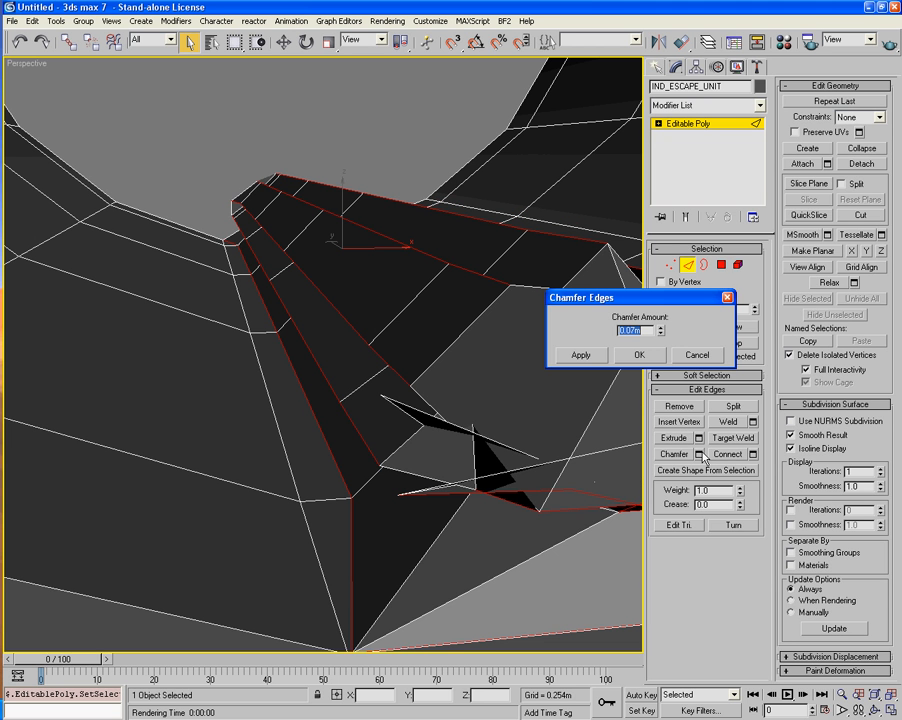
type("0")
key("Tab")
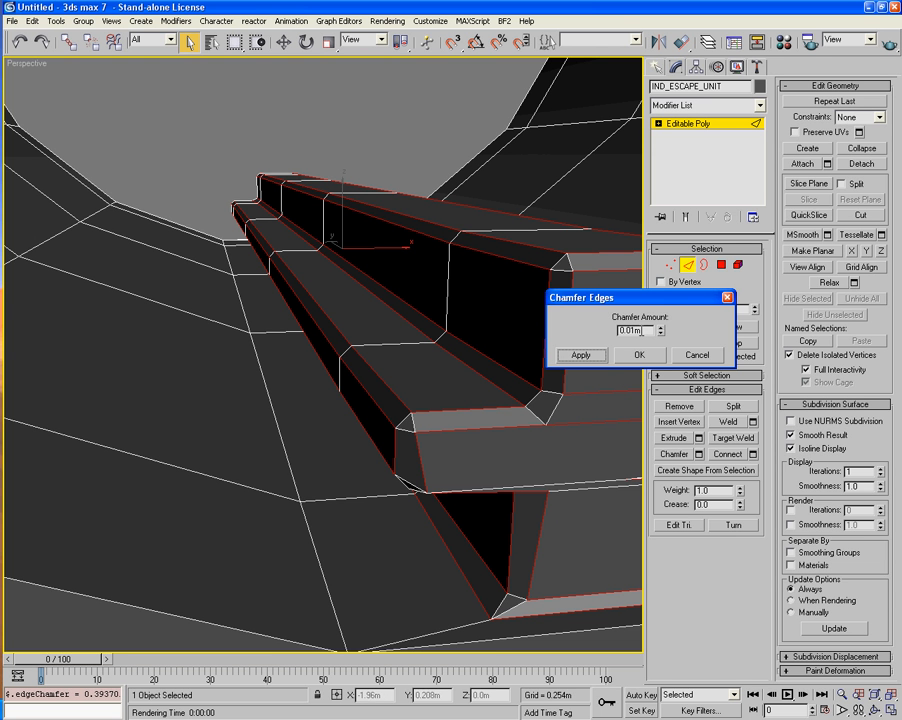
double_click(647, 330)
type("0.005")
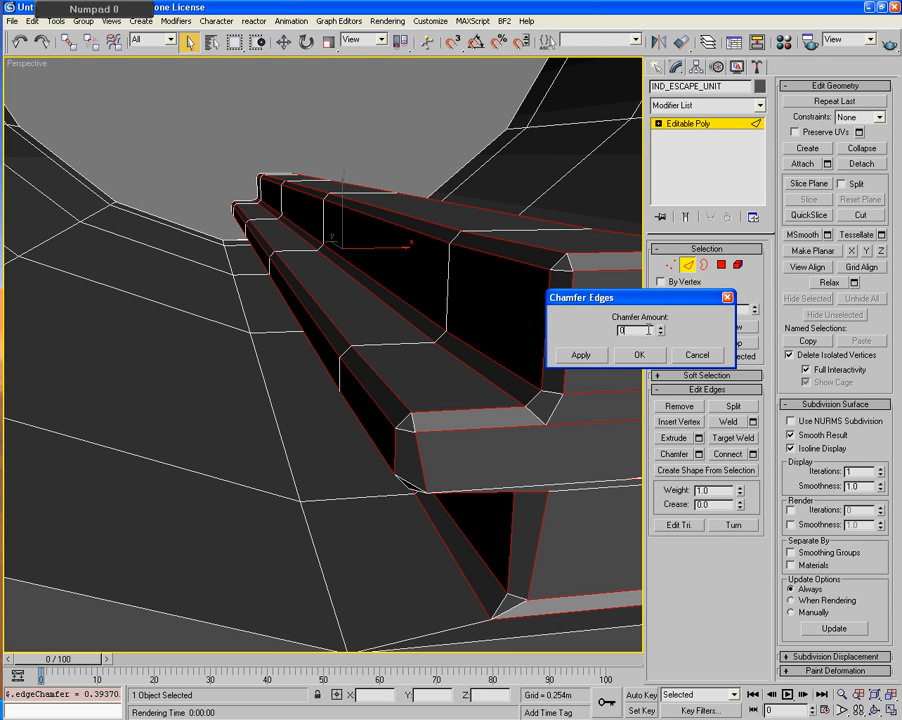
key("Tab")
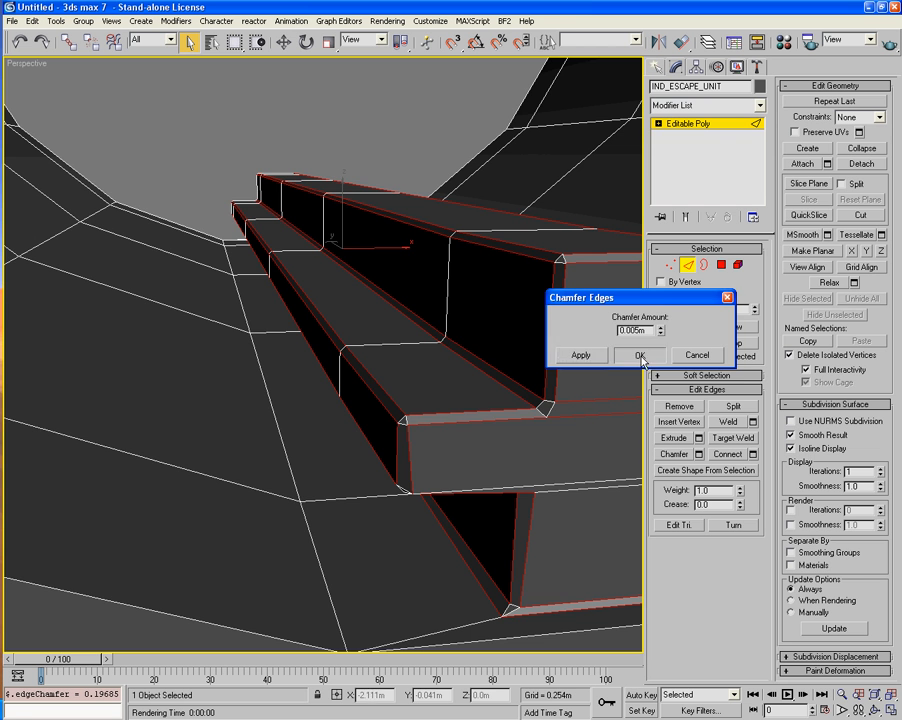
left_click(638, 354)
Remove the fan of edges running from the bottom plate's corner to its rounded cutout.
scroll(440, 372, "down", 5)
middle_click_drag(440, 372, 423, 354, "alt")
scroll(455, 348, "down", 6)
scroll(455, 348, "up", 10)
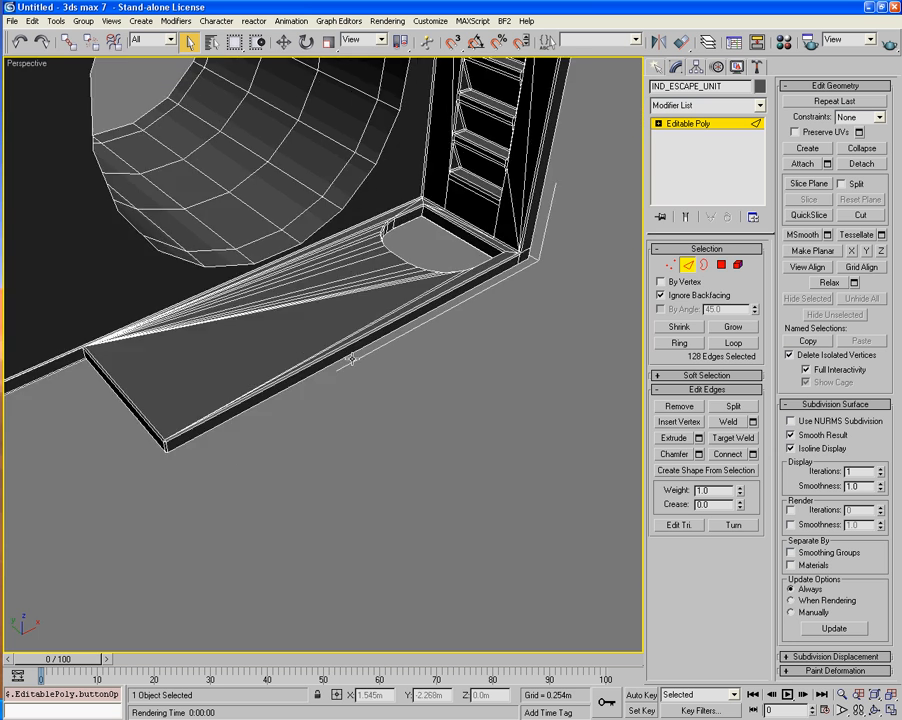
middle_click_drag(351, 358, 338, 374, "alt")
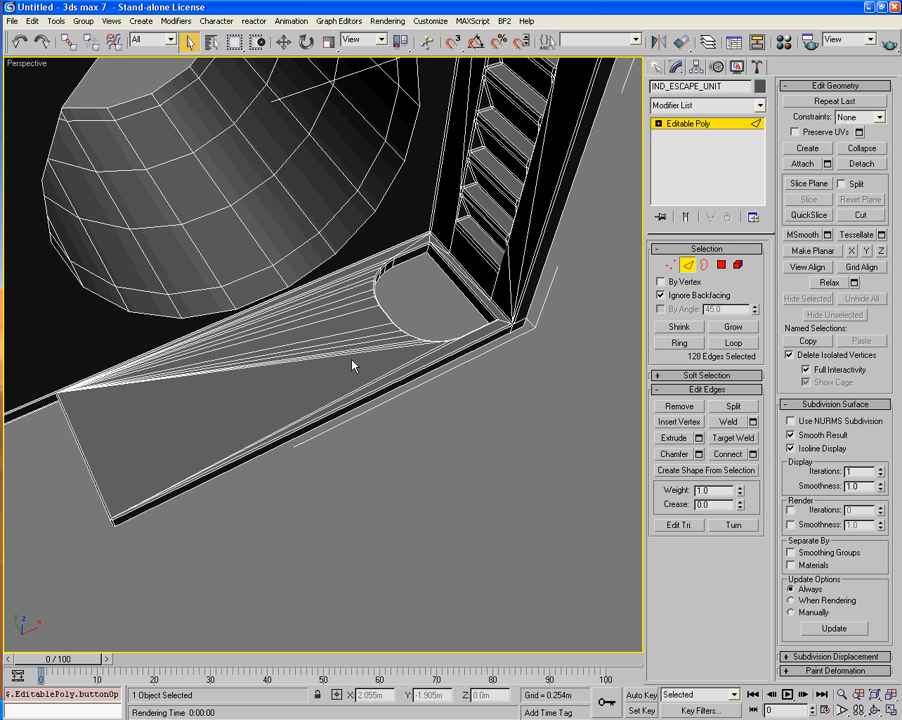
middle_click_drag(352, 366, 313, 398, "alt")
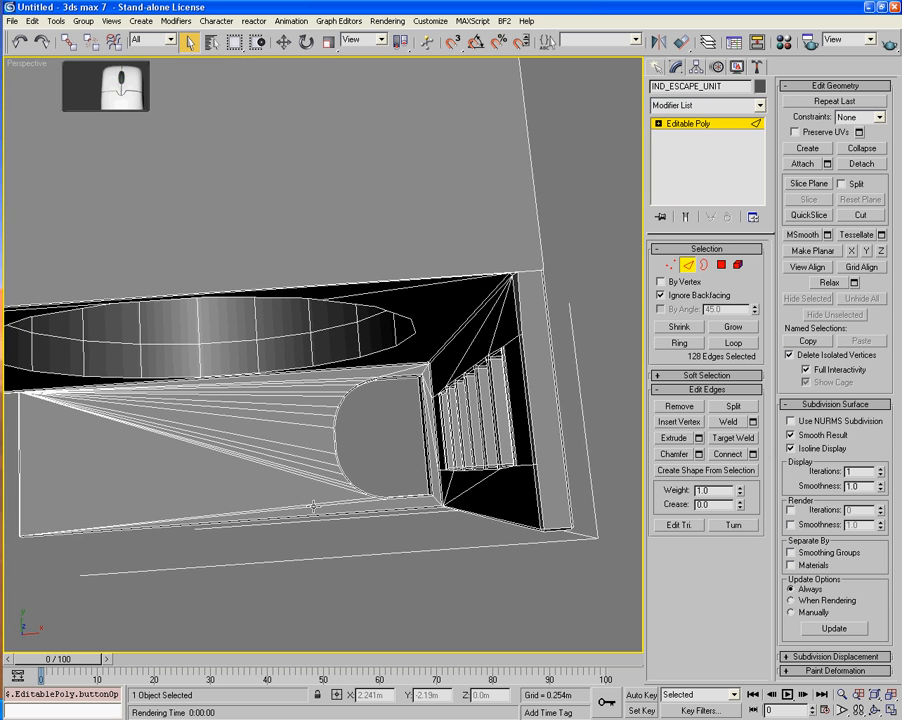
left_click_drag(321, 507, 310, 377)
middle_click_drag(310, 577, 306, 452, "alt")
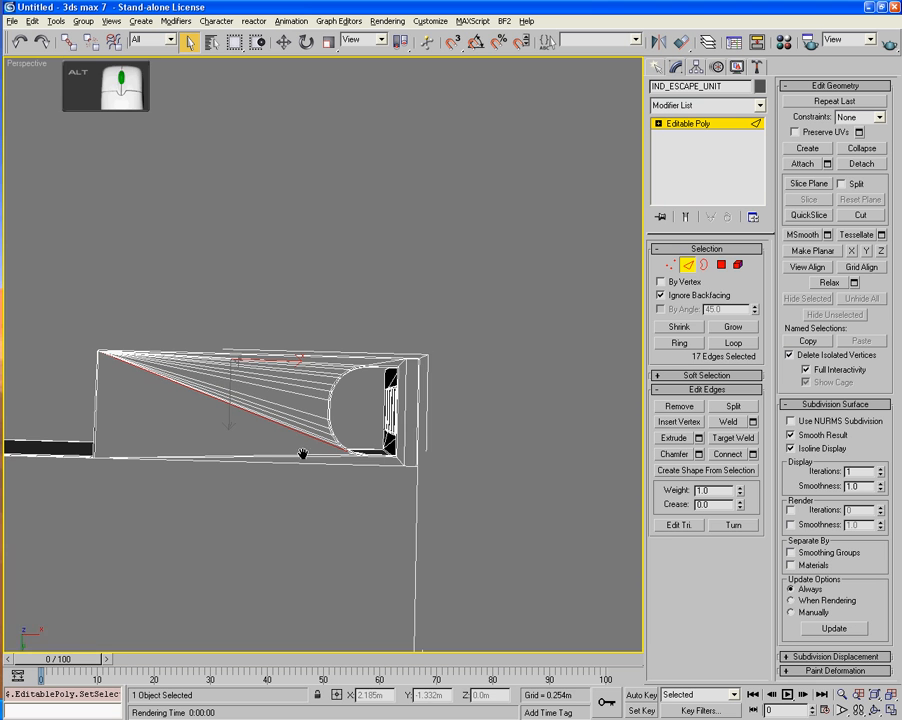
left_click_drag(297, 437, 297, 368, "ctrl")
middle_click_drag(290, 400, 294, 458, "alt")
key("BackSpace")
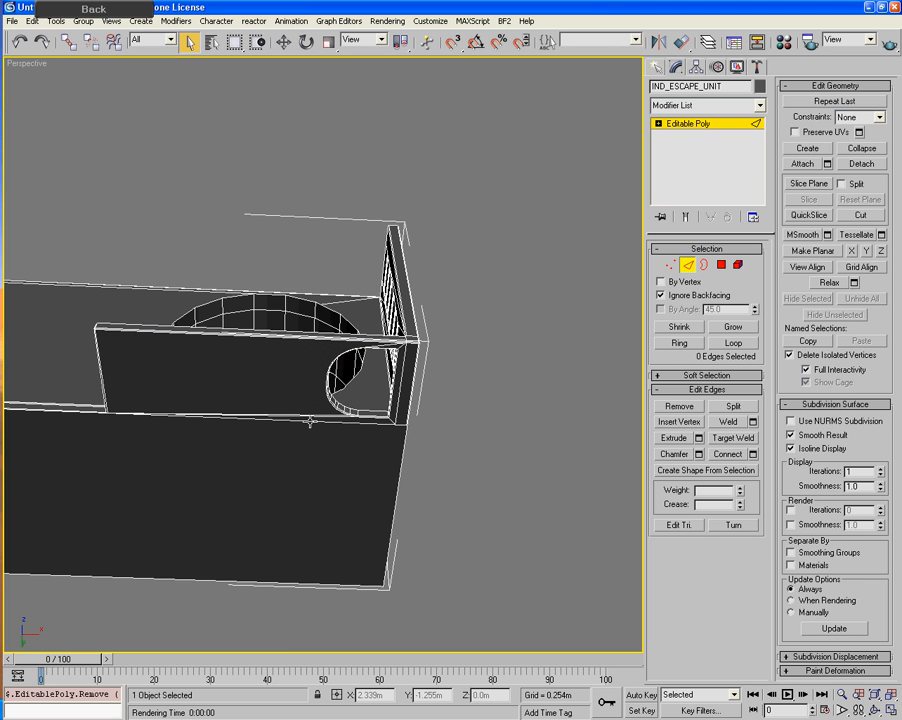
Remove the remaining long edge between the plate's border and the rounded cutout.
left_click(350, 411)
left_click(312, 413)
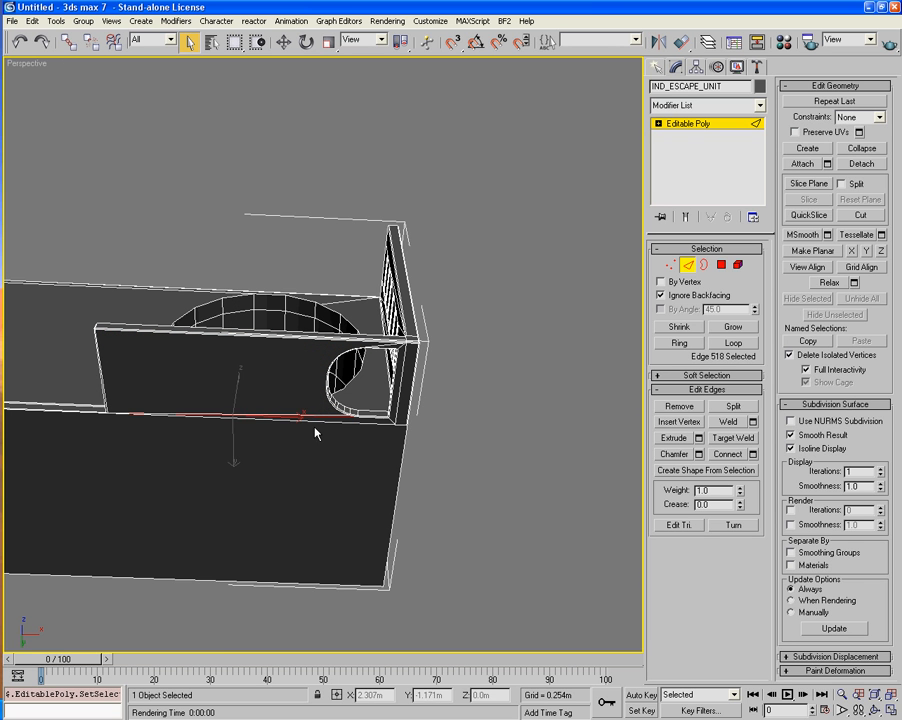
key("BackSpace")
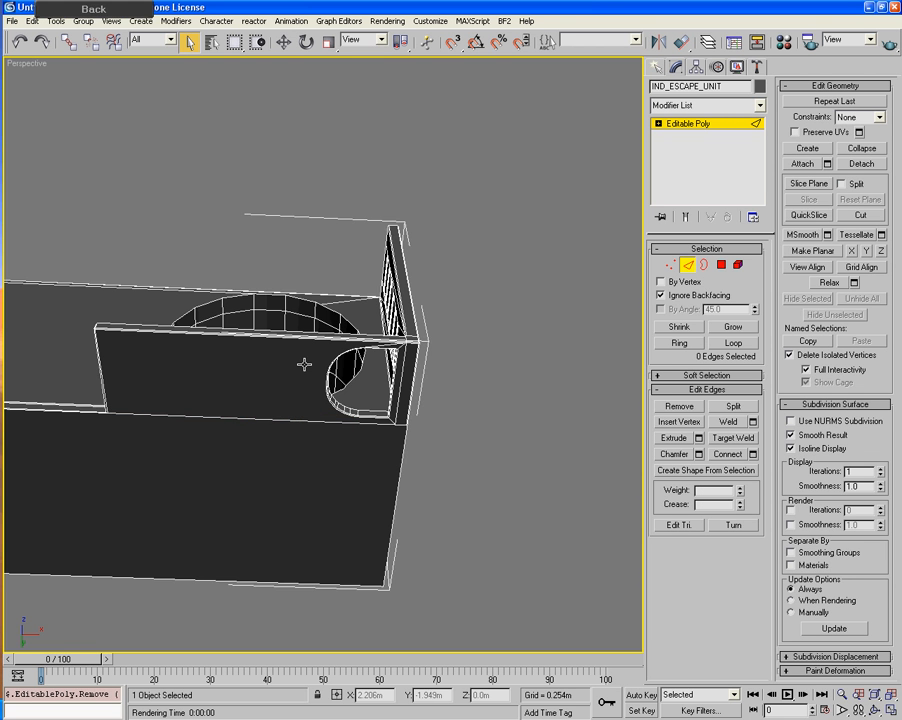
Remove the diagonal edge between the rounded cutout's straight side and the plate's inner corner beside the slatted panel.
middle_click_drag(350, 372, 308, 417, "alt")
scroll(403, 417, "up", 8)
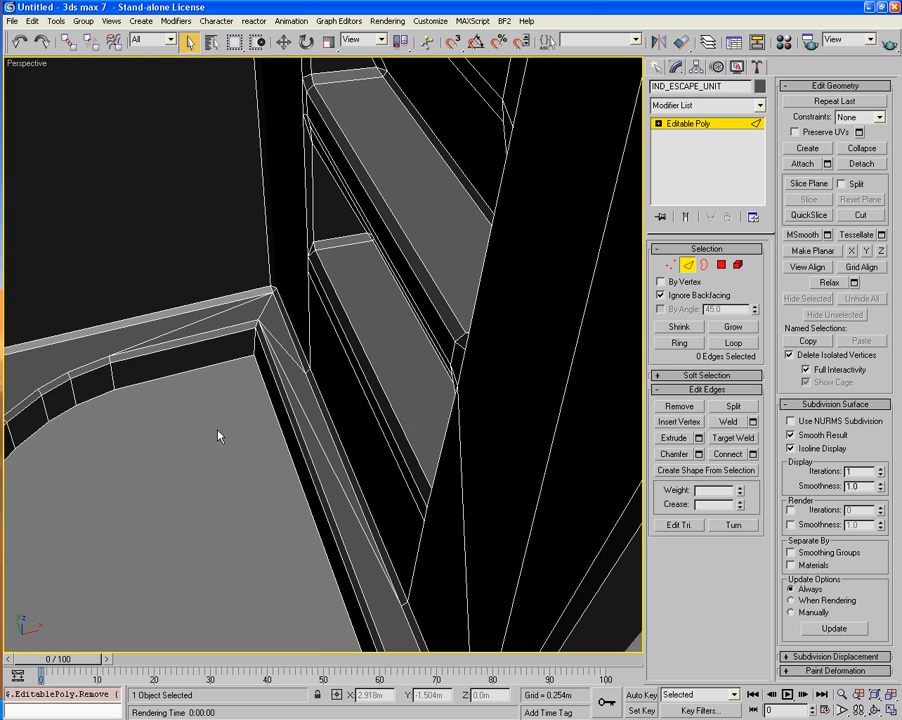
left_click(212, 316)
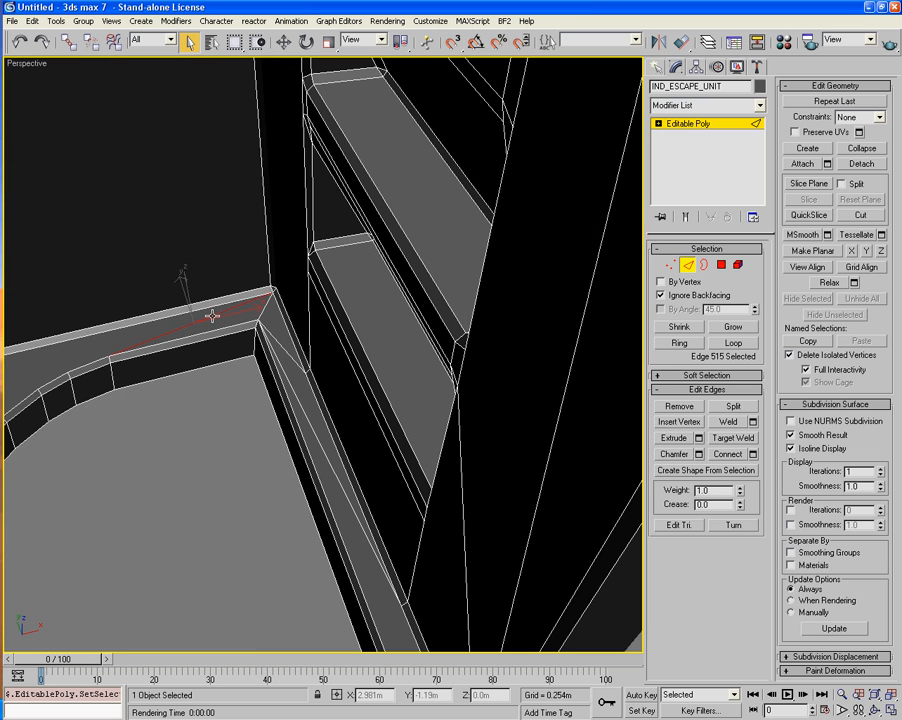
key("BackSpace")
Inspect the unit with and without edged faces, ending on the round opening that contains the rail.
scroll(212, 321, "down", 5)
middle_click_drag(123, 413, 397, 477, "alt")
scroll(427, 350, "down", 5)
key("F4")
key("F4")
scroll(378, 371, "down", 2)
scroll(373, 357, "up", 5)
scroll(372, 362, "up", 4)
scroll(460, 458, "down", 3)
scroll(410, 473, "up", 5)
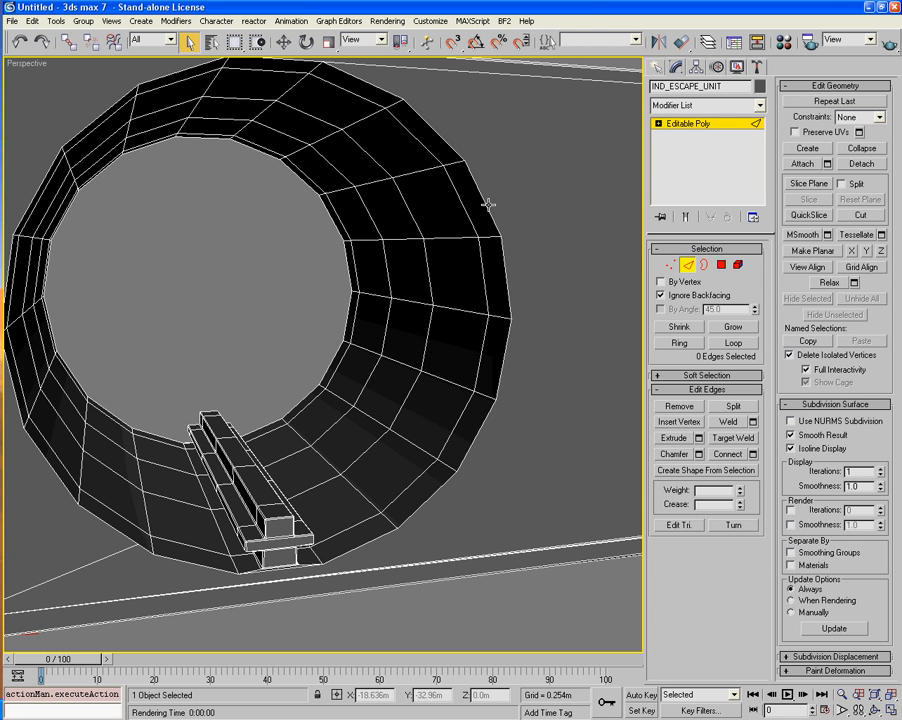
Select the round opening's outer rim edges from the top, around the side away from the corner strip, down to the rail.
left_click(670, 265)
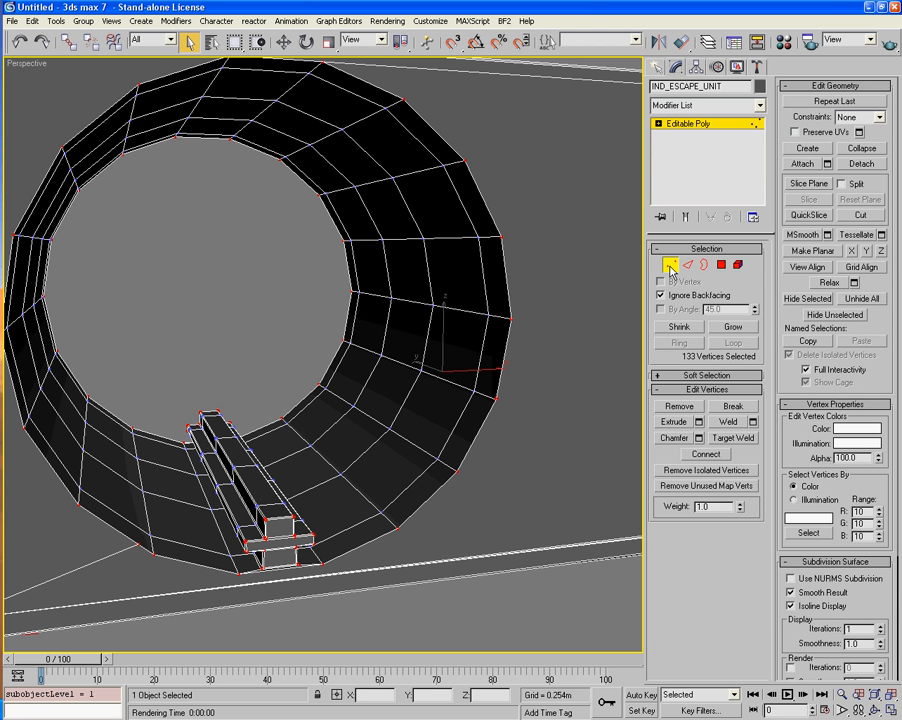
middle_click_drag(560, 270, 610, 283, "alt")
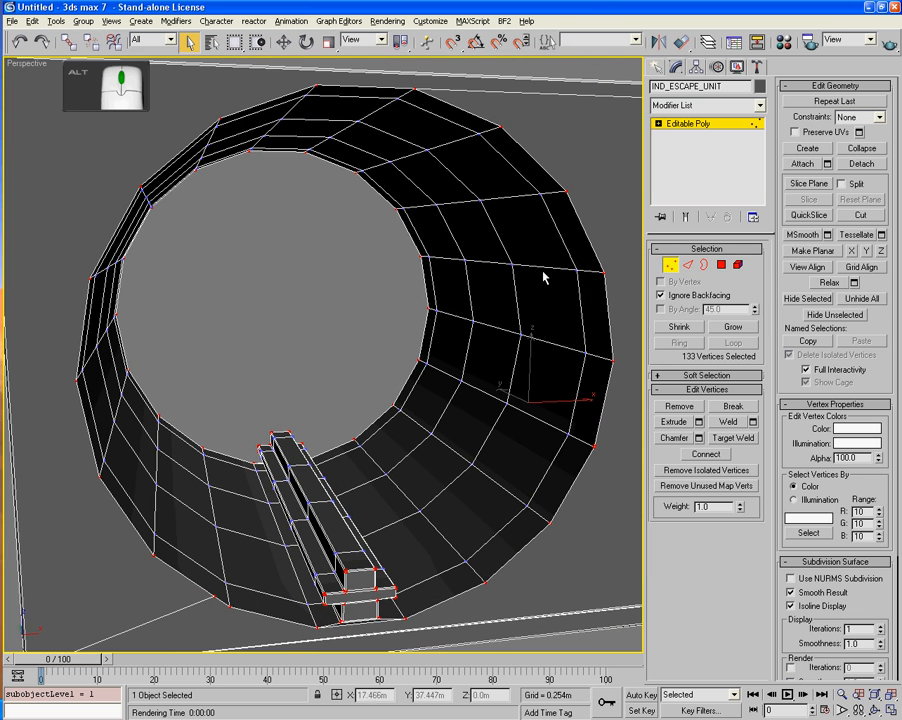
left_click(689, 265)
left_click(333, 87)
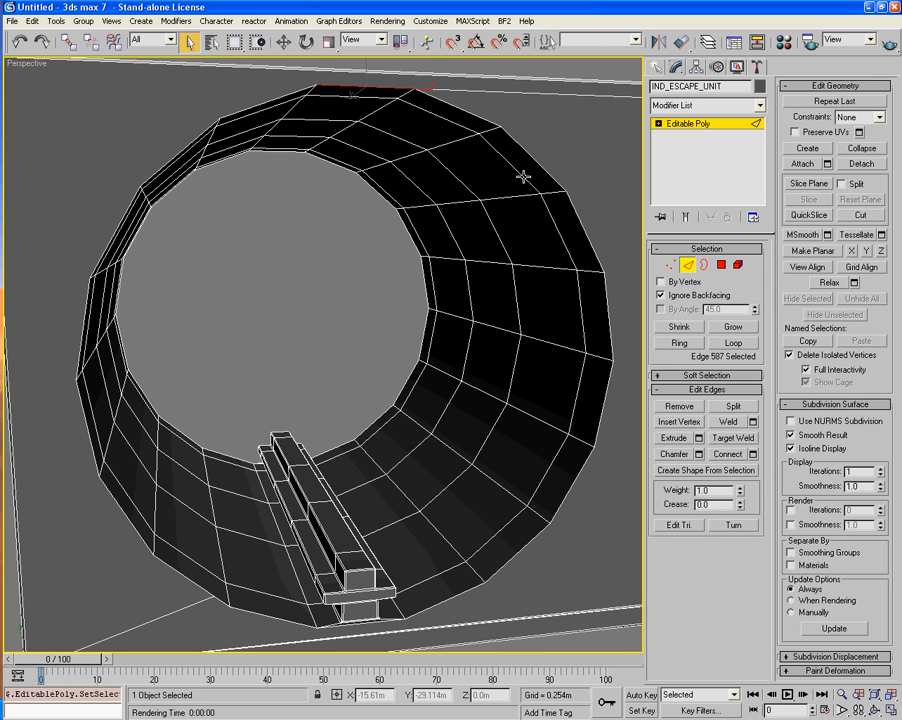
left_click(430, 93, "ctrl")
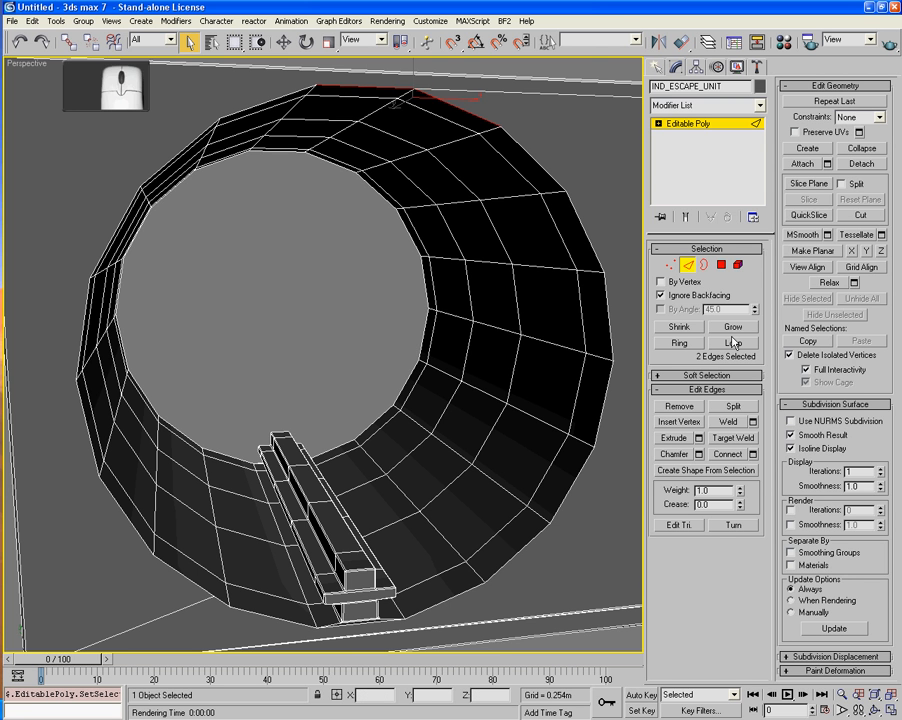
left_click(548, 178, "ctrl")
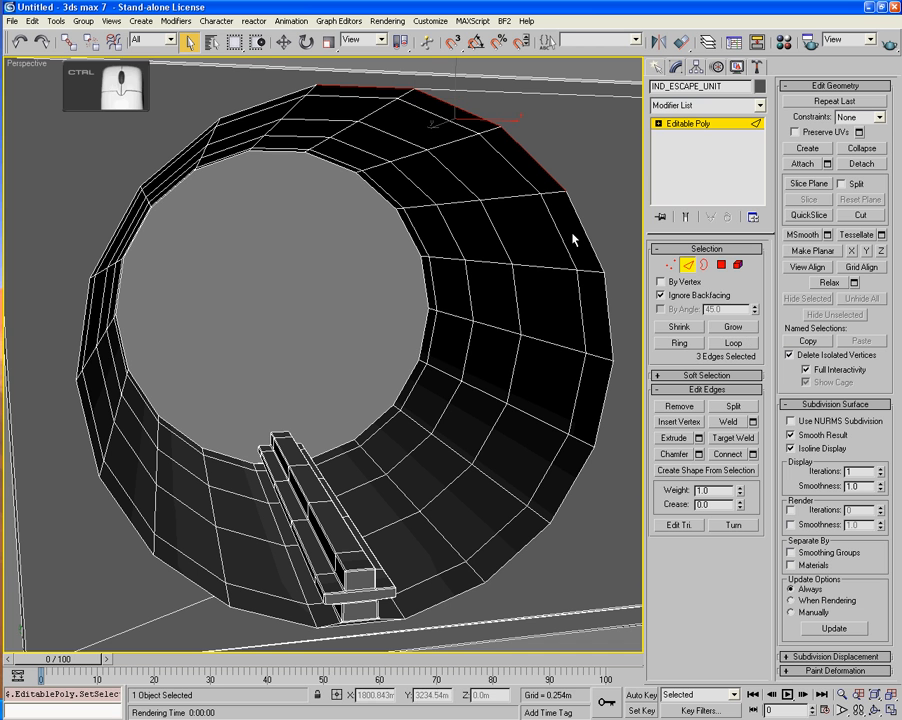
left_click(586, 240, "ctrl")
left_click(607, 308, "ctrl")
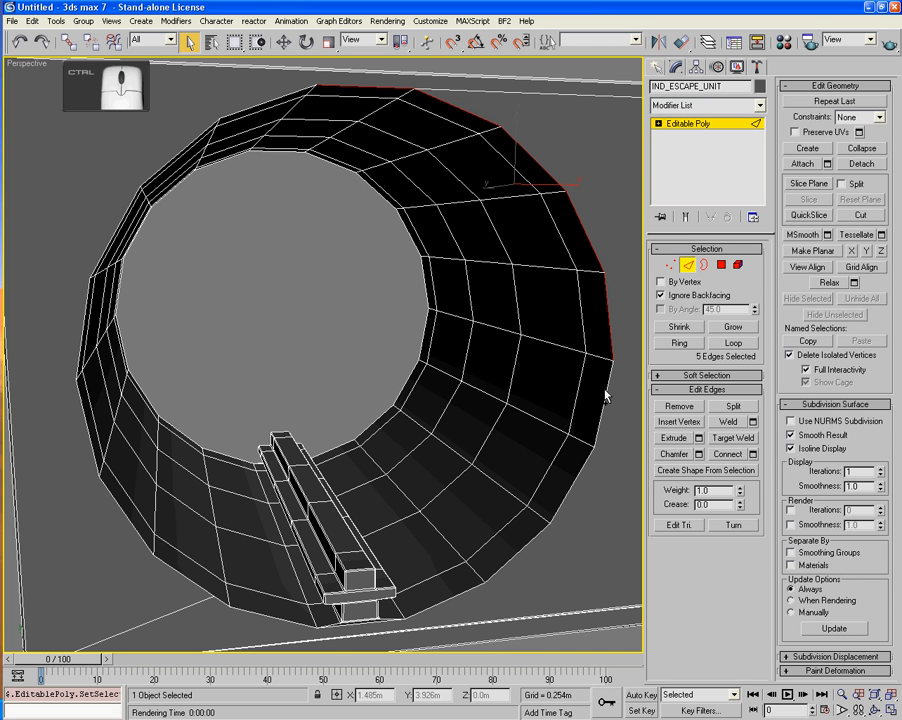
left_click(604, 397, "ctrl")
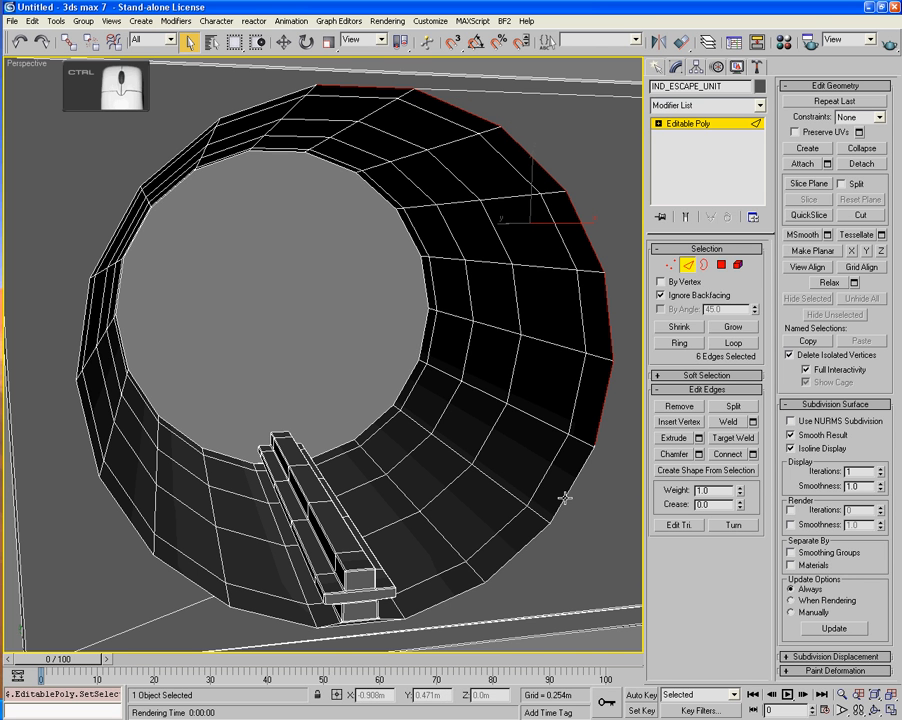
left_click(530, 540, "ctrl")
left_click(429, 606, "ctrl")
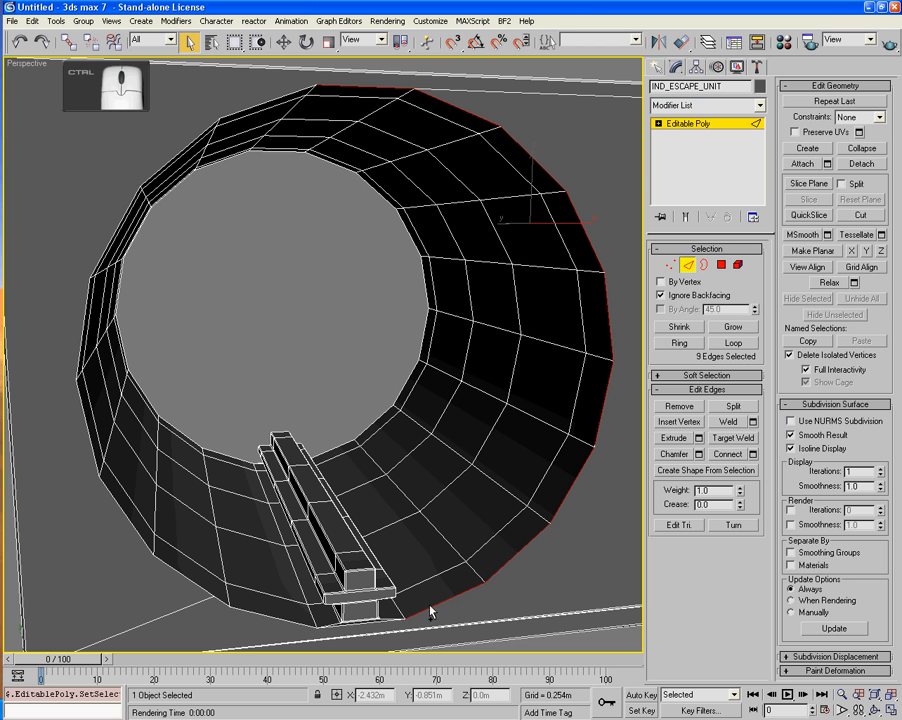
Add the rim edges beneath the rail and up the opposite side to complete the opening's outer outline.
left_click(368, 626, "ctrl")
left_click(285, 618, "ctrl")
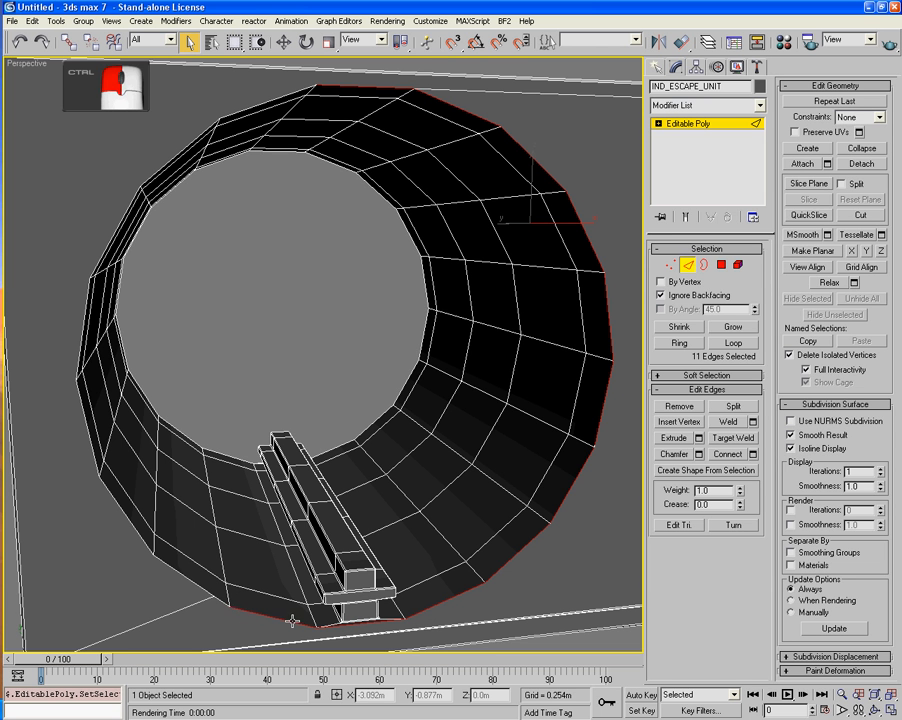
left_click(200, 588, "ctrl")
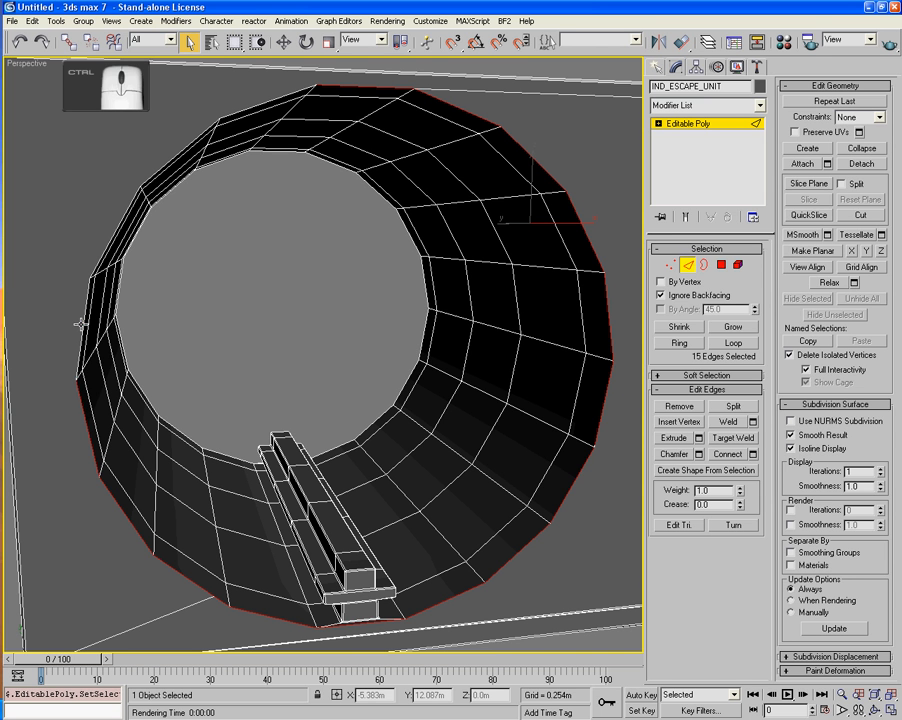
left_click(119, 216, "ctrl")
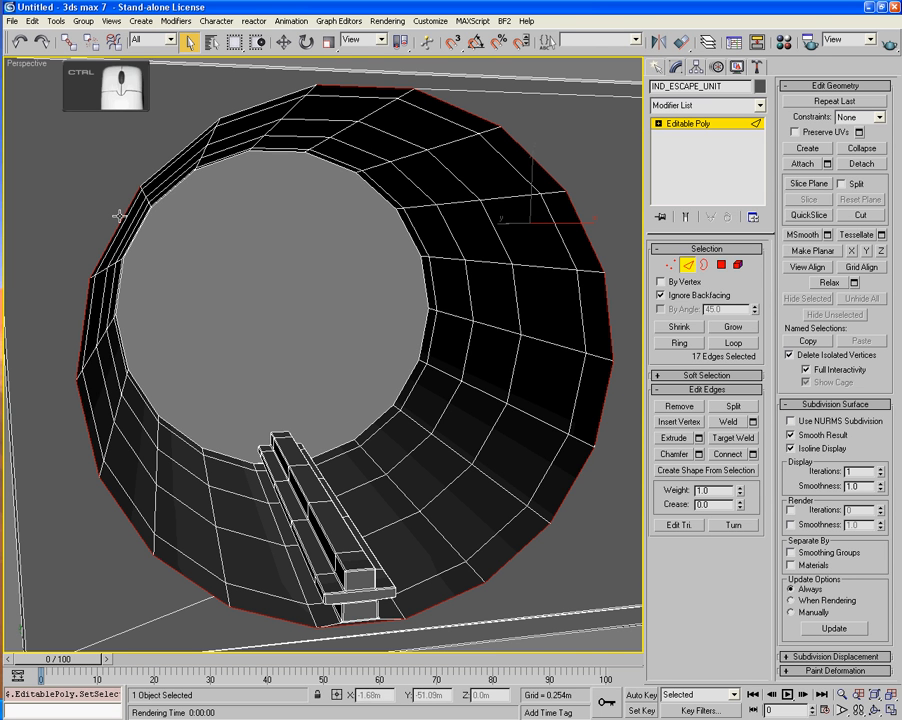
left_click(192, 140, "ctrl")
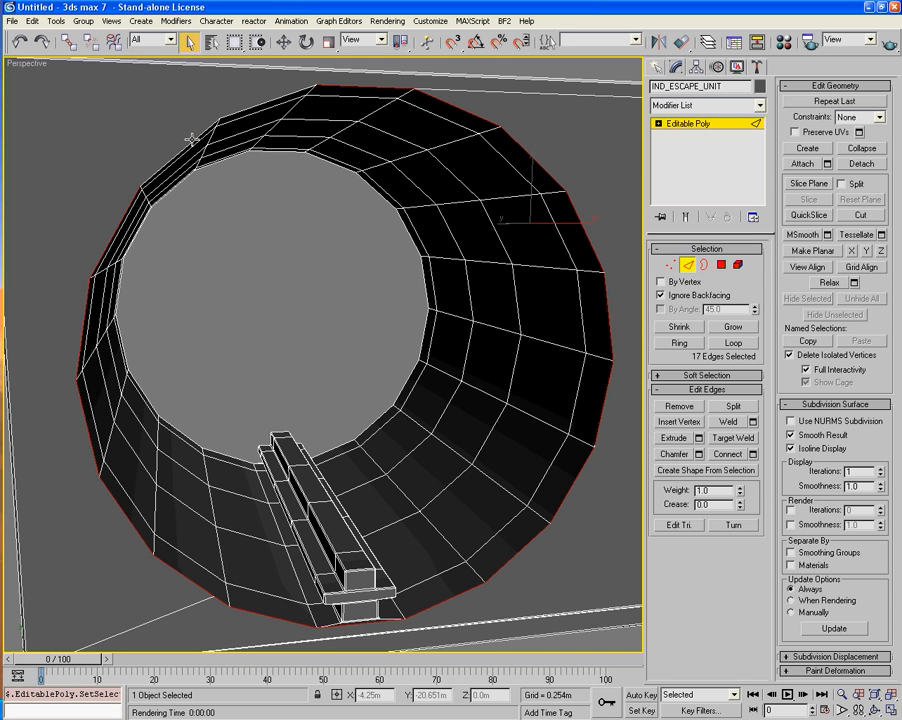
left_click(251, 104, "ctrl")
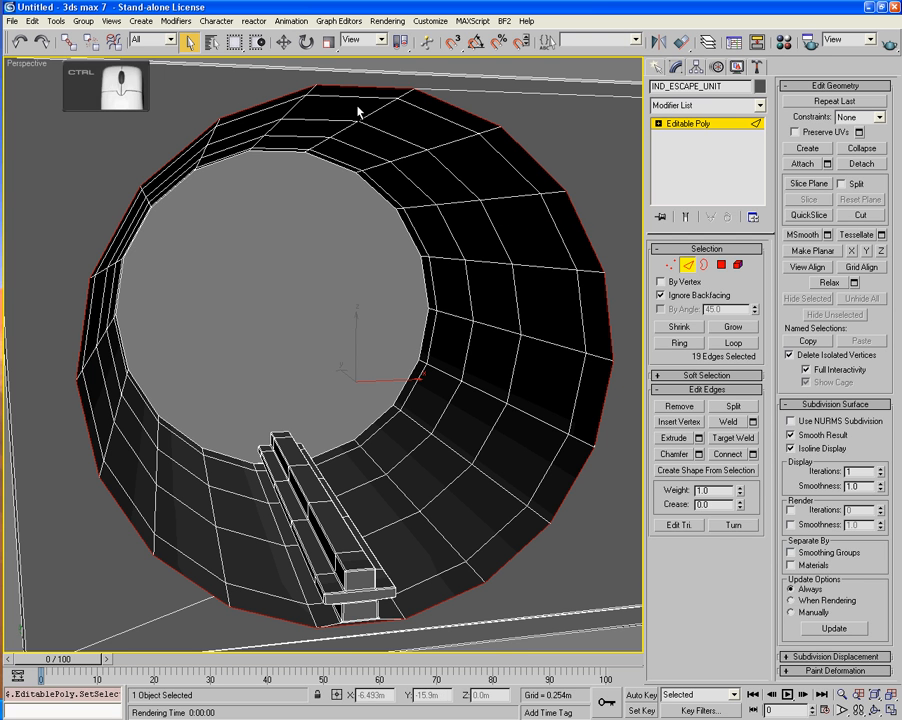
Target weld the stray vertex beside the opening's lower rim to the neighbouring rim vertex, and return to edge editing.
left_click(671, 264)
left_click(713, 440)
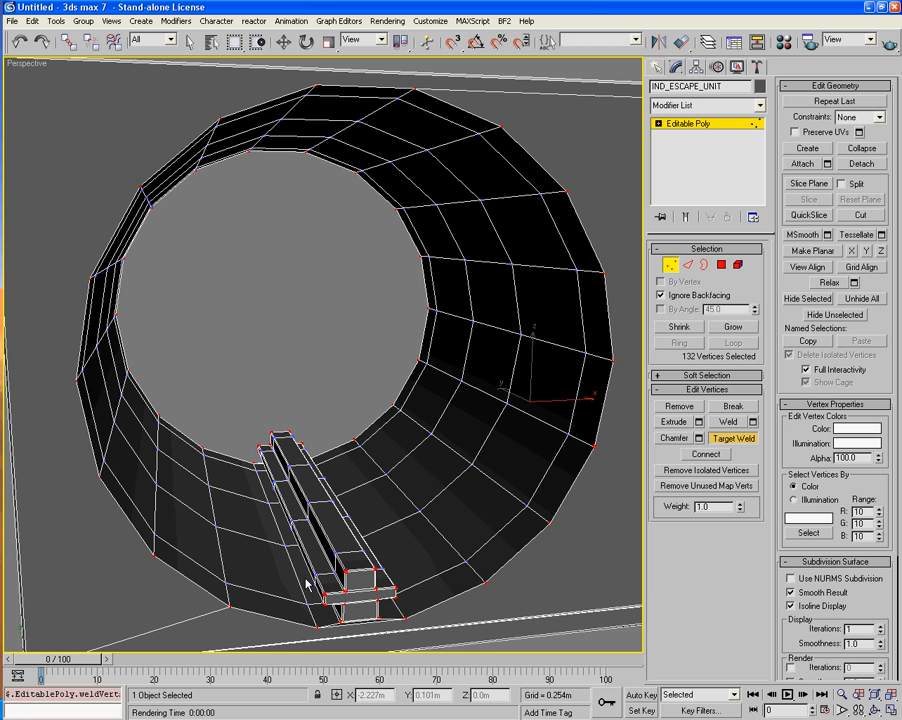
left_click(688, 266)
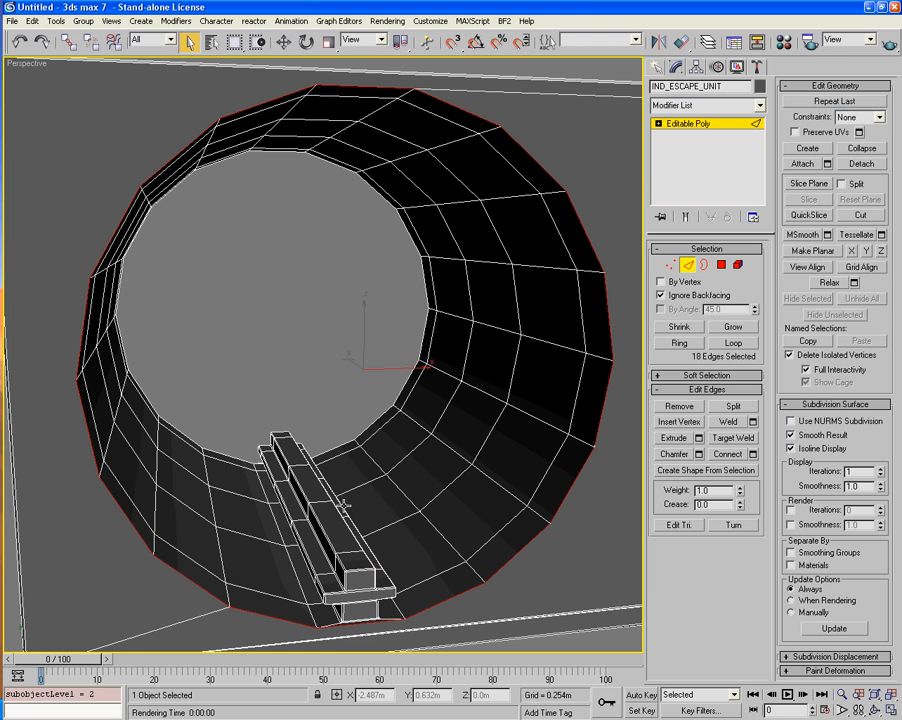
Try to chamfer the selected outer rim edges of the round opening, and undo the attempt.
middle_click_drag(240, 358, 334, 556, "alt")
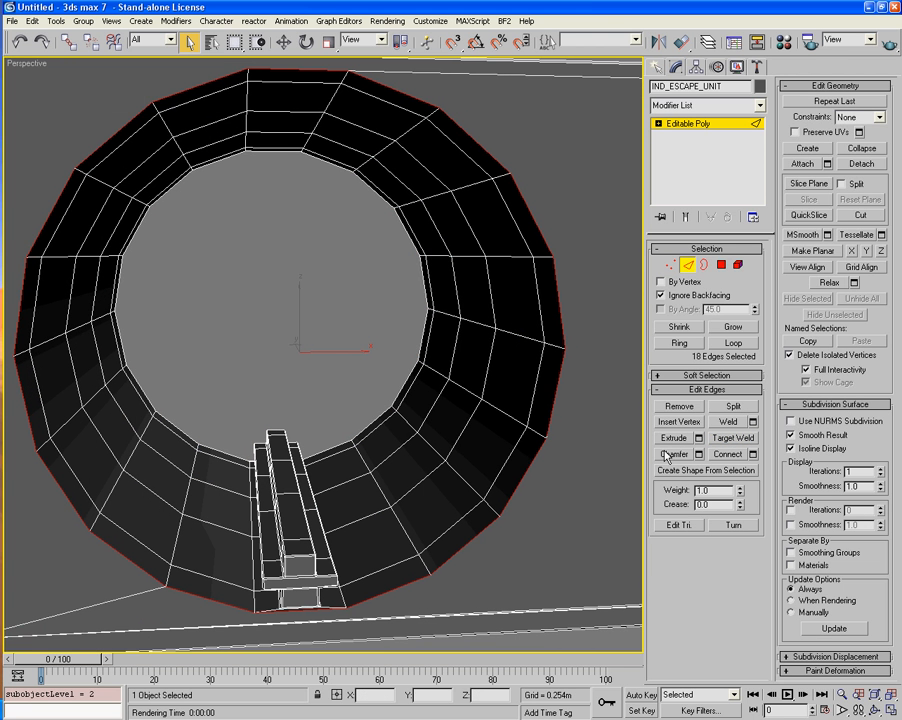
left_click(699, 454)
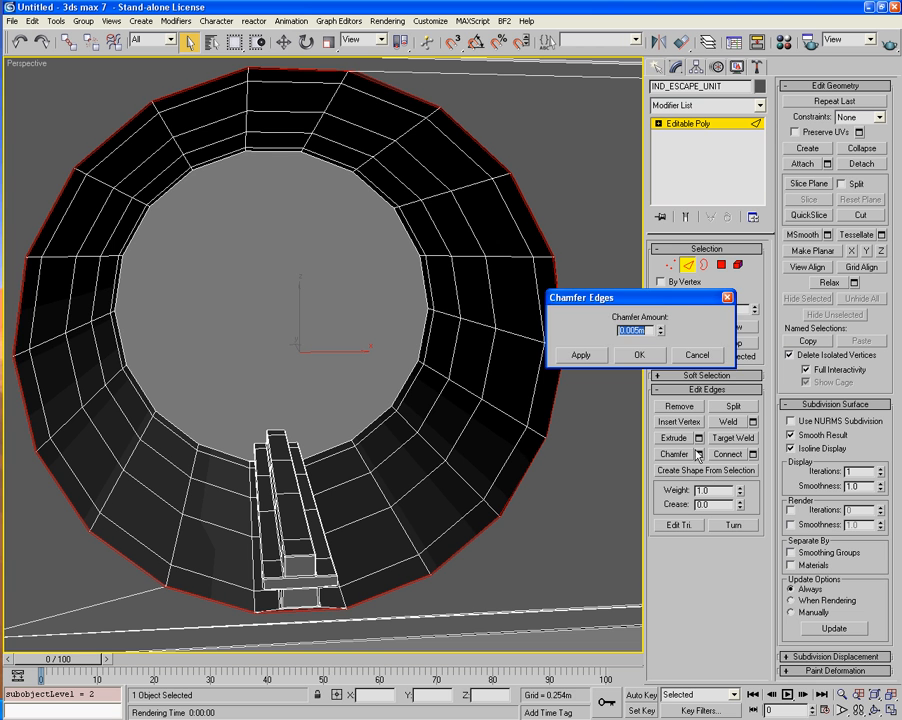
left_click(700, 358)
left_click(687, 458)
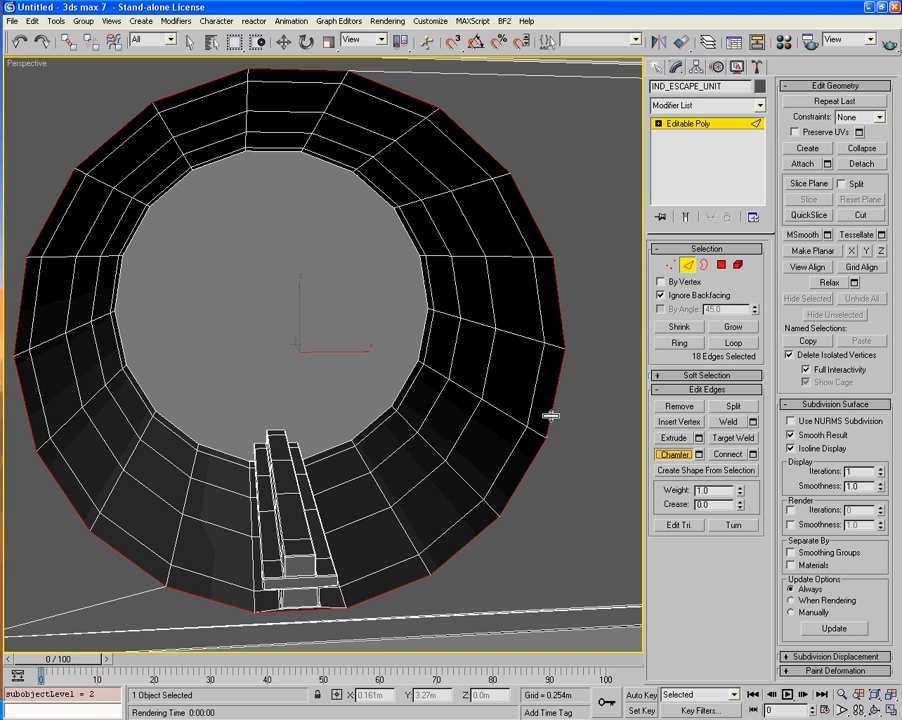
mouse_move(550, 415)
left_mouse_down()
mouse_move(549, 391)
mouse_move(548, 427)
mouse_move(550, 409)
left_mouse_up()
key("ctrl+z")
middle_click_drag(559, 408, 475, 416, "alt")
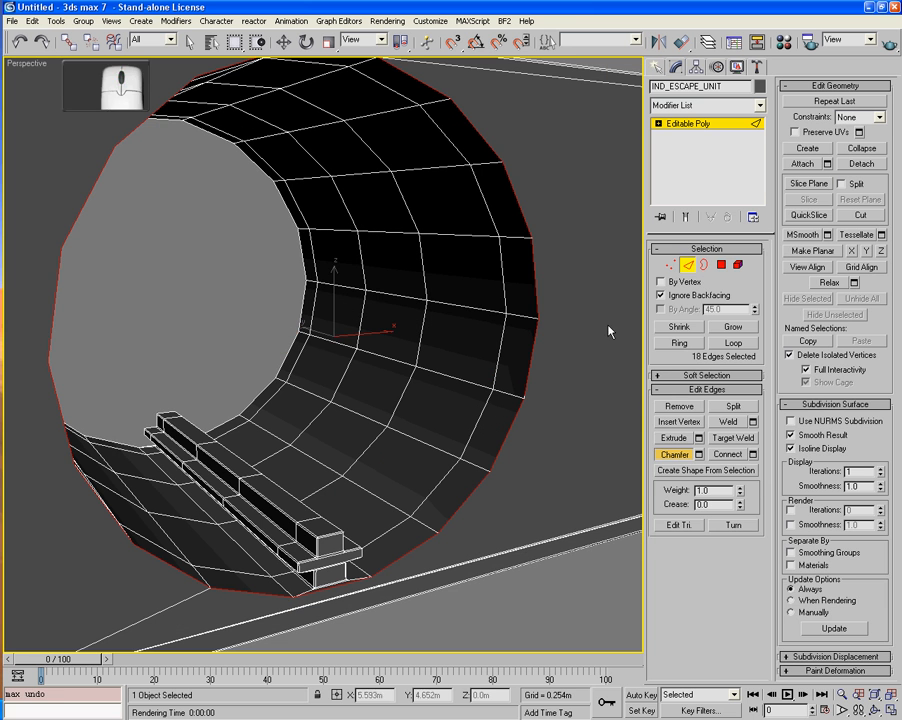
key("1")
left_click(587, 188)
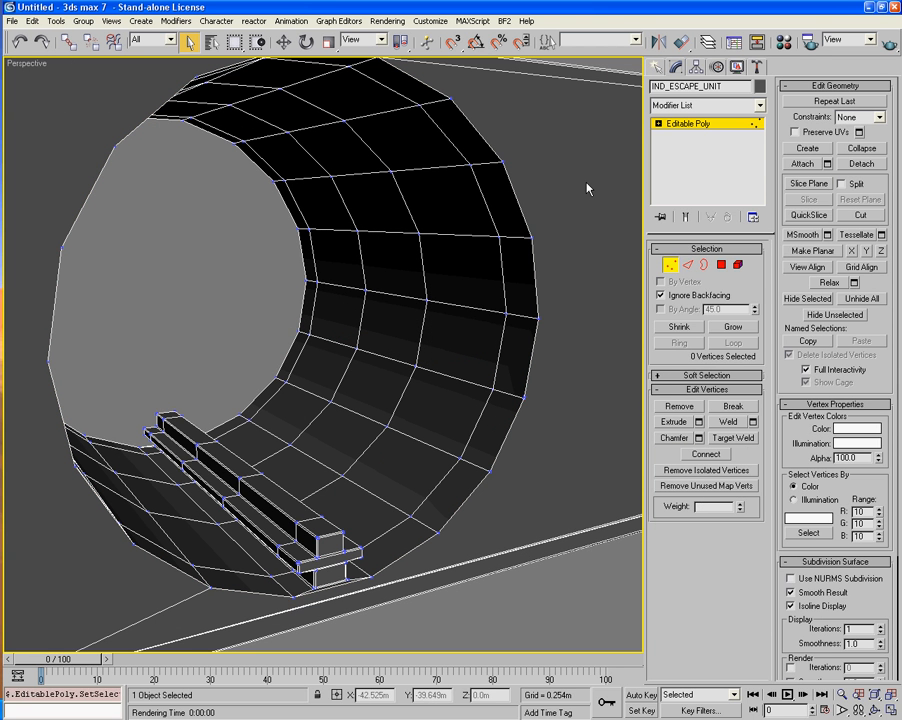
key("ctrl+z")
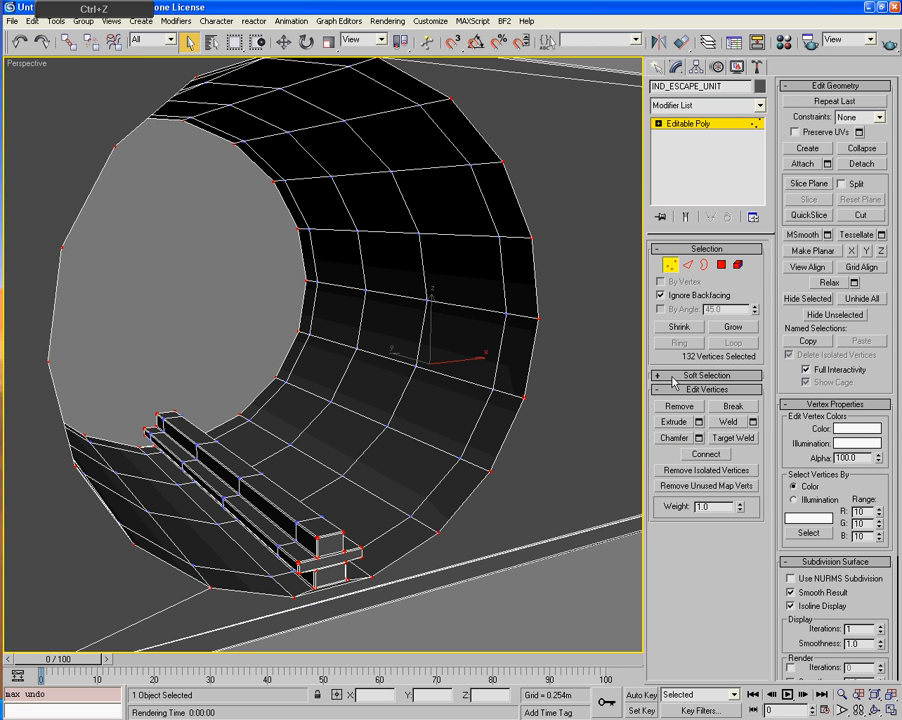
left_click(752, 422)
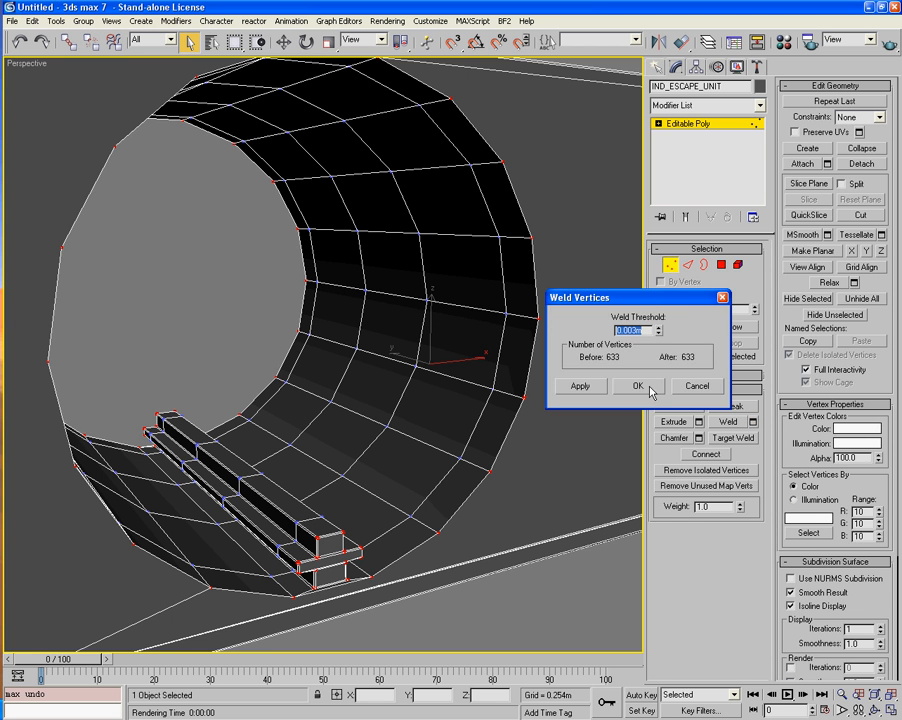
left_click(697, 387)
left_click_drag(590, 640, 415, 78)
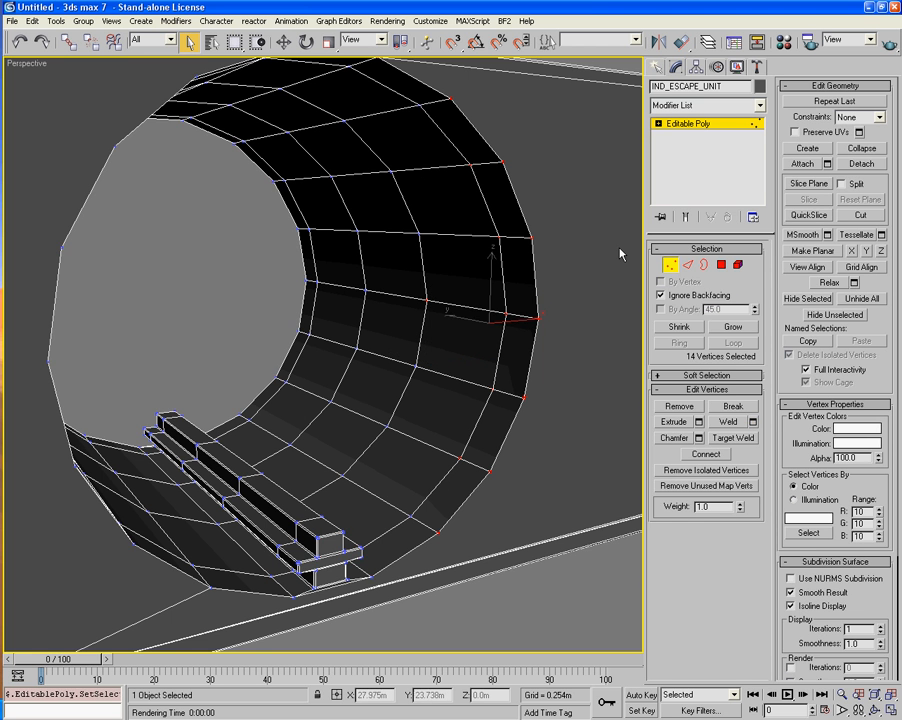
left_click(753, 422)
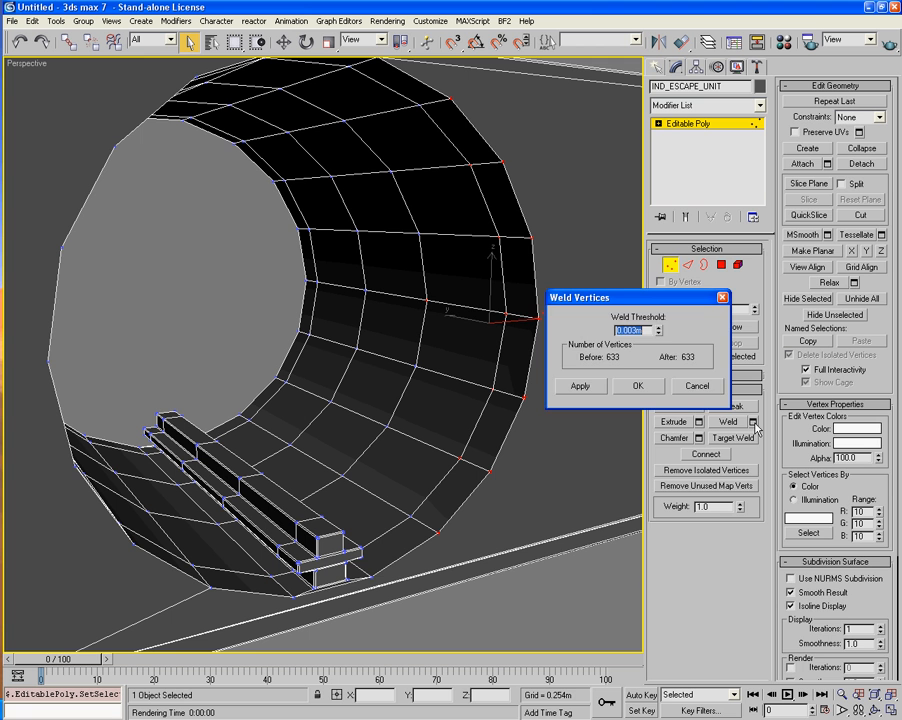
left_click(696, 385)
Try to chamfer the round opening's selected outer rim edges by 0.014 m.
left_click(688, 264)
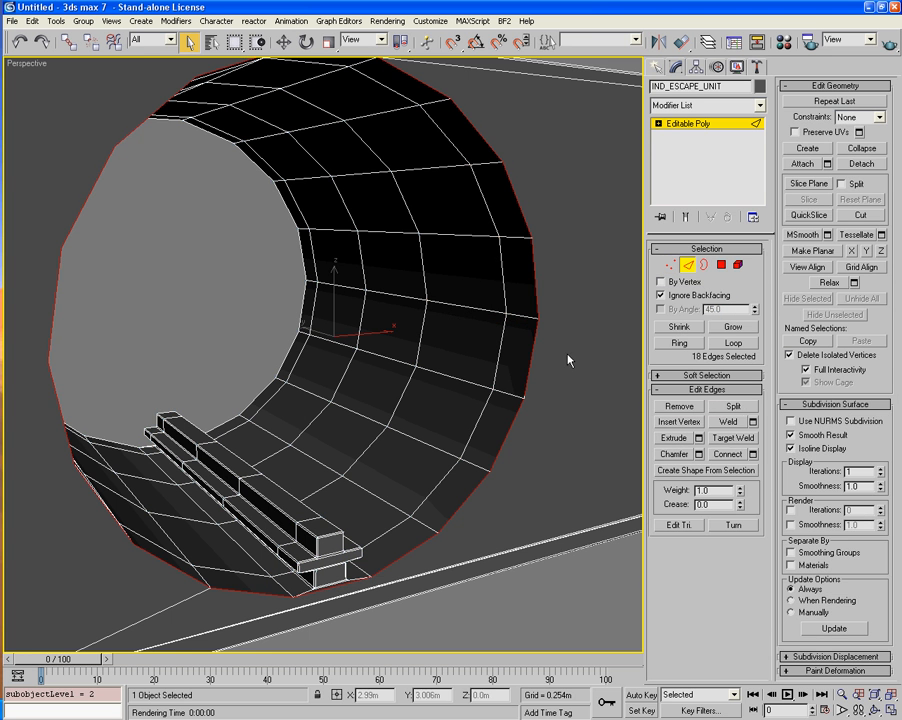
left_click(700, 455)
left_click_drag(659, 337, 661, 389)
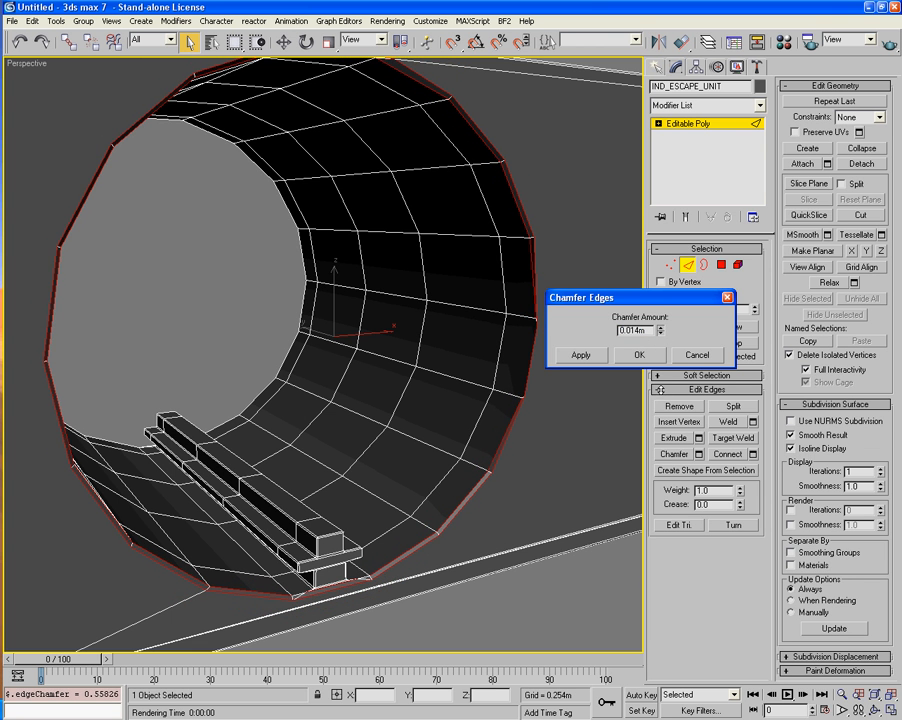
scroll(350, 326, "up", 6)
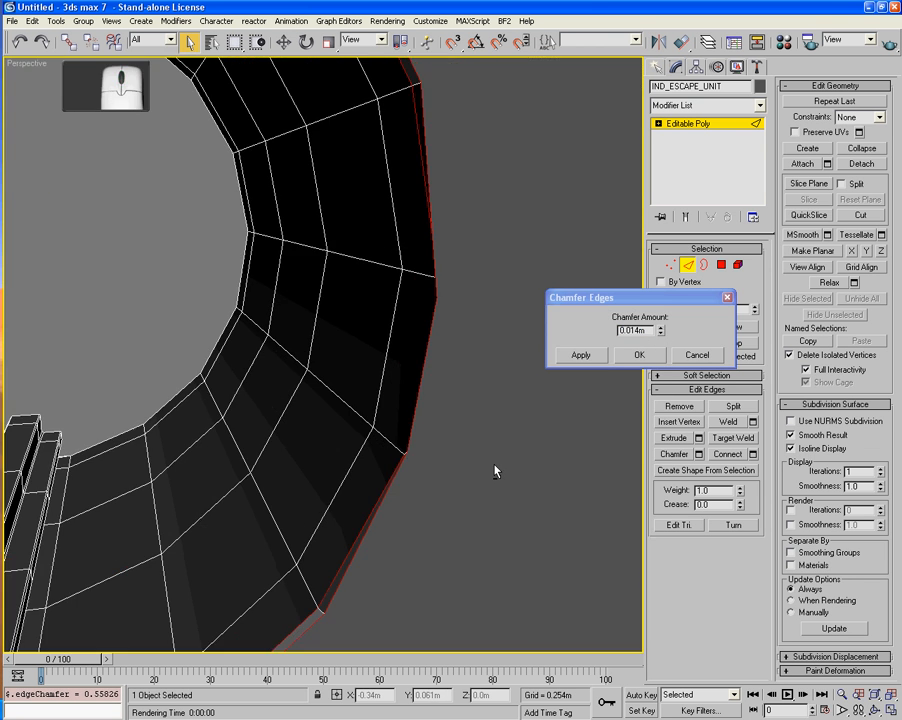
left_click(639, 355)
scroll(530, 398, "up", 4)
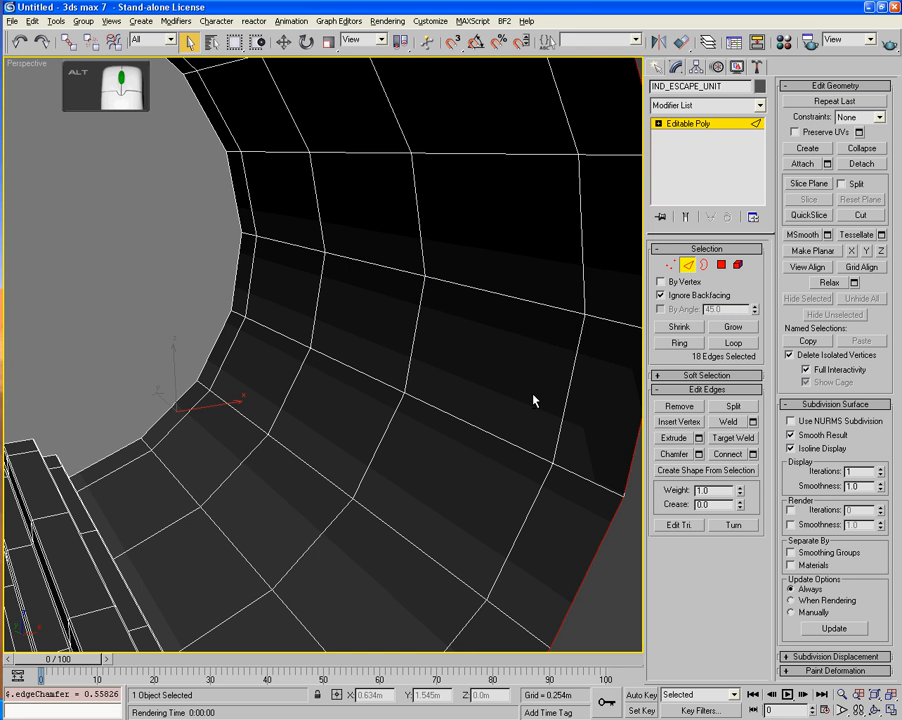
middle_click_drag(560, 406, 457, 401)
scroll(423, 388, "down", 5)
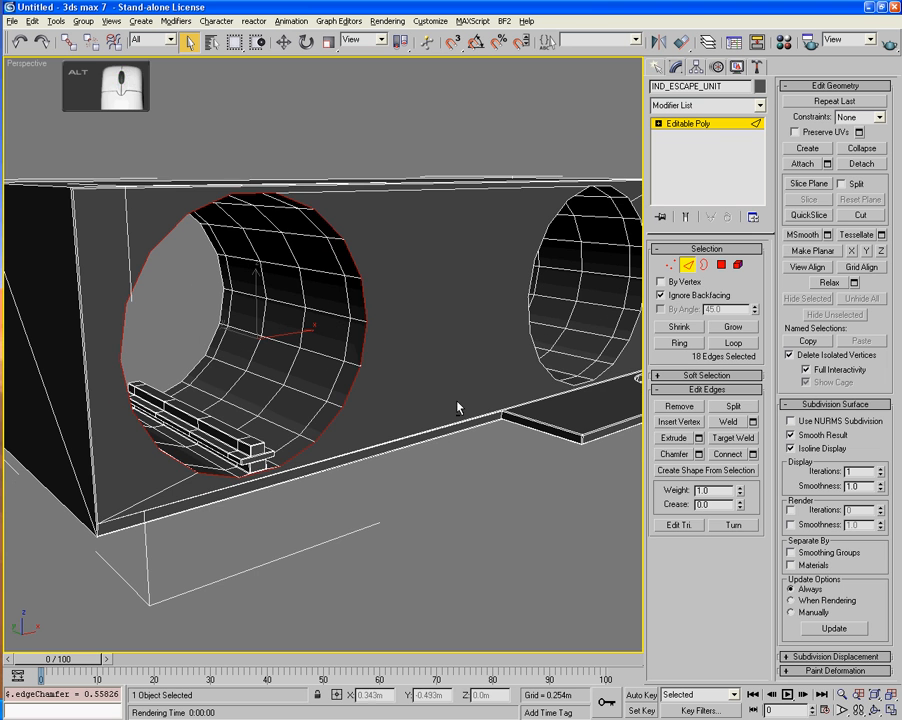
Try to chamfer the same rim edges freehand in the viewport, and undo the attempt.
left_click(674, 454)
left_click_drag(360, 348, 358, 340)
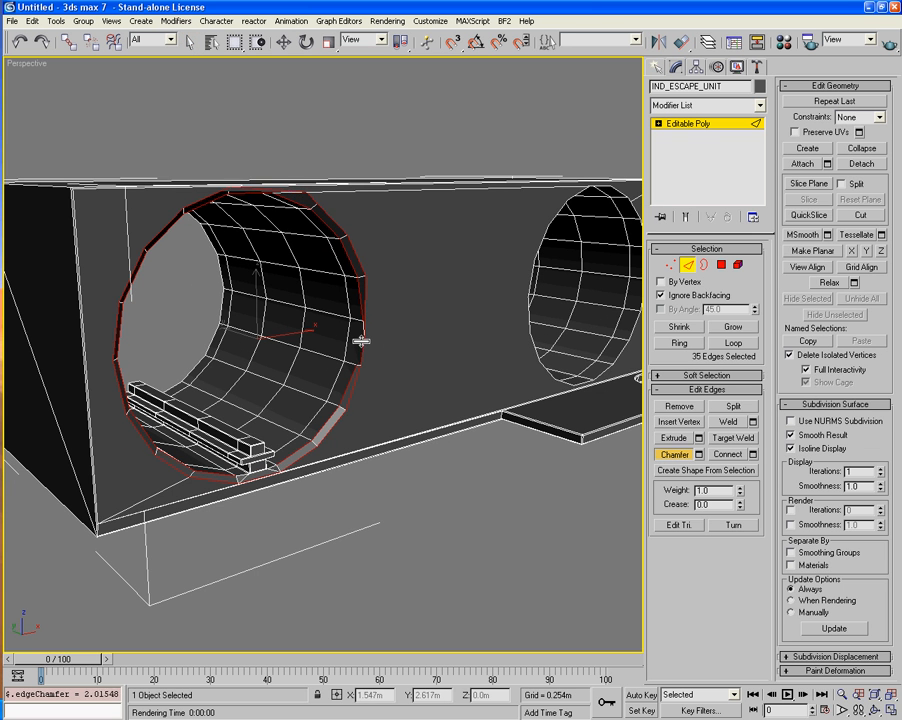
key("ctrl+z")
Cut three edges across the wall between facing rim vertices of the two round openings, at mid-height and the two levels above.
middle_click_drag(413, 383, 440, 398, "alt")
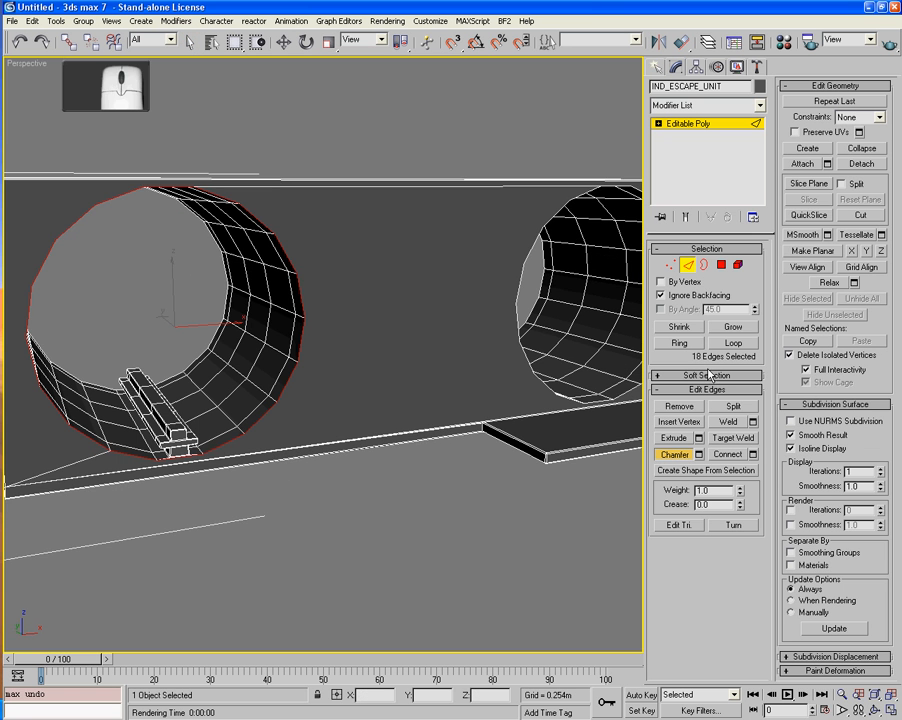
left_click(860, 215)
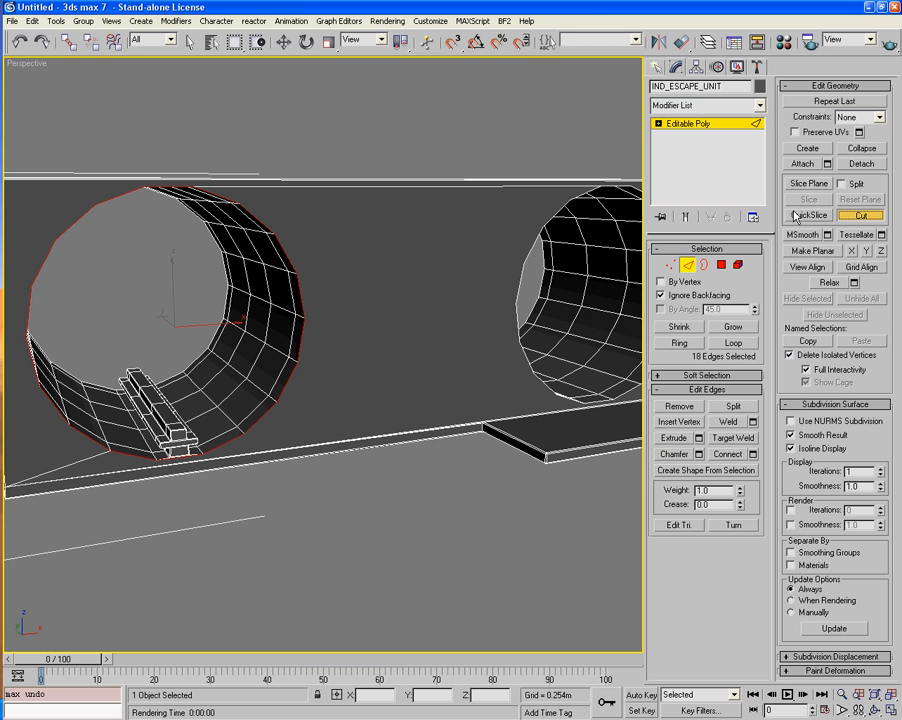
left_click(307, 316)
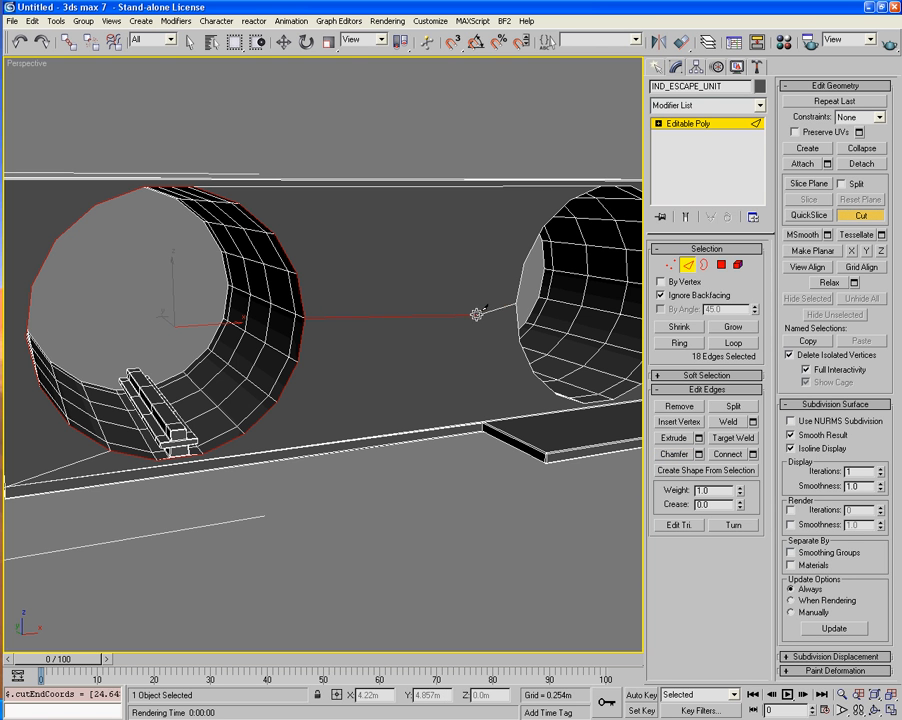
left_click(516, 304)
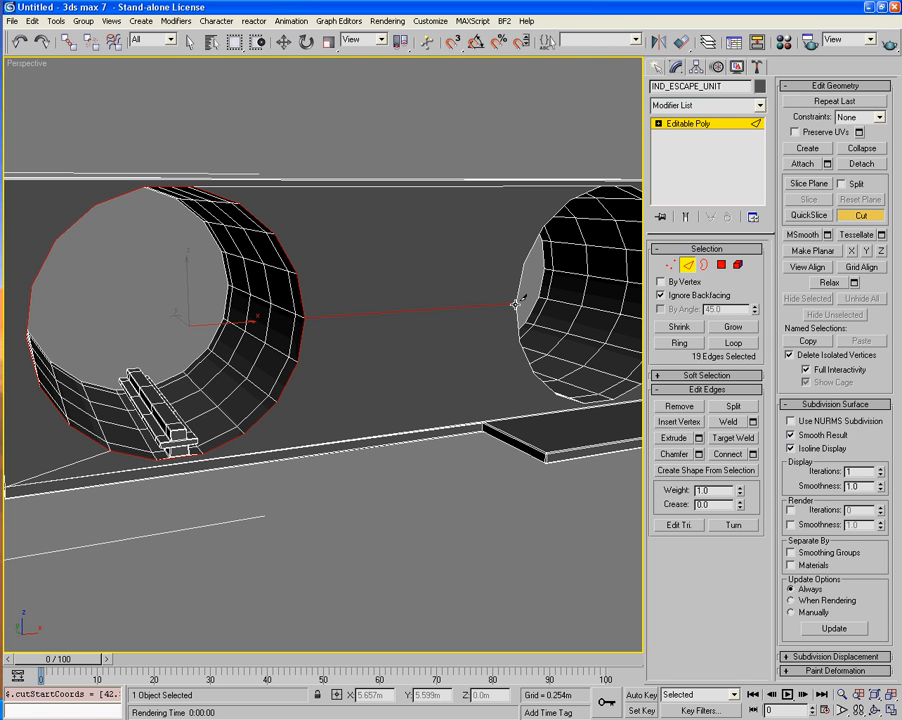
left_click(299, 271)
left_click(520, 265)
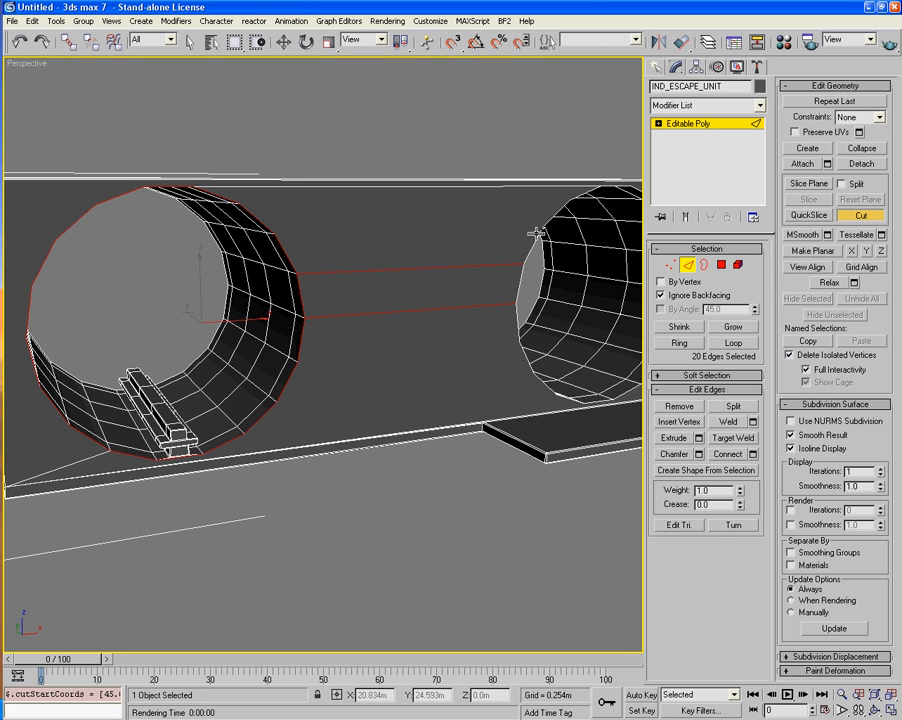
left_click(275, 232)
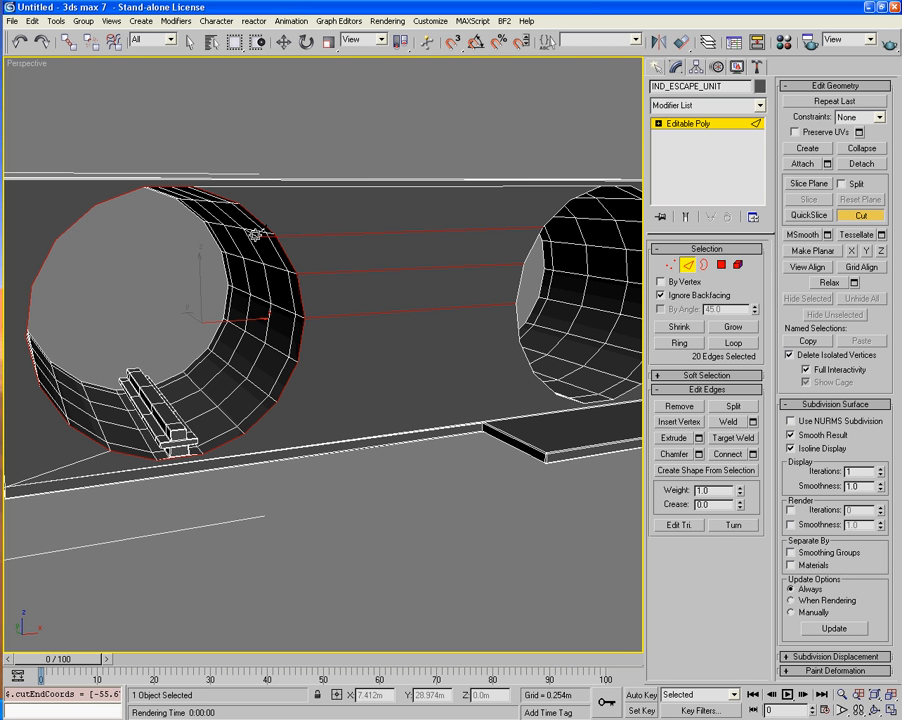
Cut two more edges between the facing rims of the openings, at the two vertex levels below mid-height, and end cutting.
left_click(300, 361)
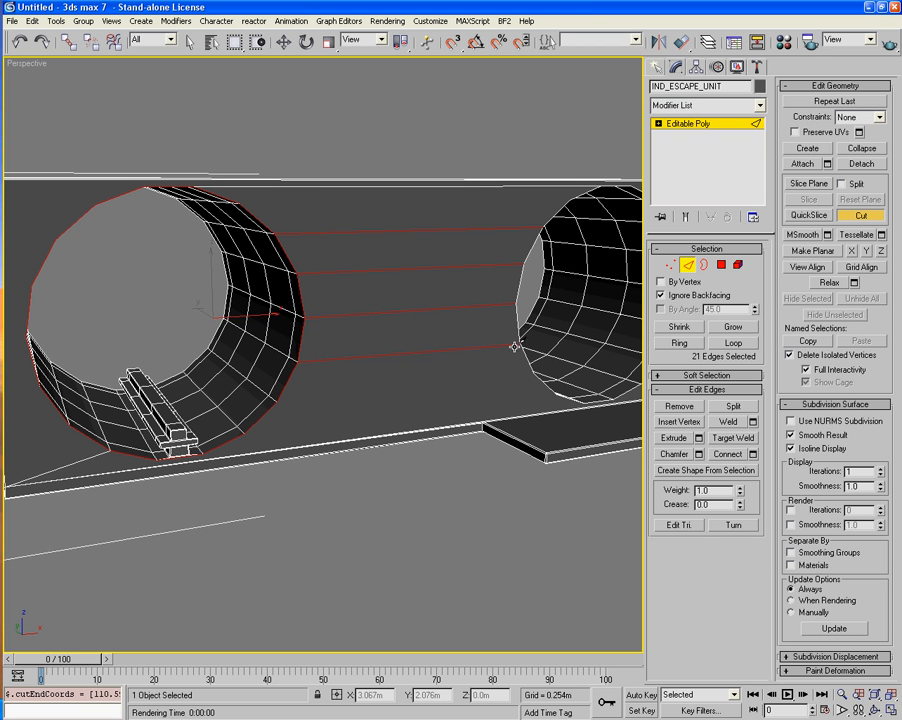
left_click(520, 341)
middle_click_drag(520, 341, 478, 361)
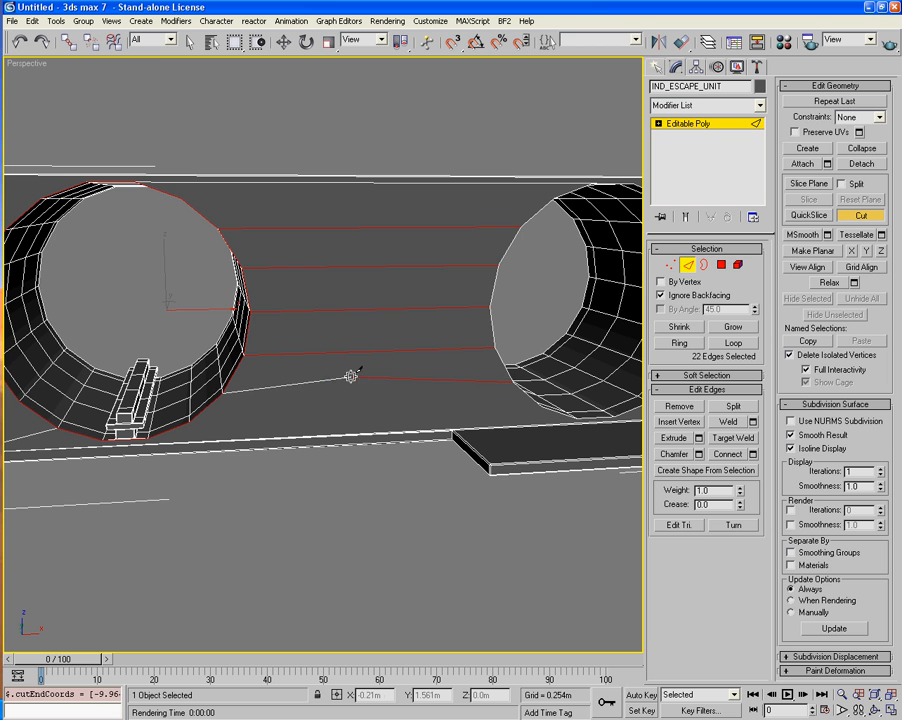
left_click(222, 391)
right_click(222, 391)
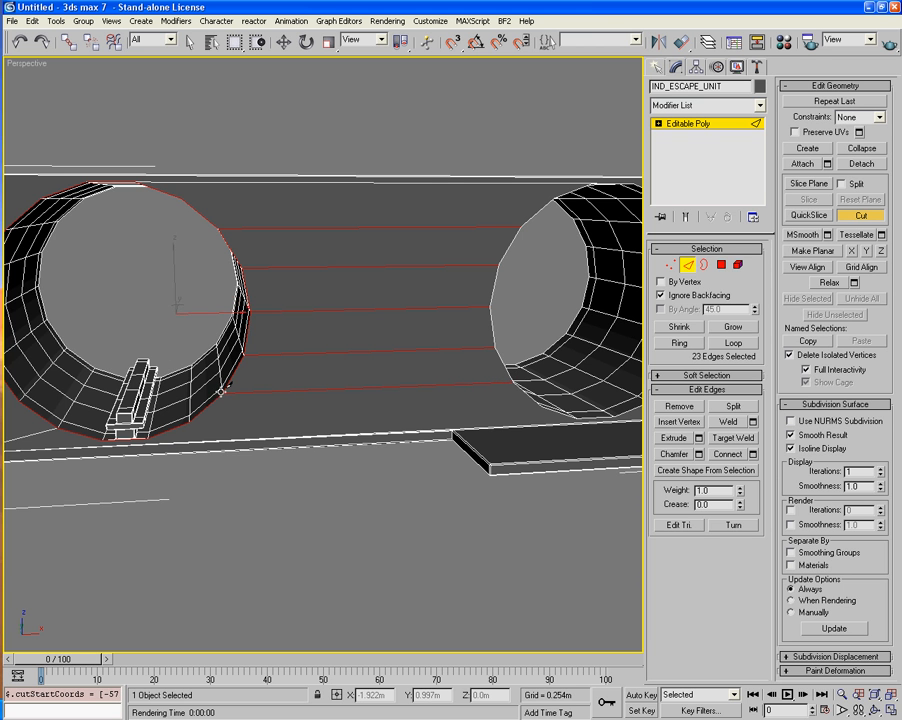
Remove the five new connecting edges from the selection so only the opening's outer rim edges stay selected.
middle_click_drag(231, 368, 499, 370, "alt")
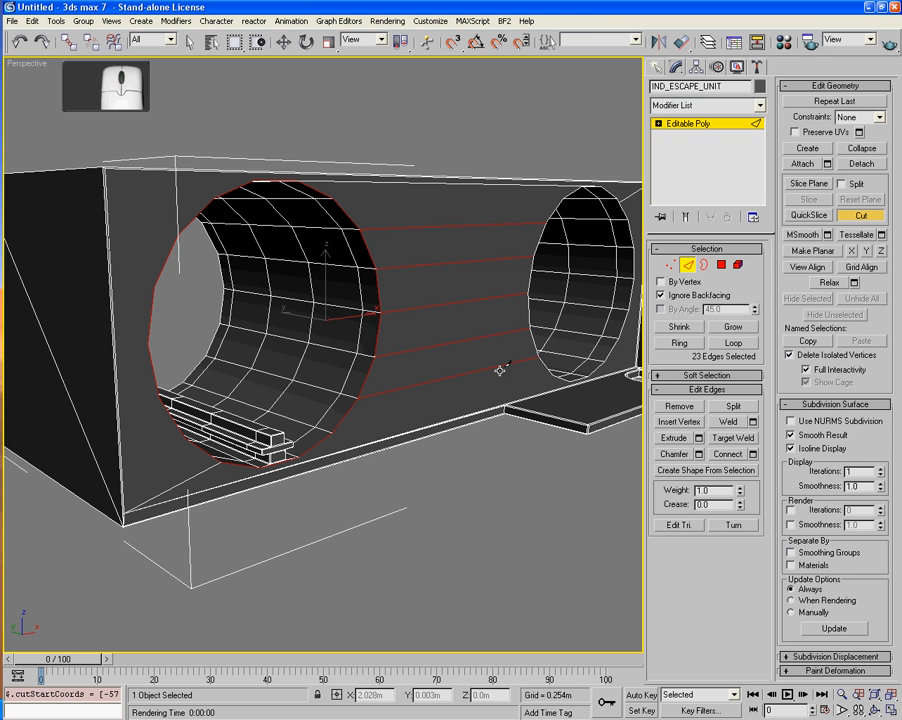
right_click(464, 224)
left_click(465, 228, "ctrl")
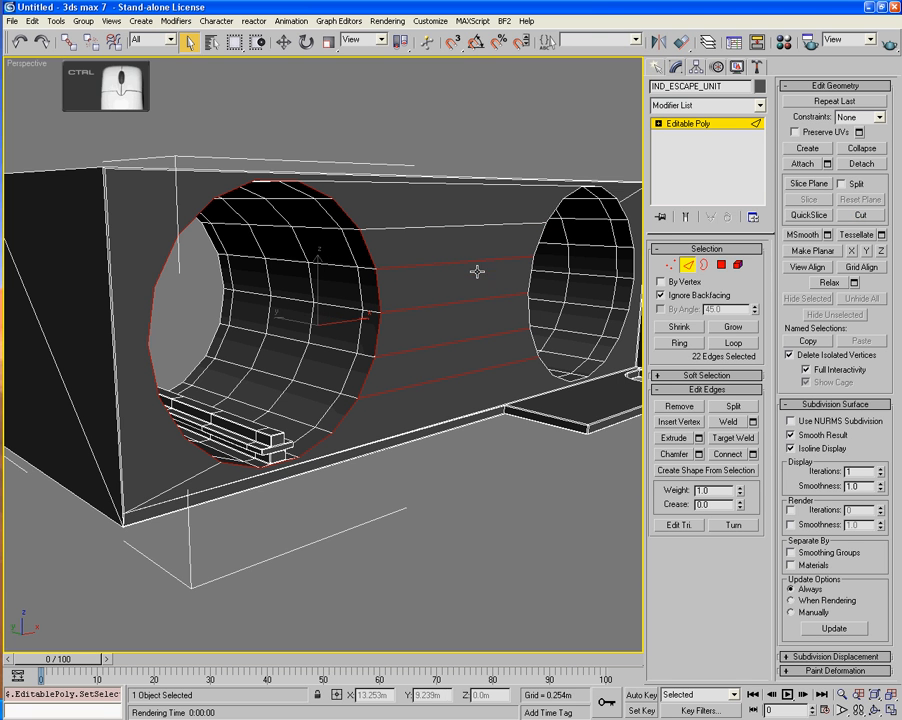
left_click(473, 258, "ctrl")
left_click(482, 302, "ctrl")
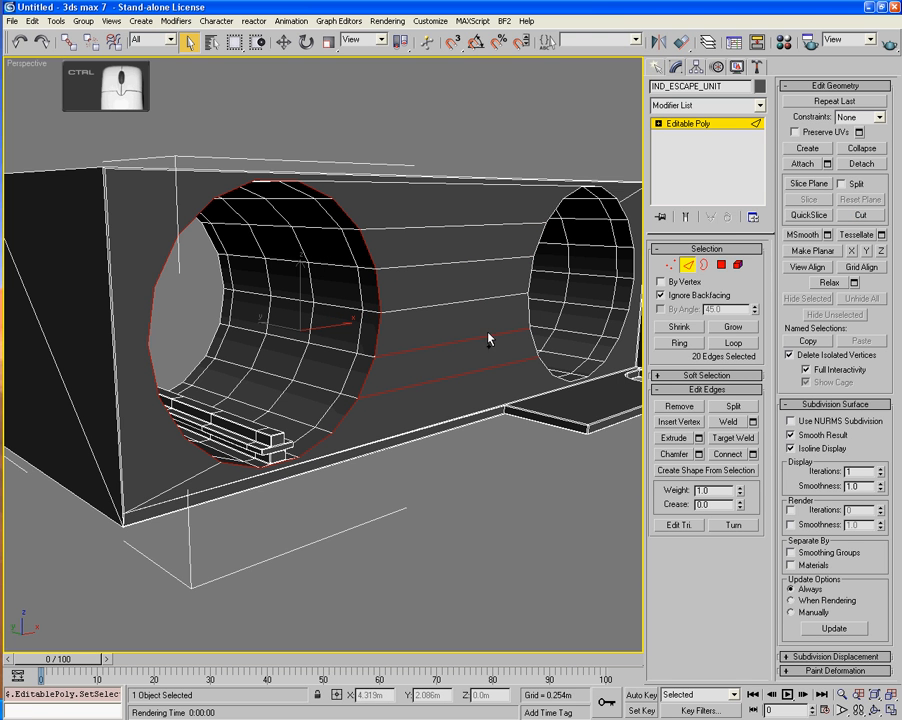
left_click(488, 339, "ctrl")
left_click(481, 372, "ctrl")
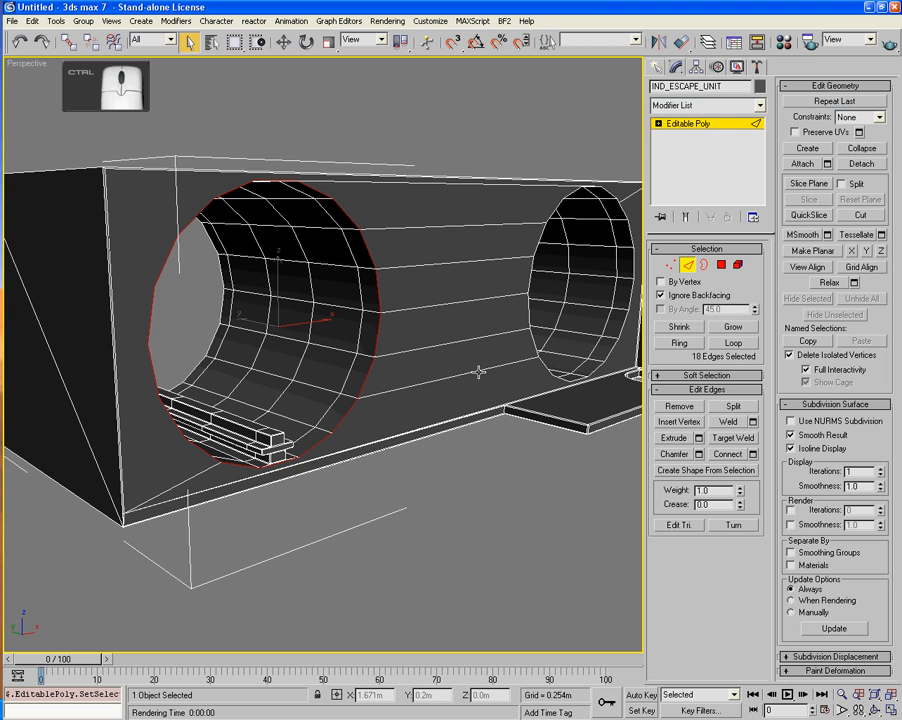
Try to chamfer the selected rim edges by 0.051 m, and undo the attempt.
left_click(699, 454)
scroll(469, 529, "up", 8)
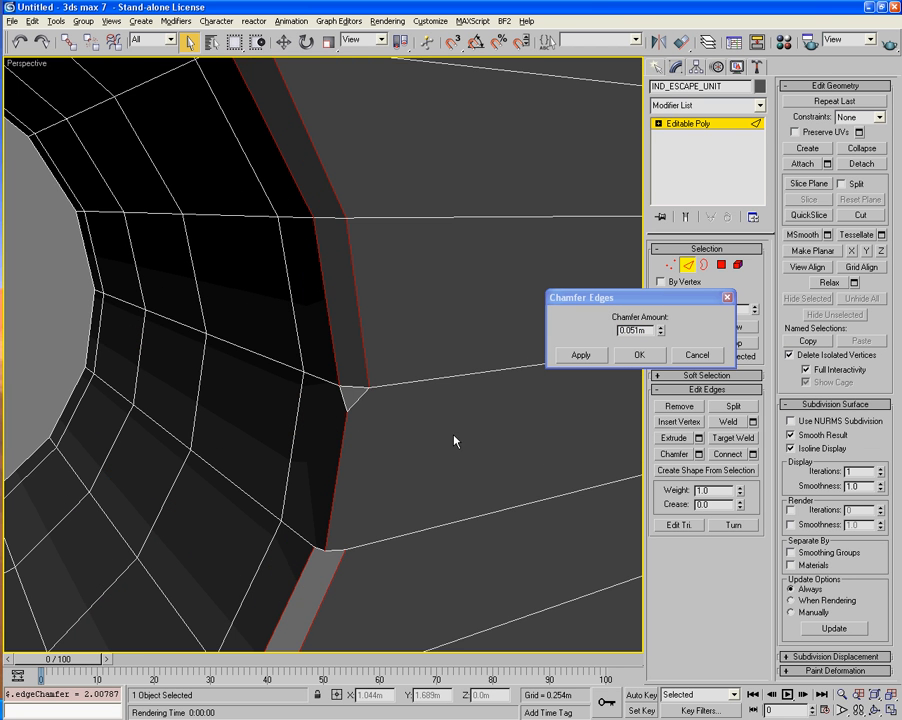
middle_click_drag(454, 435, 474, 403)
left_click(639, 357)
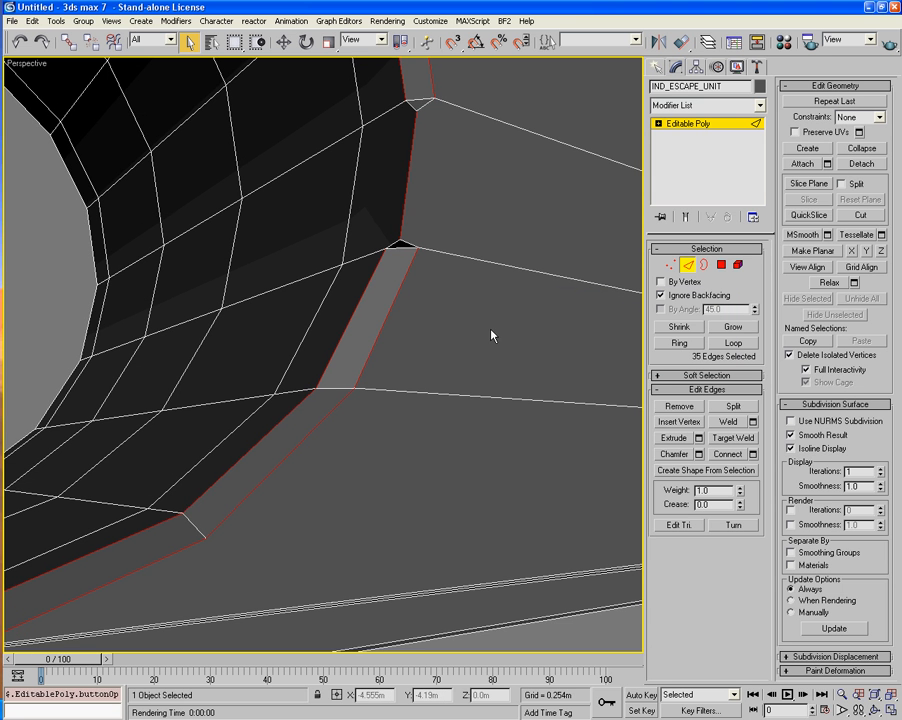
key("ctrl+z")
Select the two nearly coincident rim vertices at the connecting edge just below mid-height in vertex mode, and frame them closely.
middle_click_drag(433, 314, 374, 396)
scroll(429, 320, "up", 3)
scroll(373, 396, "down", 4)
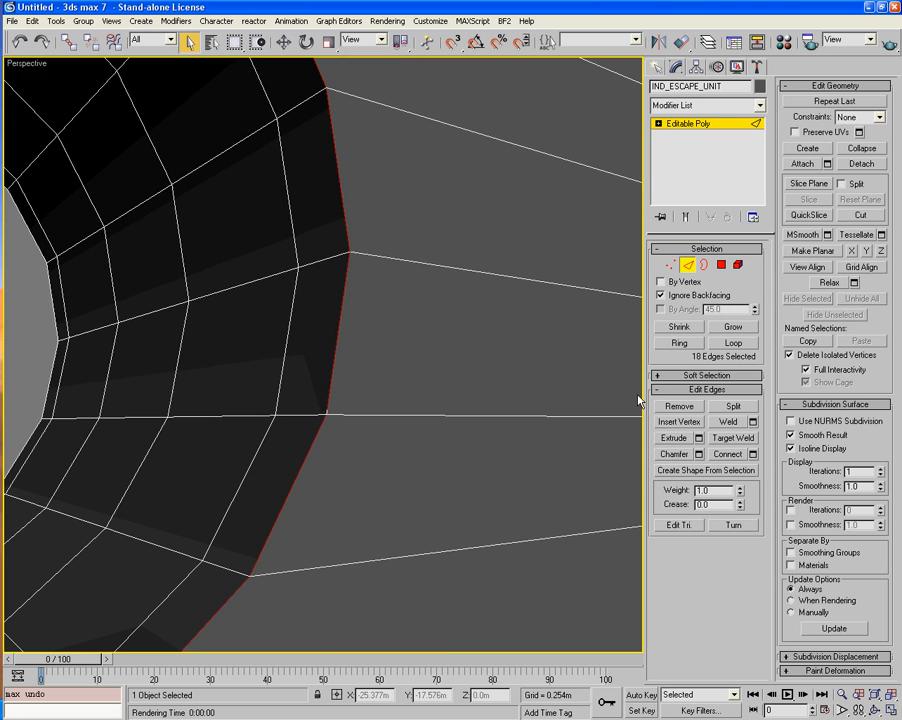
left_click(671, 265)
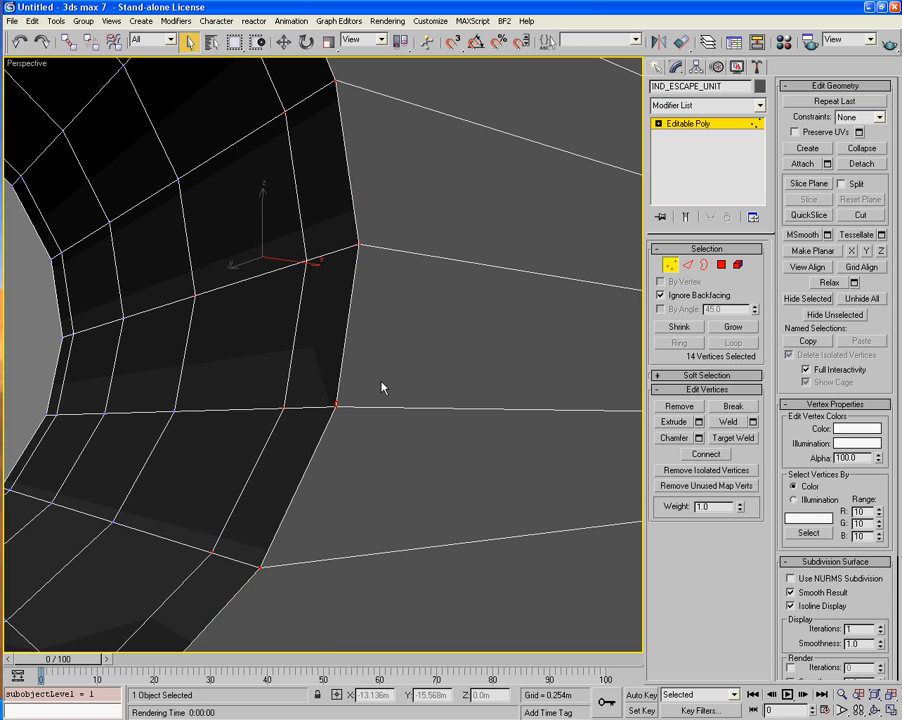
left_click_drag(372, 382, 302, 444)
key("z")
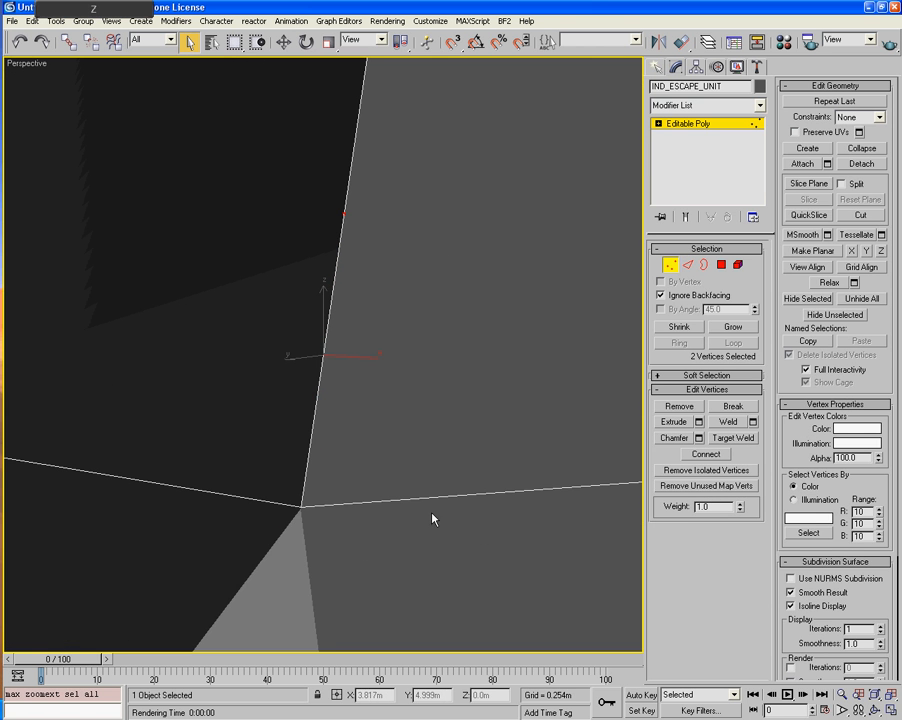
middle_click_drag(433, 519, 474, 469, "alt")
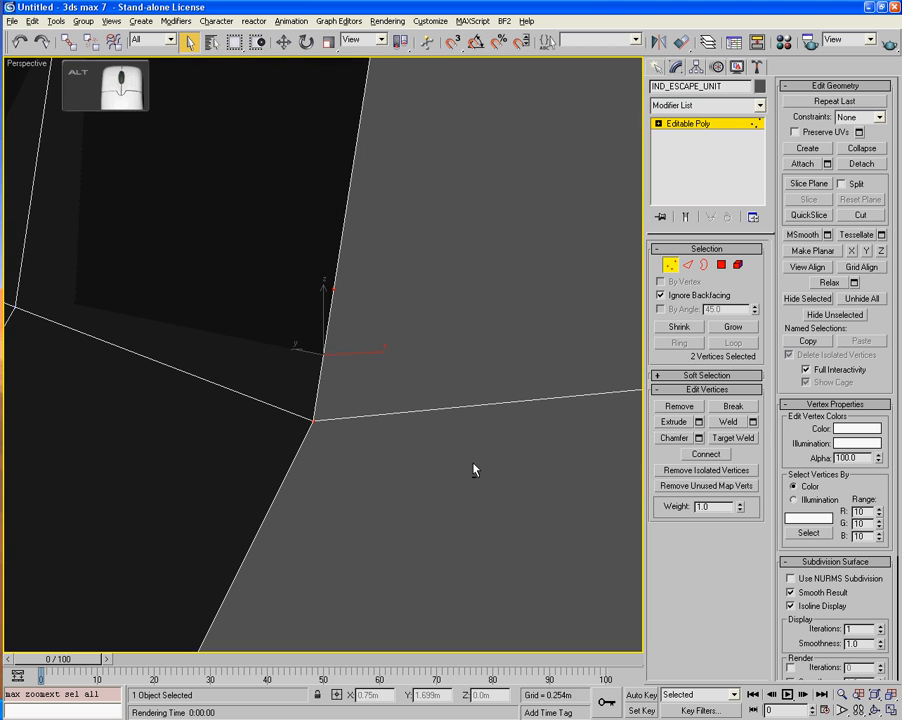
Target weld the stray rim vertex to the neighbouring rim vertex where the connecting edge below mid-height meets the opening.
left_click(718, 440)
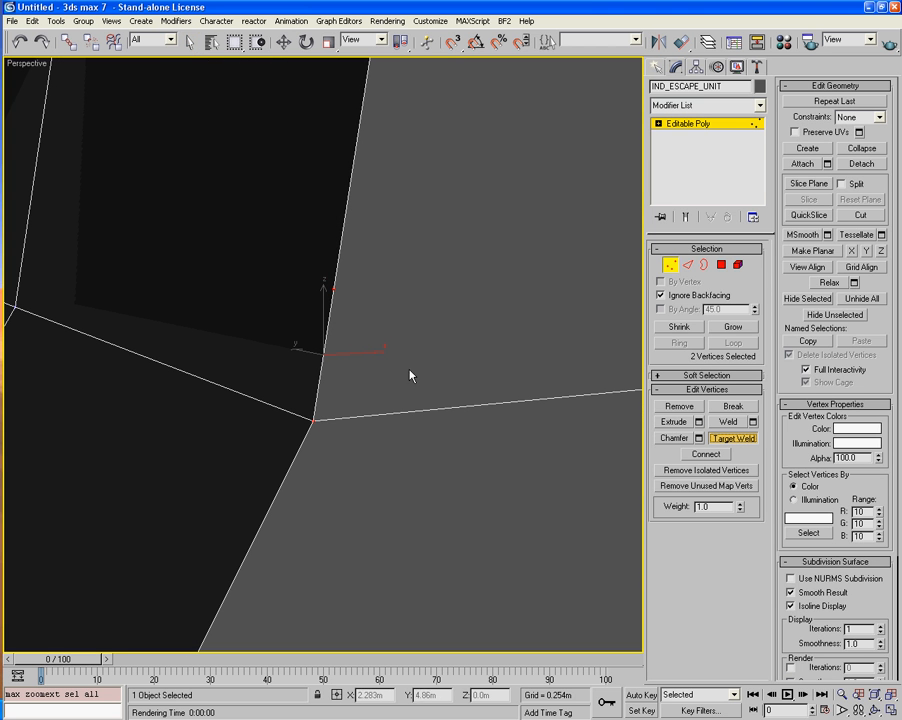
right_click(349, 354)
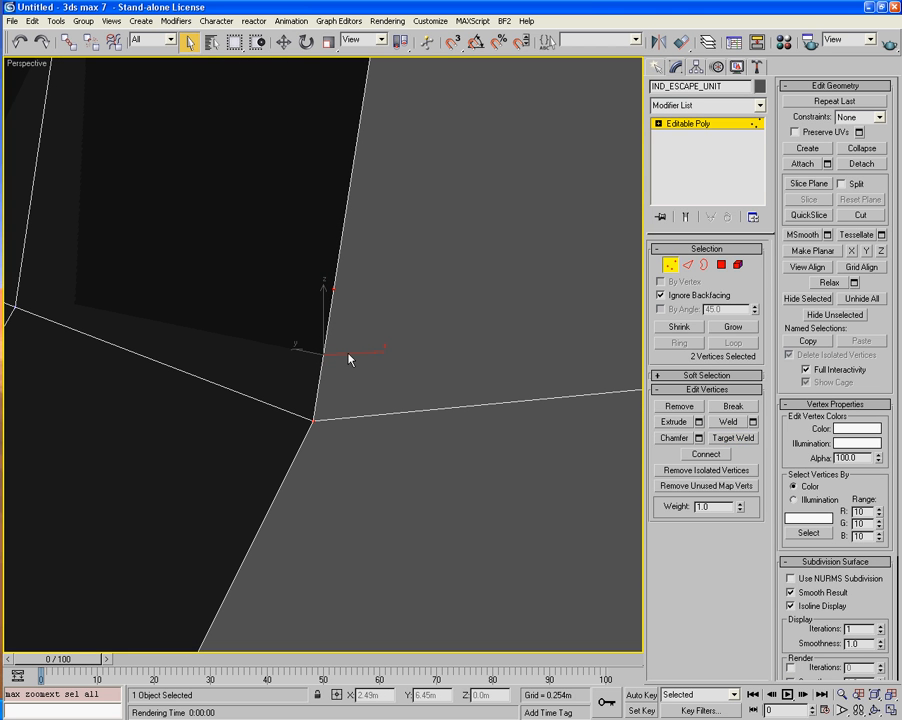
left_click(349, 354)
middle_click_drag(363, 358, 374, 352, "alt")
left_click_drag(366, 282, 322, 401)
left_click(726, 440)
left_click(316, 420)
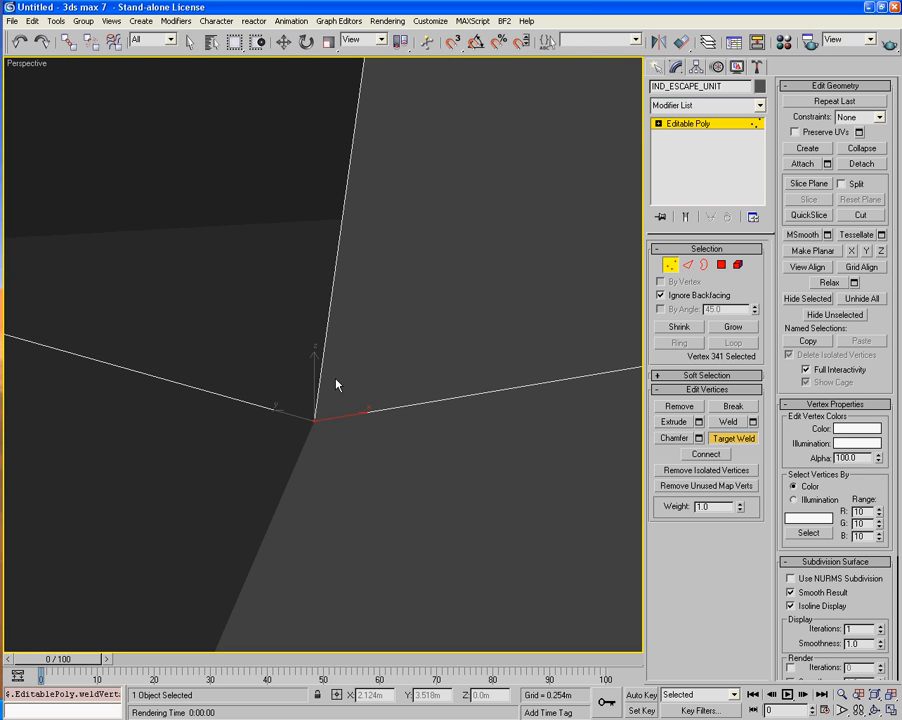
Try chamfering the selected opening rim edges in several passes, finishing with a chamfer amount of 0.005 m.
middle_click_drag(364, 316, 332, 448)
middle_click_drag(357, 213, 364, 397)
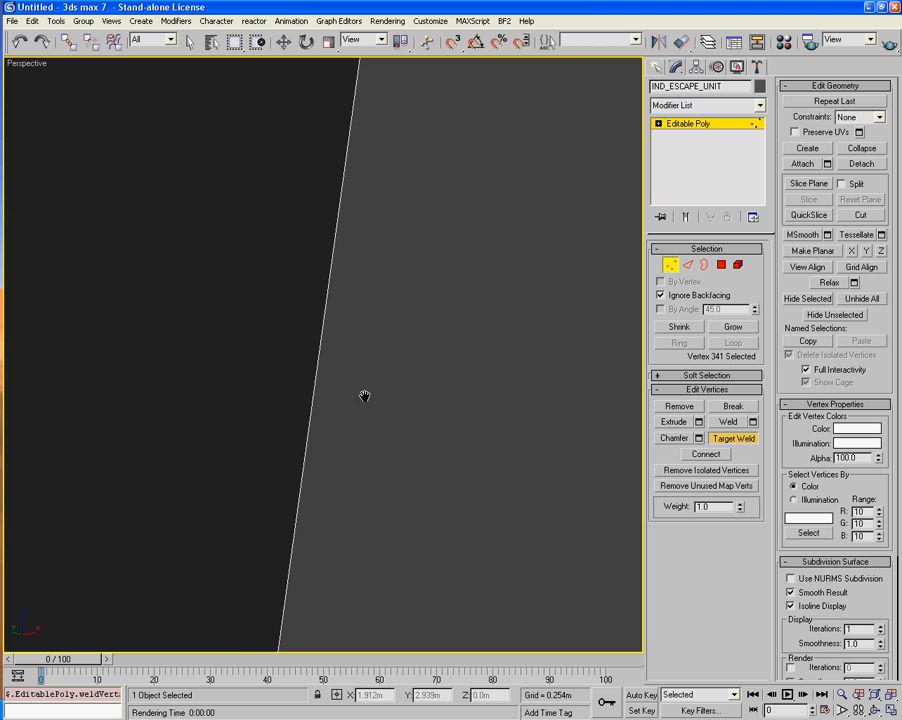
middle_click_drag(423, 133, 356, 338)
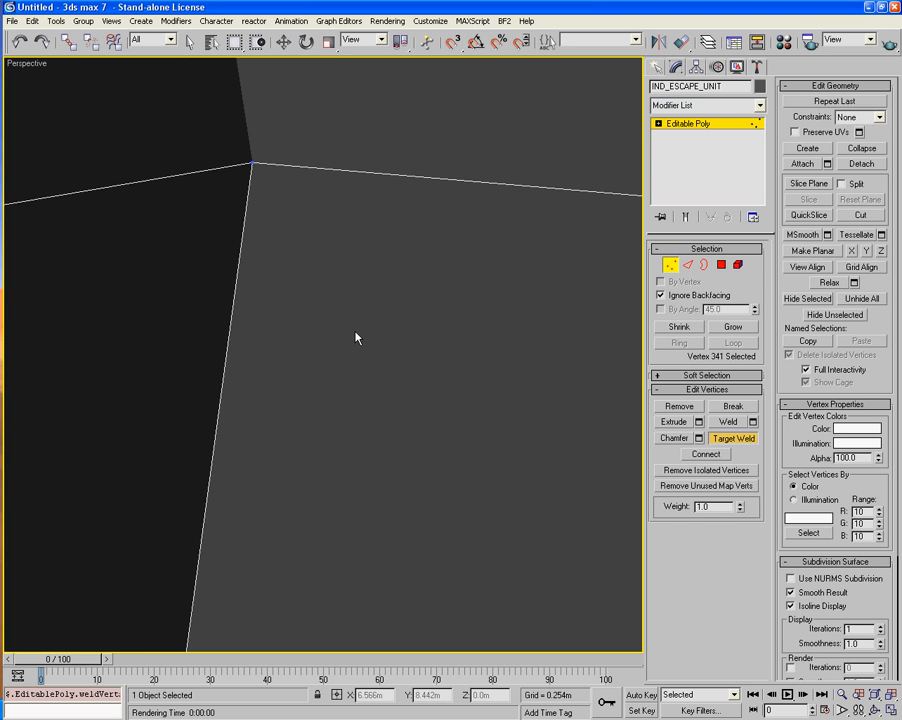
scroll(357, 323, "down", 4)
middle_click_drag(387, 450, 442, 309)
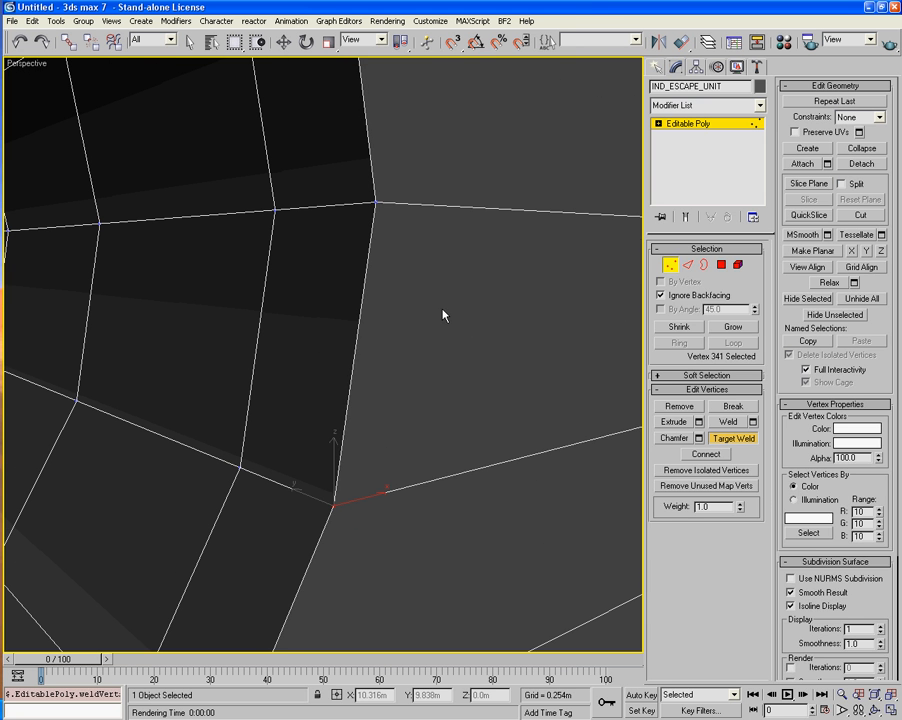
left_click(688, 264)
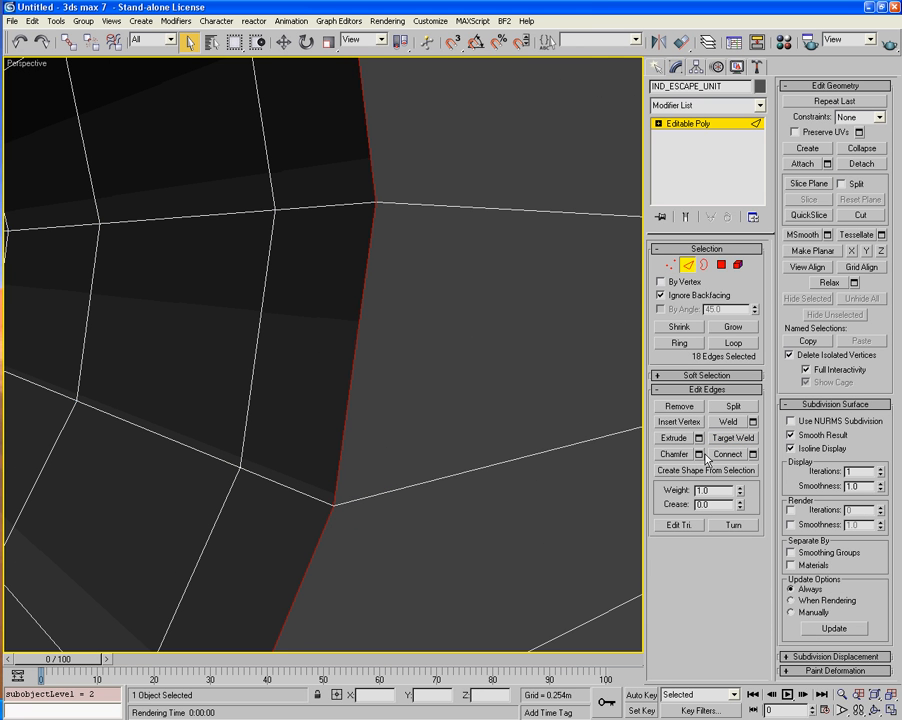
left_click(700, 454)
scroll(483, 422, "down", 4)
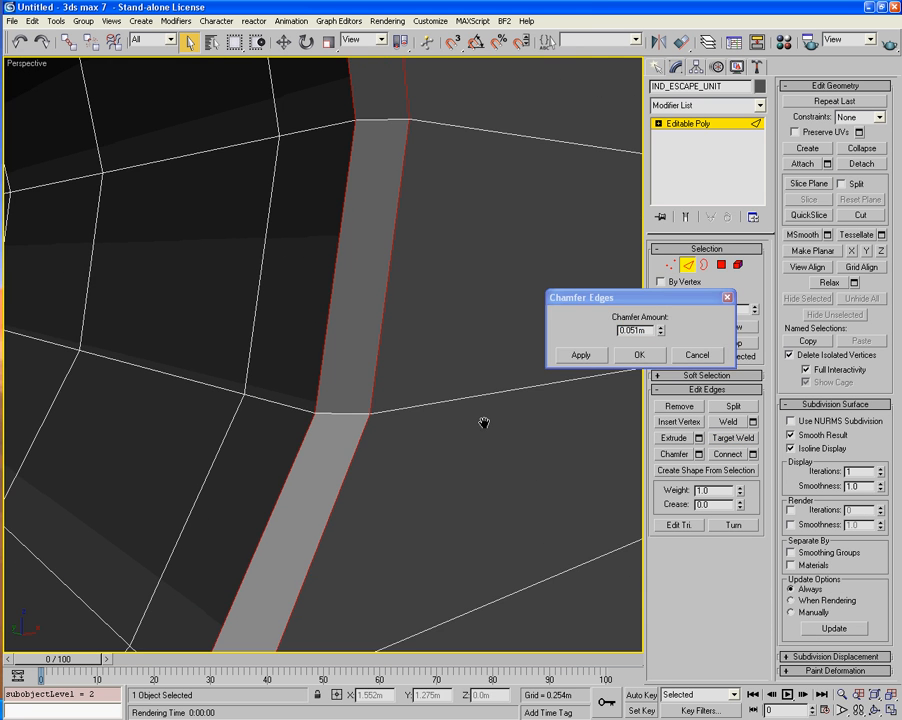
scroll(486, 421, "up", 2)
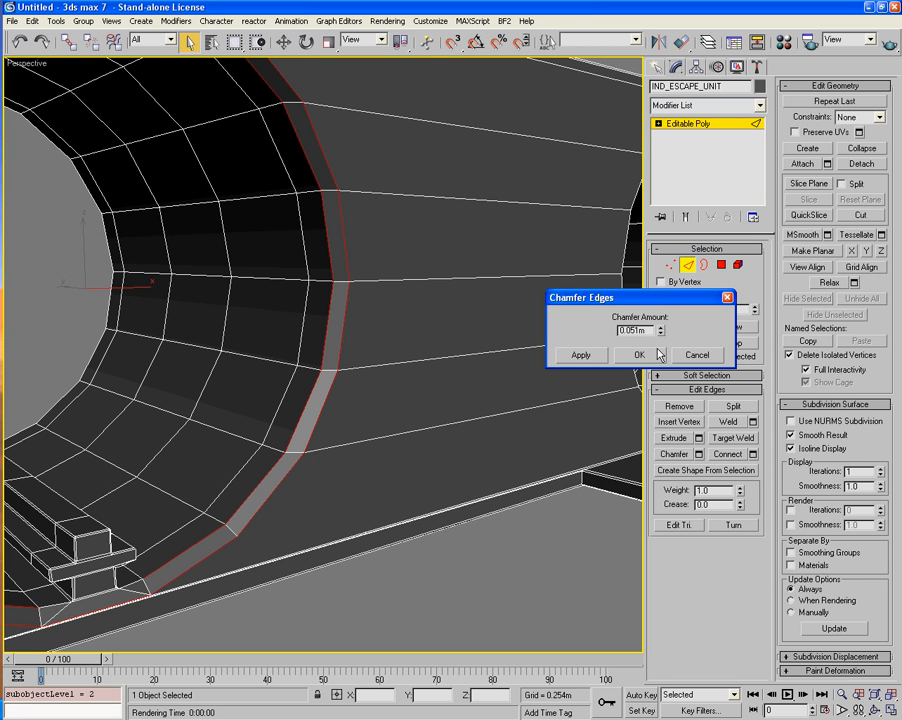
left_click_drag(663, 331, 657, 361)
left_click(593, 356)
left_click(584, 356)
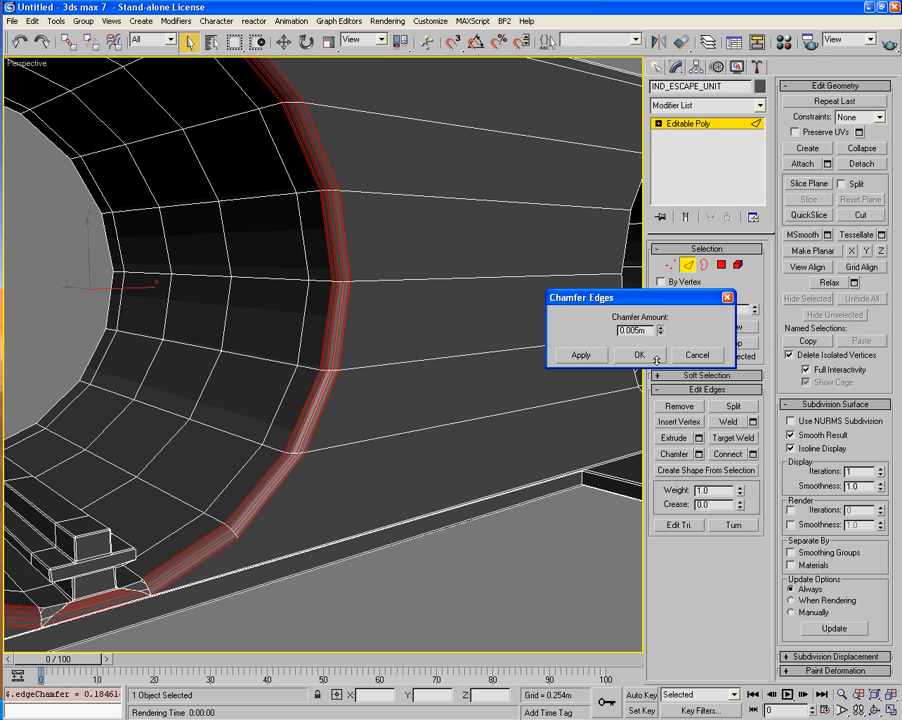
left_click(645, 358)
left_click(561, 395)
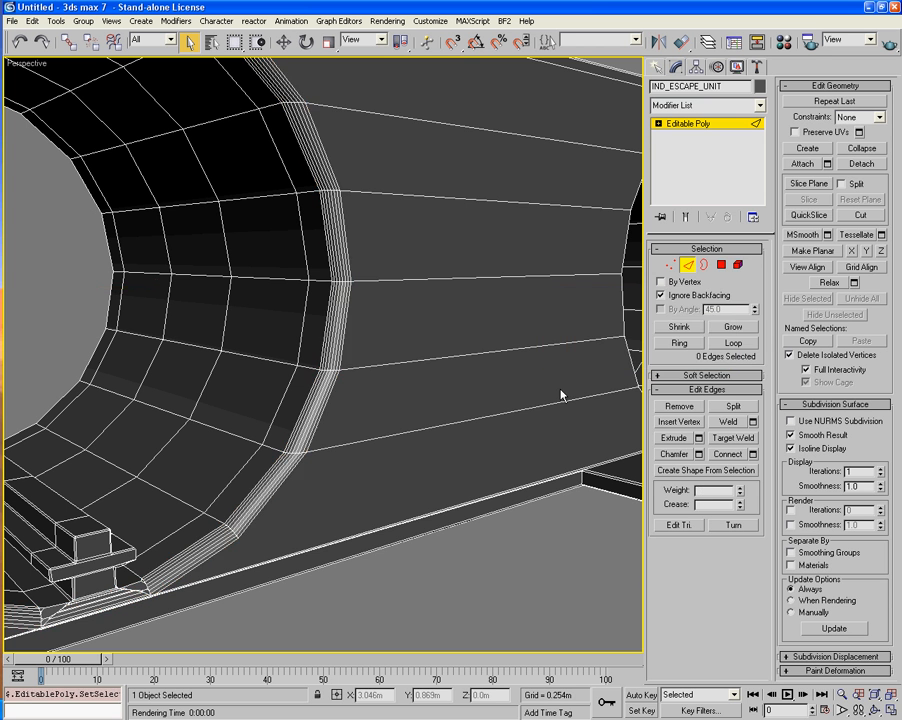
Examine the chamfered rim shaded without edge lines and again with its wireframe, looking closely at the upper part of the opening.
left_click(688, 265)
key("F4")
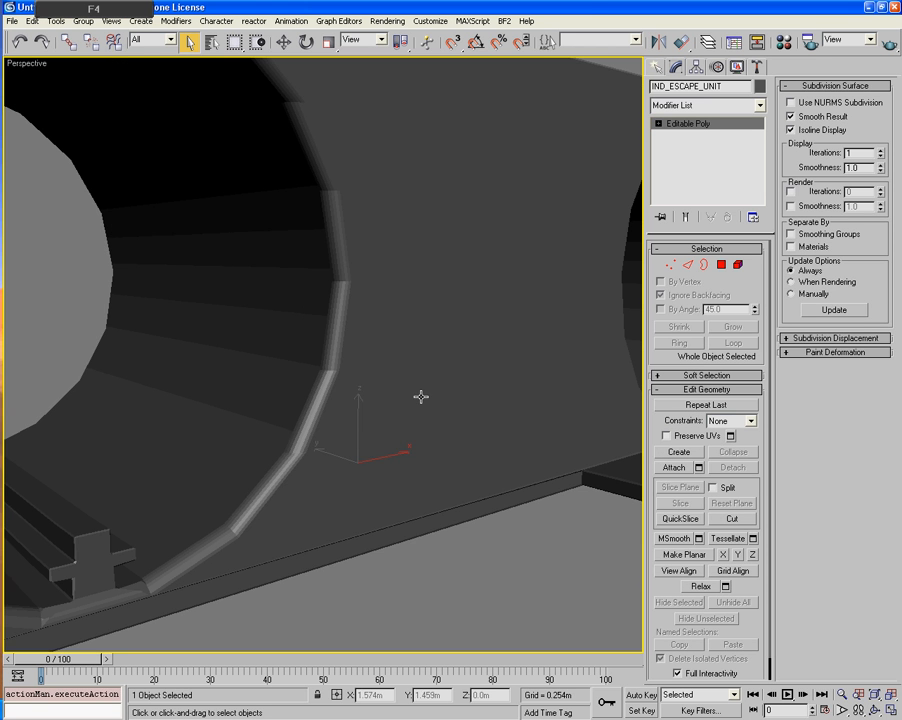
scroll(352, 392, "down", 4)
middle_click_drag(421, 392, 256, 403, "alt")
scroll(340, 390, "up", 7)
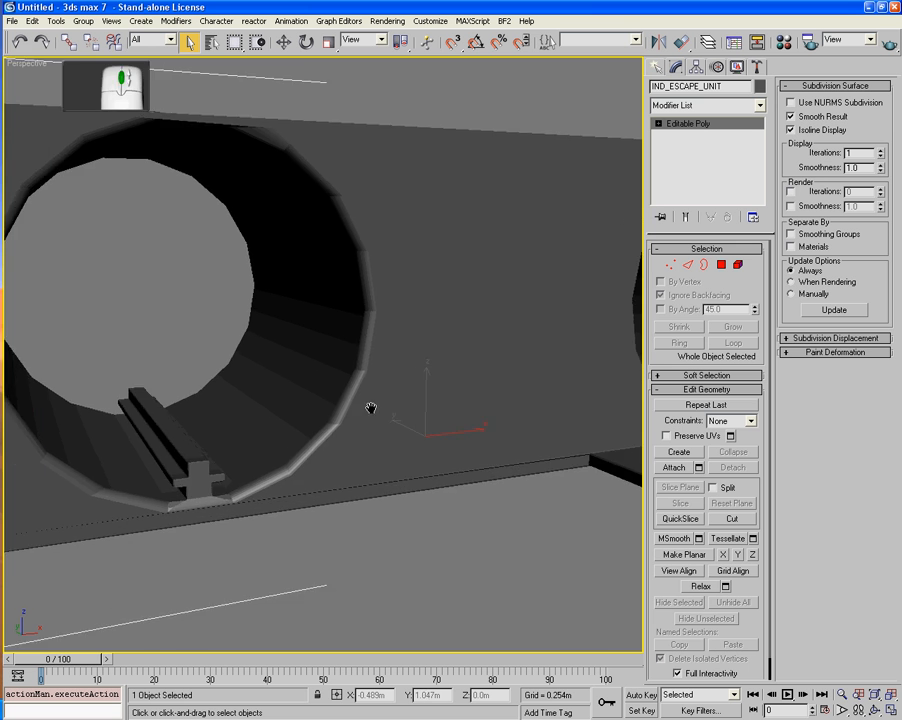
key("F4")
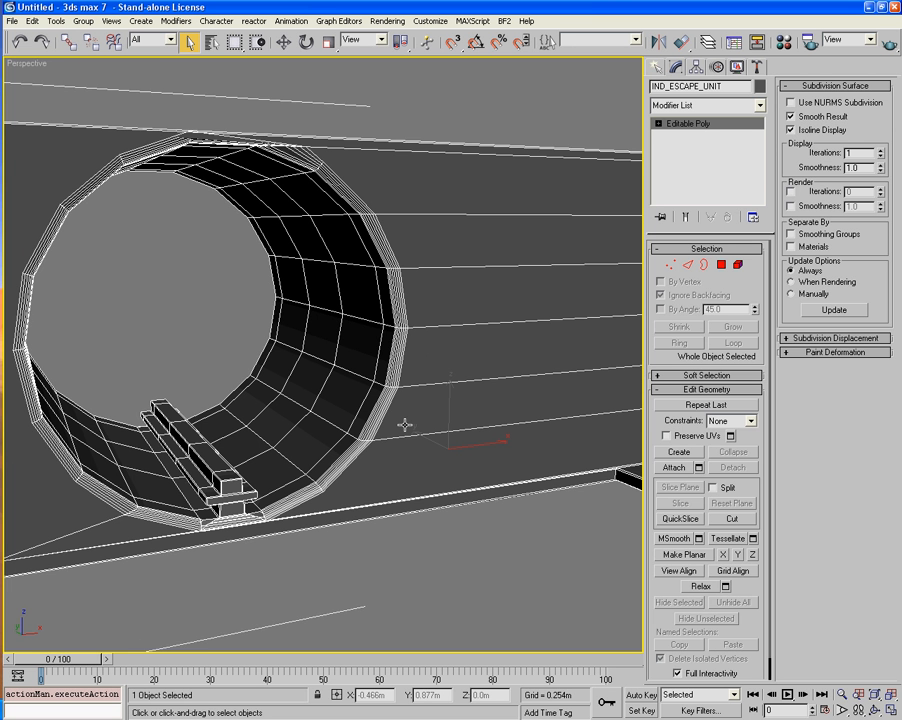
middle_click_drag(370, 318, 379, 434)
scroll(397, 449, "up", 3)
middle_click_drag(318, 368, 312, 394)
Undo the chamfer passes on the opening's rim.
key("ctrl+z")
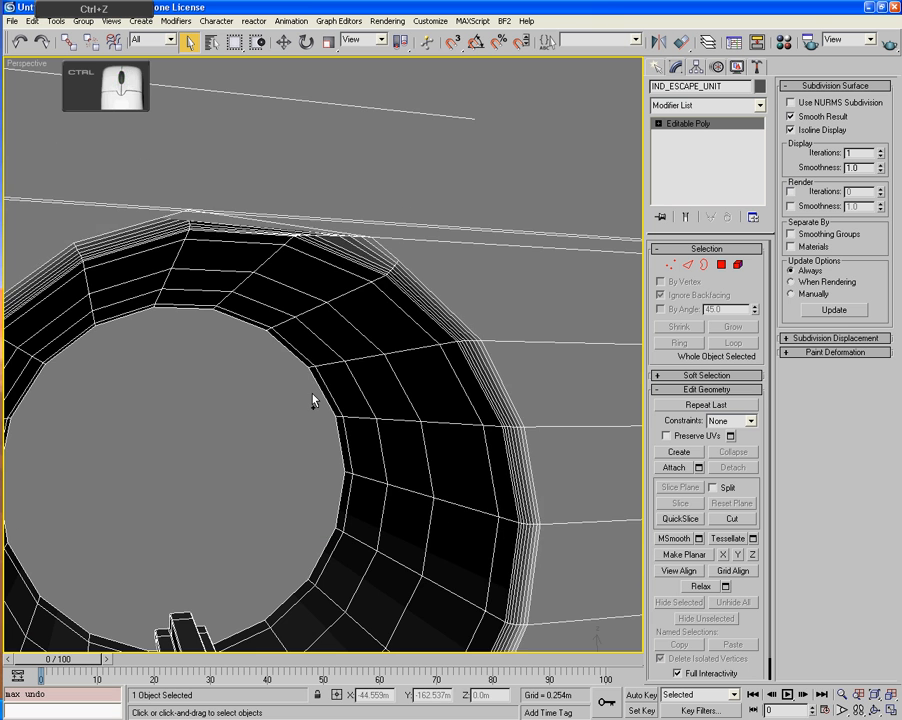
key("ctrl+z")
key("ctrl+z")
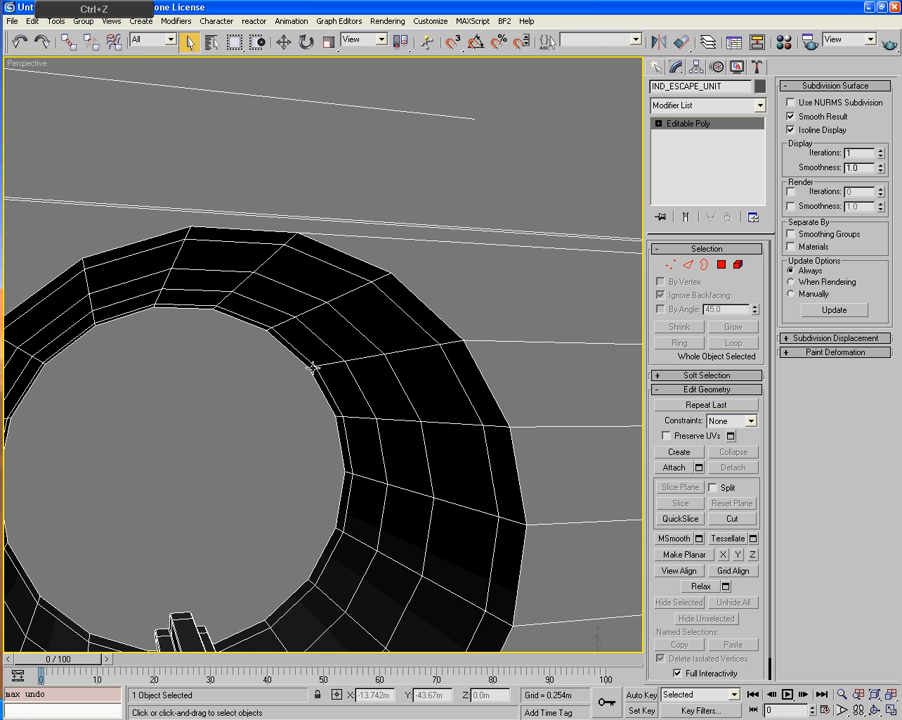
Check the two rim vertices at the very top of the opening for duplicates by selecting and framing them in vertex mode.
middle_click_drag(303, 338, 352, 408)
scroll(352, 408, "up", 5)
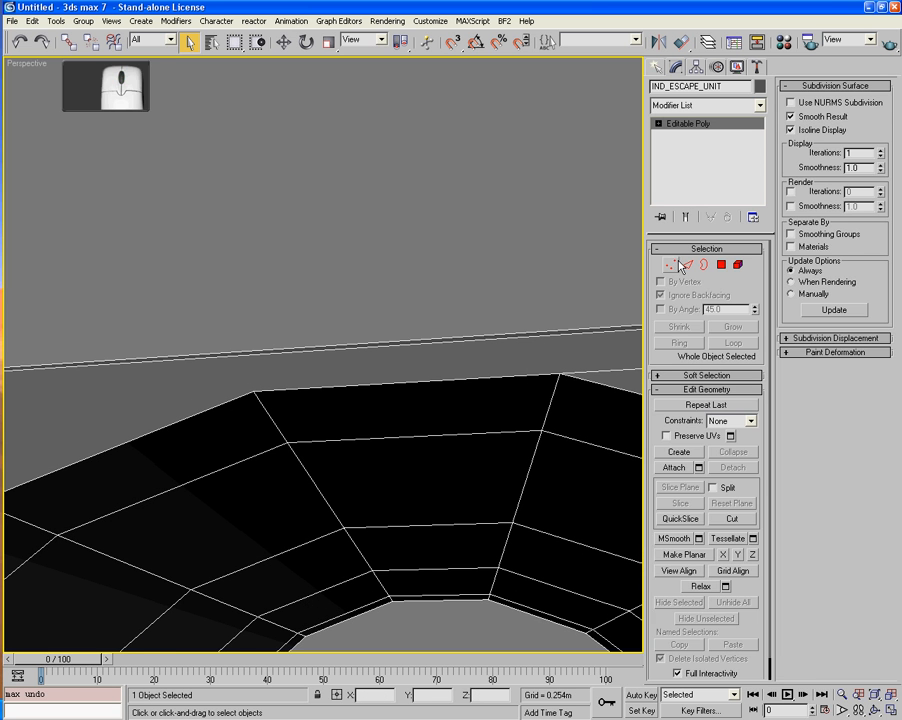
left_click(671, 265)
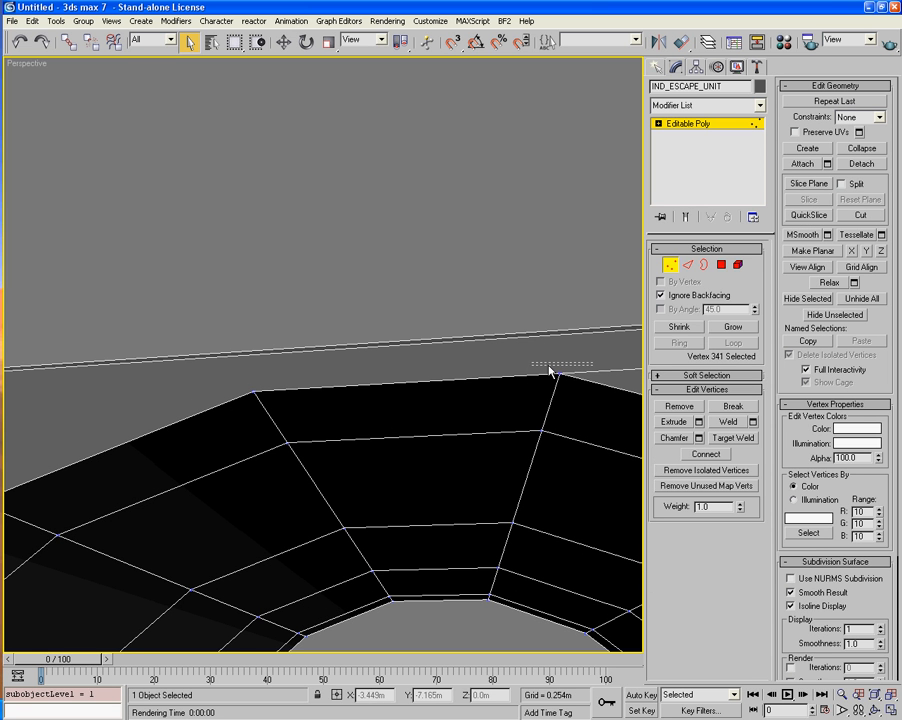
left_click_drag(399, 389, 217, 408)
key("z")
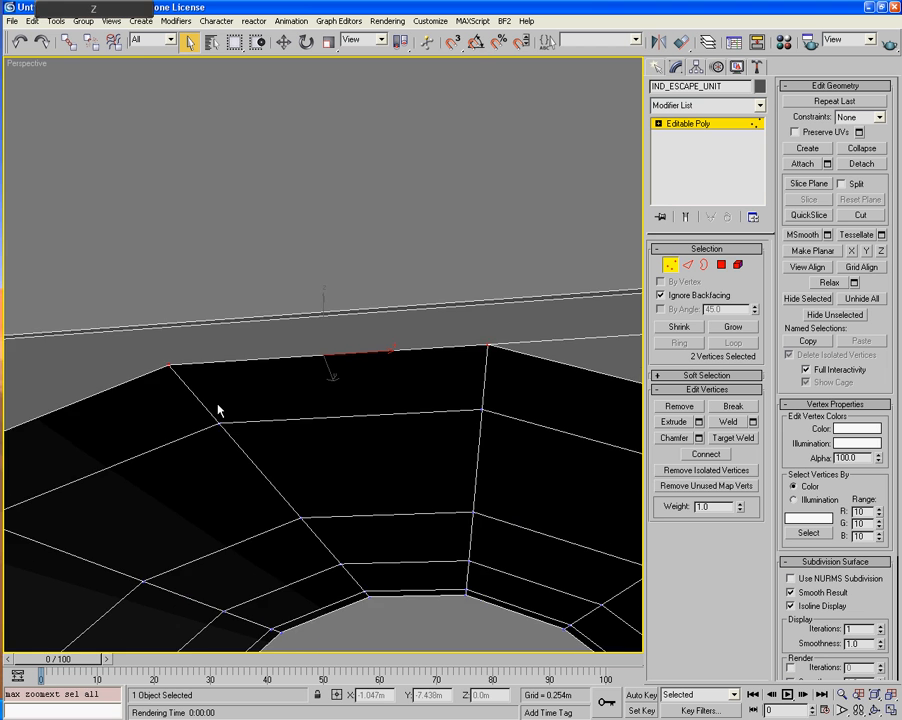
middle_click_drag(212, 406, 264, 399, "alt")
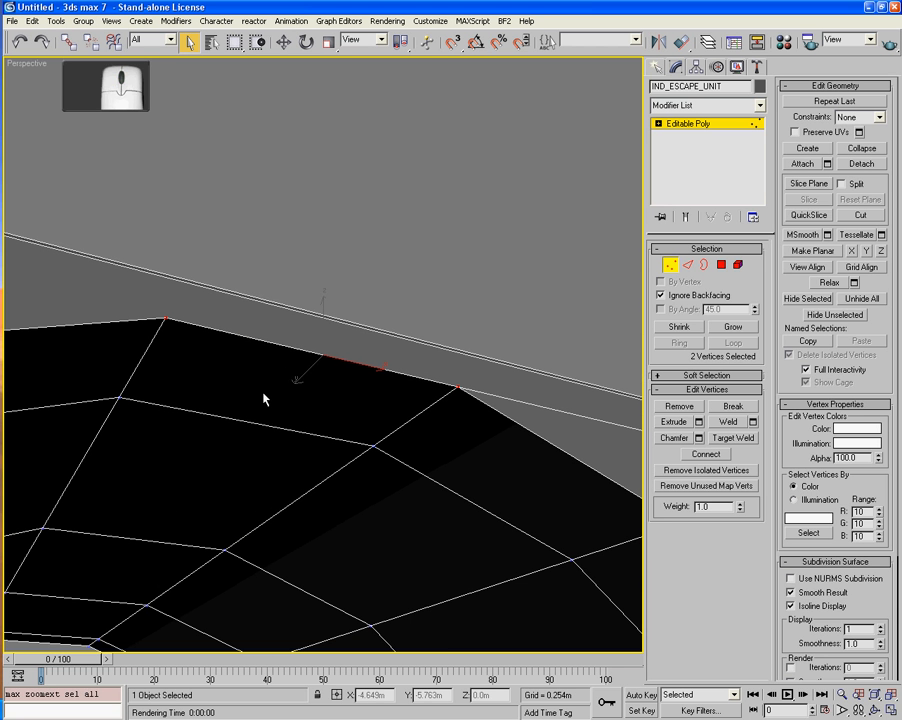
left_click(315, 362)
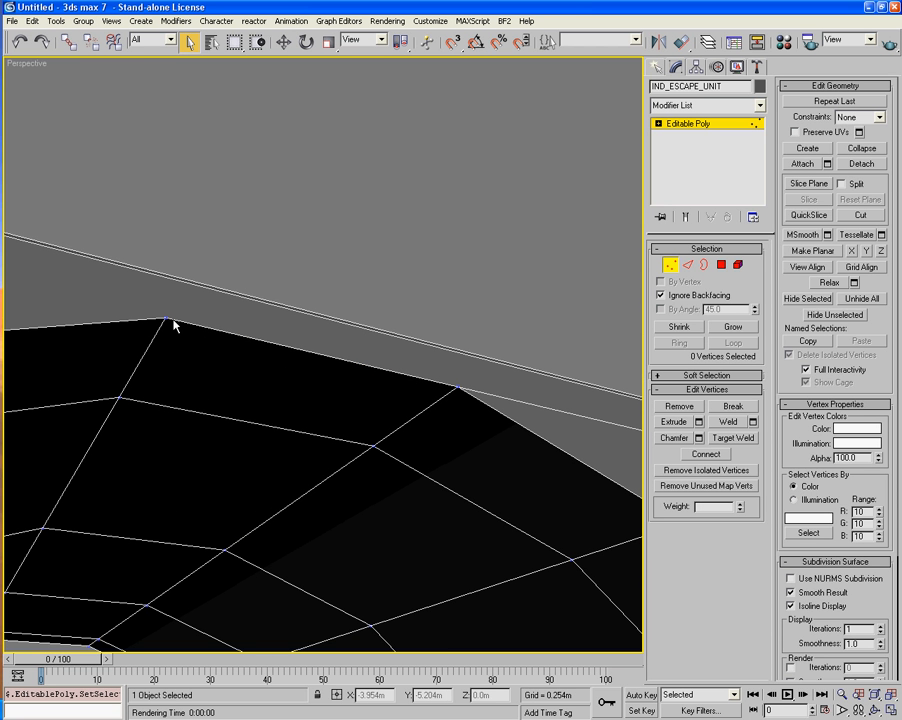
left_click_drag(165, 317, 148, 345)
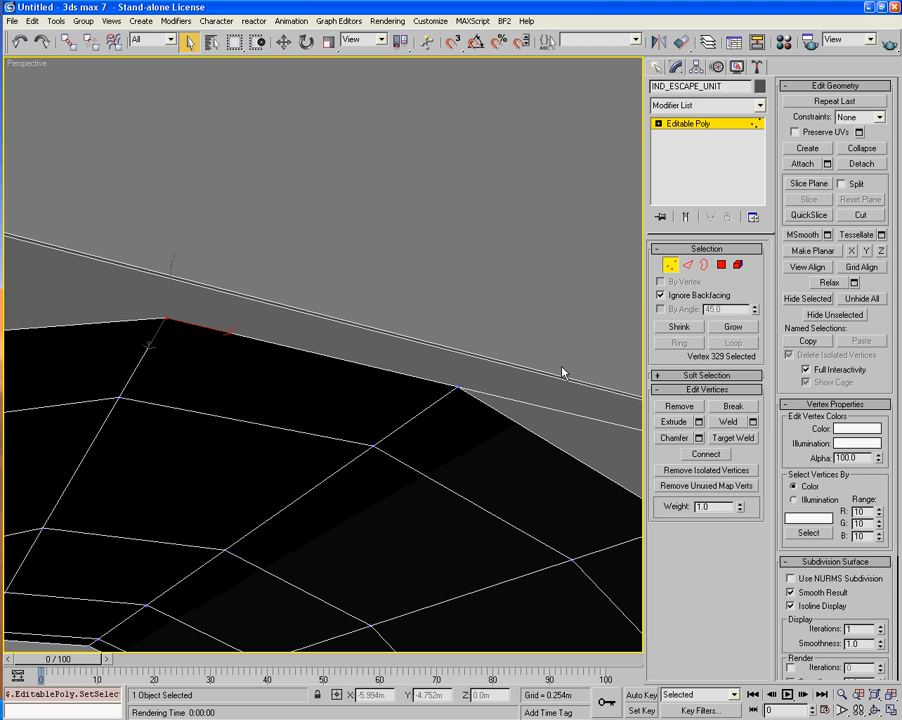
Try to weld the selected vertices at the opening's top rim with a weld threshold of 0.003 m.
left_click(752, 423)
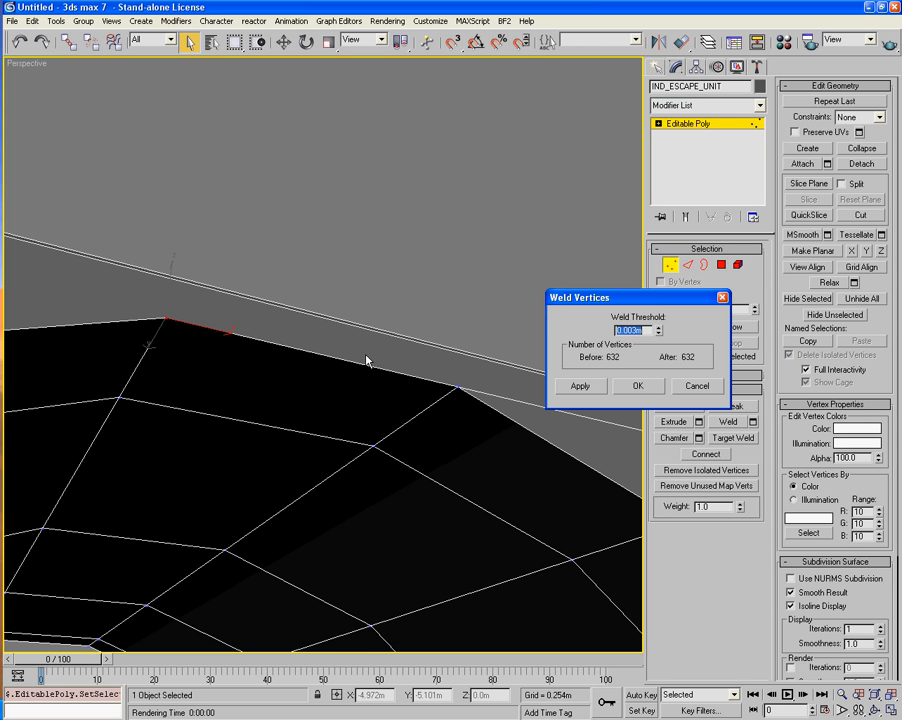
left_click_drag(357, 341, 458, 442)
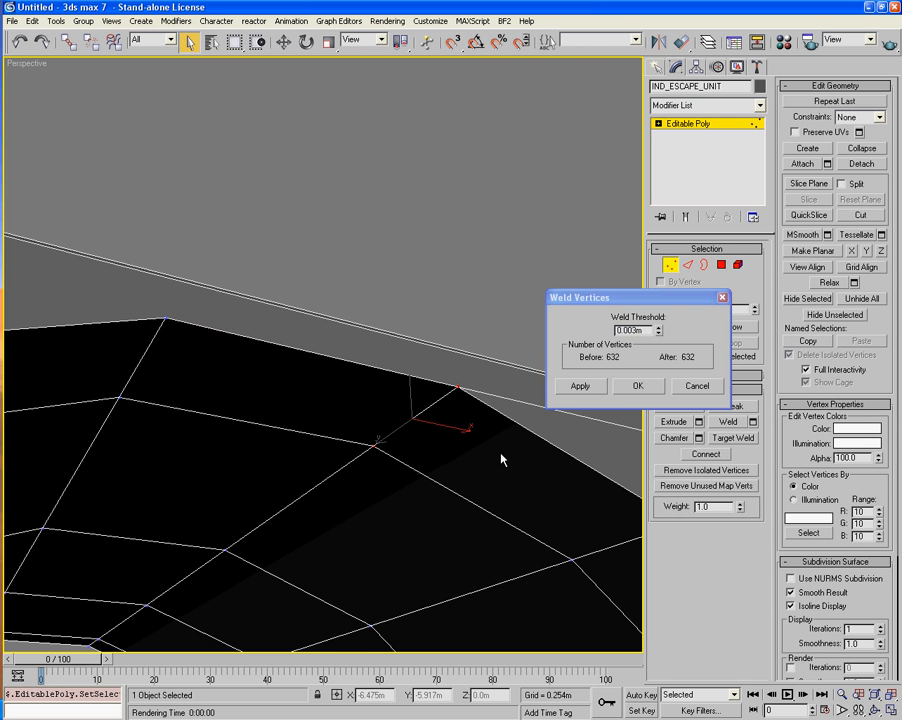
left_click(630, 390)
mouse_move(461, 457)
middle_mouse_down("alt")
mouse_move(445, 467)
mouse_move(452, 462)
middle_mouse_up("alt")
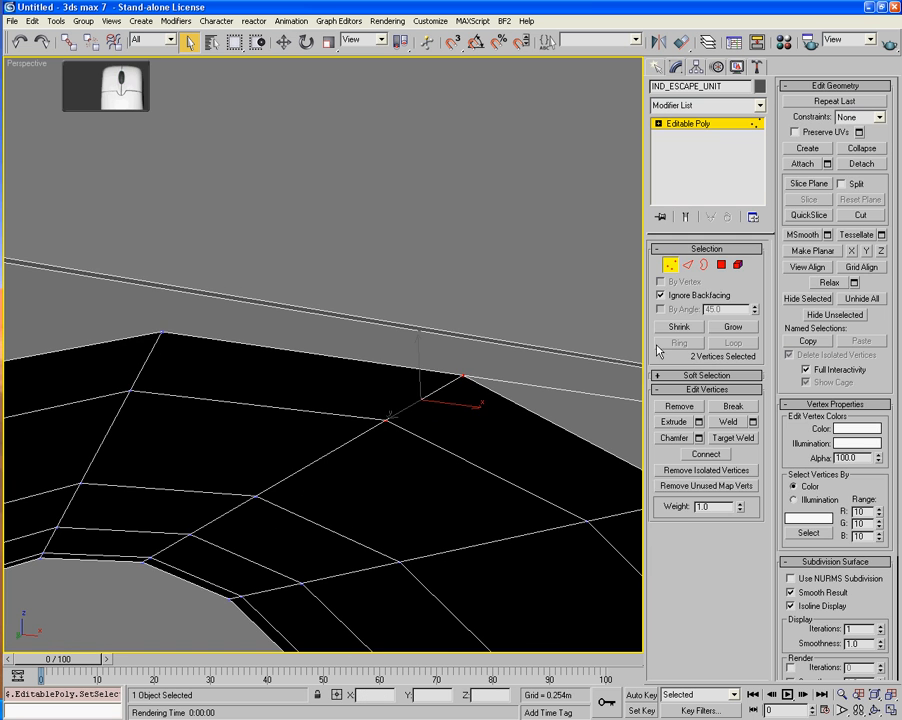
Try a freehand chamfer on the selected rim edges in edge mode, and undo it.
left_click(687, 266)
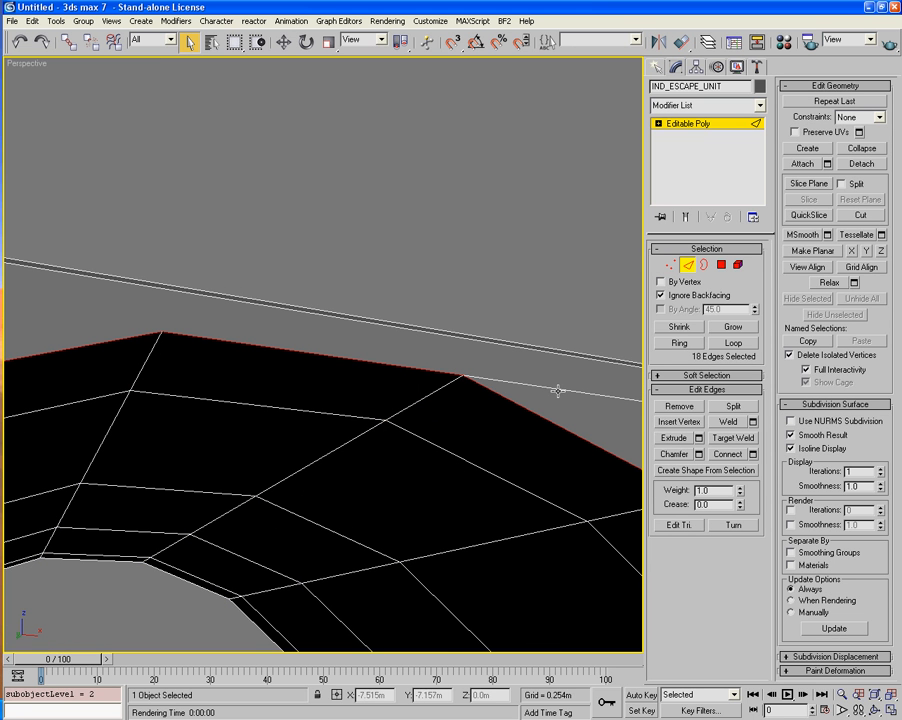
left_click(677, 455)
left_click_drag(569, 445, 571, 427)
middle_click_drag(450, 434, 494, 450, "alt")
key("ctrl+z")
middle_click_drag(489, 360, 479, 378, "alt")
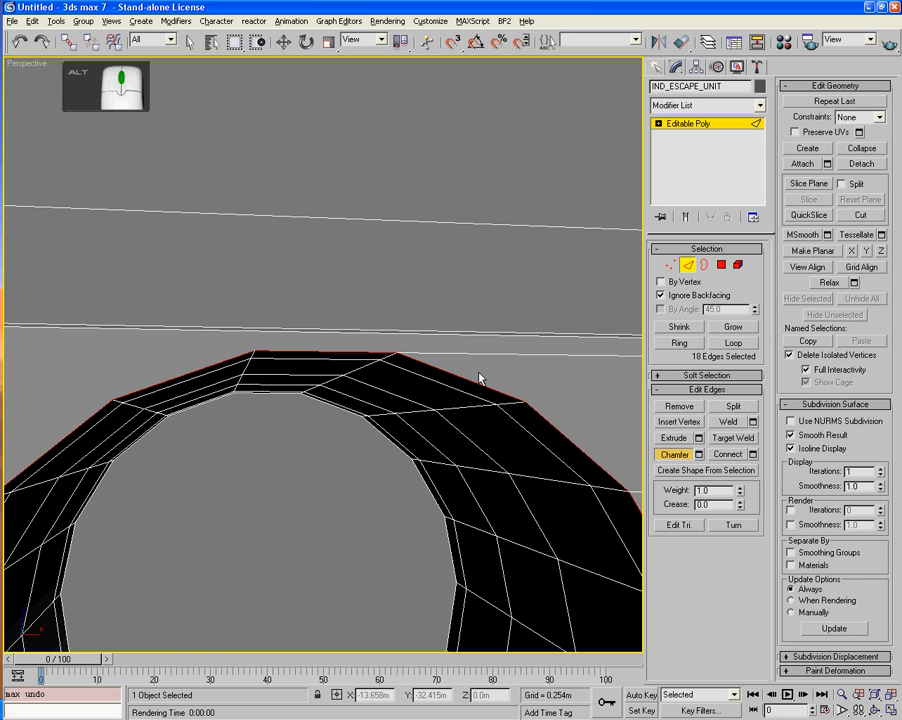
Save the selected rim edges as a named selection set called SELECT GROUP 1.
middle_click_drag(634, 308, 668, 272, "alt")
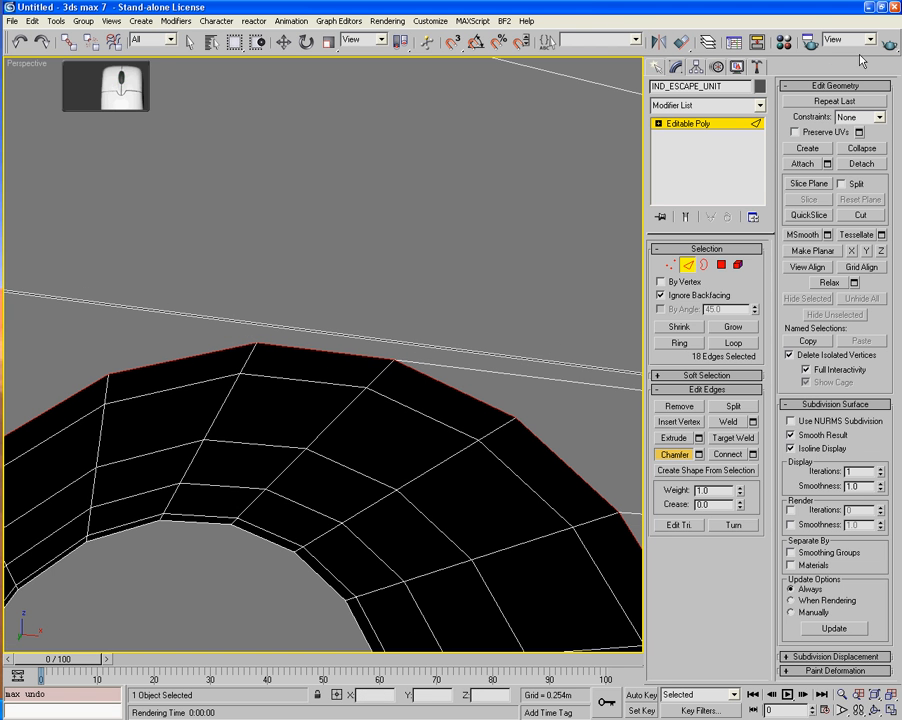
left_click(610, 40)
type("SELECT GROUP 1")
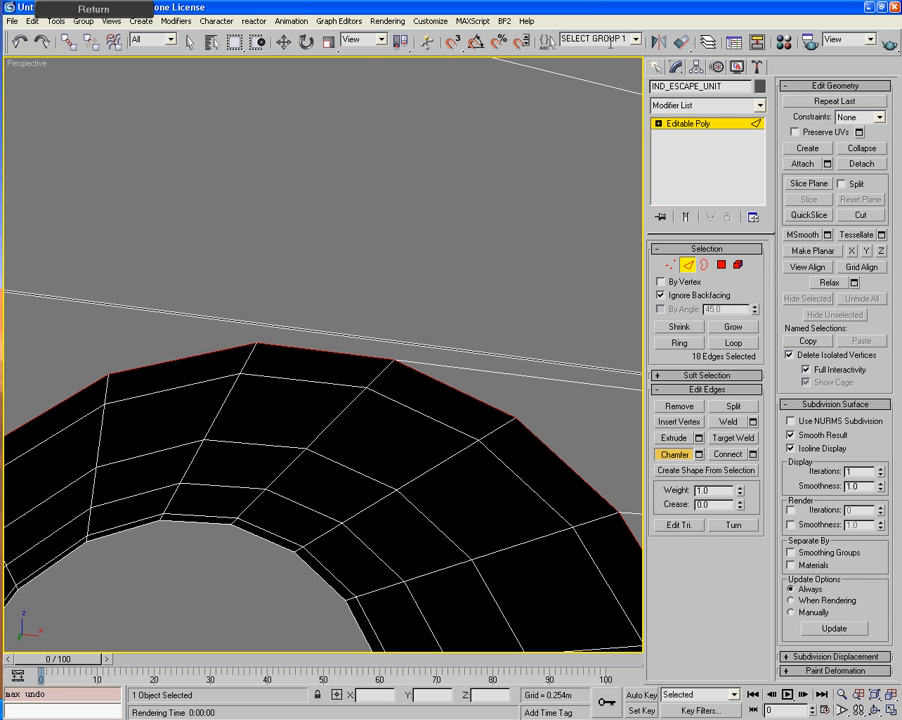
Remove the connecting edge that meets the opening's top rim, and reselect the rim edges with SELECT GROUP 1.
left_click(484, 372)
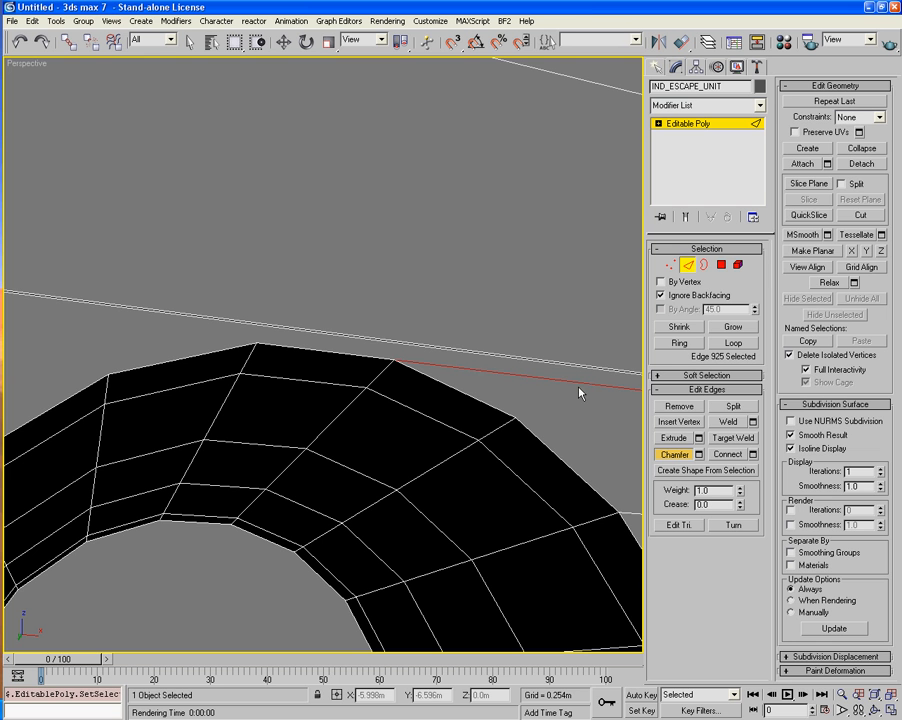
key("BackSpace")
left_click(634, 40)
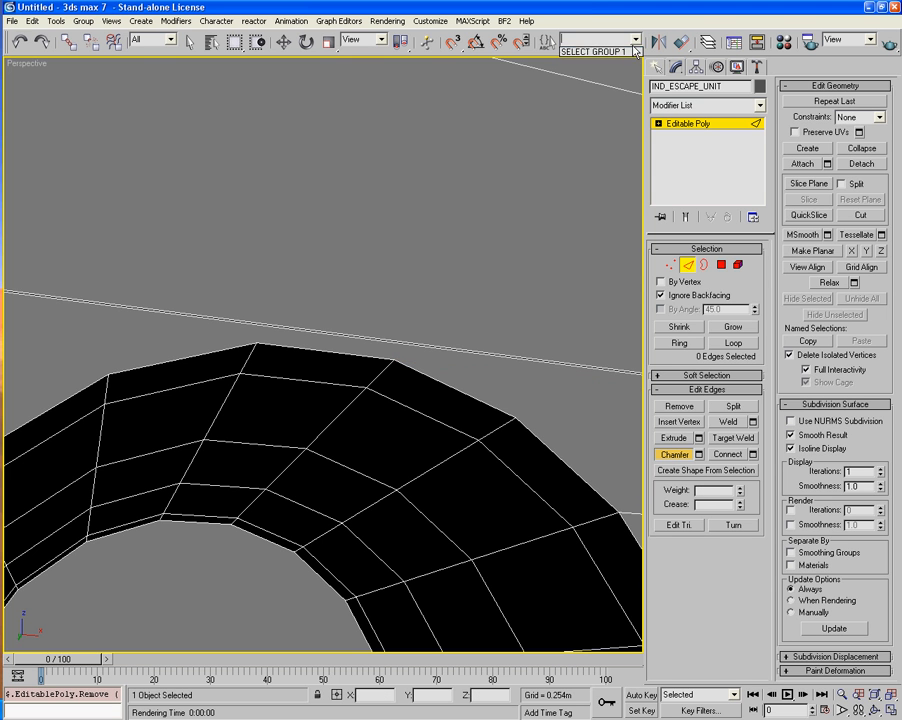
left_click(598, 56)
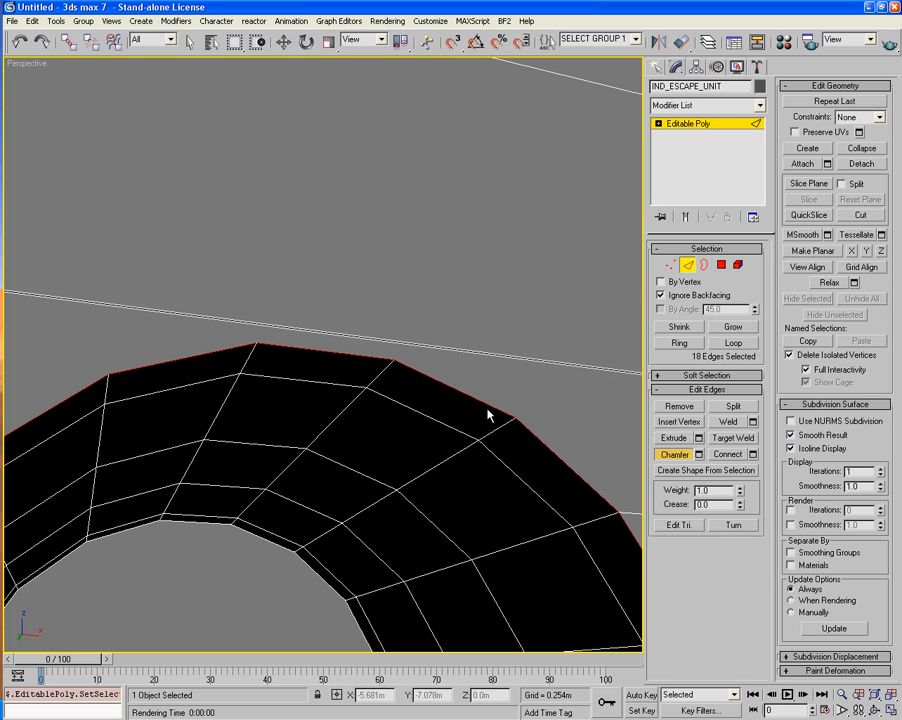
Try freehand chamfering the reselected rim edges in repeated passes, and undo them.
left_click_drag(482, 400, 509, 396)
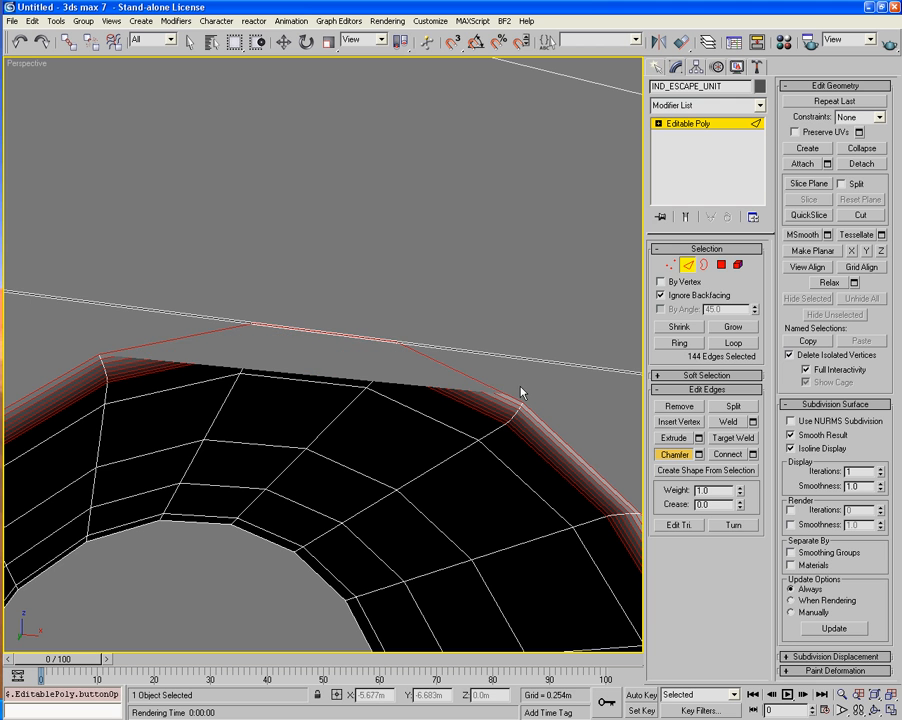
key("ctrl+z")
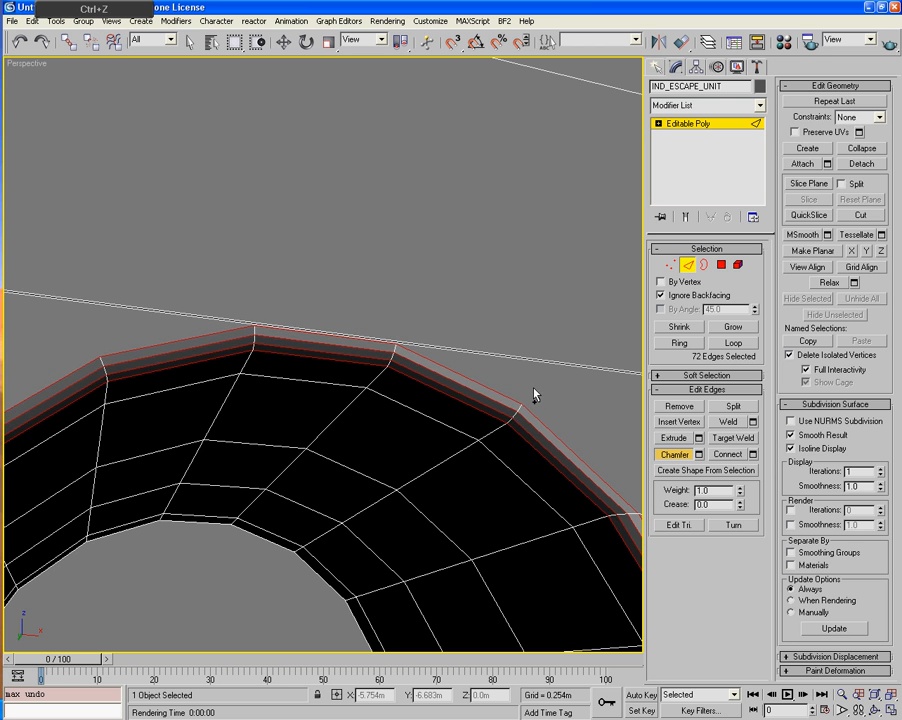
key("ctrl+z")
Chamfer the selected rim edges by 0.028 m, and chamfer the resulting edges again by 0.009 m.
left_click(698, 454)
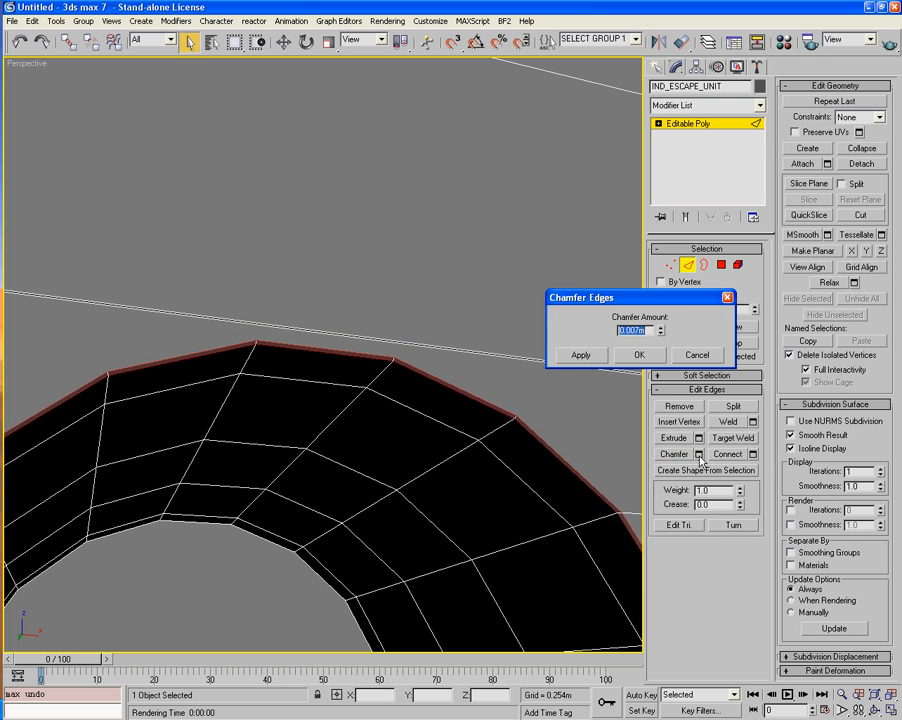
left_click_drag(660, 330, 660, 265)
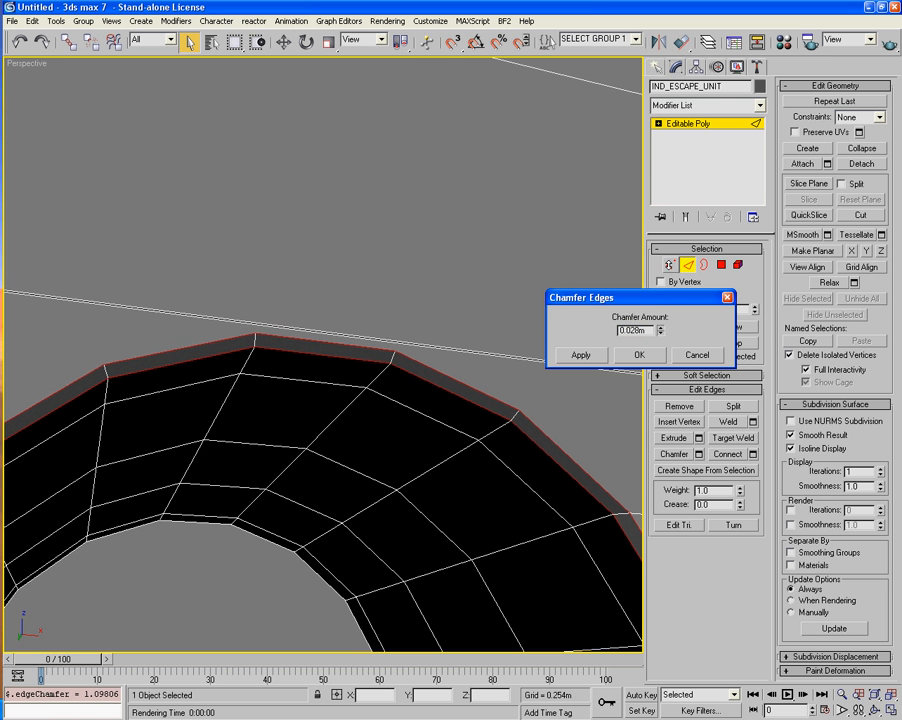
left_click(576, 354)
left_click_drag(665, 337, 633, 371)
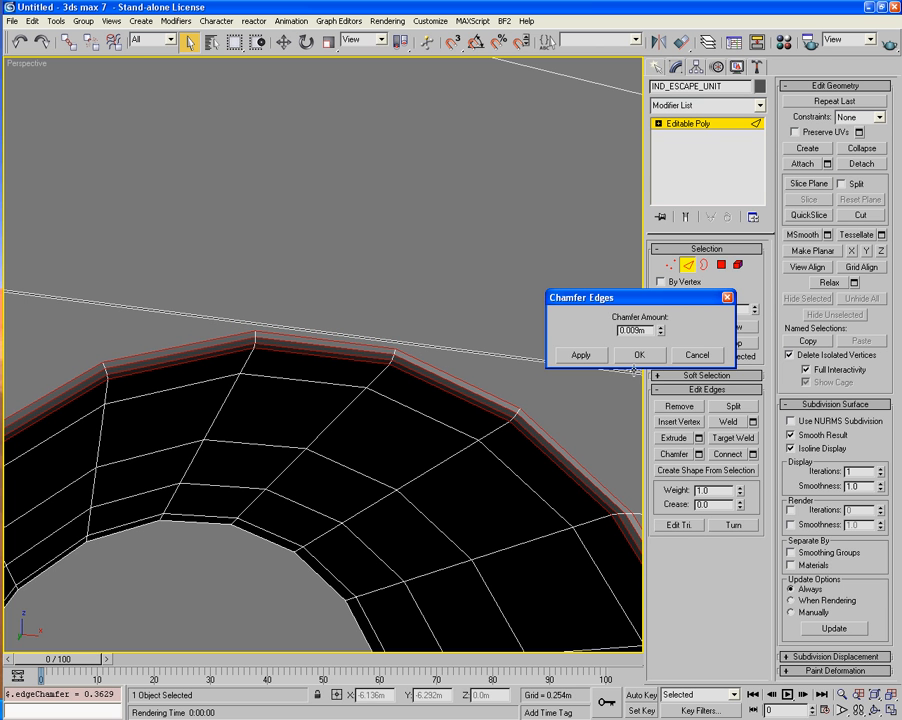
left_click(578, 358)
left_click(690, 354)
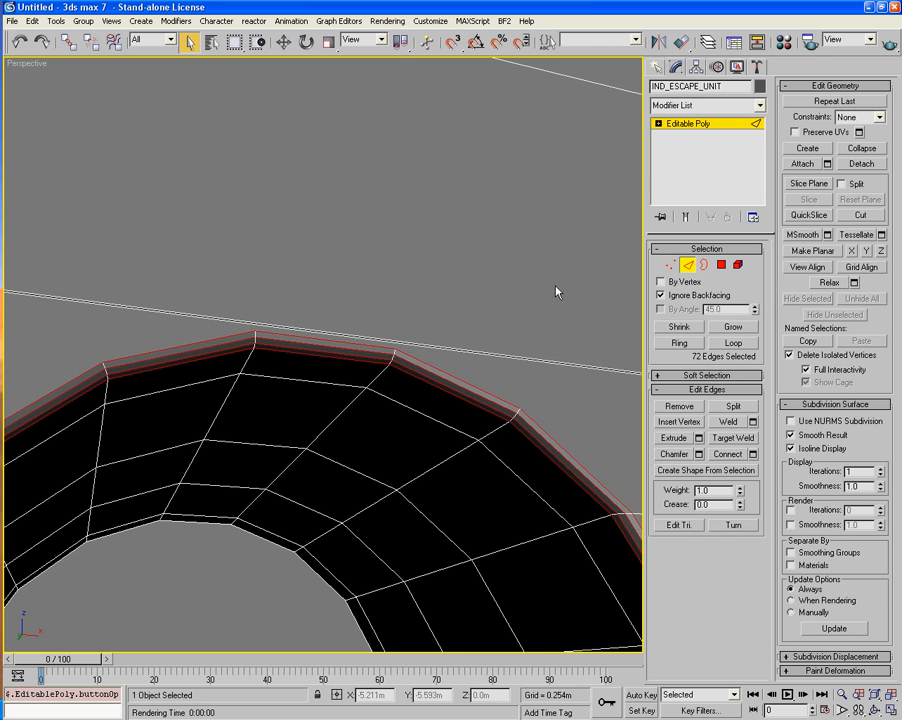
Inspect the chamfered rim around the whole opening, check its outermost edge loop by selecting it, and leave edge mode.
middle_click_drag(550, 340, 548, 325)
scroll(548, 325, "down", 5)
middle_click_drag(316, 493, 527, 424, "alt")
scroll(527, 424, "up", 10)
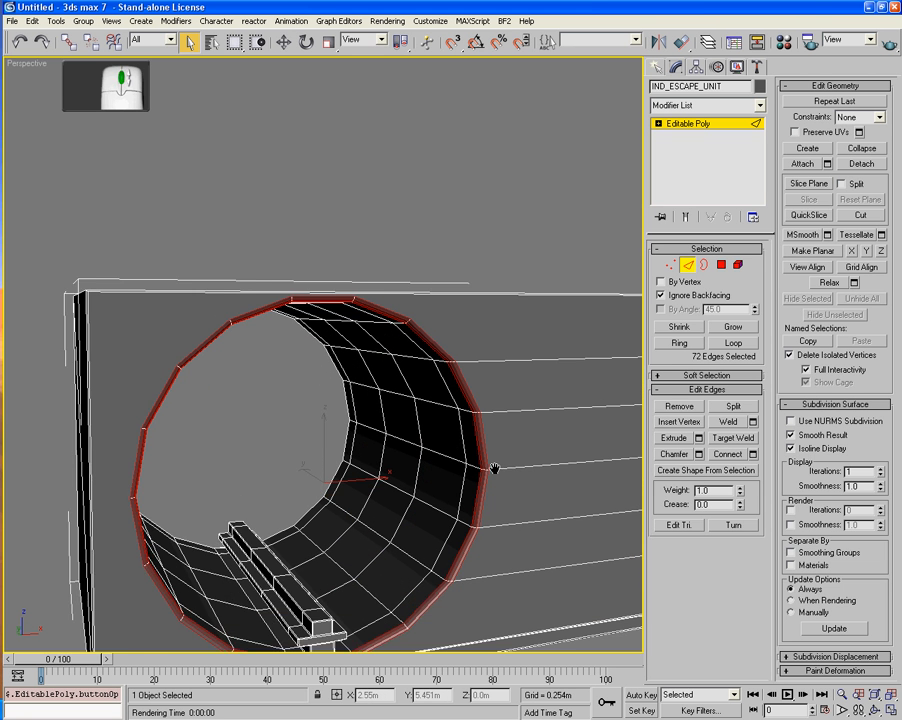
left_click(506, 416)
left_click(480, 405)
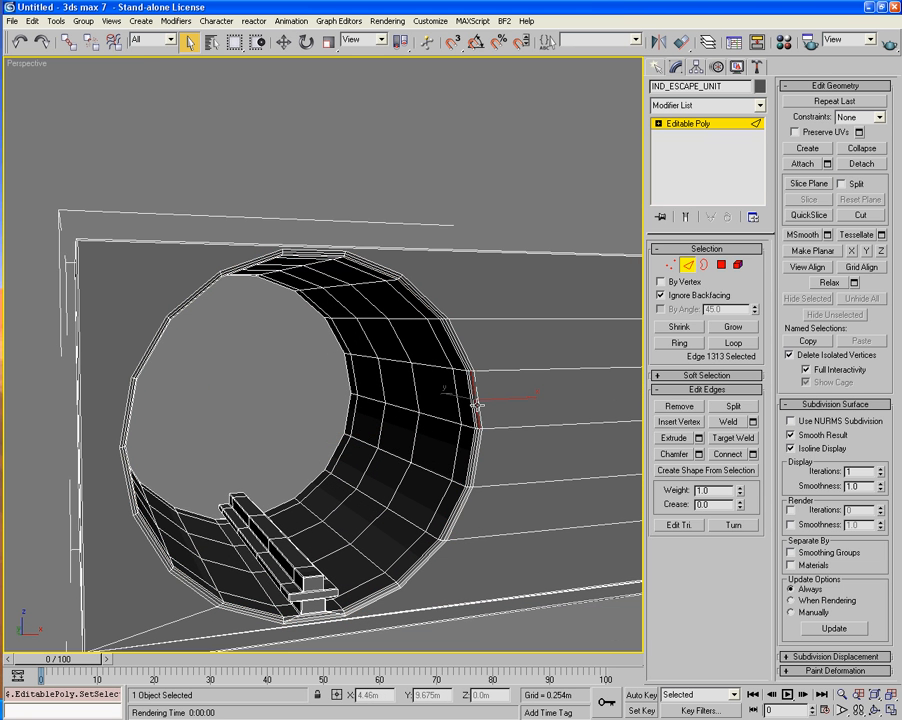
left_click(478, 399)
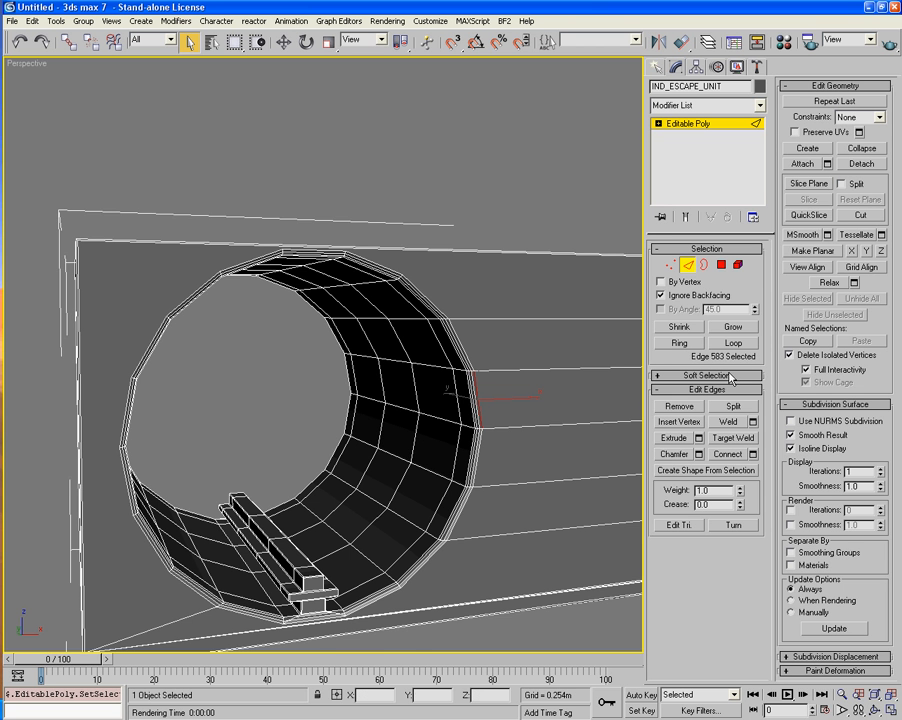
left_click(735, 344)
middle_click_drag(499, 485, 480, 470, "alt")
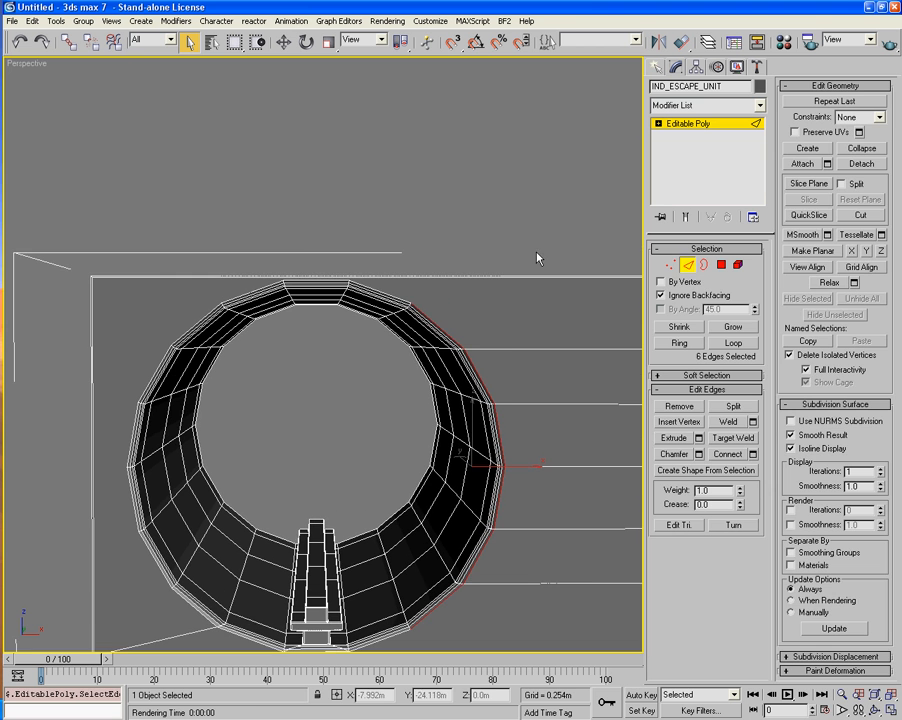
left_click(688, 264)
middle_click_drag(532, 180, 519, 143, "alt")
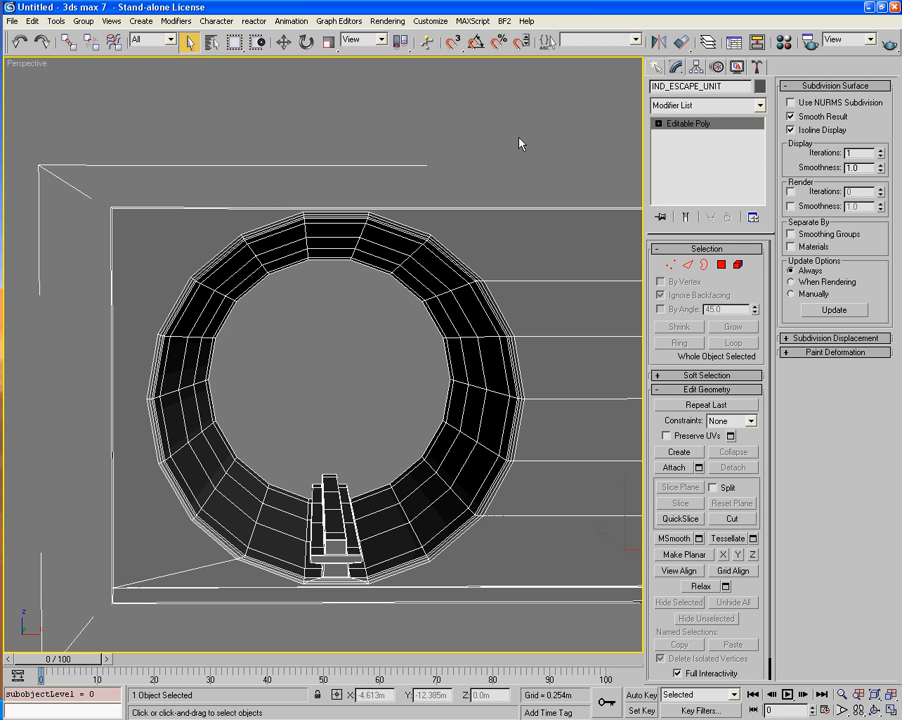